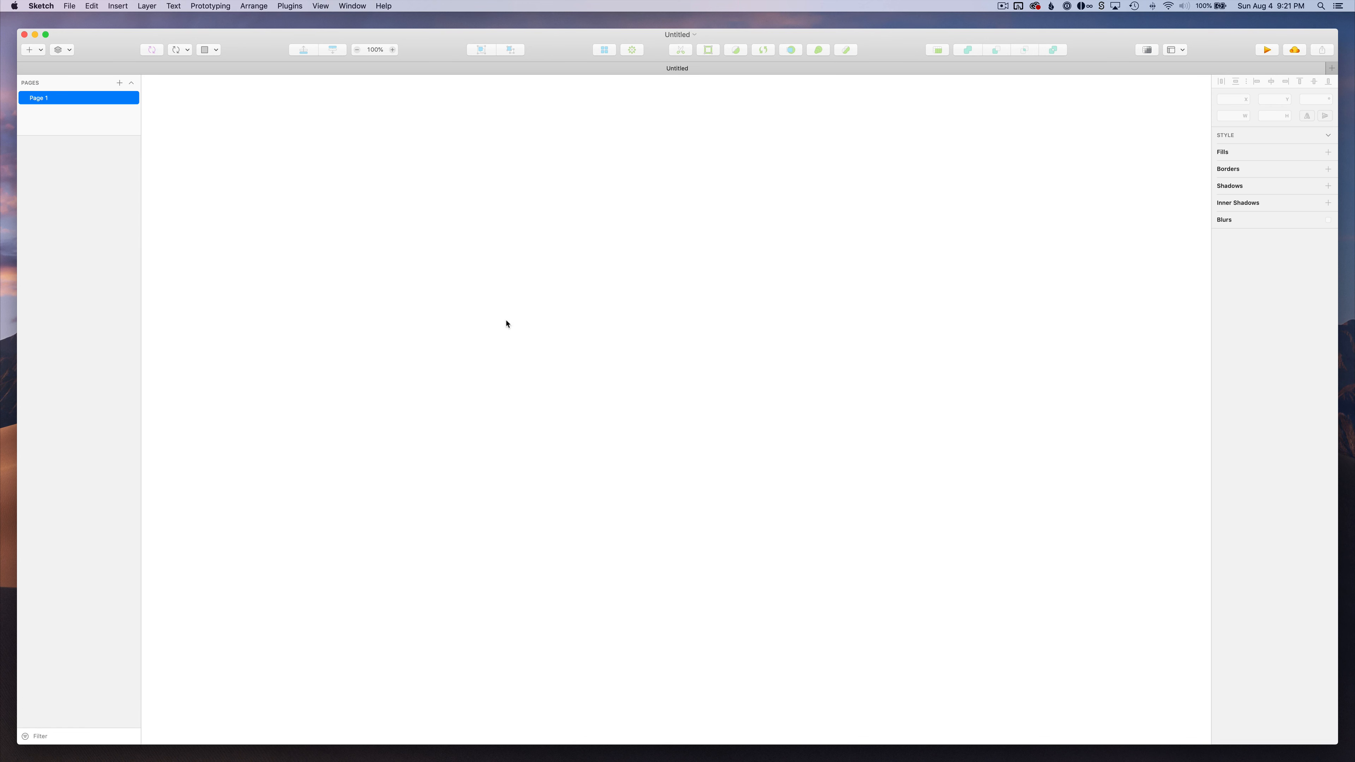
Draw a square about 286 by 286 on the blank canvas
key("r")
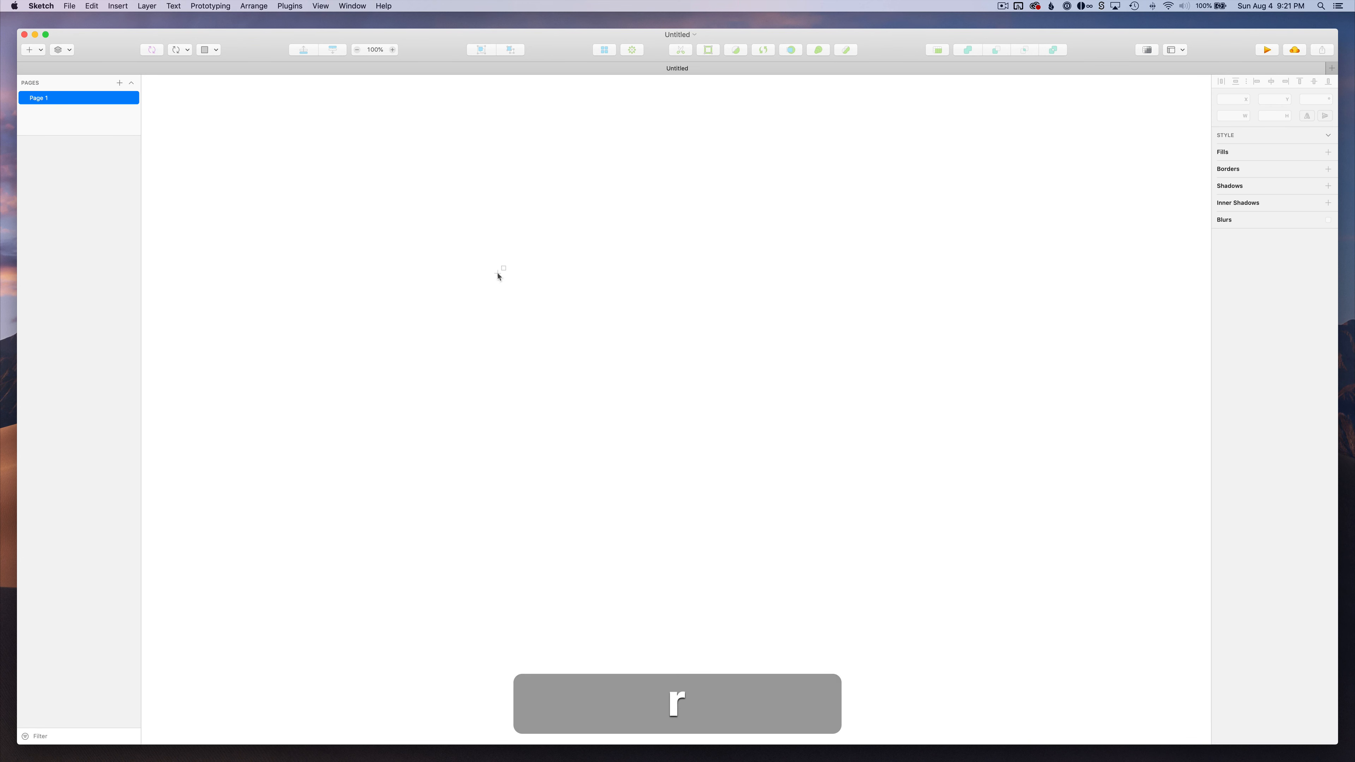
left_click_drag(498, 273, 650, 424)
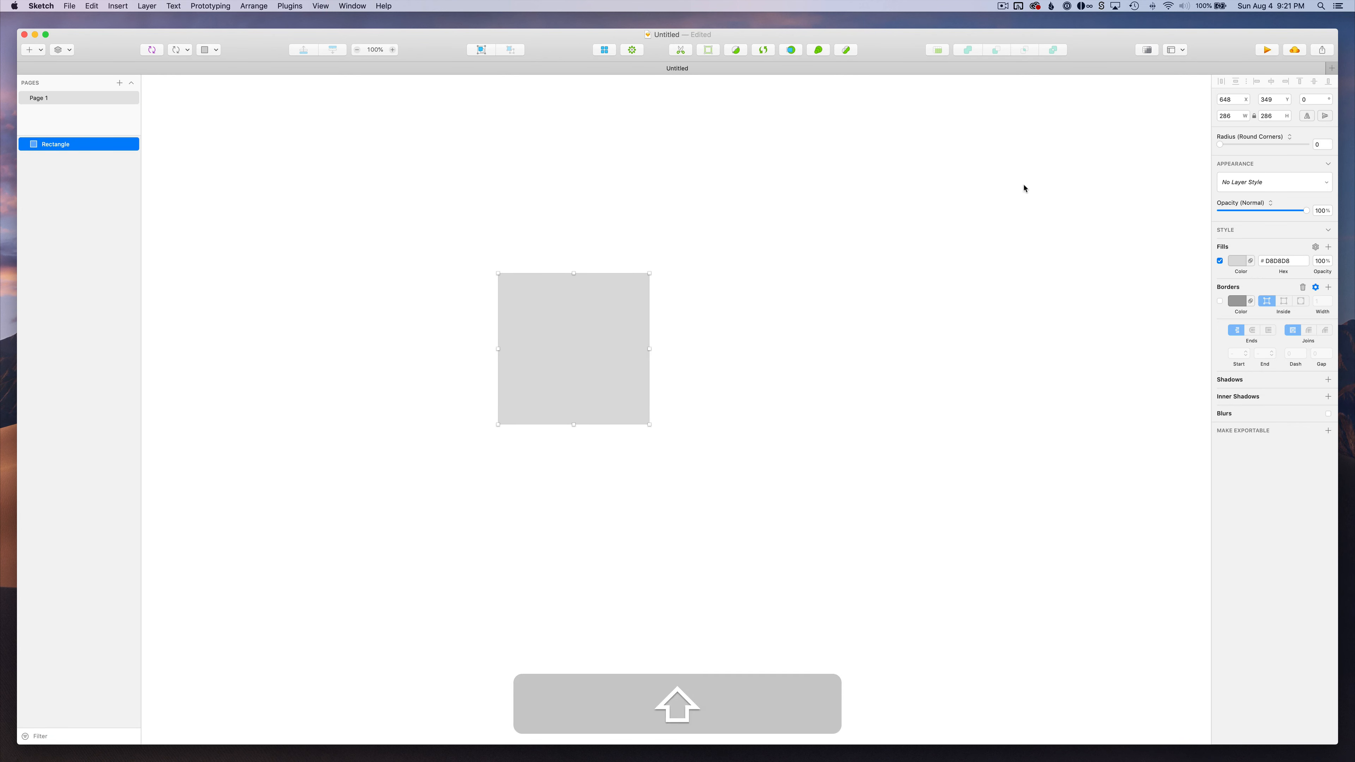
scroll(732, 333, "up", 5)
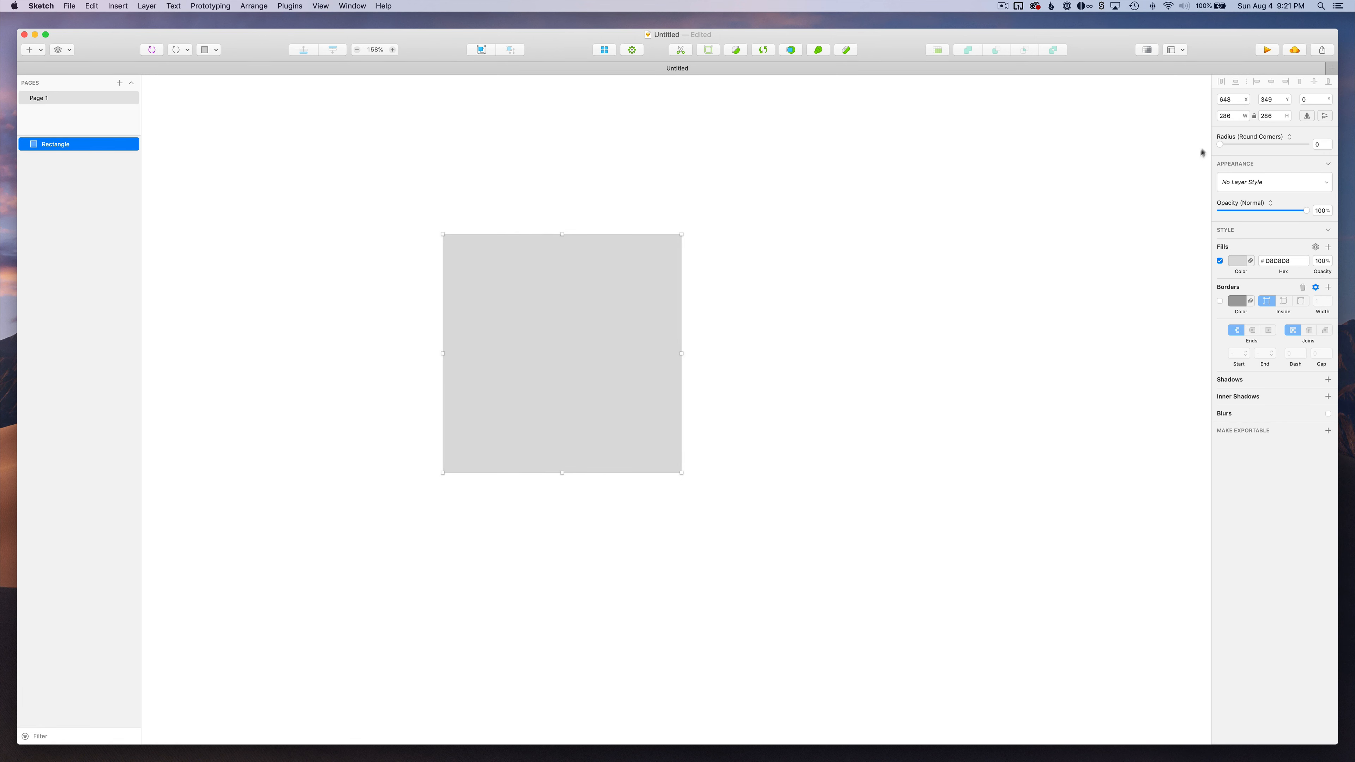
Resize the square to 32 by 32 with its proportions locked
left_click(1227, 115)
type("34")
key("BackSpace")
type("2")
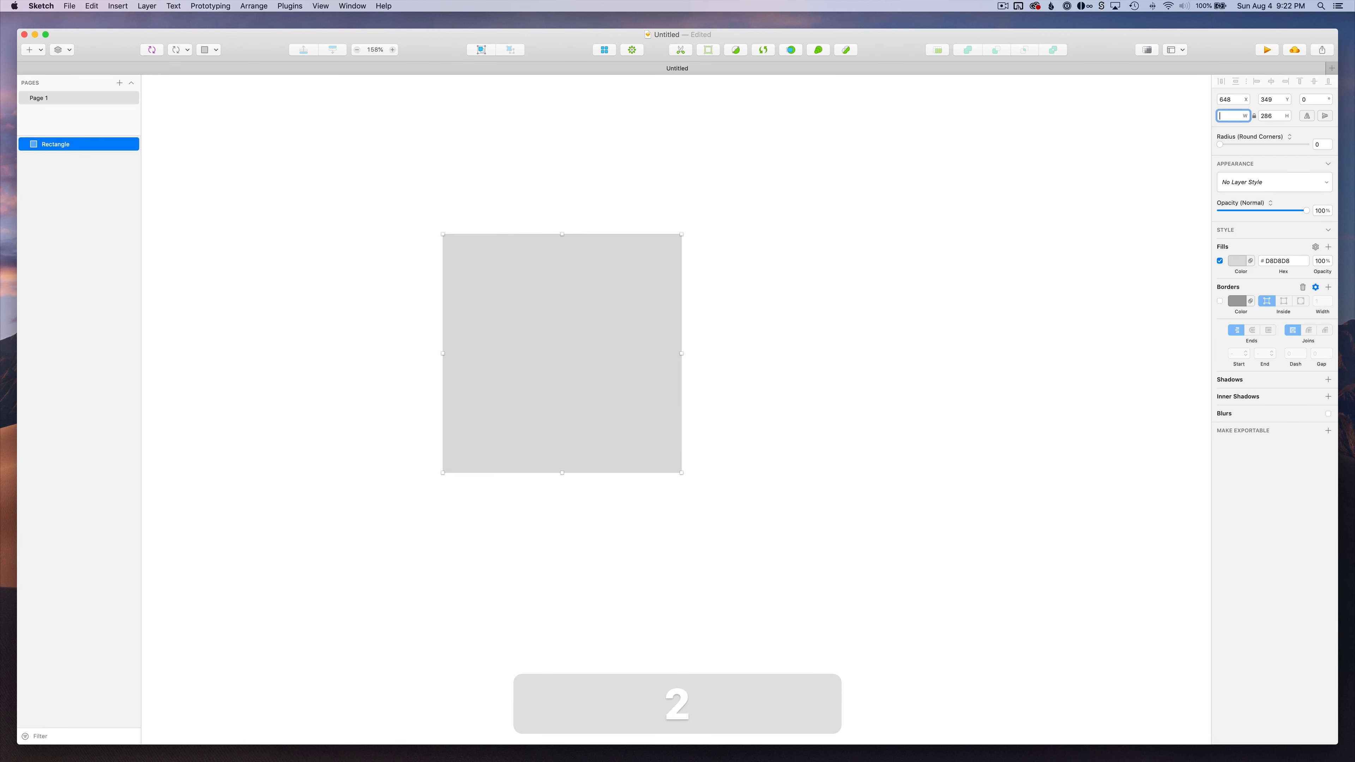
key("Return")
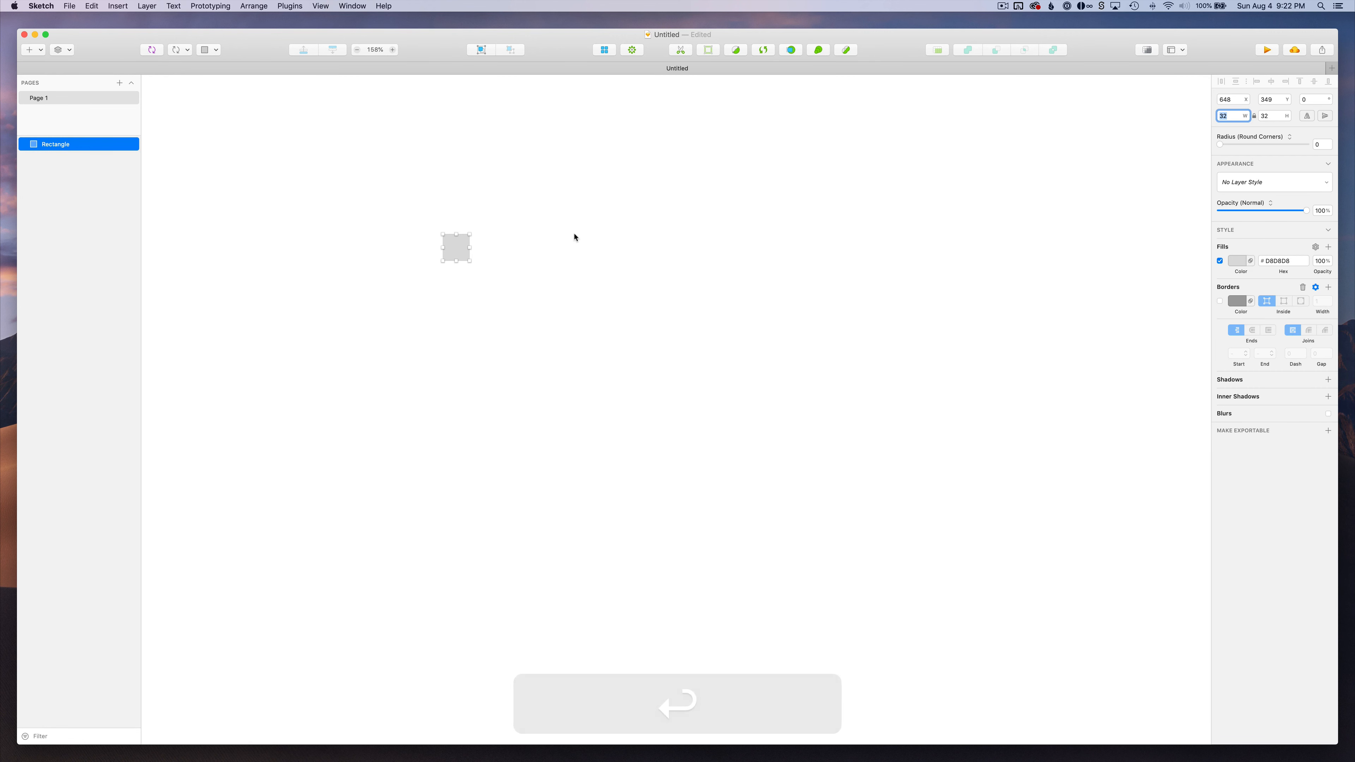
Rotate the square by -45 degrees into a diamond
scroll(575, 235, "up", 5)
scroll(575, 236, "up", 3)
scroll(518, 235, "left", 5)
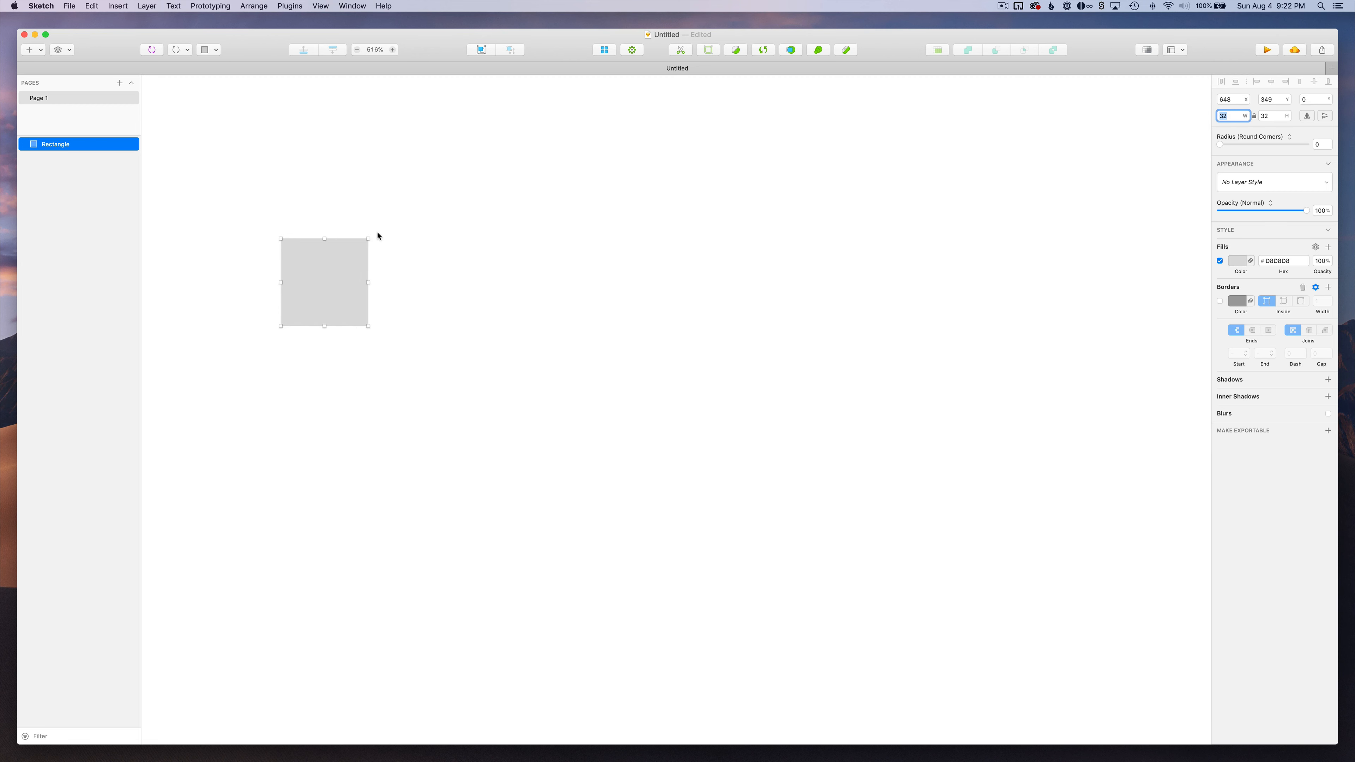
scroll(518, 230, "up", 5)
scroll(517, 227, "left", 8)
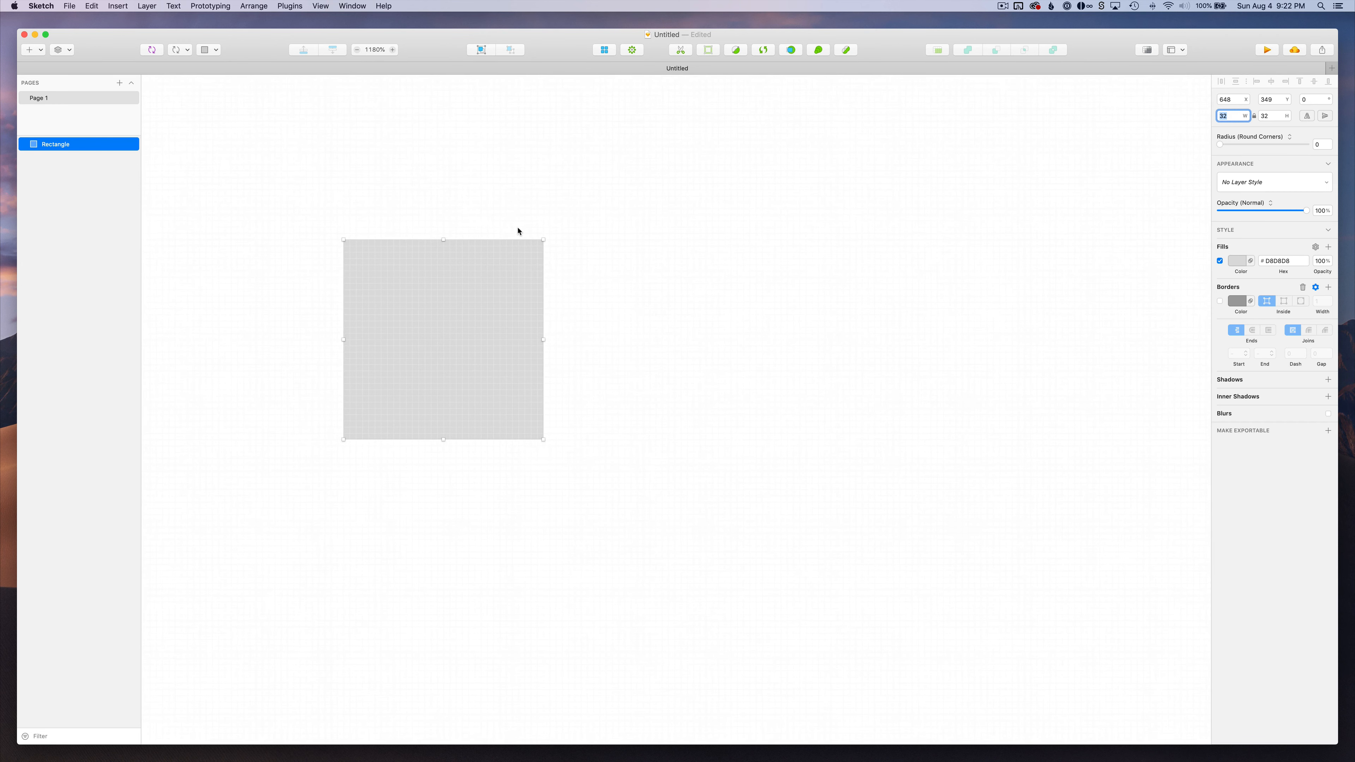
left_click(468, 212)
scroll(447, 251, "up", 3)
left_click(453, 272)
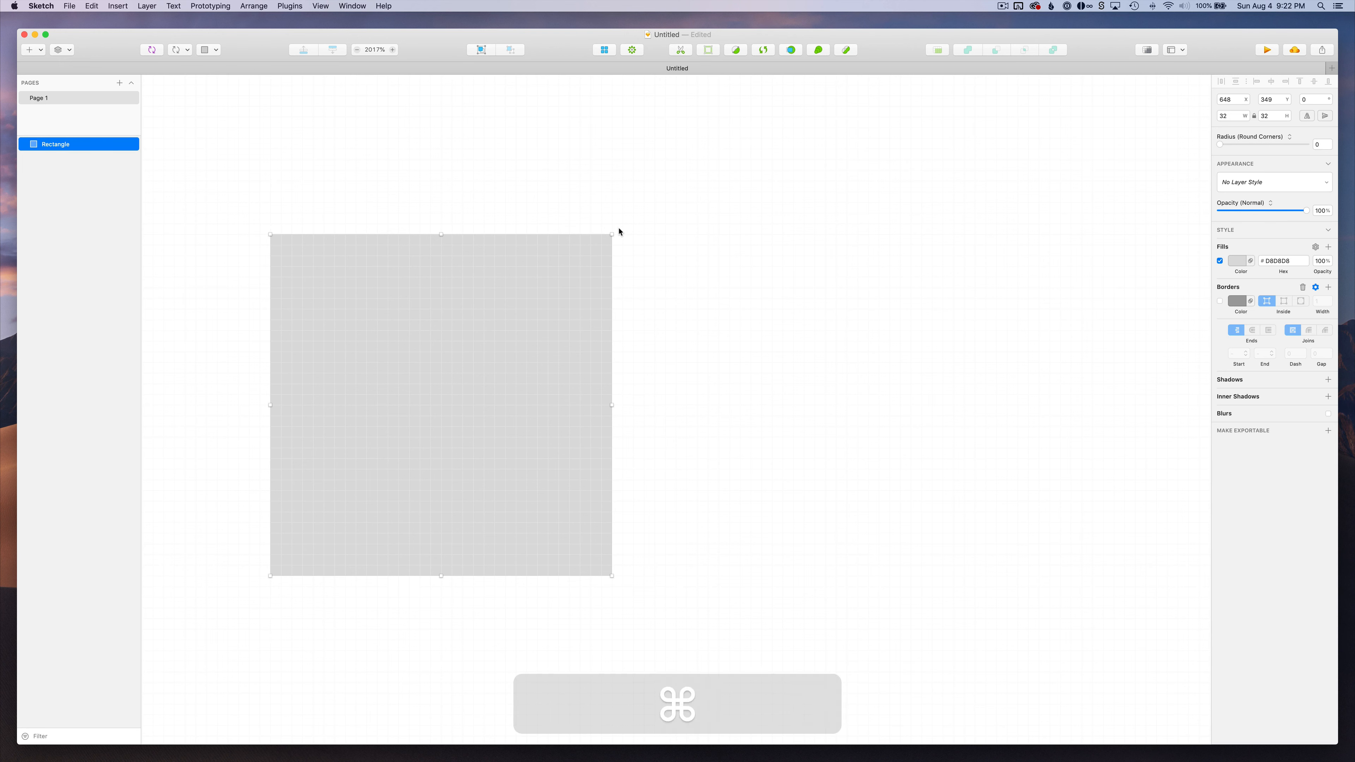
key("shift+super+r")
left_click_drag(619, 229, 432, 156)
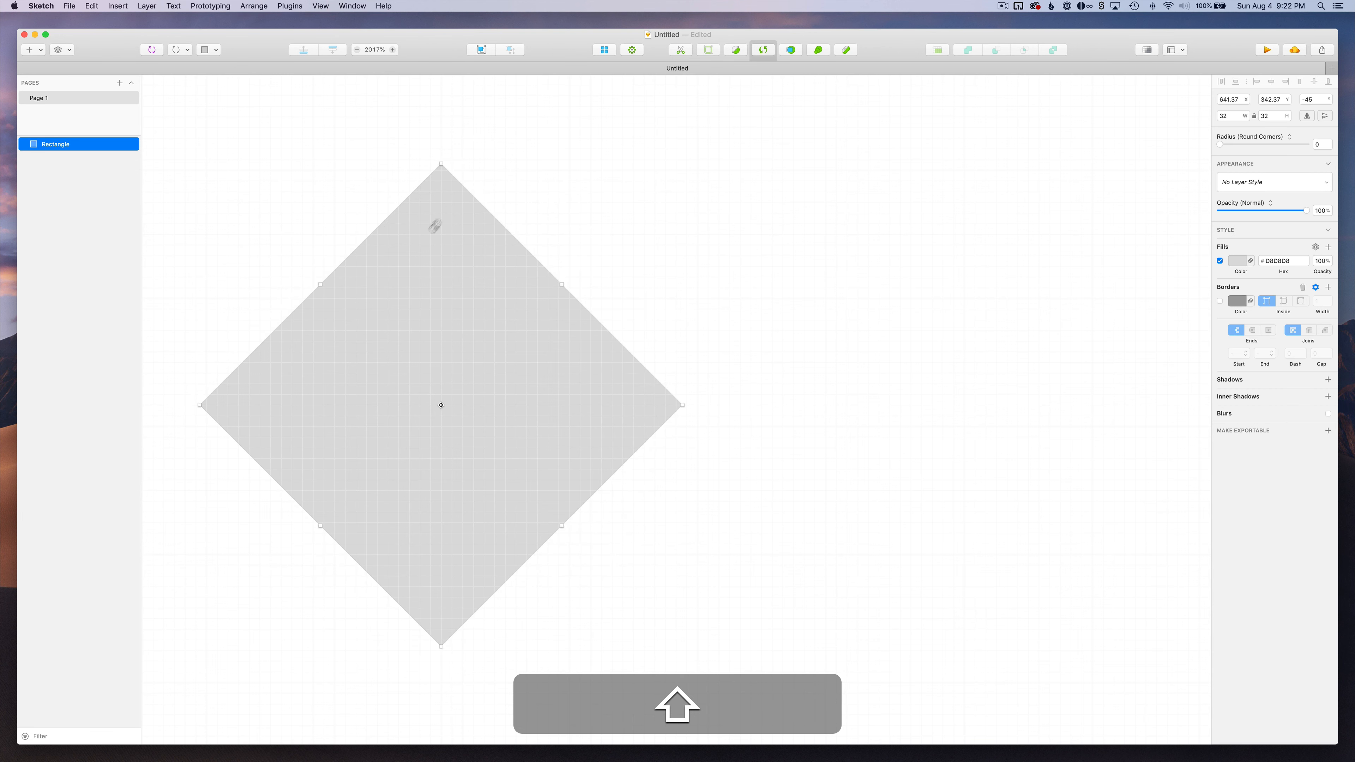
key("Return")
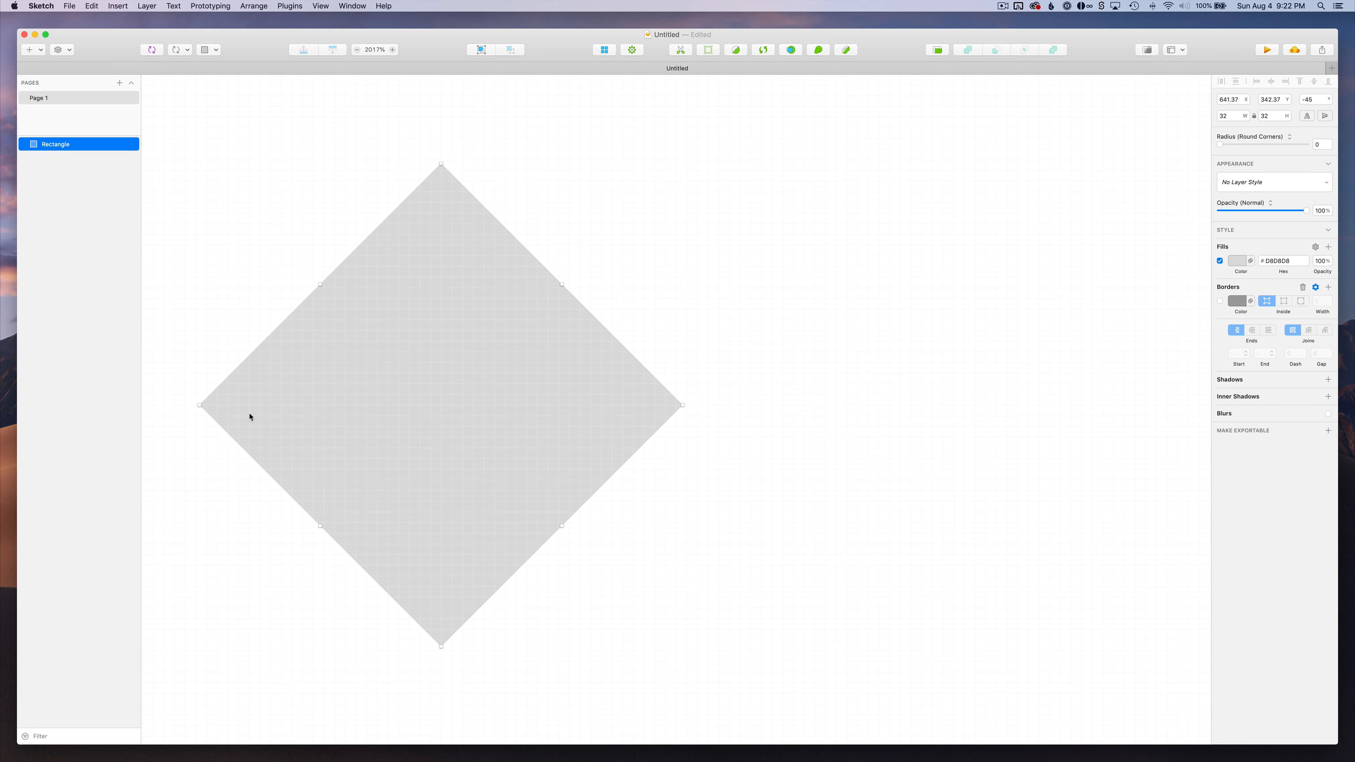
Delete the diamond's left corner point to leave a right-pointing triangle
double_click(260, 401)
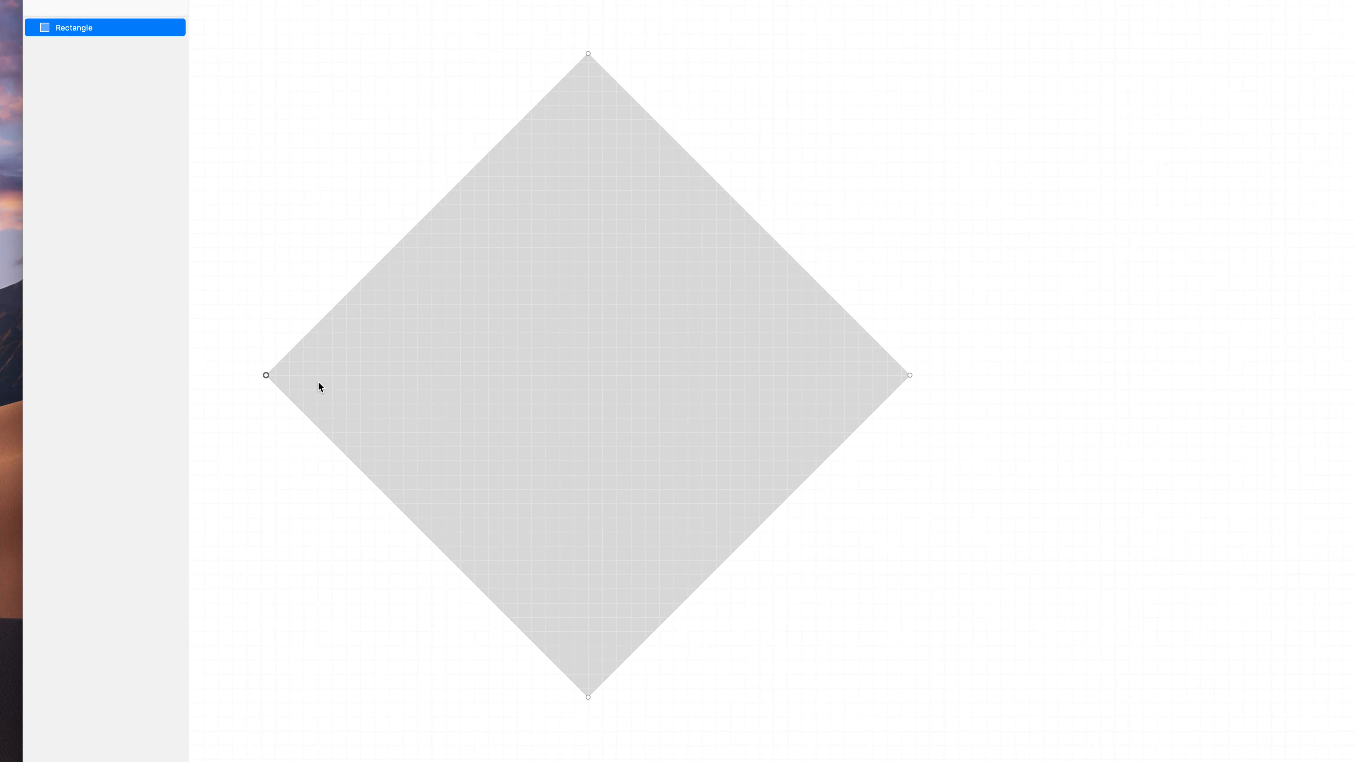
key("BackSpace")
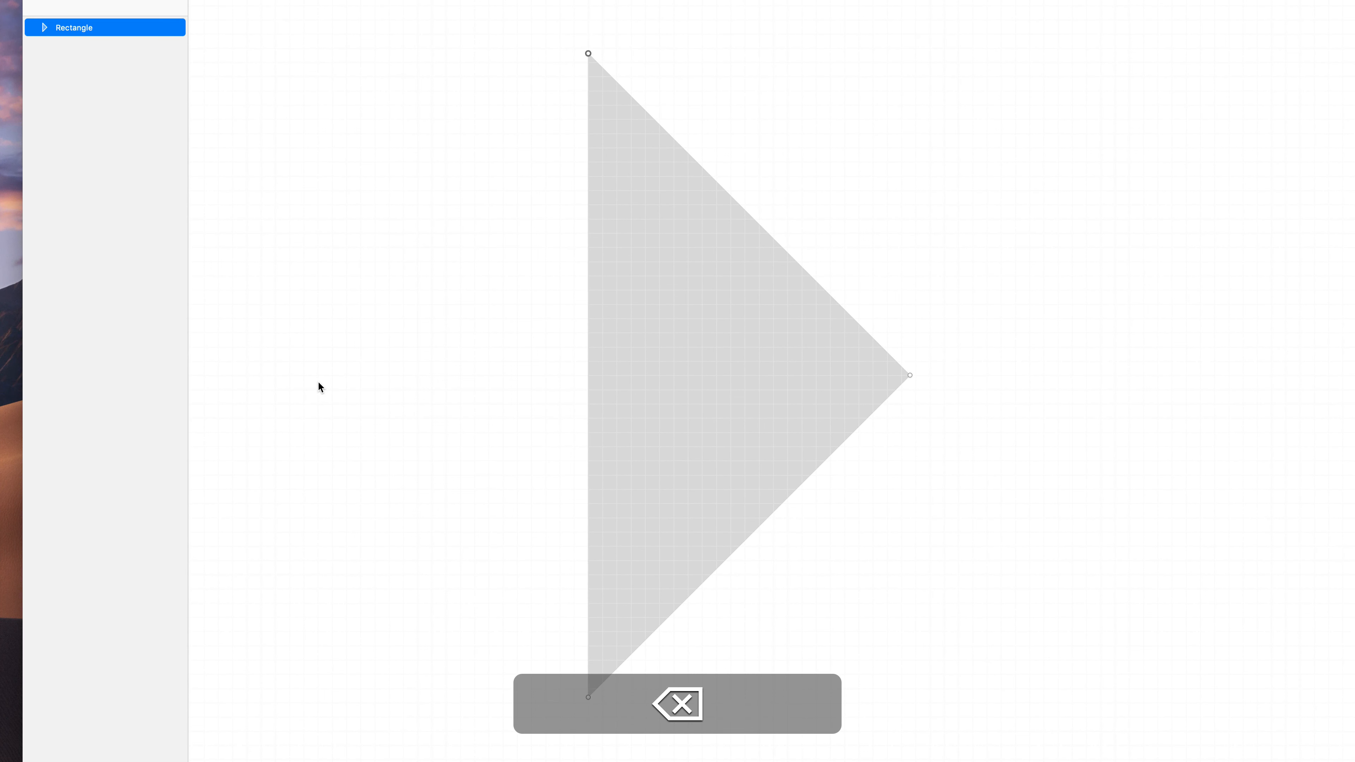
scroll(775, 356, "down", 3)
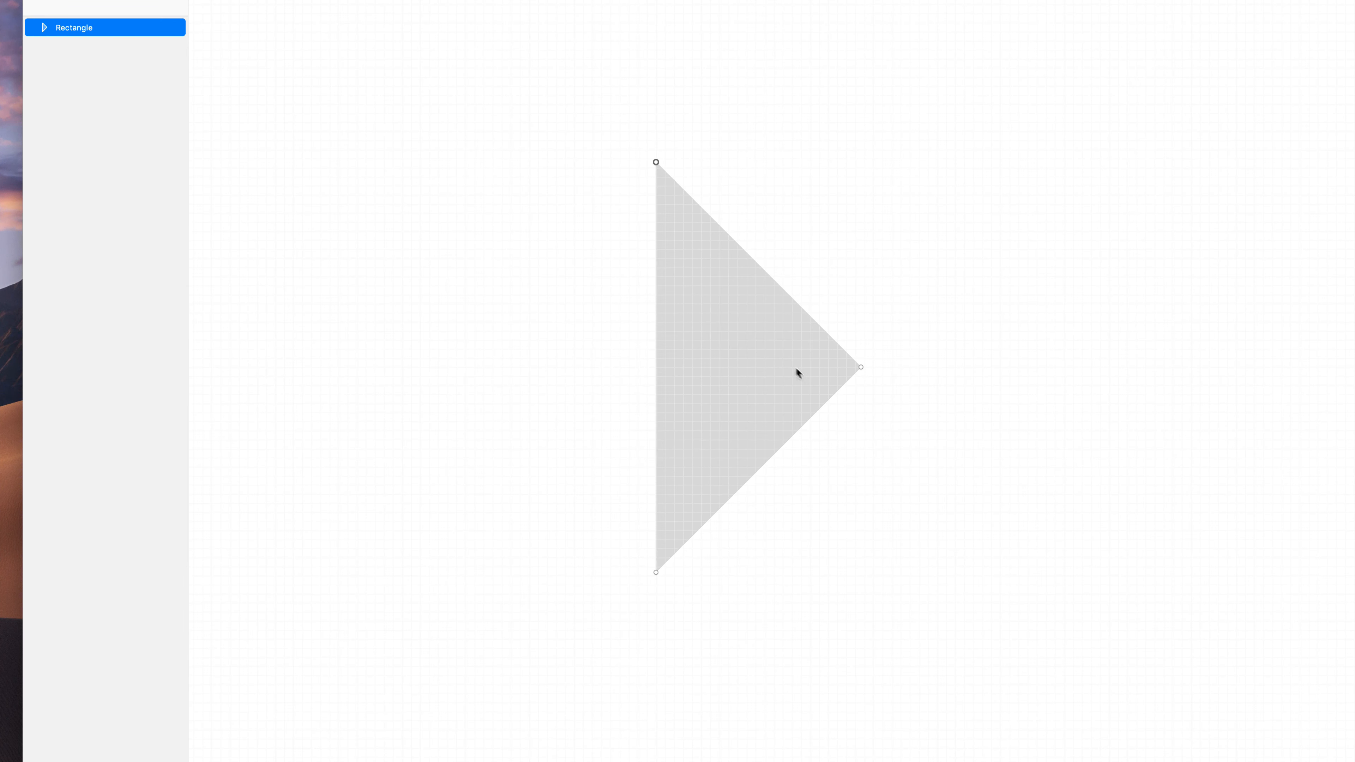
Move the triangle's right corner point horizontally outward to form an equilateral play icon and finish editing the shape
scroll(797, 371, "right", 5)
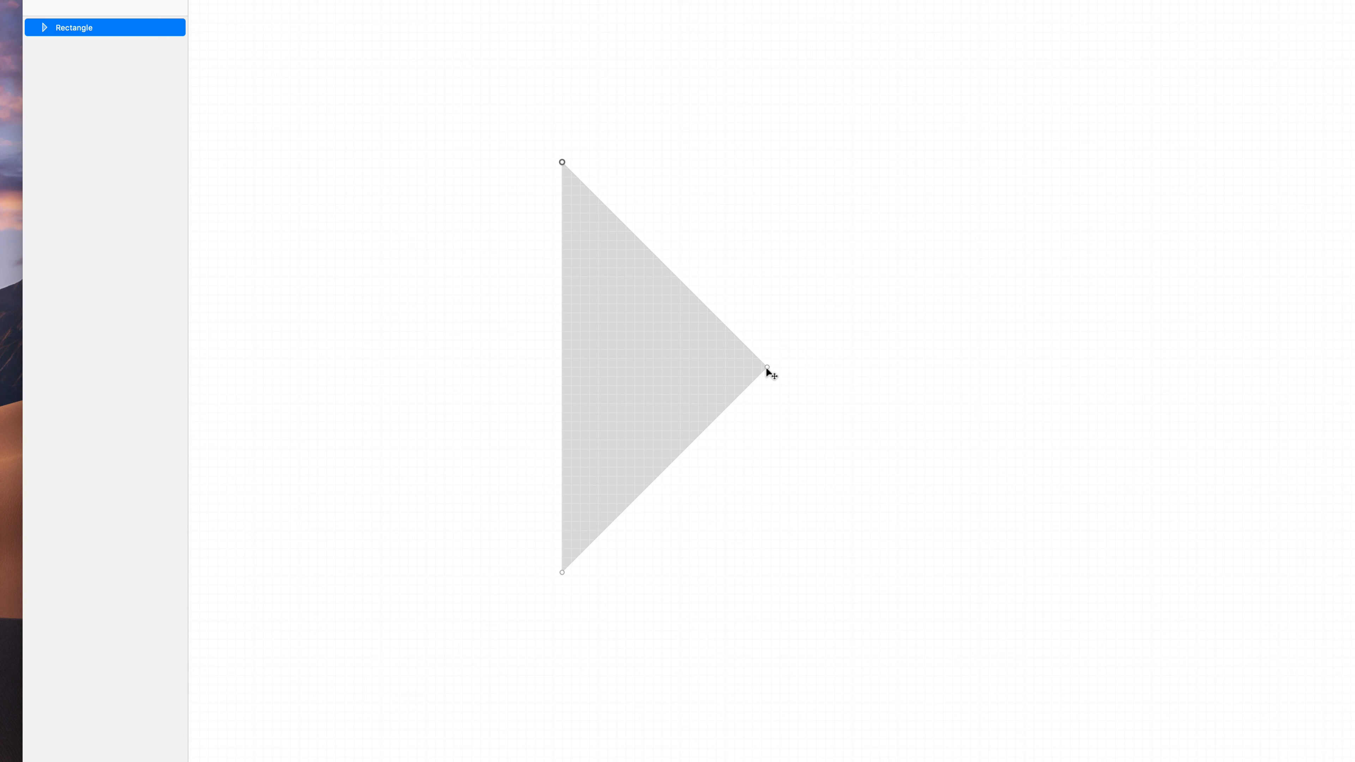
left_click_drag(767, 368, 906, 384)
key("shift")
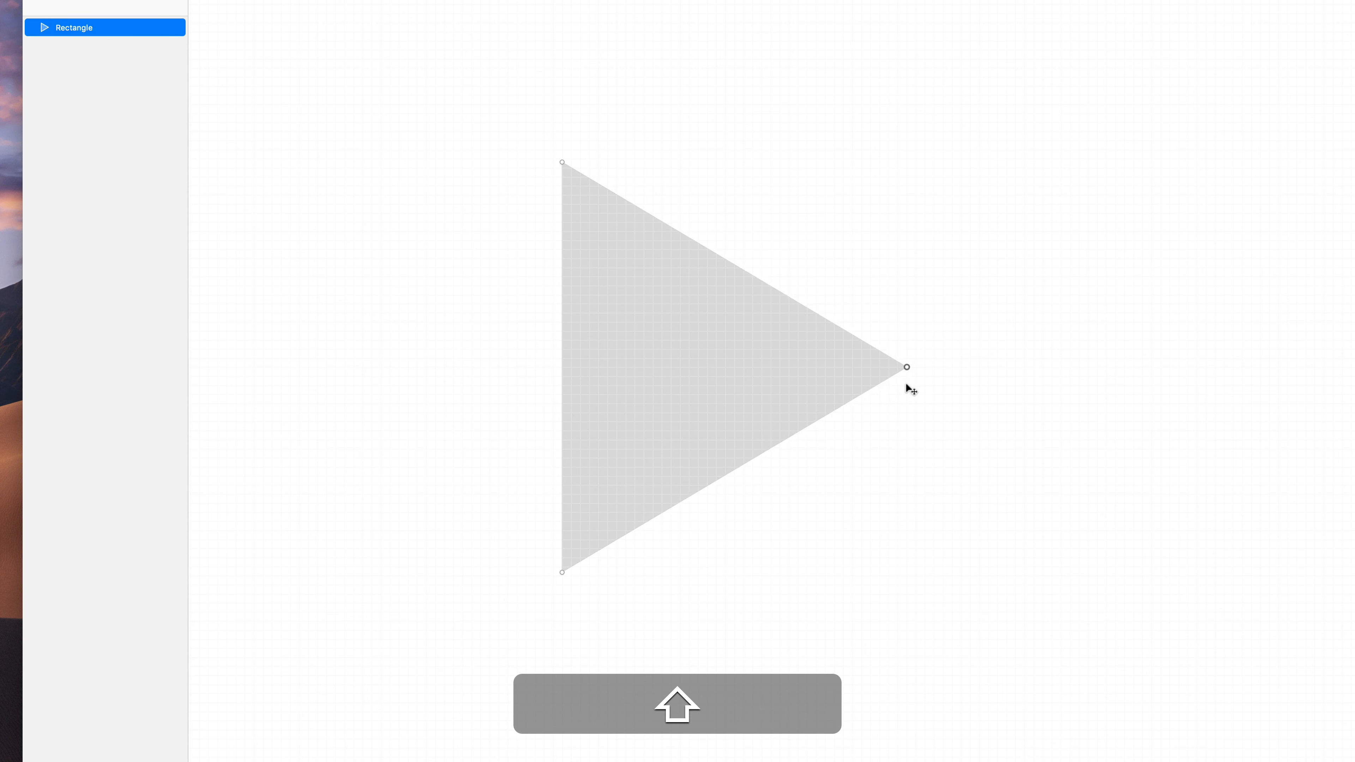
scroll(906, 383, "down", 4)
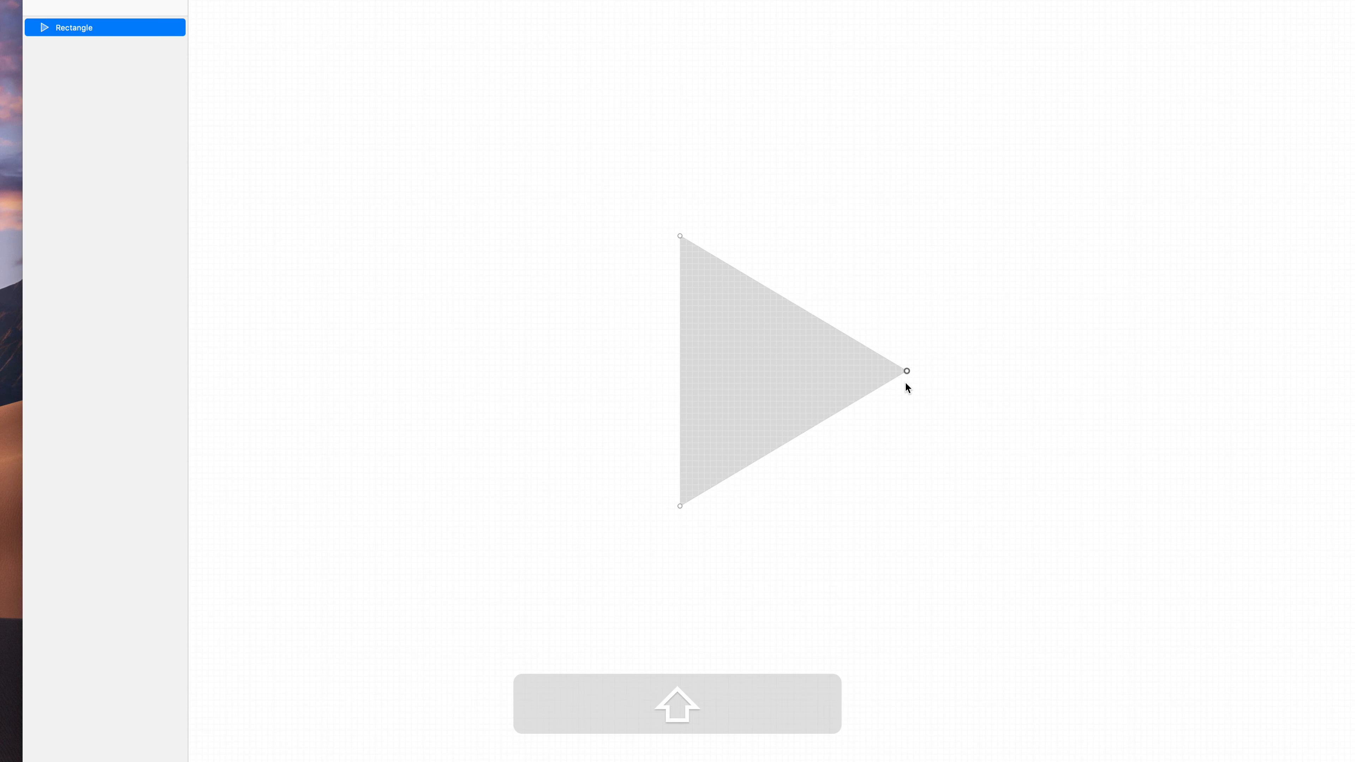
left_click(966, 382)
scroll(966, 382, "right", 1)
scroll(966, 382, "right", 2)
scroll(965, 381, "down", 1)
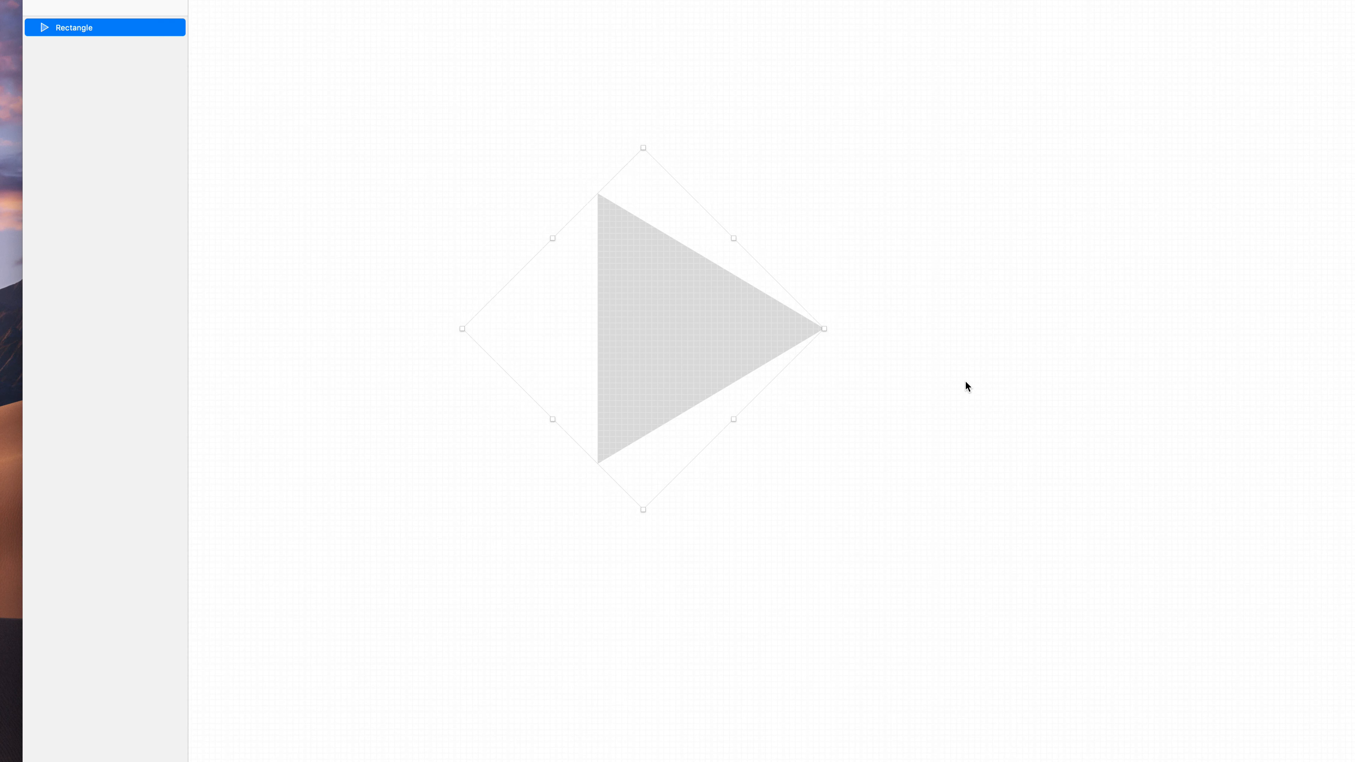
left_click(966, 382)
scroll(703, 254, "right", 2)
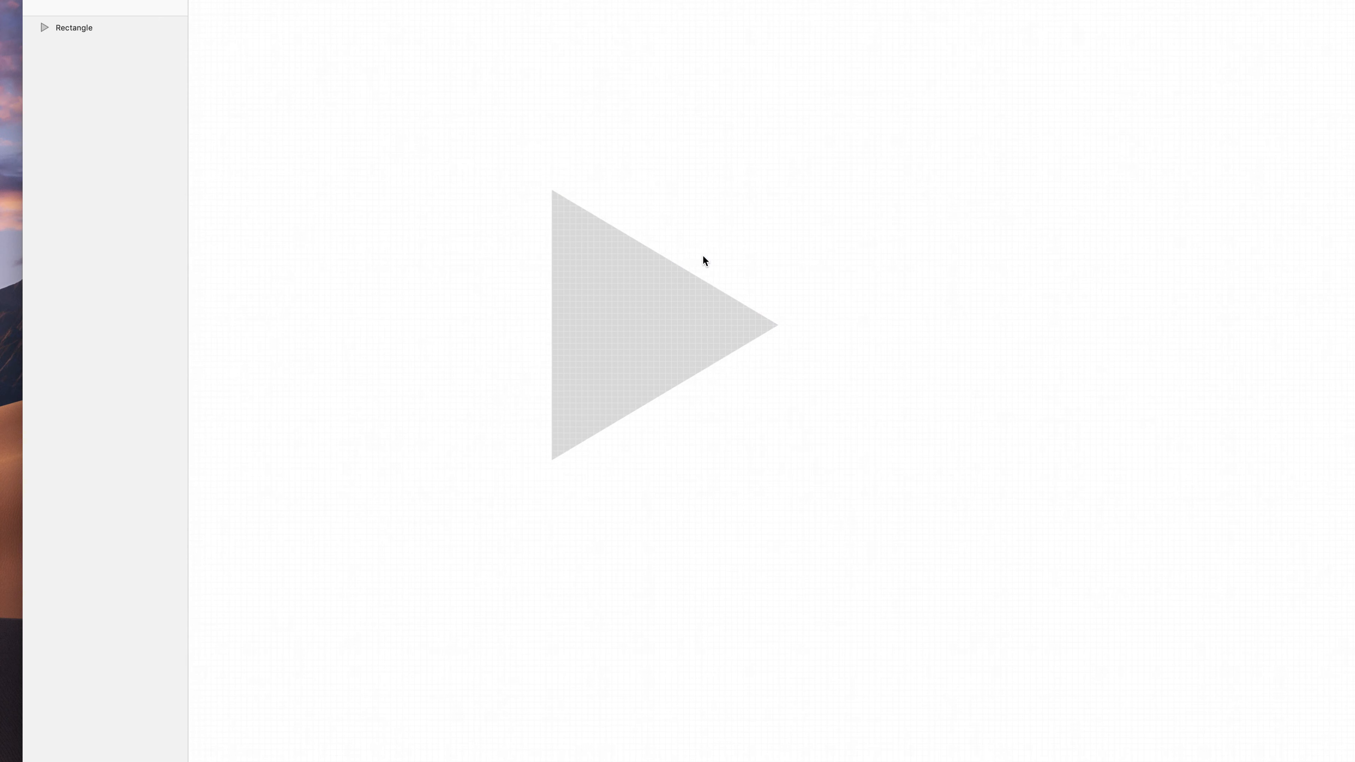
Draw a vertical bar about 12 by 45 over the triangle's left side, filled with red CA3434
scroll(994, 244, "right", 2)
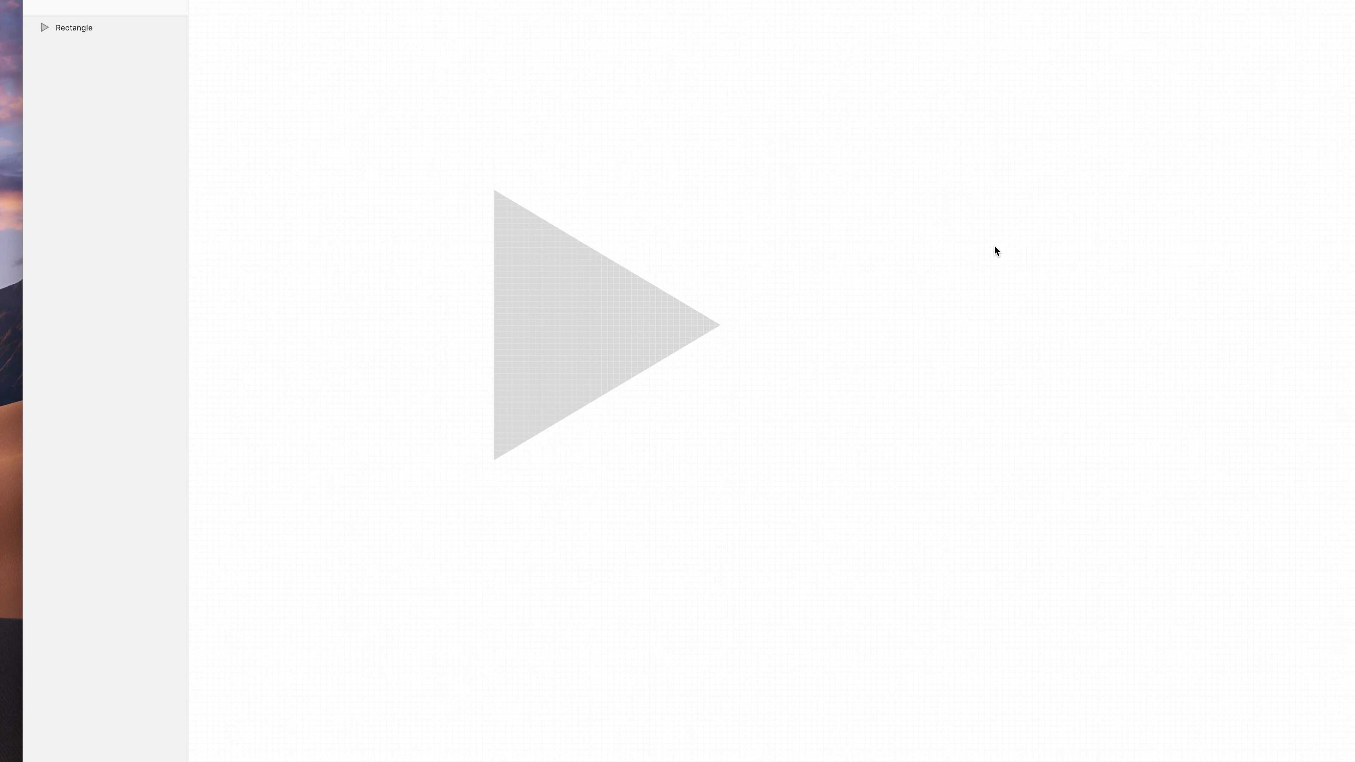
scroll(994, 245, "left", 2)
left_click(610, 300)
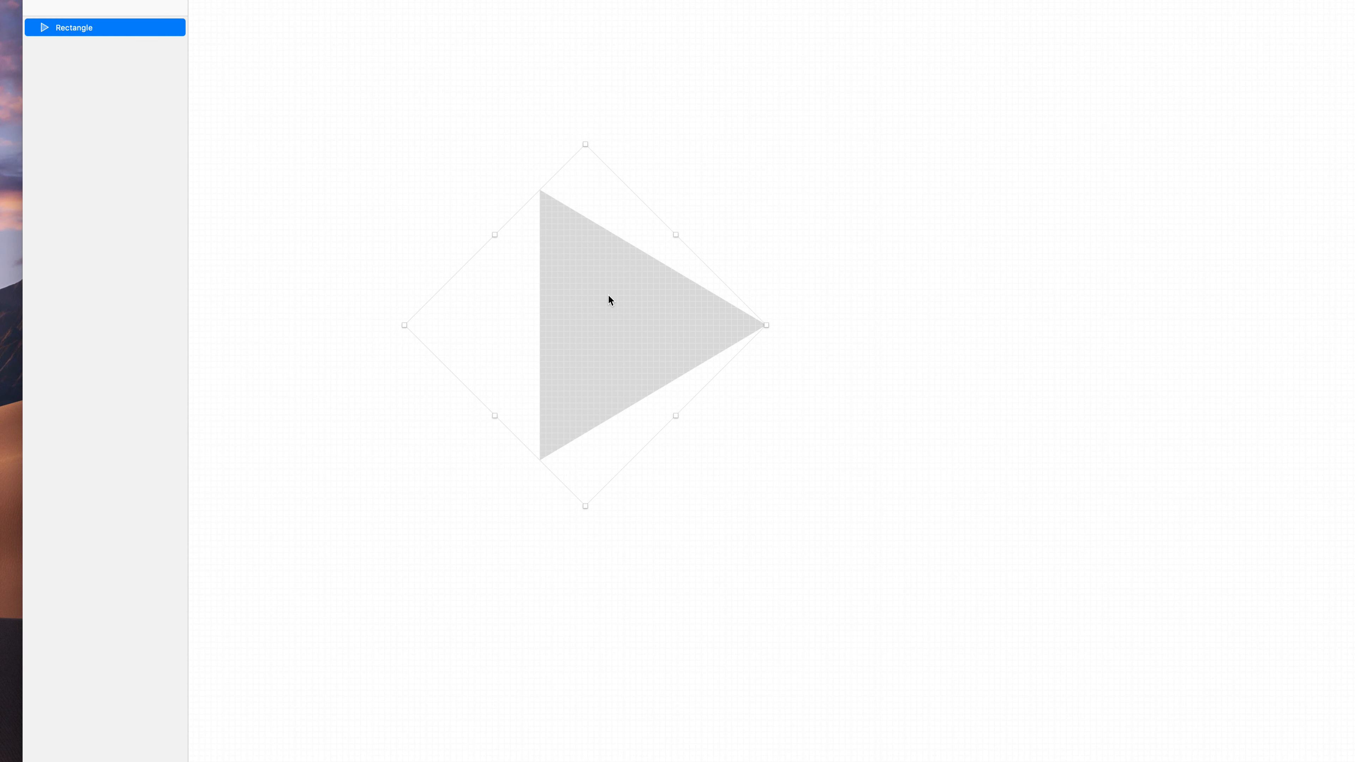
scroll(606, 299, "left", 4)
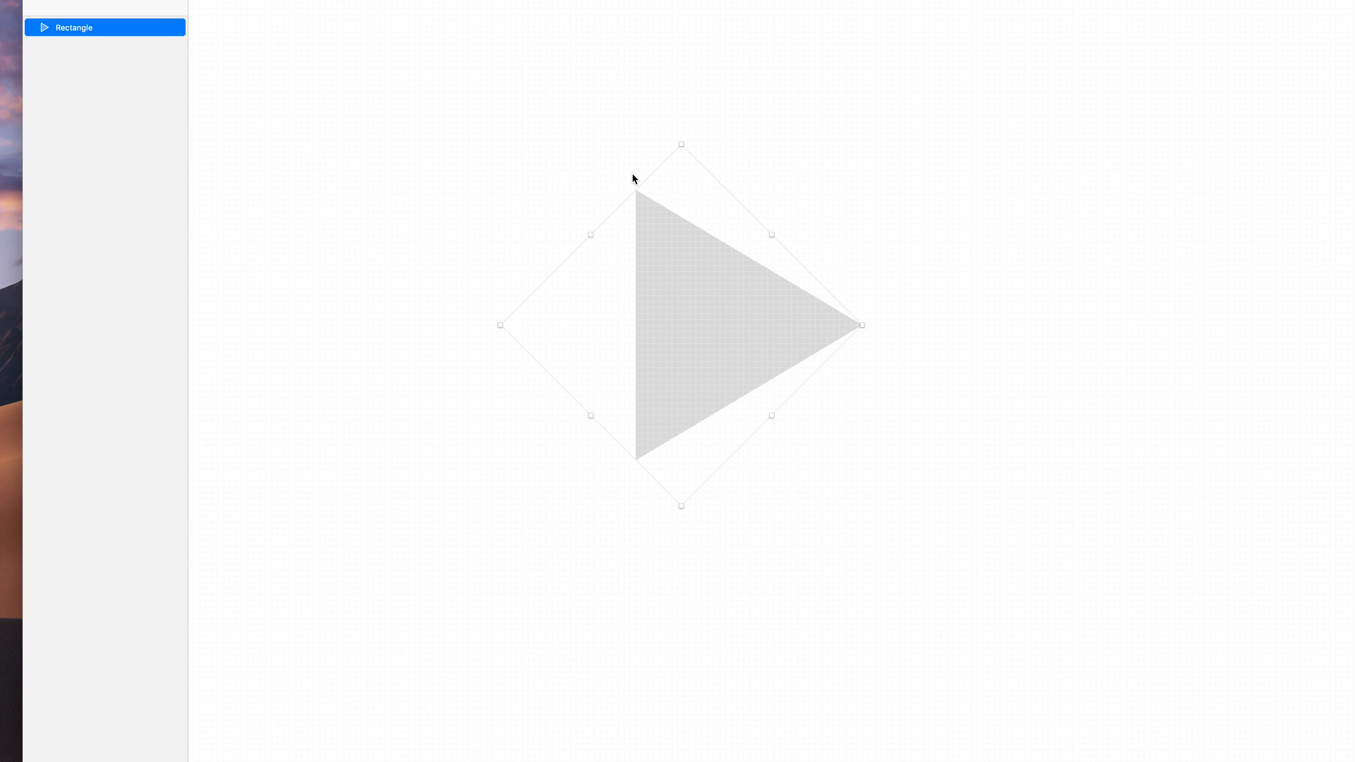
key("r")
left_click_drag(634, 188, 707, 457)
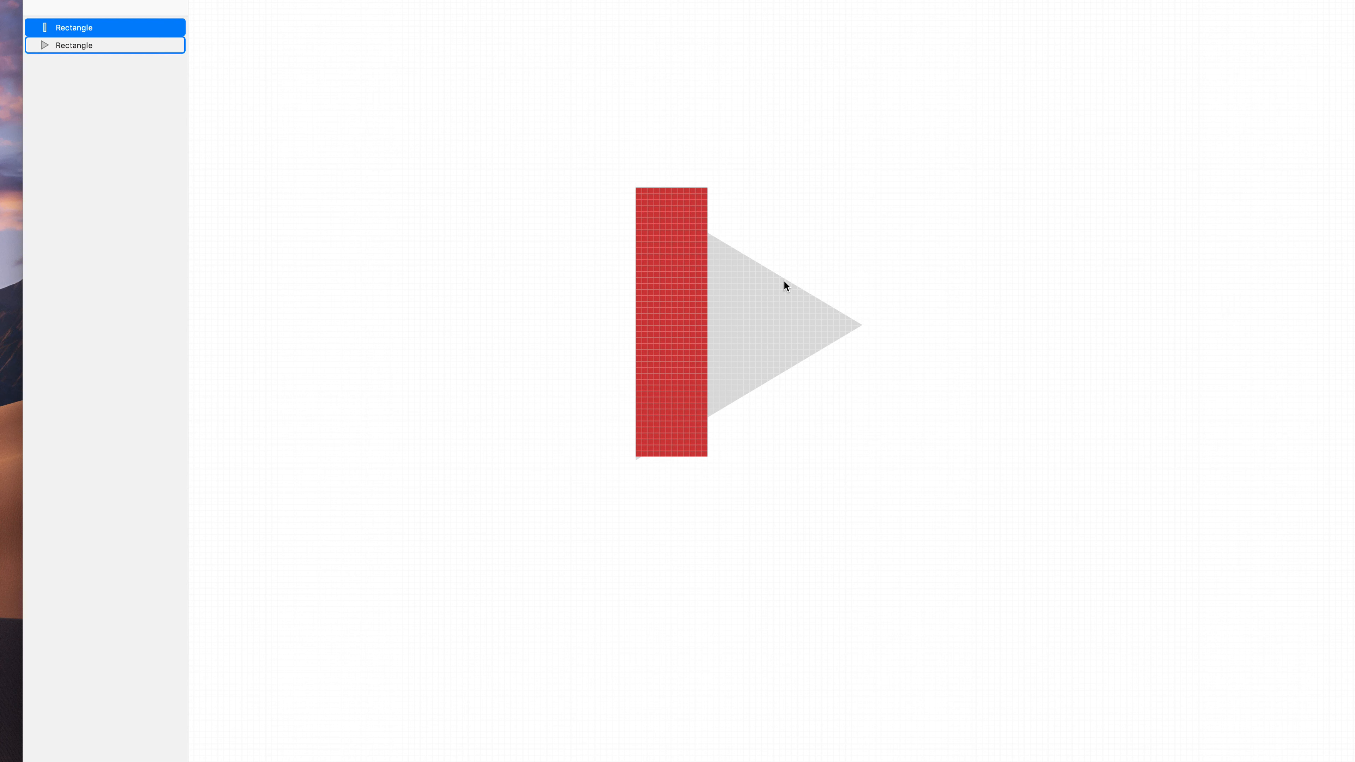
Duplicate the red bar with a gap of 10 to form a pause icon and move both bars to the right of the triangle
left_click_drag(690, 304, 806, 307)
left_click(688, 285, "shift")
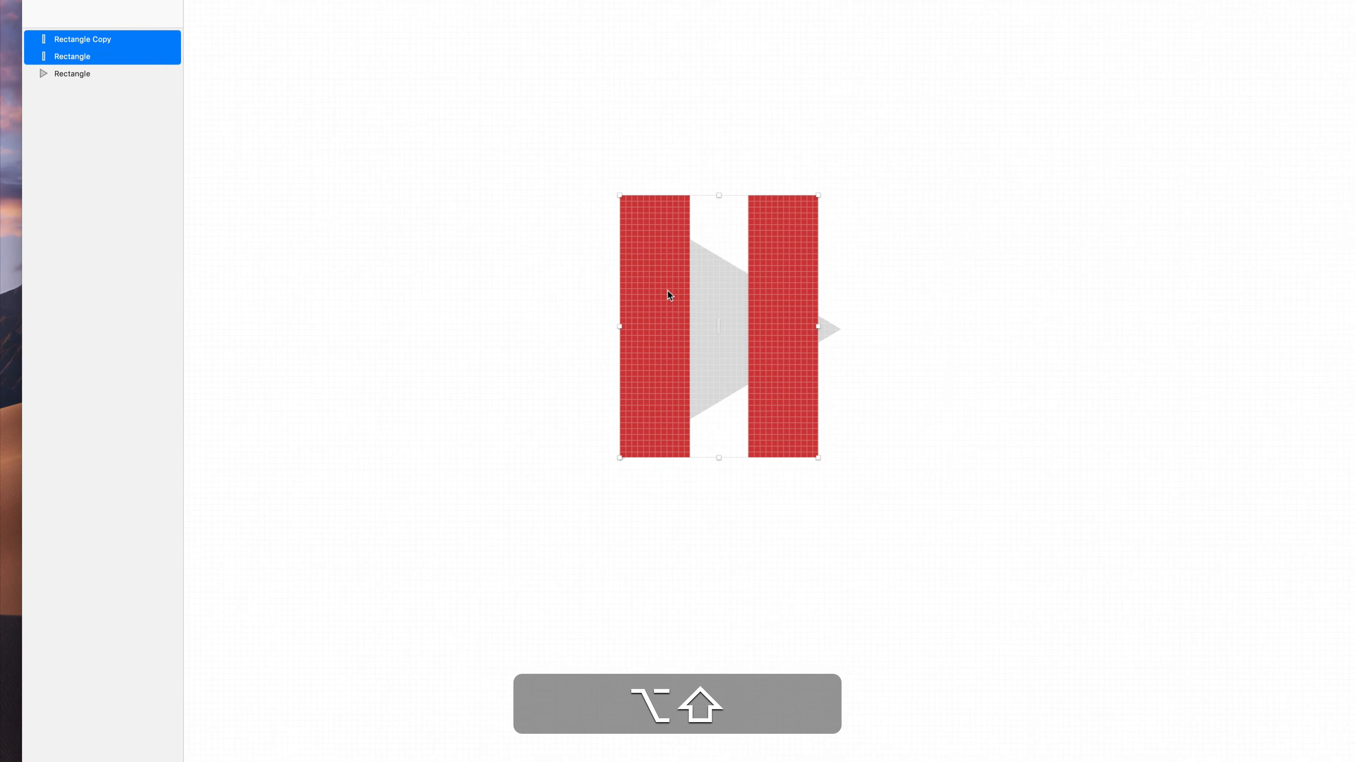
left_click_drag(687, 285, 1009, 284)
left_click_drag(903, 309, 982, 299)
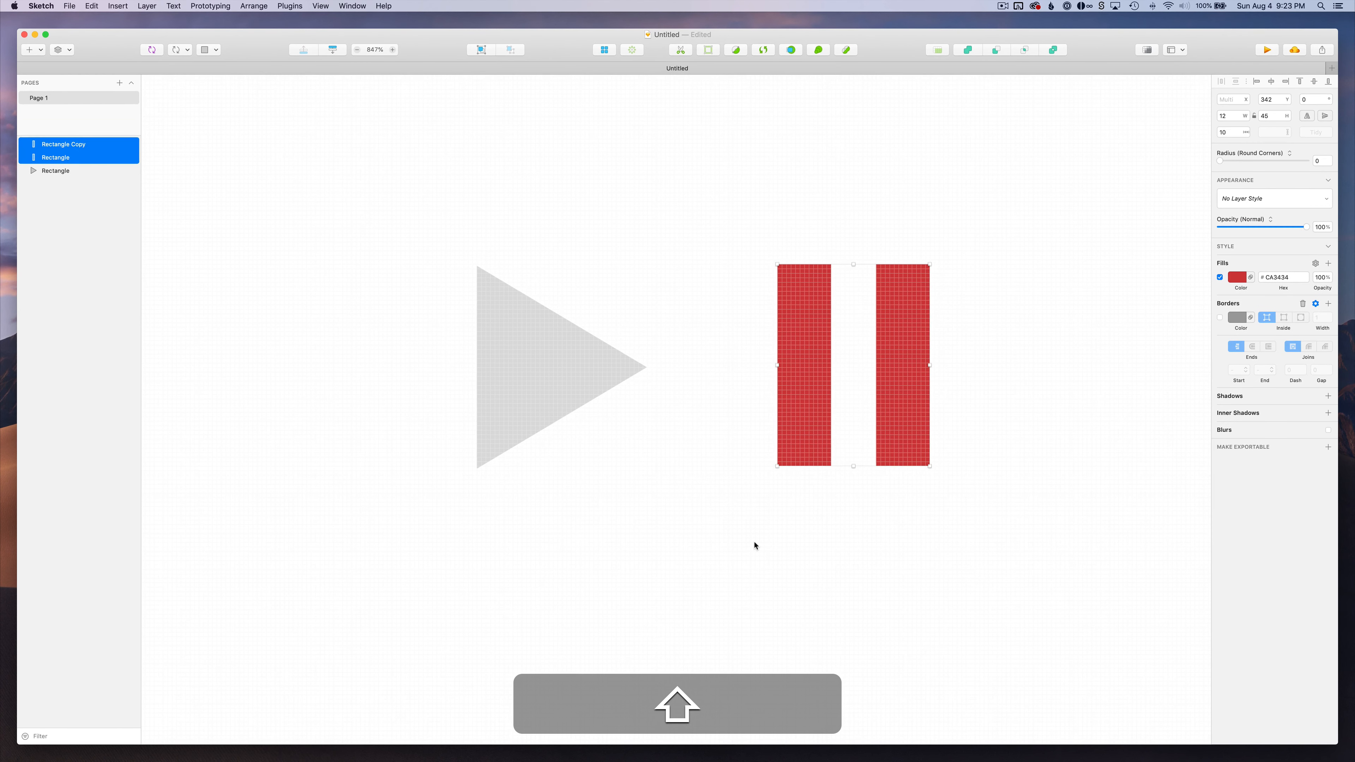
left_click(899, 555)
Duplicate the play triangle and both pause bars together to the right of the originals
scroll(755, 543, "right", 3)
scroll(754, 545, "down", 2)
scroll(754, 545, "right", 2)
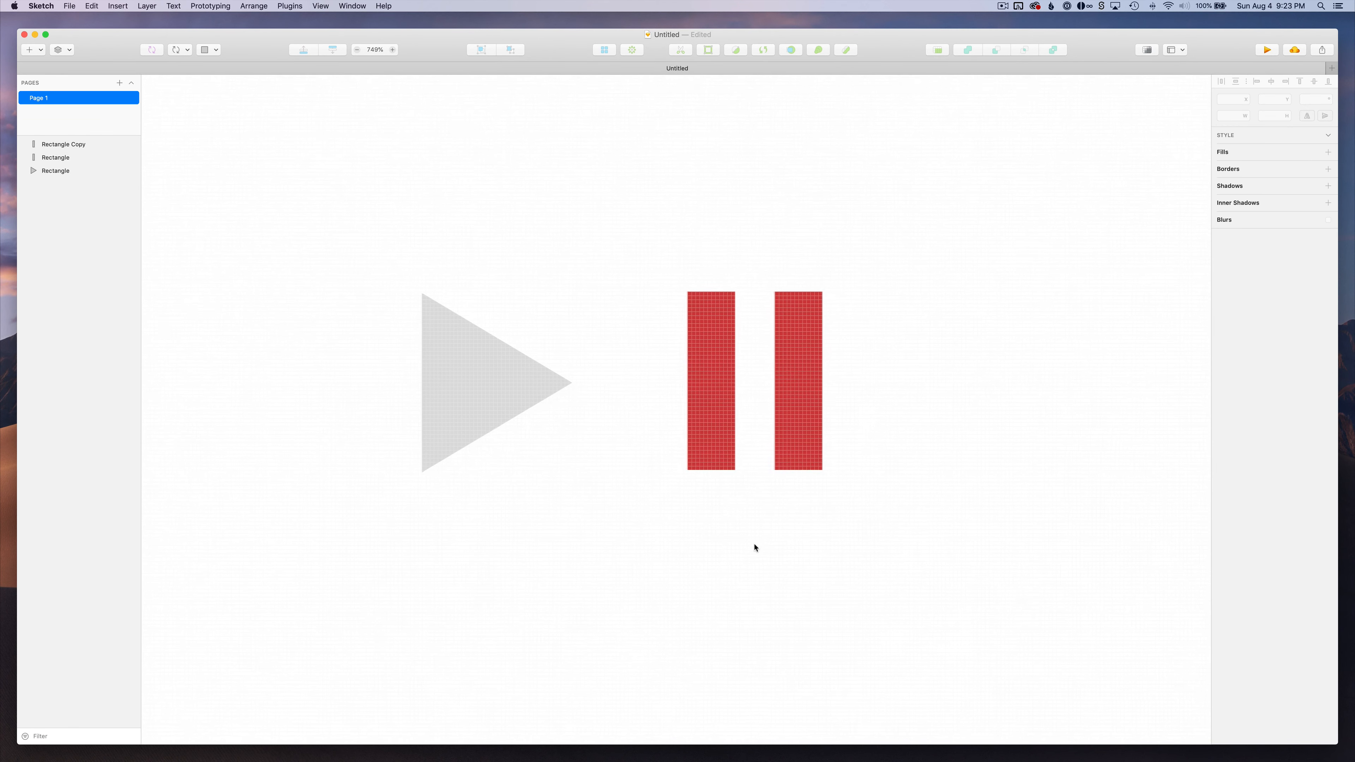
scroll(754, 545, "down", 4)
scroll(754, 547, "right", 5)
scroll(755, 547, "down", 3)
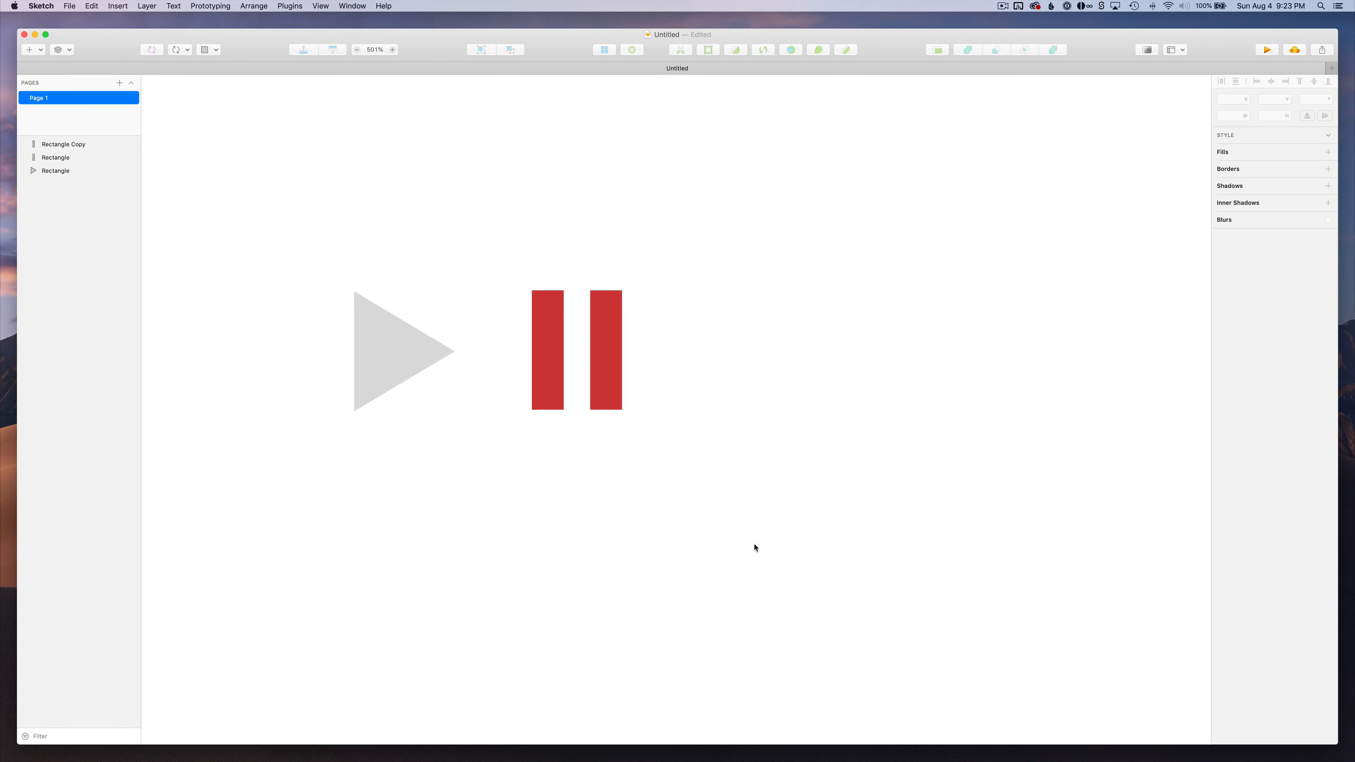
left_click_drag(717, 298, 835, 384)
left_click(856, 475)
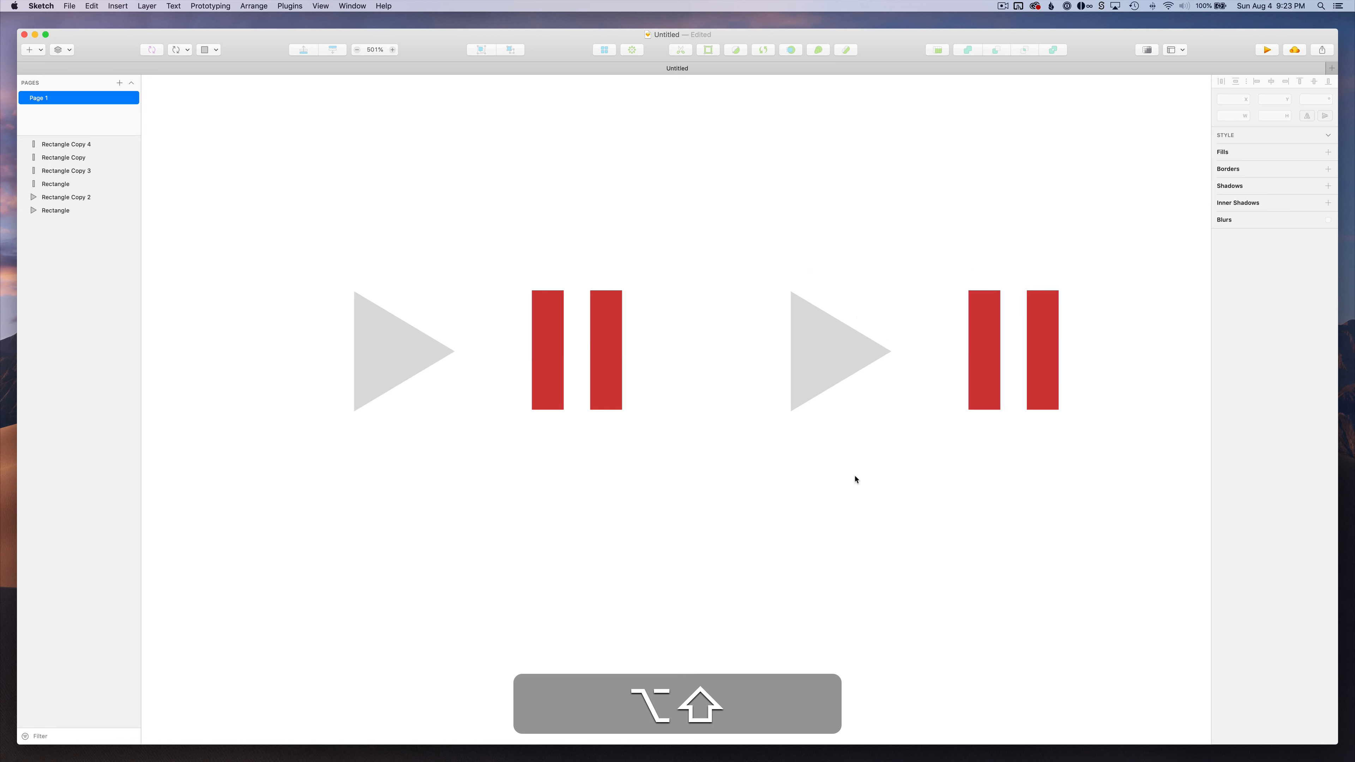
Delete the right bar of the duplicated pause icon and move its remaining bar close to the duplicated triangle's tip
scroll(886, 442, "right", 2)
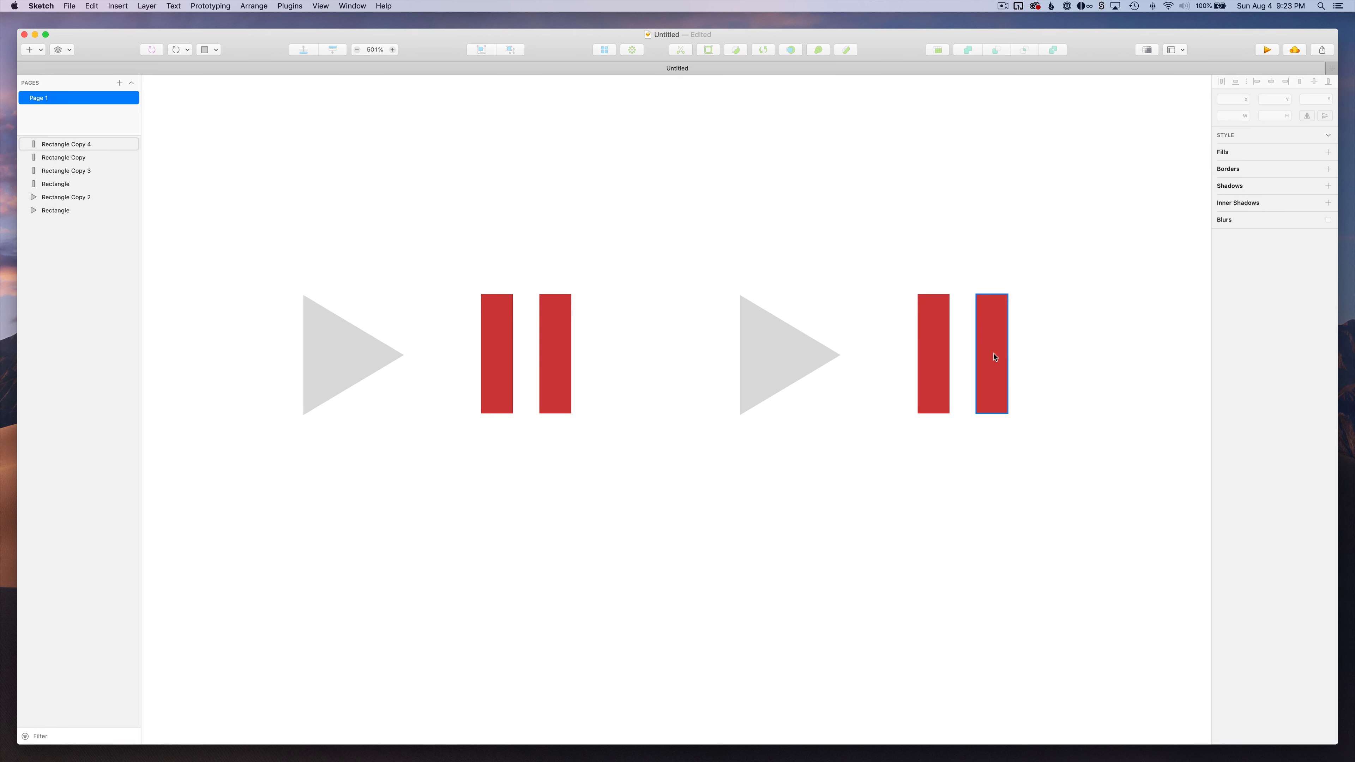
left_click(1006, 362)
key("BackSpace")
left_click_drag(941, 362, 880, 365)
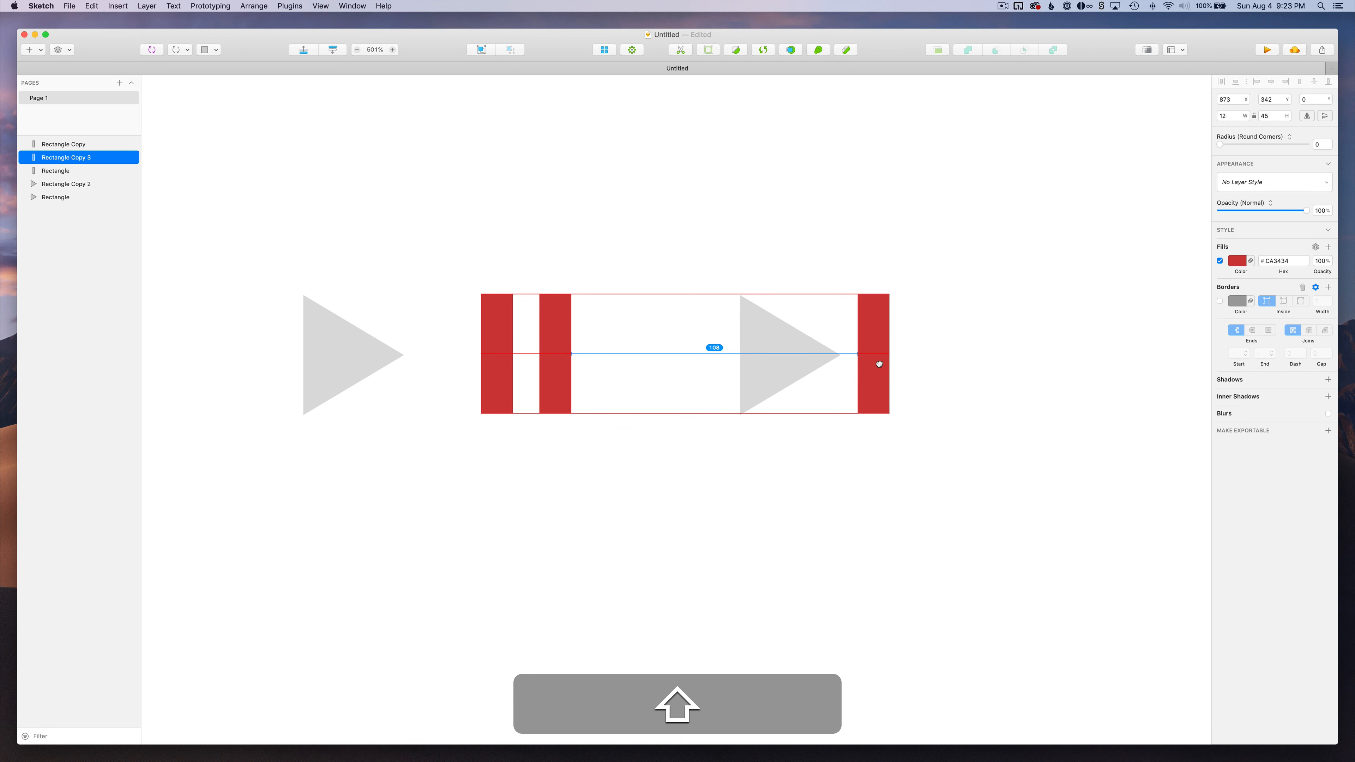
left_click(969, 363)
Scale the duplicated triangle down around its centre and move the red bar closer to its tip
left_click(752, 308)
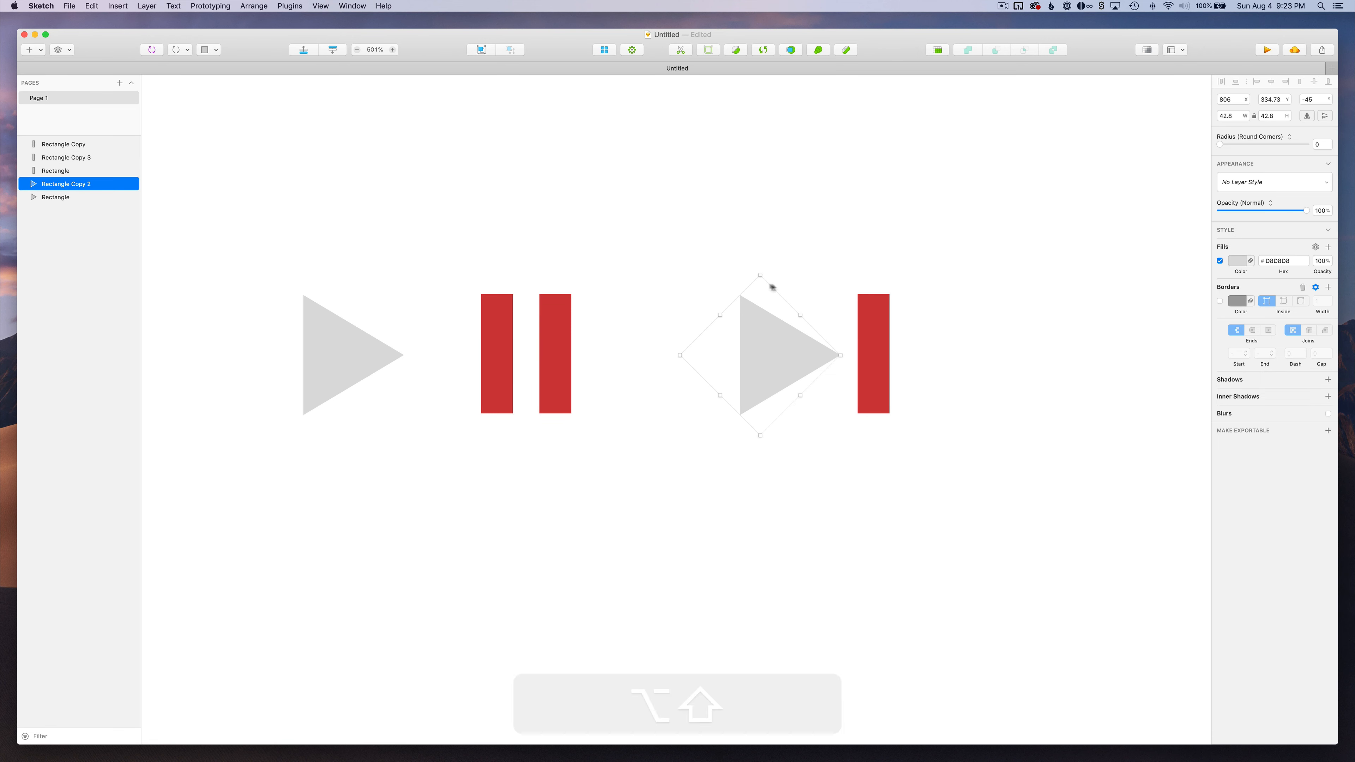
left_click_drag(759, 277, 777, 300)
left_click_drag(867, 327, 838, 328)
left_click(902, 336)
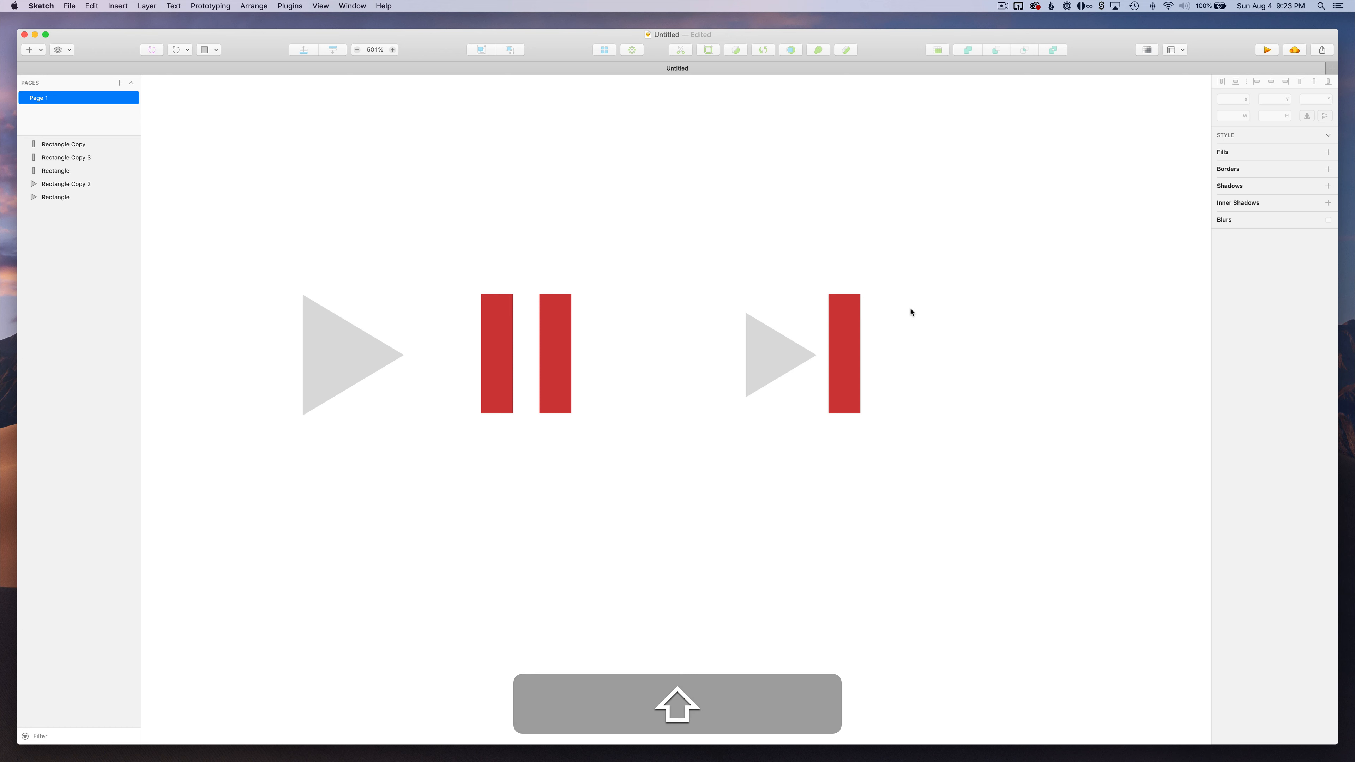
Edit the small triangle's path and align its two left corner points with the top and bottom edges of the red bar
left_click(789, 365)
double_click(790, 364)
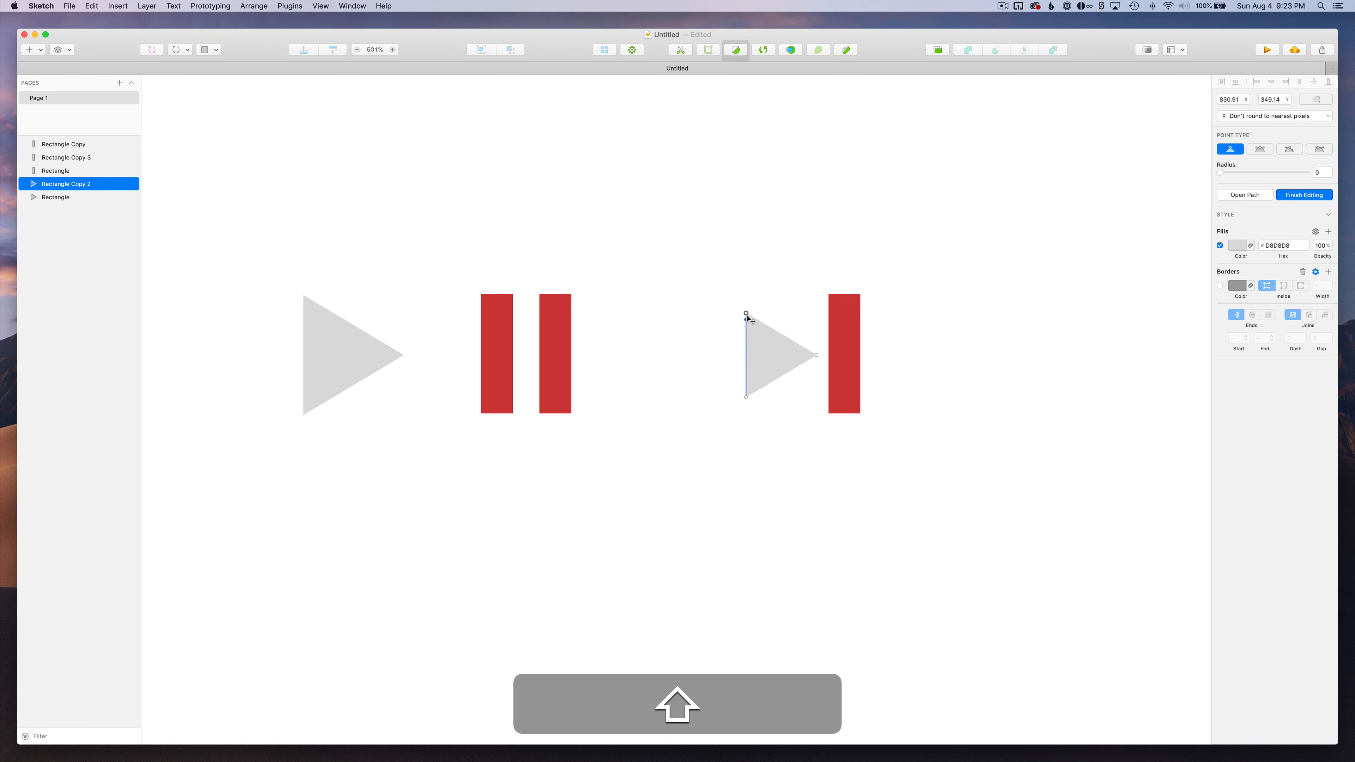
left_click_drag(747, 314, 748, 308)
left_click_drag(746, 397, 747, 414)
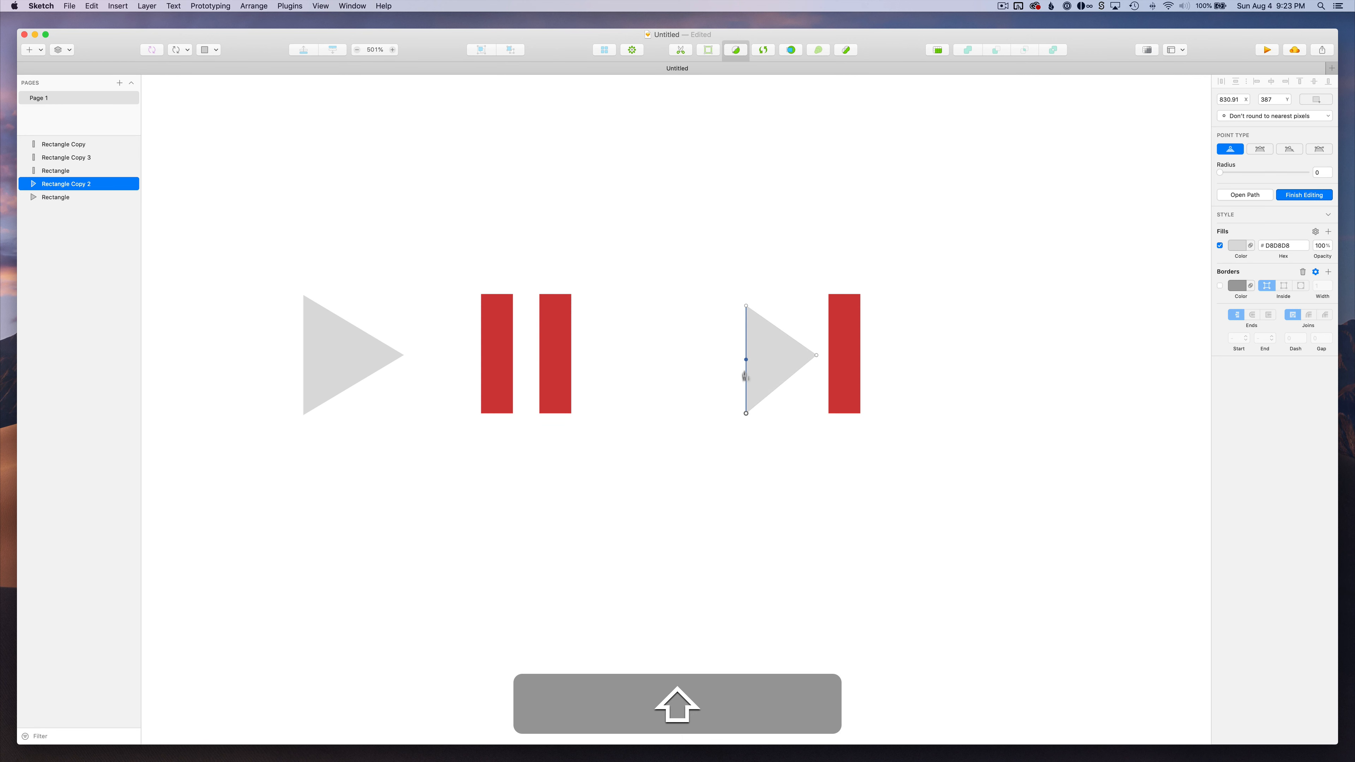
left_click_drag(748, 311, 750, 298)
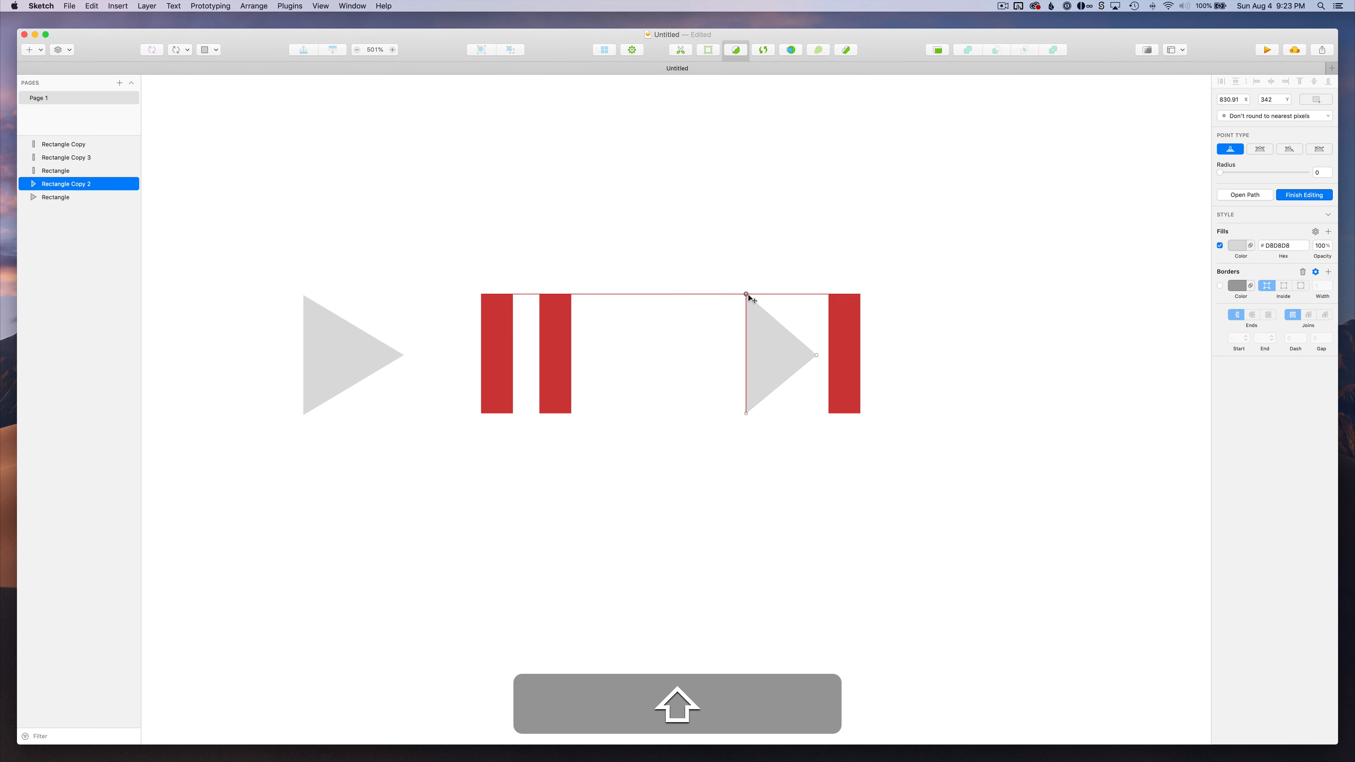
Move the small triangle's upper left point to Y 347 and its lower left point to Y 382, and finish editing the path
key("Down")
key("Down")
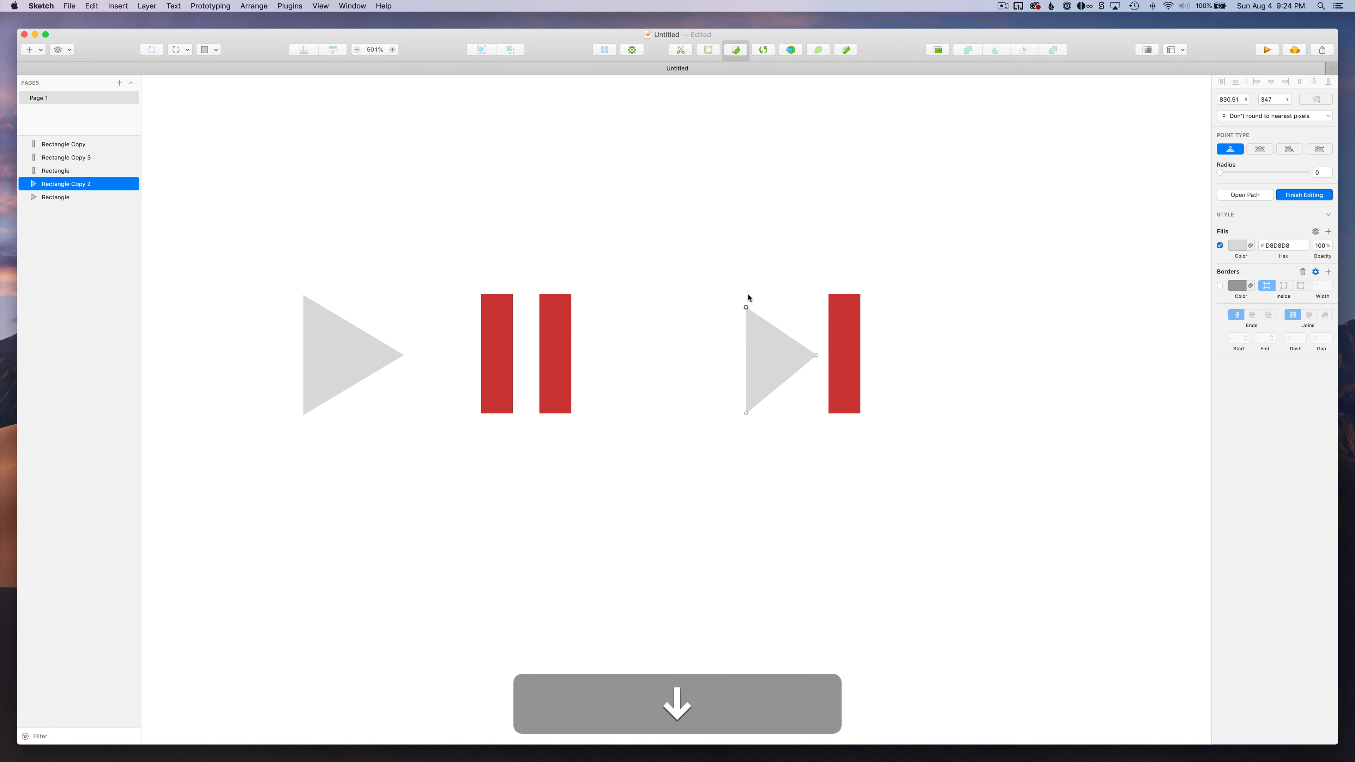
left_click(746, 413)
key("Up")
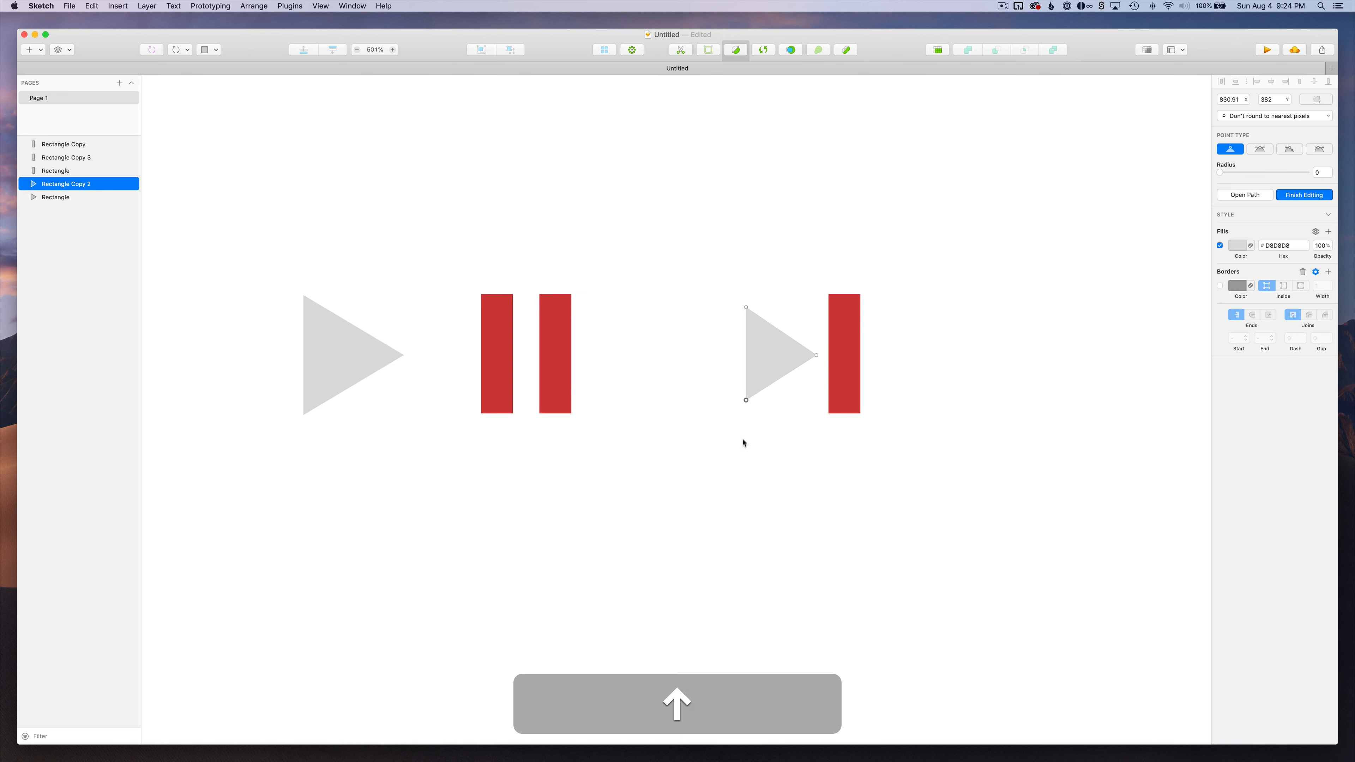
key("Escape")
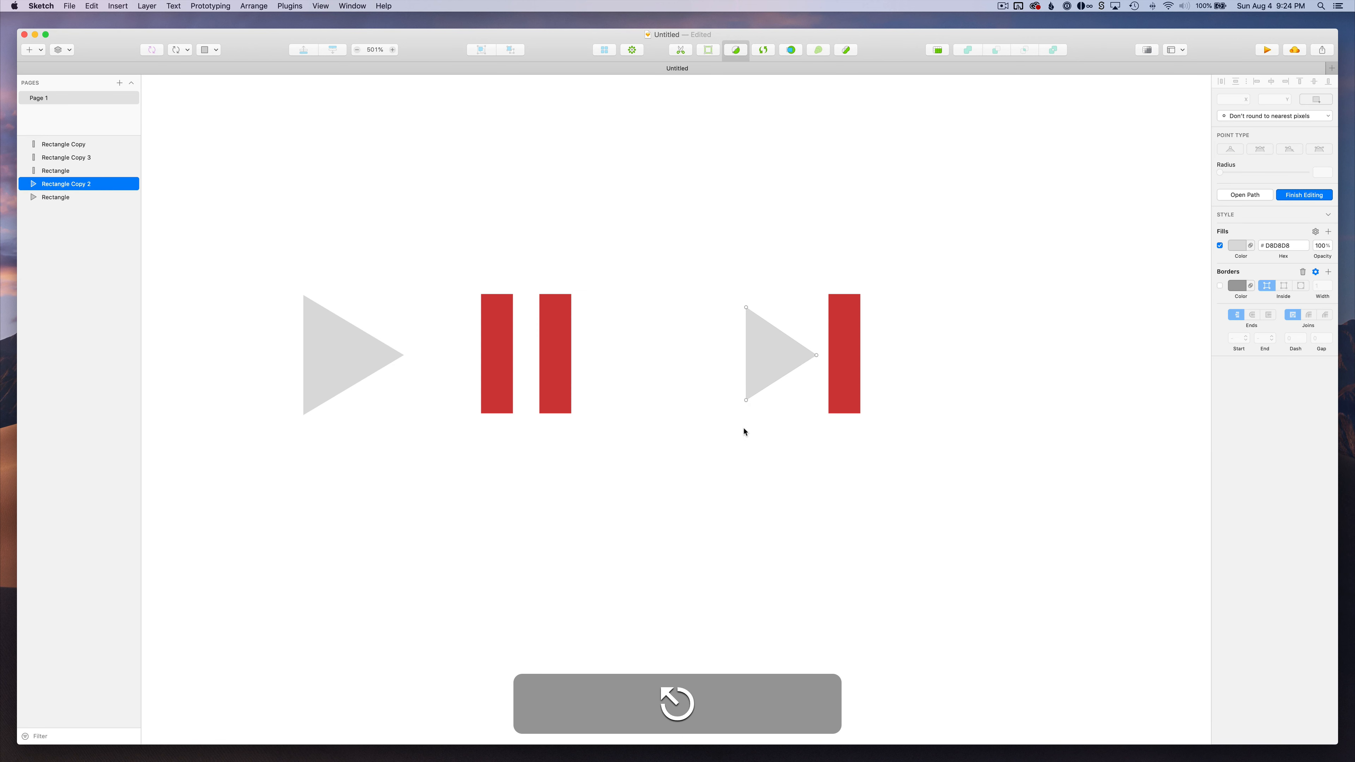
key("Escape")
left_click(886, 319)
Duplicate the skip-forward icon's triangle and red bar together to the right of the original
scroll(886, 318, "right", 1)
scroll(886, 319, "down", 3)
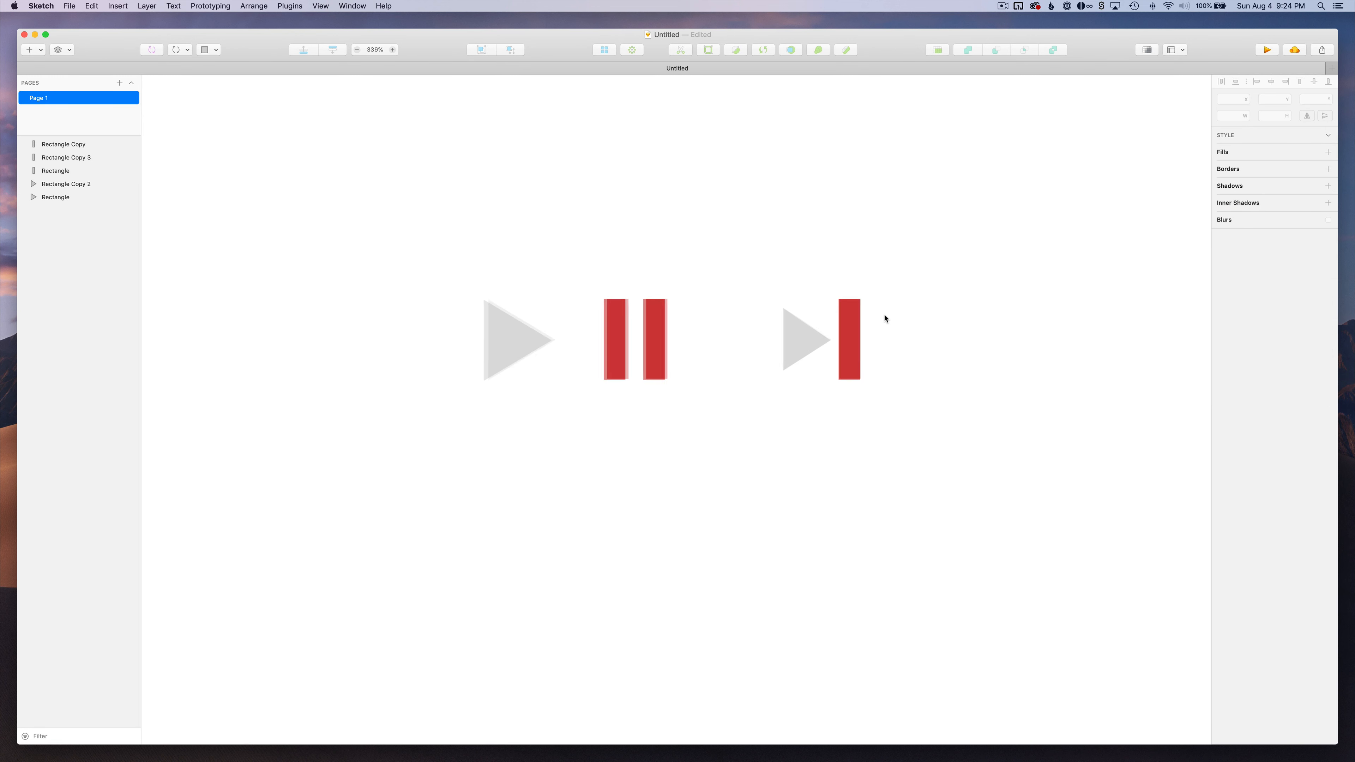
scroll(885, 319, "right", 3)
left_click_drag(856, 281, 738, 404)
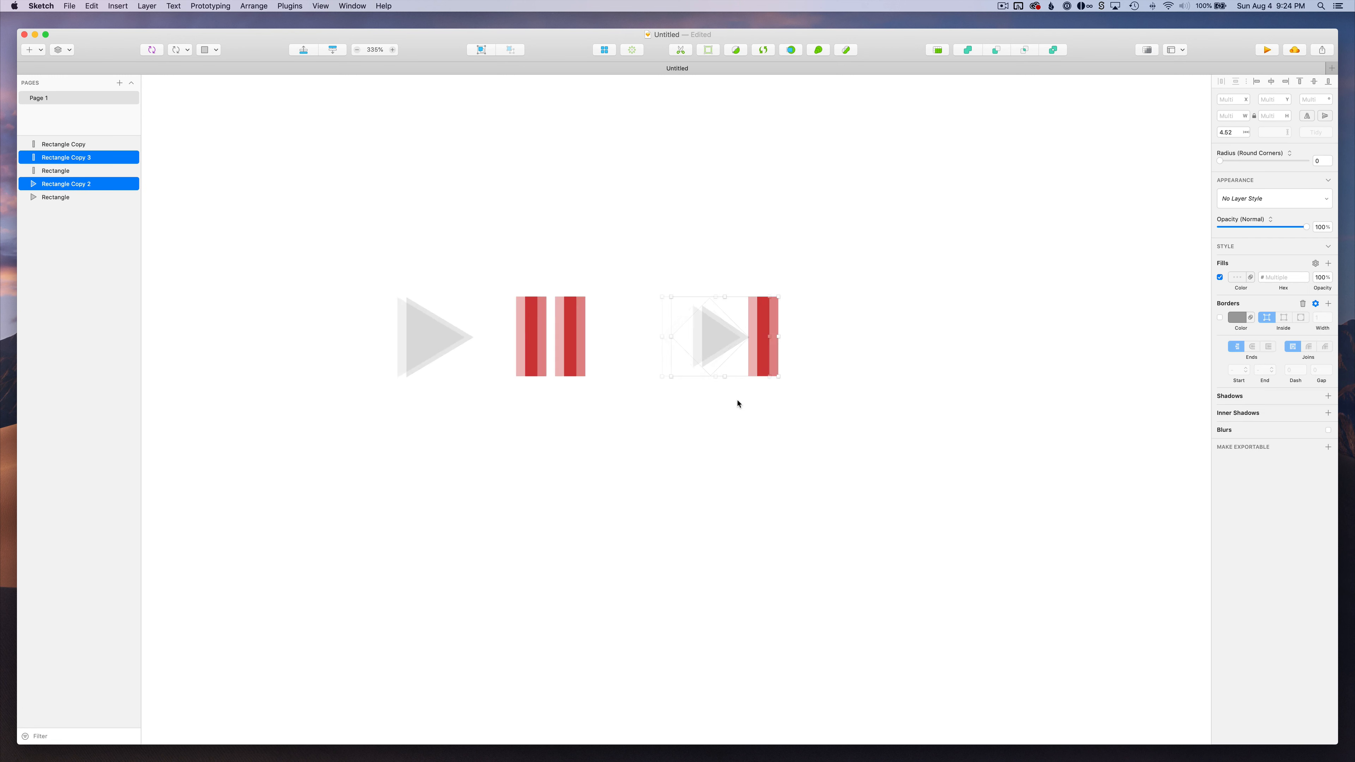
left_click_drag(681, 343, 913, 341)
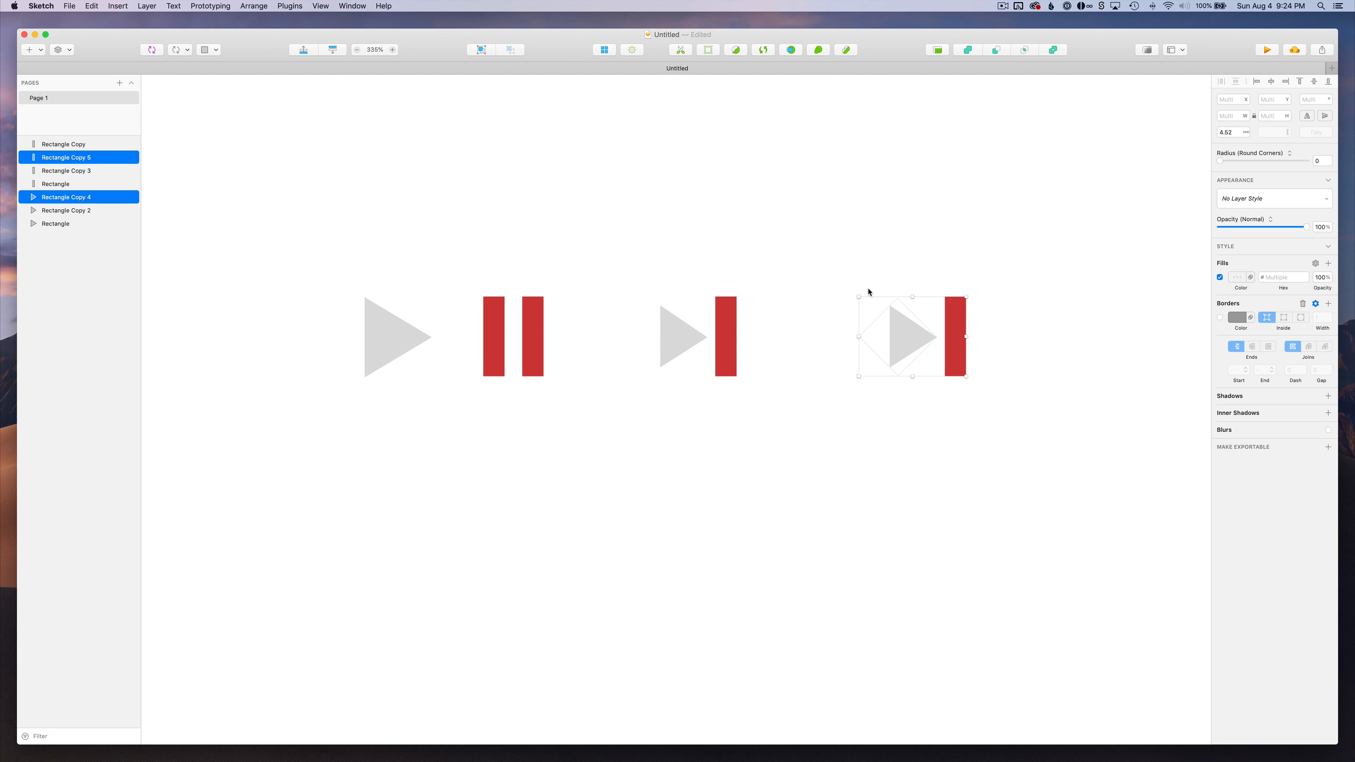
left_click_drag(852, 257, 1037, 470)
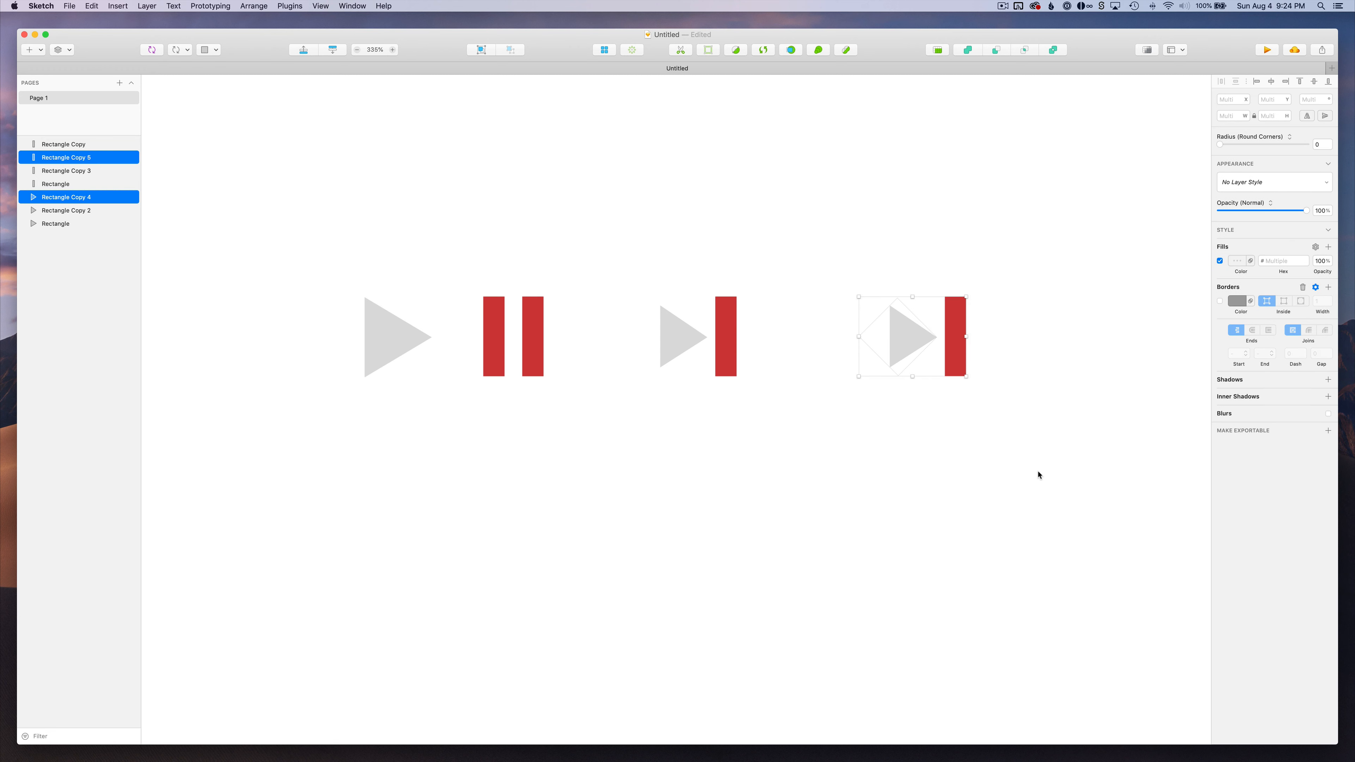
left_click_drag(957, 341, 1135, 339)
key("super+z")
left_click_drag(1027, 264, 859, 424)
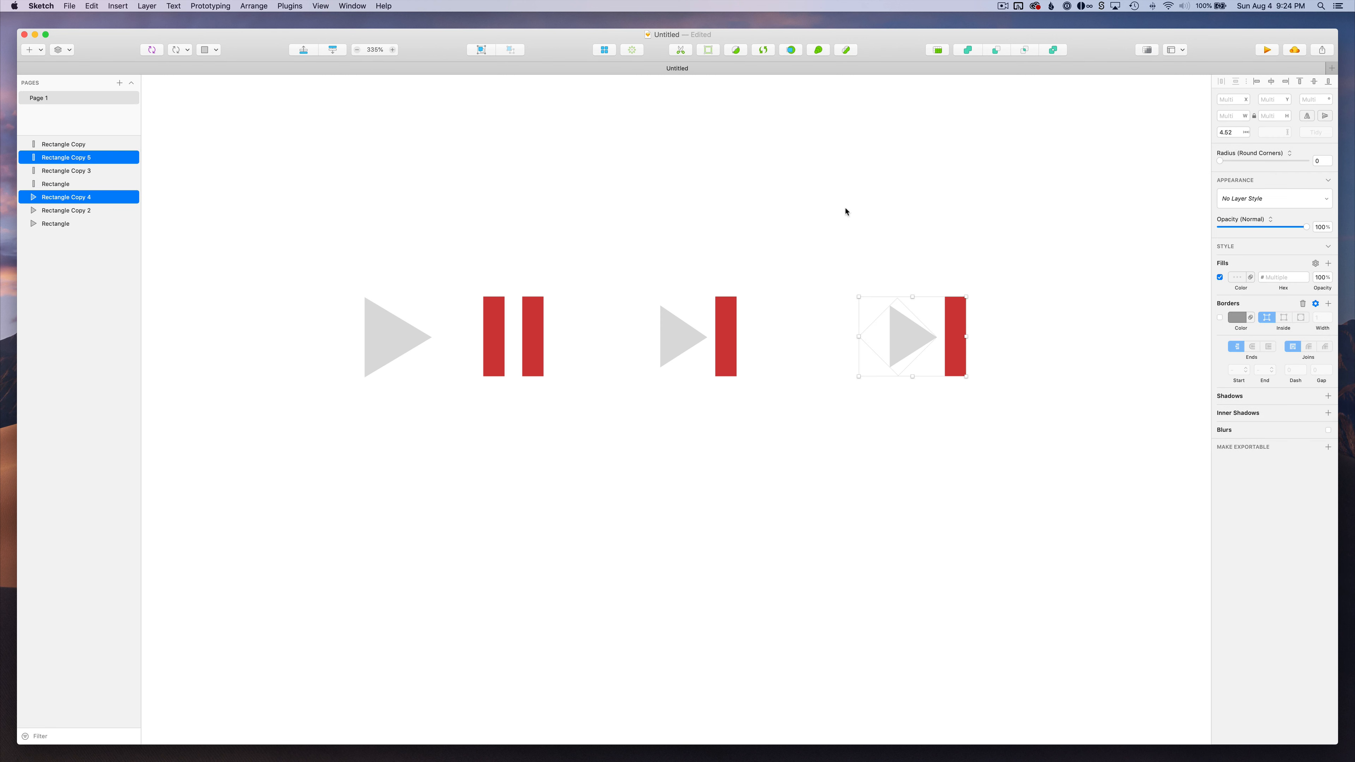
Flip the duplicated triangle and bar horizontally as one group to form a skip-back icon, and ungroup them
left_click_drag(844, 211, 991, 450)
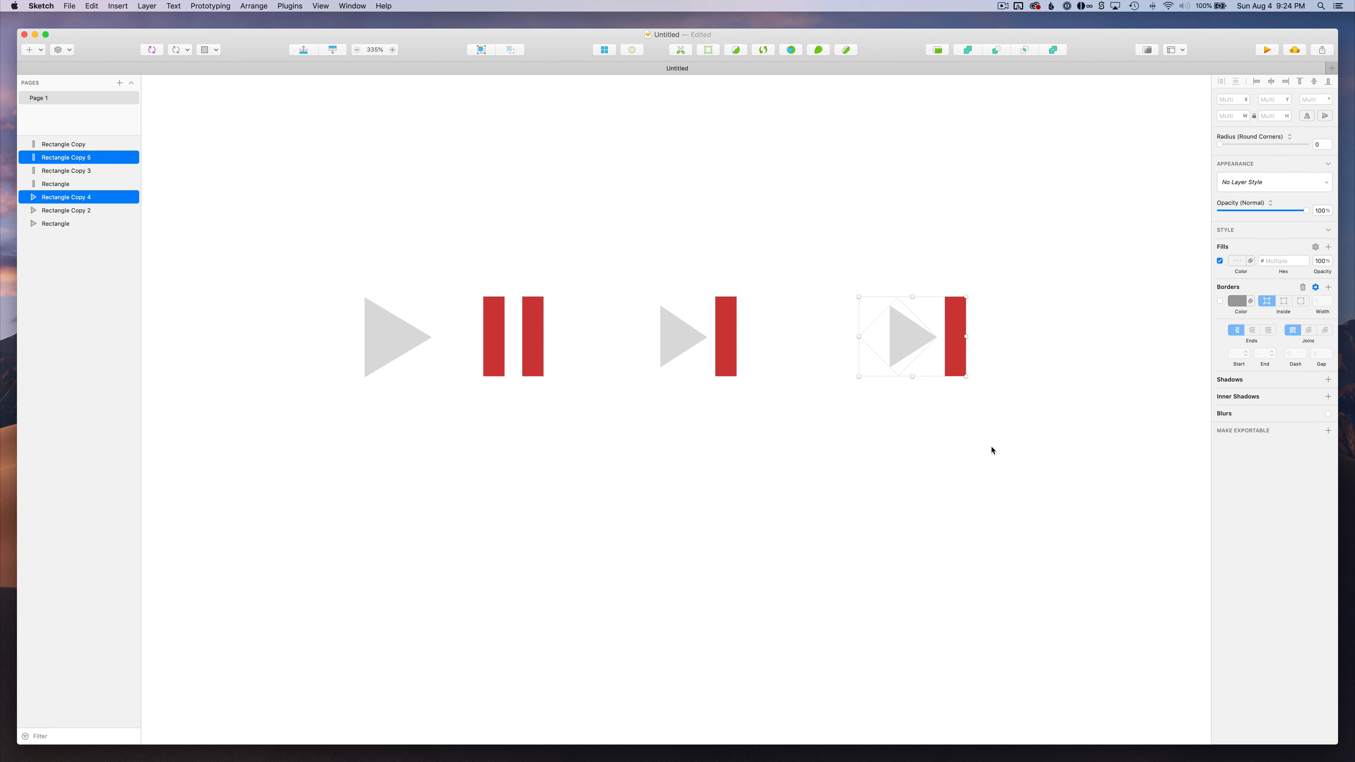
key("super+g")
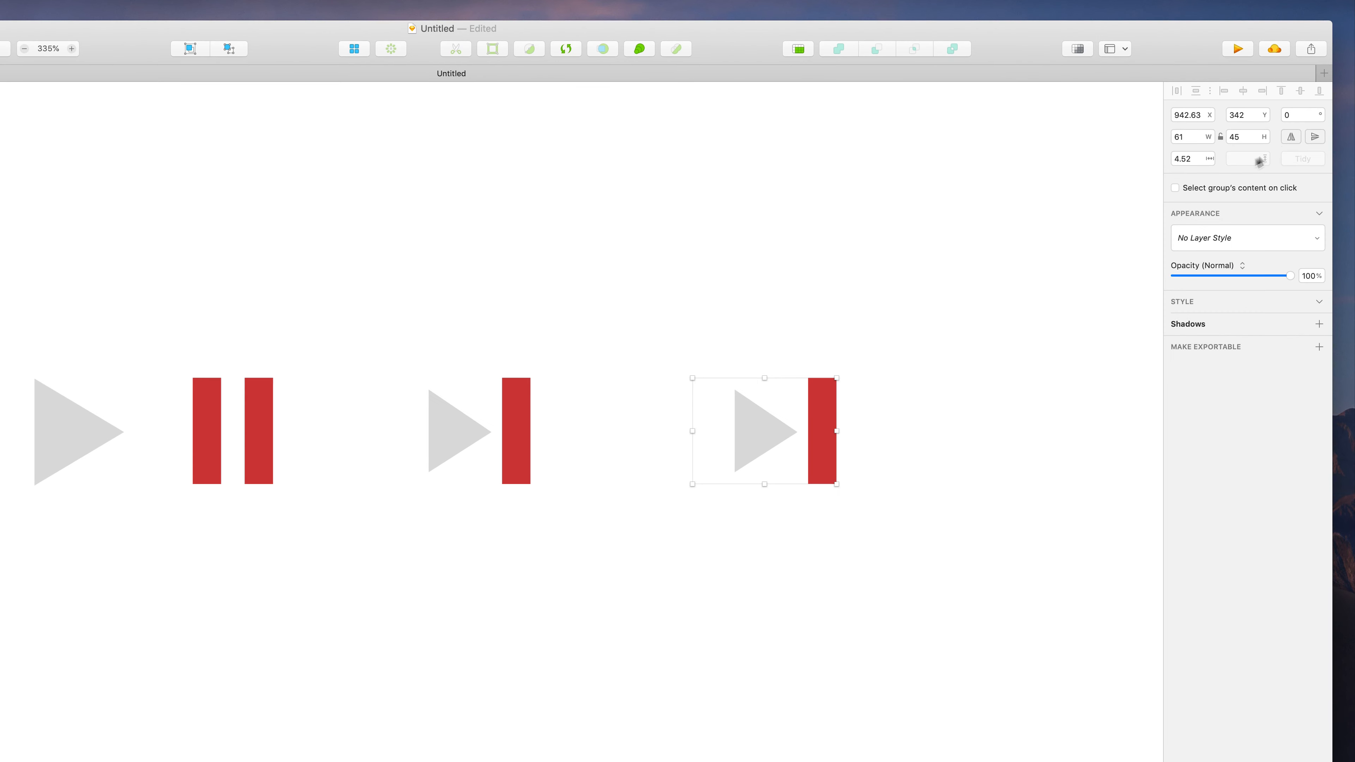
left_click(1289, 138)
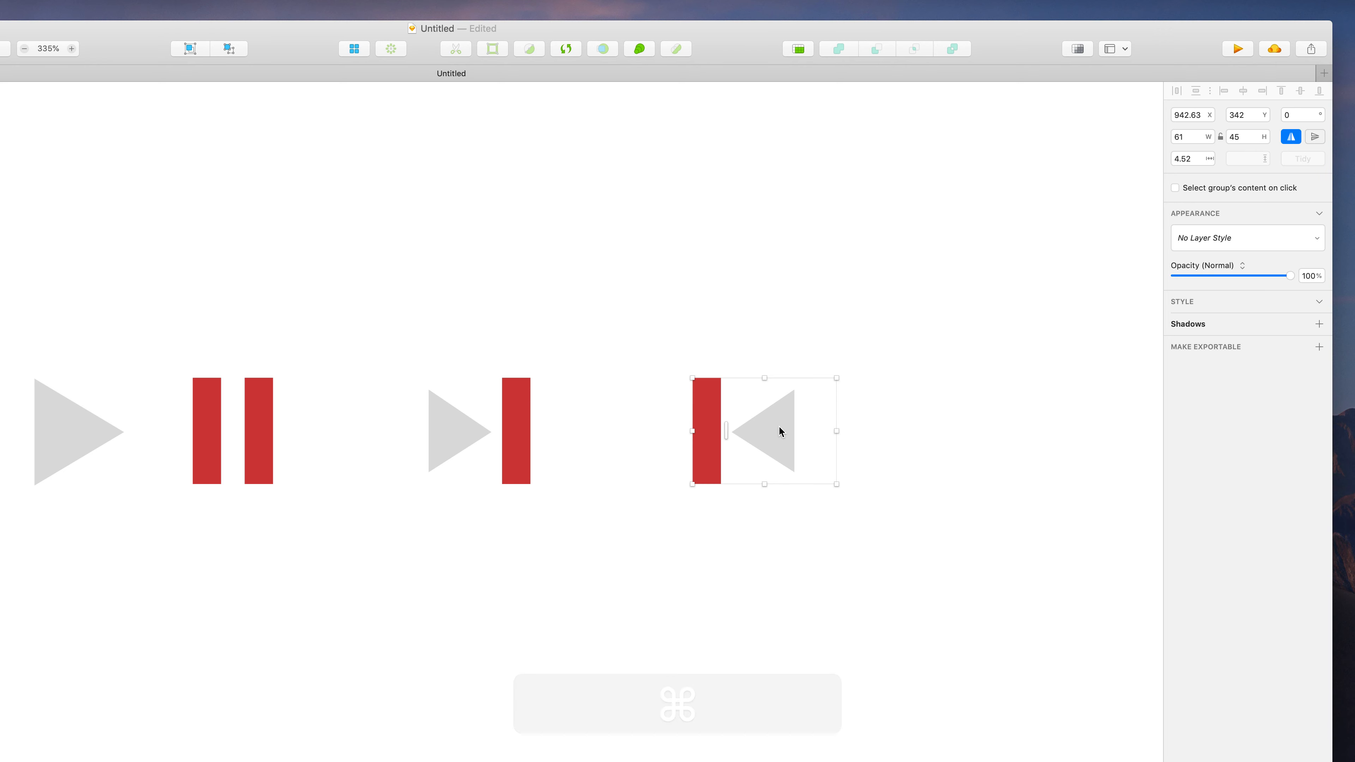
key("shift+super+g")
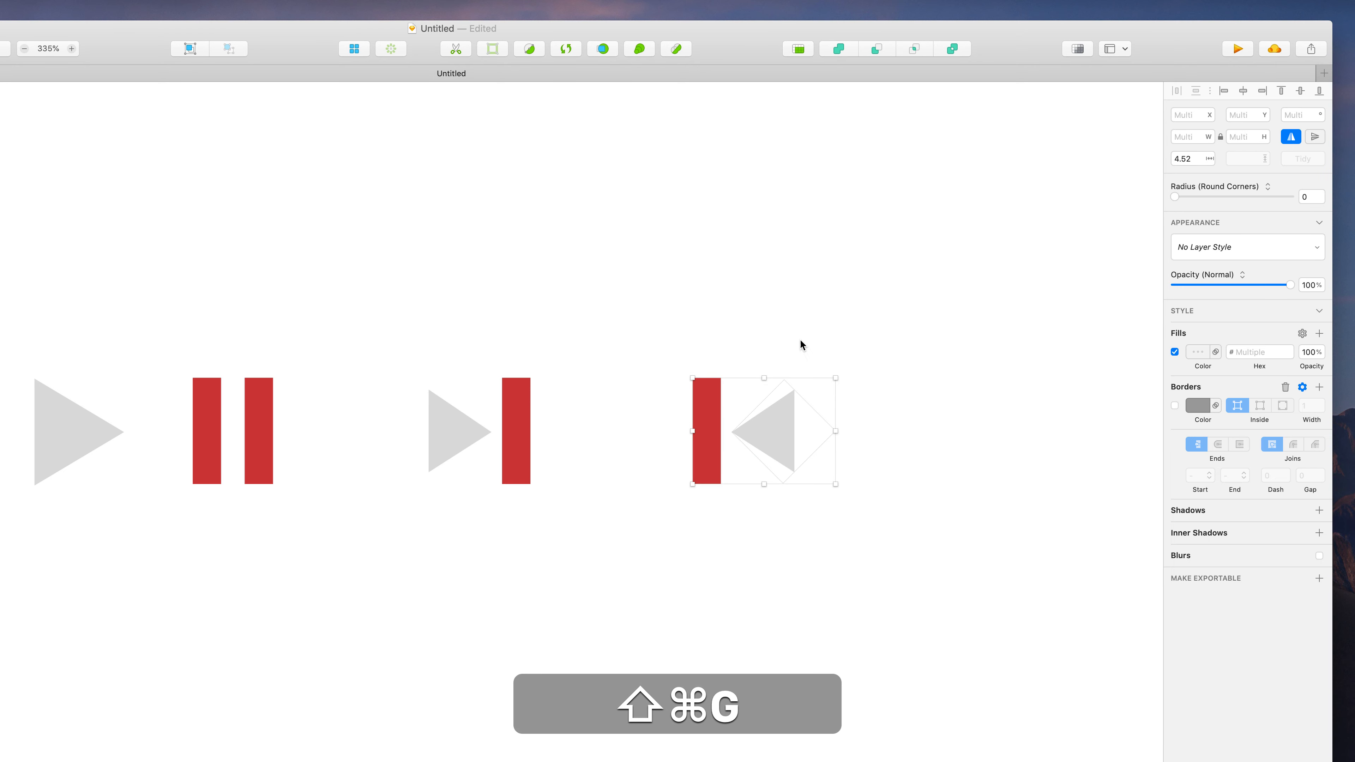
left_click(771, 435)
left_click(705, 448)
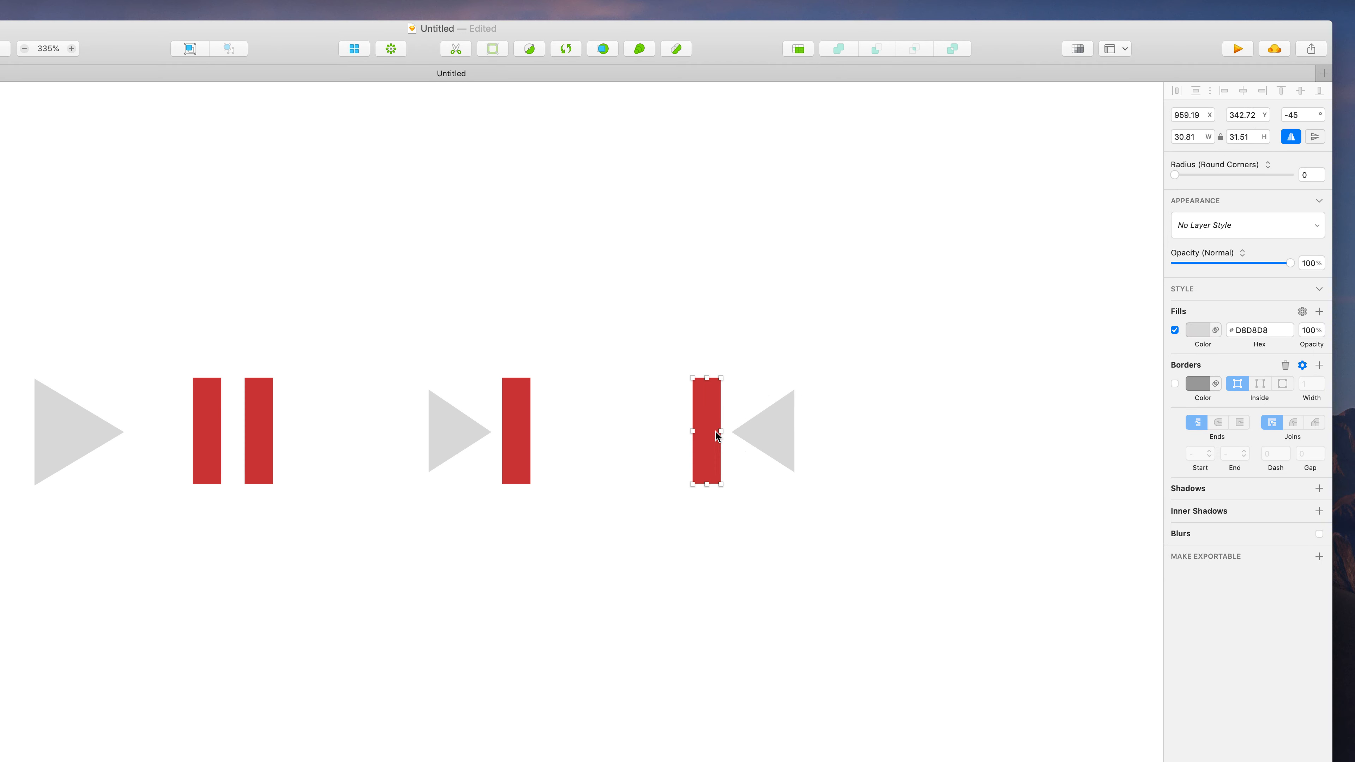
left_click(815, 354)
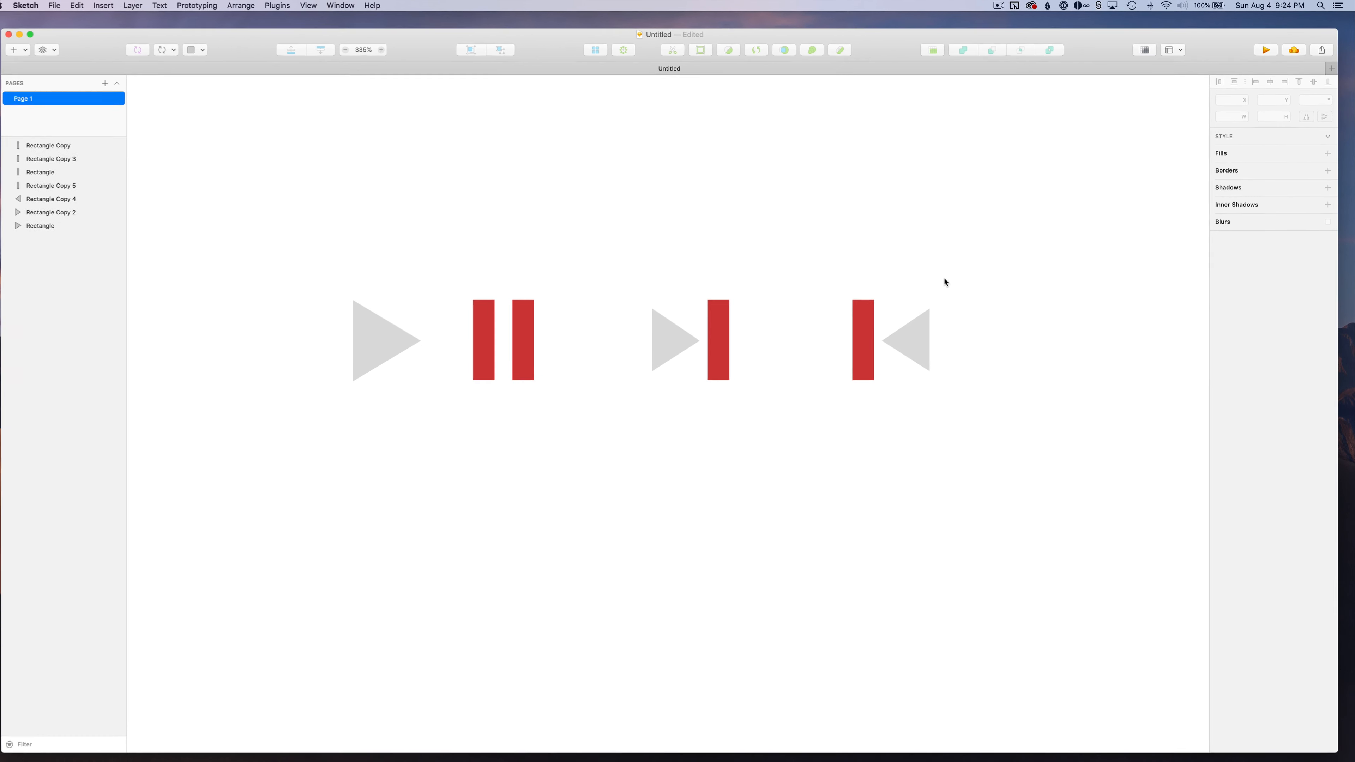
Draw a circle of 44 by 44 to the right of the skip-back icon
scroll(945, 282, "right", 5)
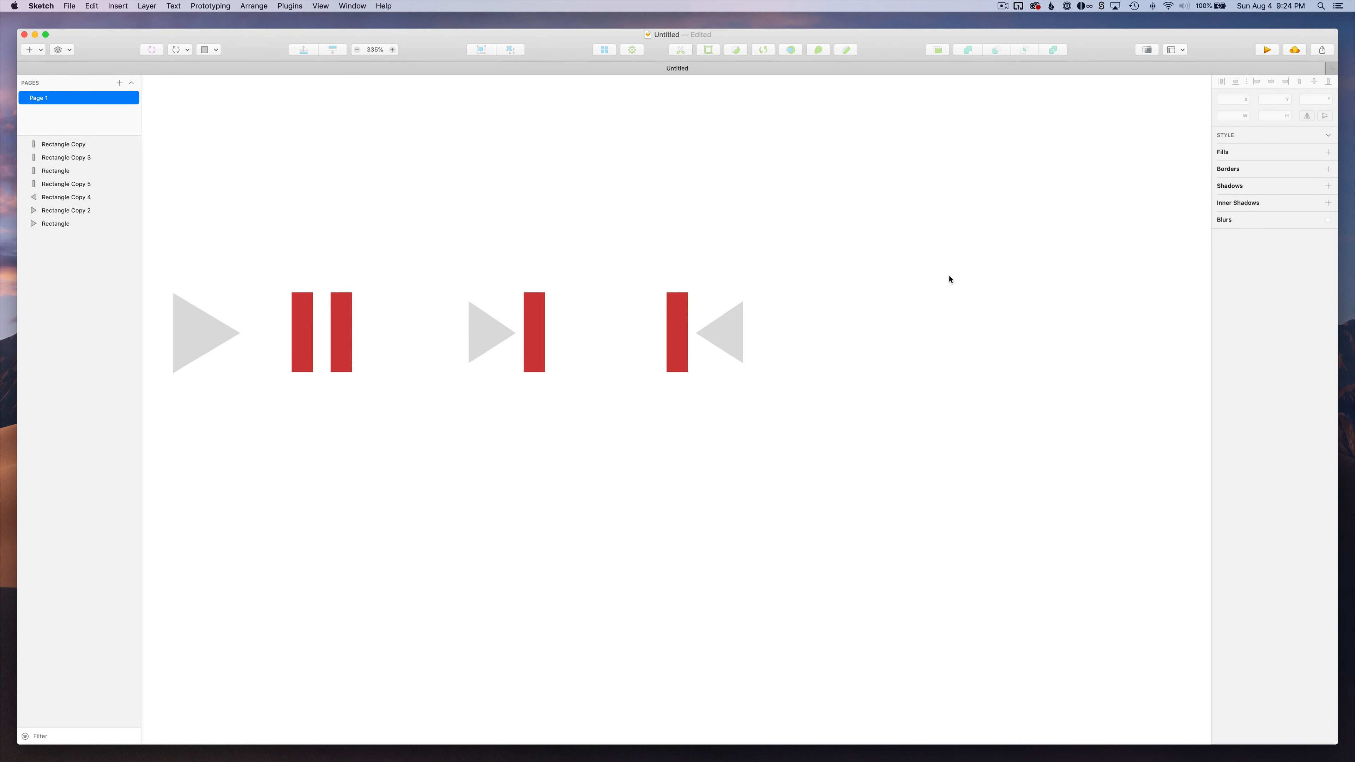
scroll(937, 281, "up", 3)
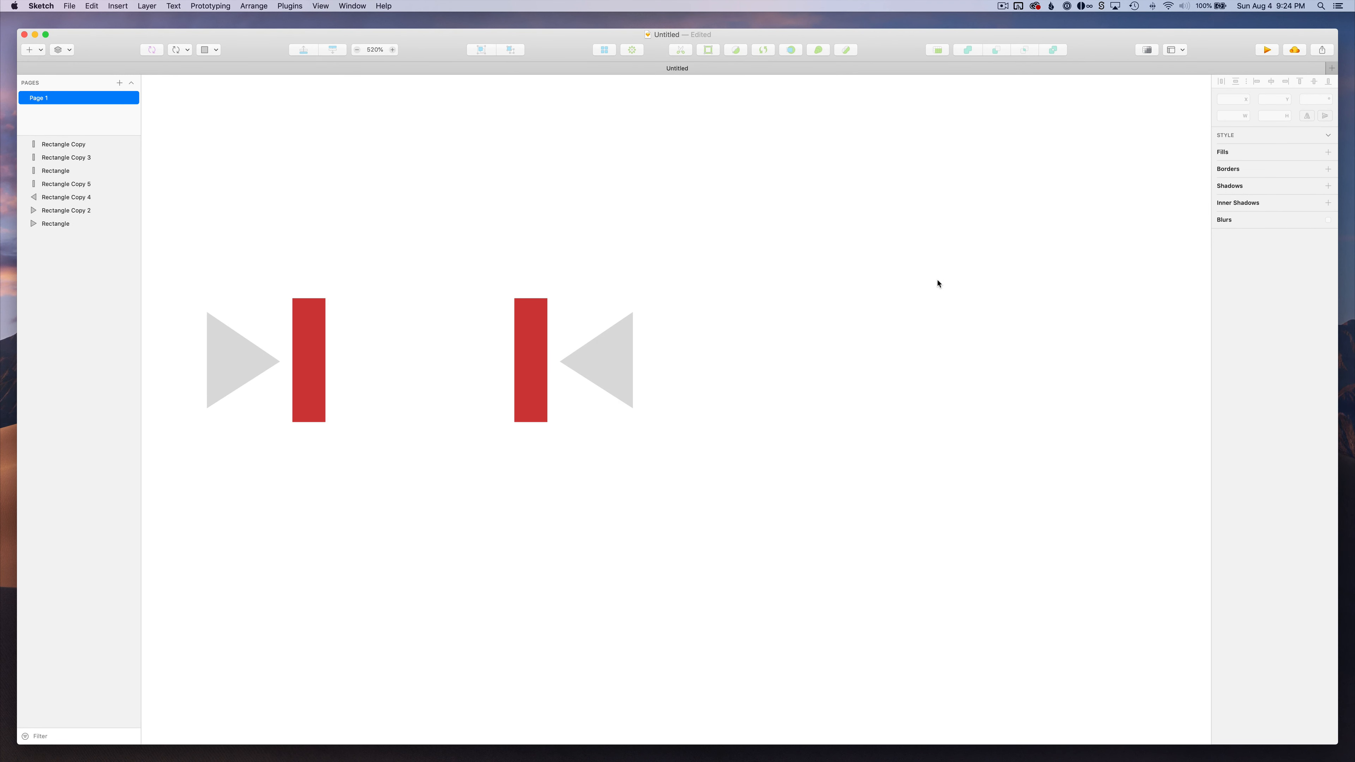
scroll(938, 281, "right", 4)
scroll(714, 280, "right", 2)
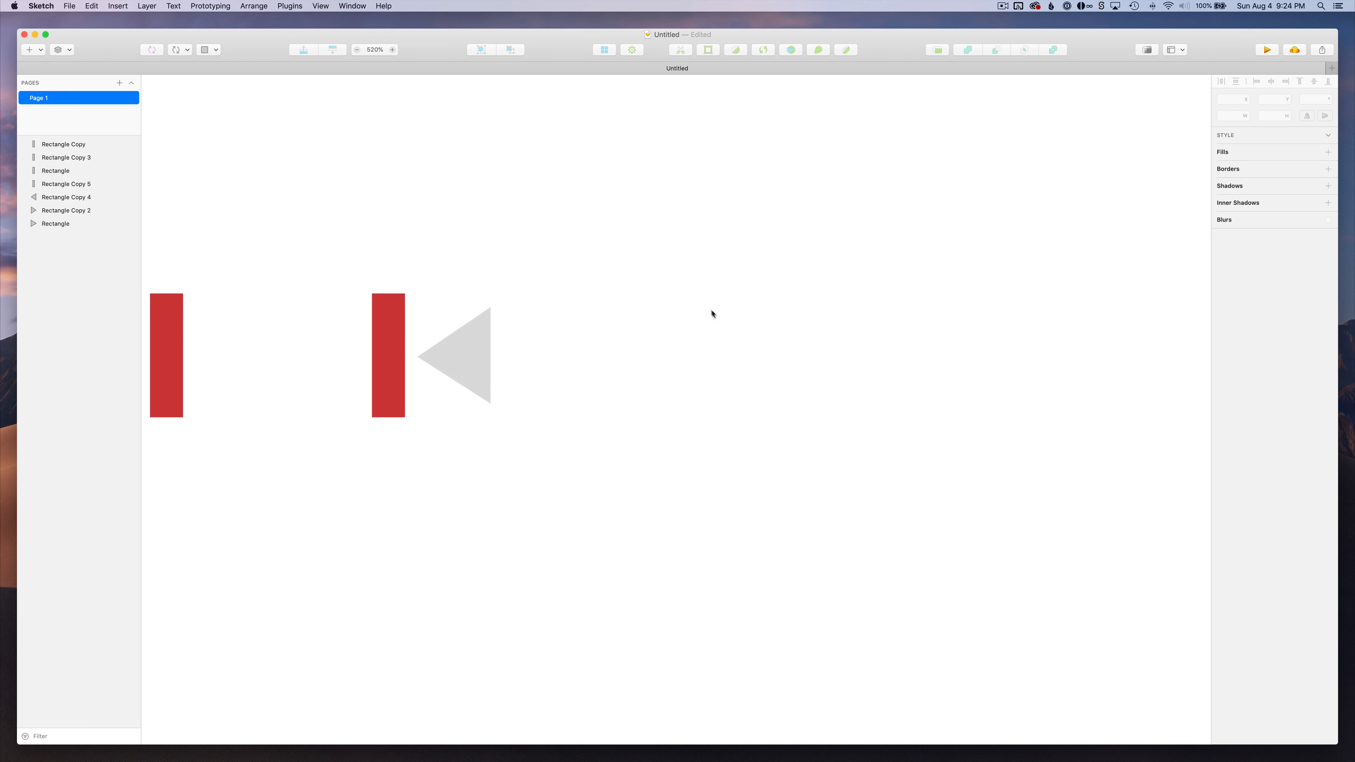
key("o")
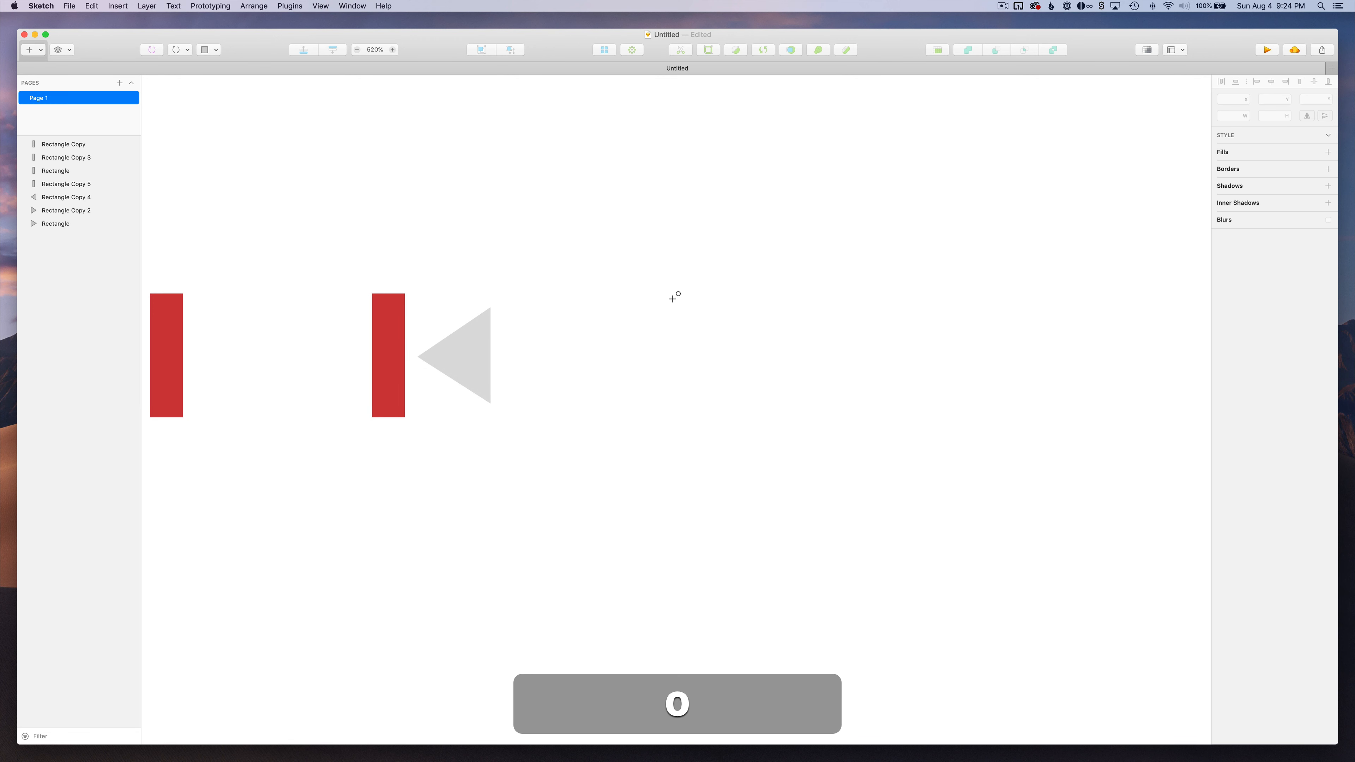
left_click_drag(669, 298, 791, 422)
left_click_drag(788, 422, 785, 423)
left_click_drag(738, 362, 740, 360)
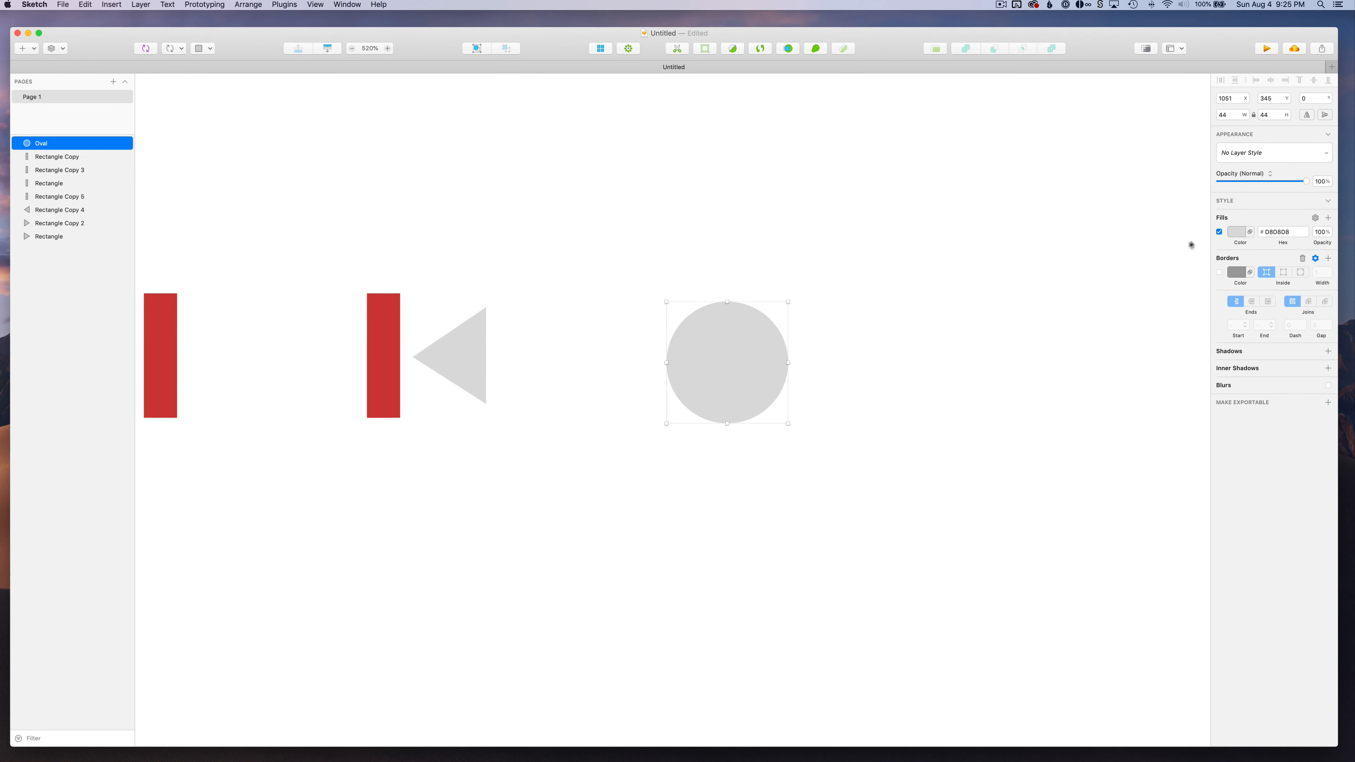
Turn off the circle's fill and give it a border with a width of 7
left_click(1206, 225)
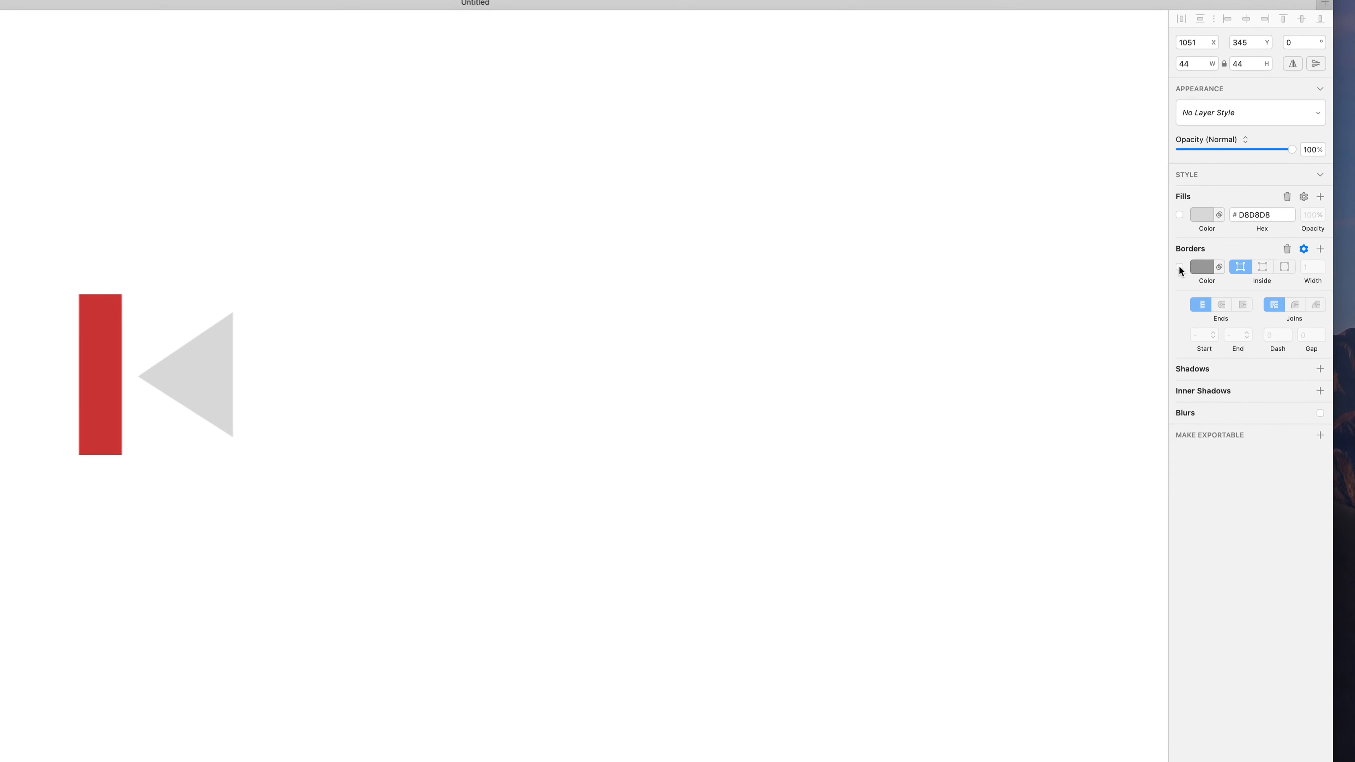
left_click(1206, 270)
left_click(1311, 265)
key("Up")
key("Up")
key("Up")
key("Up")
key("Up")
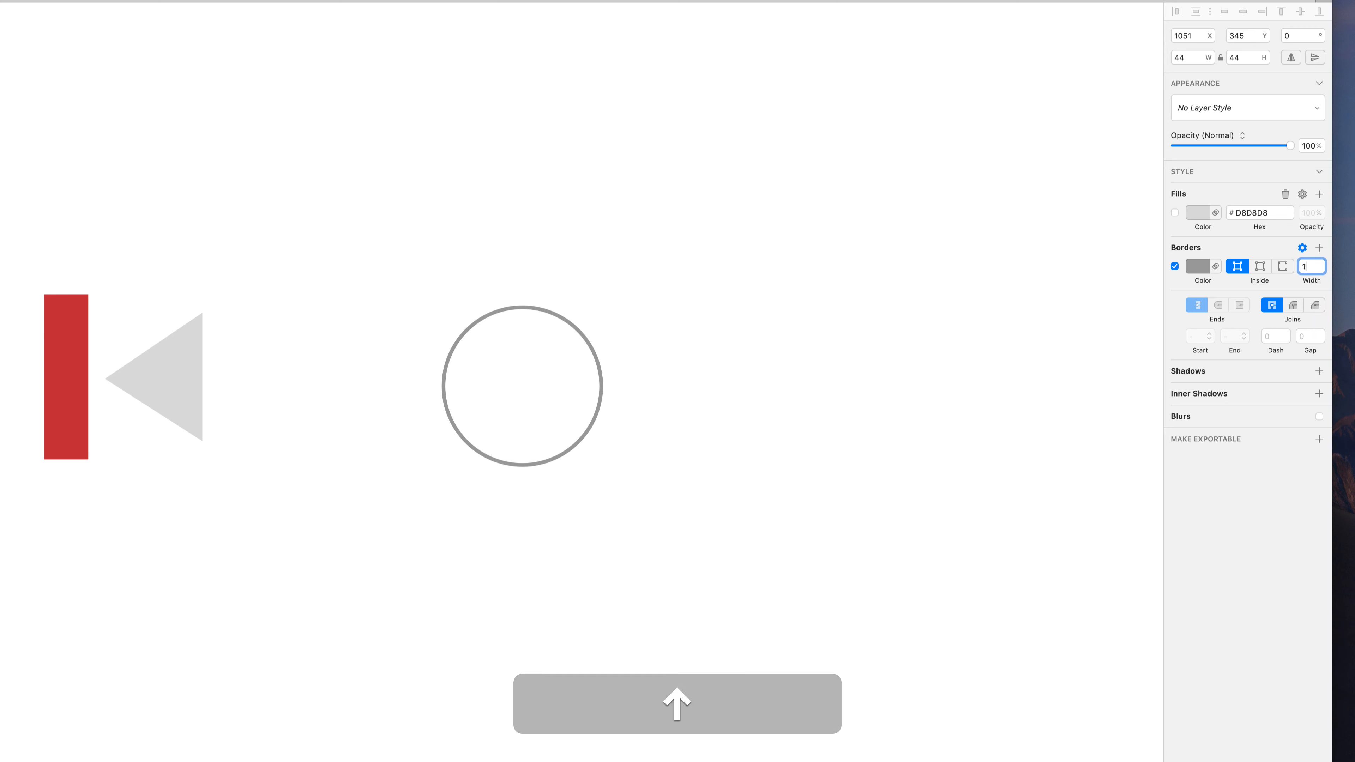
key("Up")
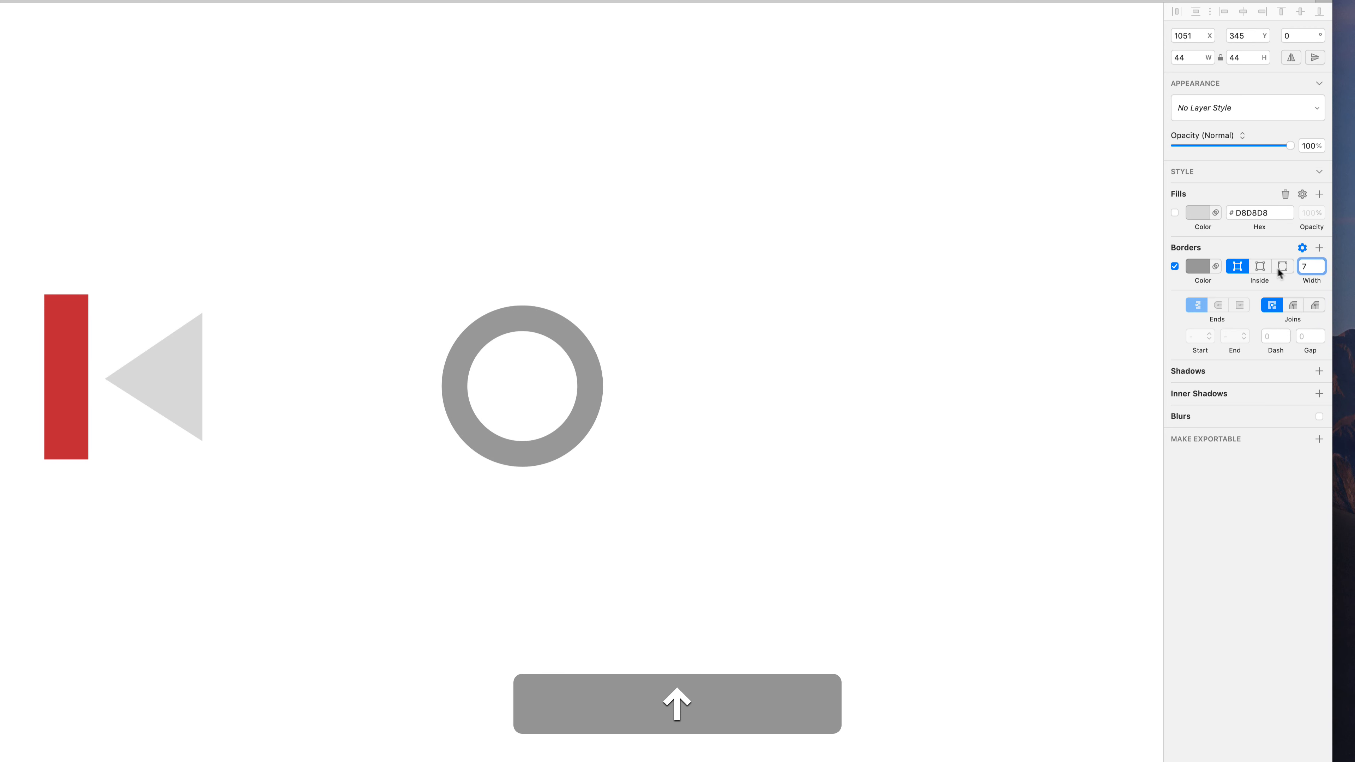
Set the circle's border position to Center and its width to 8
left_click(1265, 268)
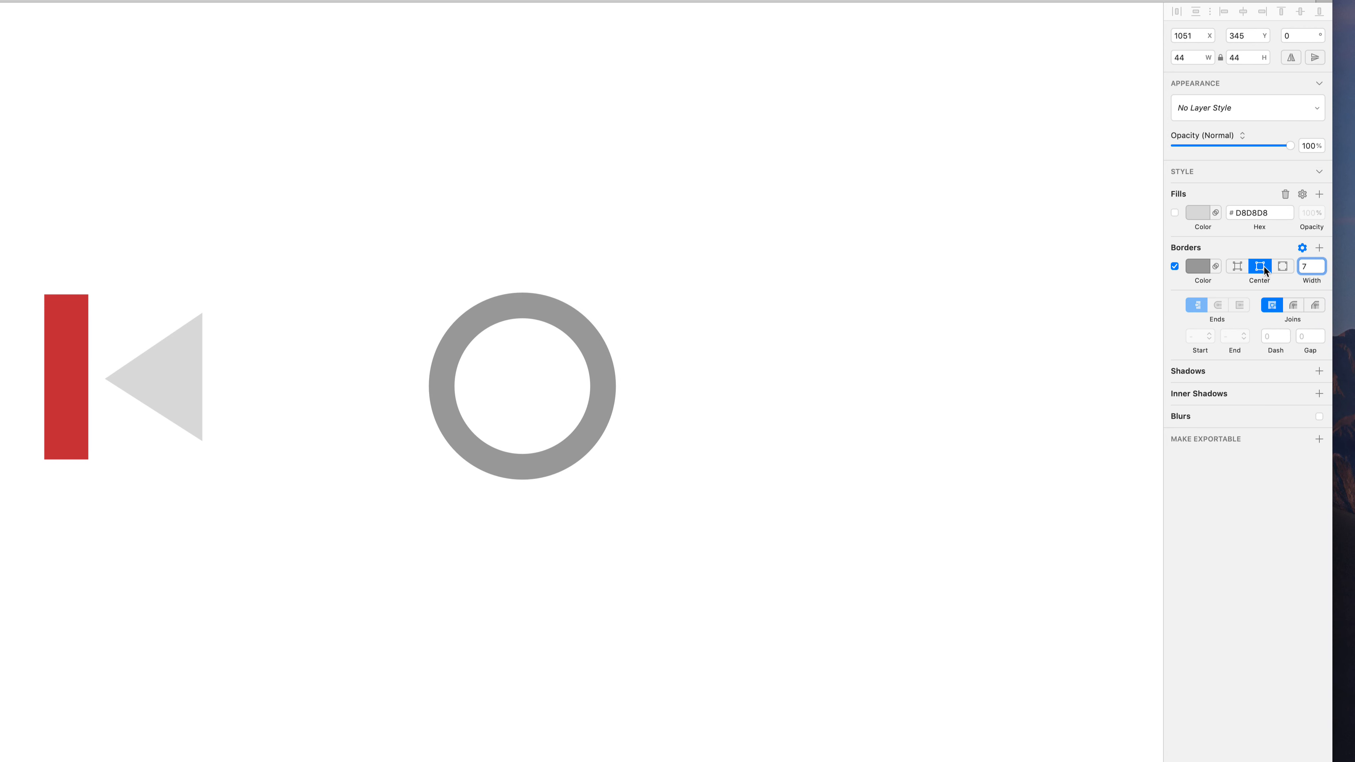
key("Down")
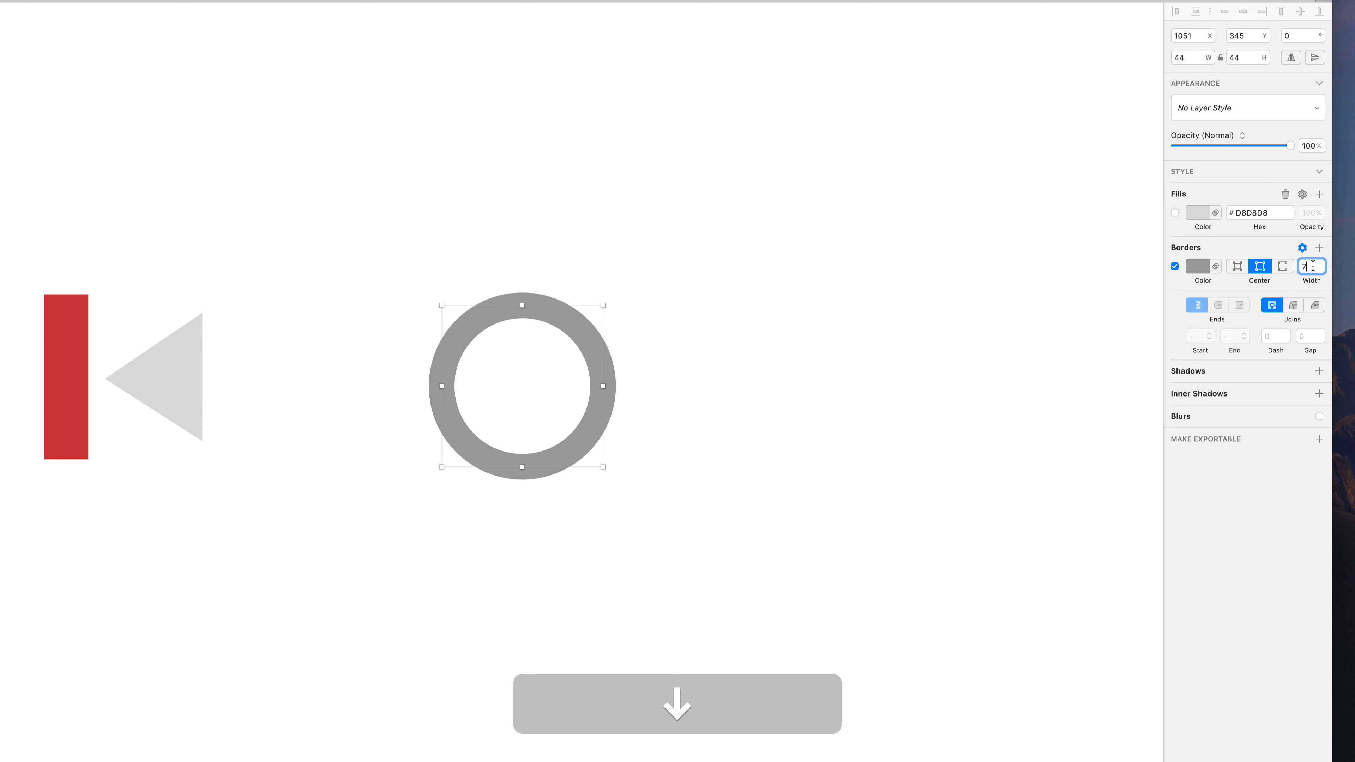
key("Up")
key("Up")
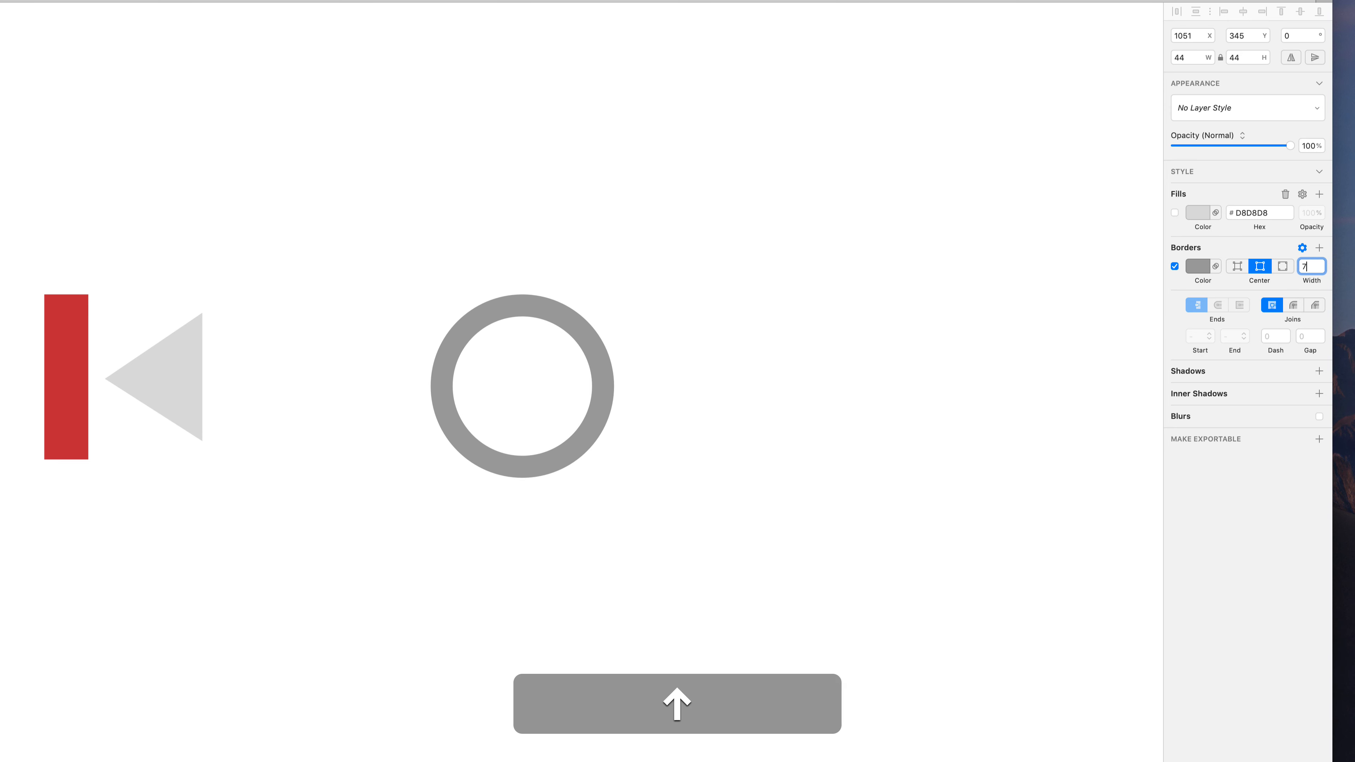
scroll(615, 336, "left", 2)
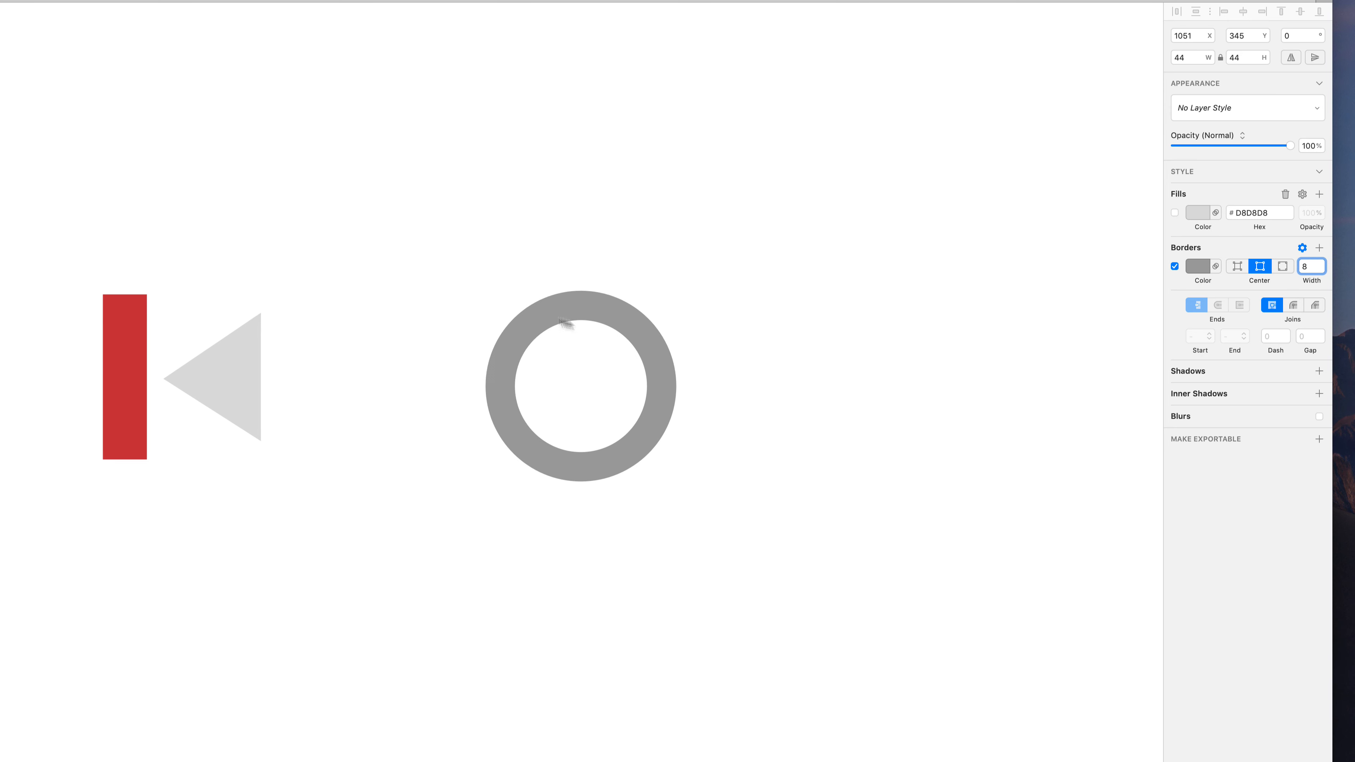
Duplicate the skip-back icon's triangle and place the copy over the upper left part of the ring
left_click(245, 369)
key("alt")
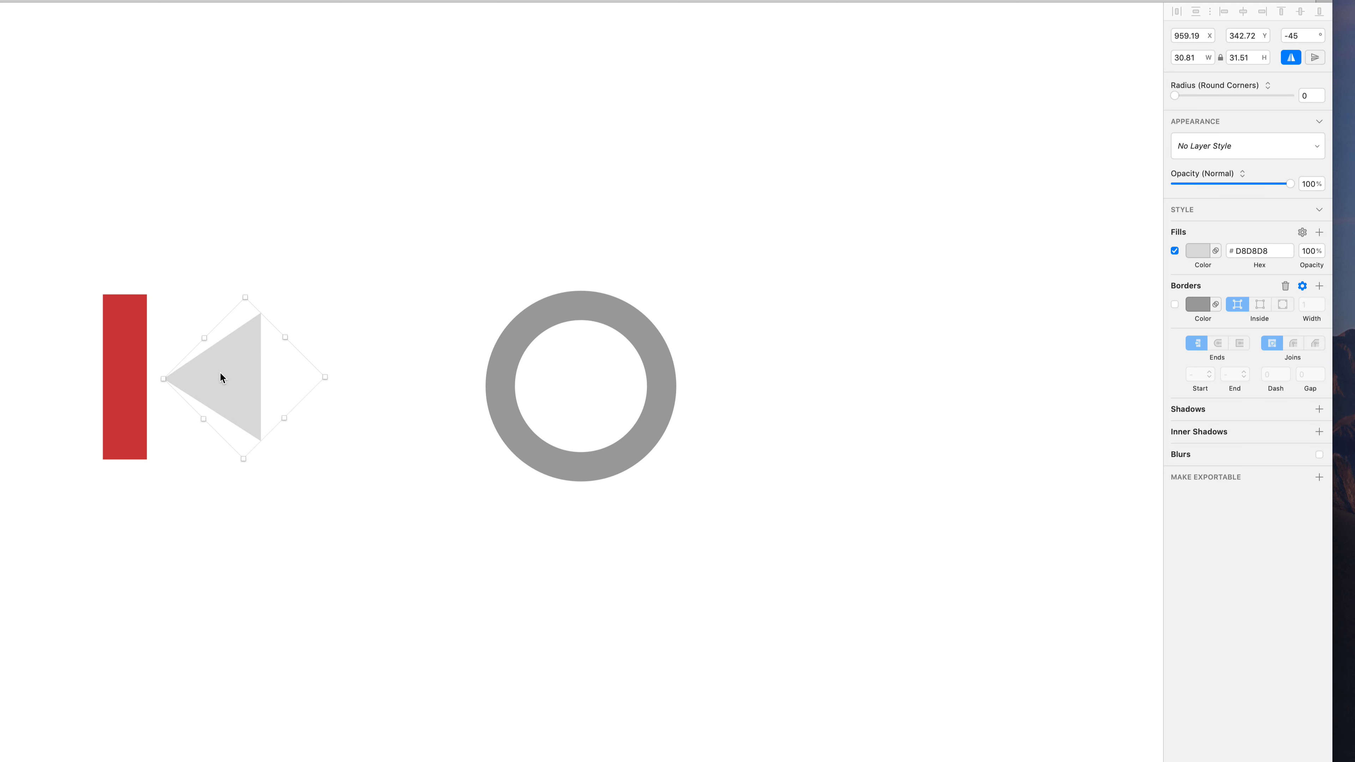
left_click_drag(220, 373, 544, 309)
Scale the triangle on the ring to 24 by 24 around its centre and move it slightly up to Y 329.03
scroll(675, 230, "up", 5)
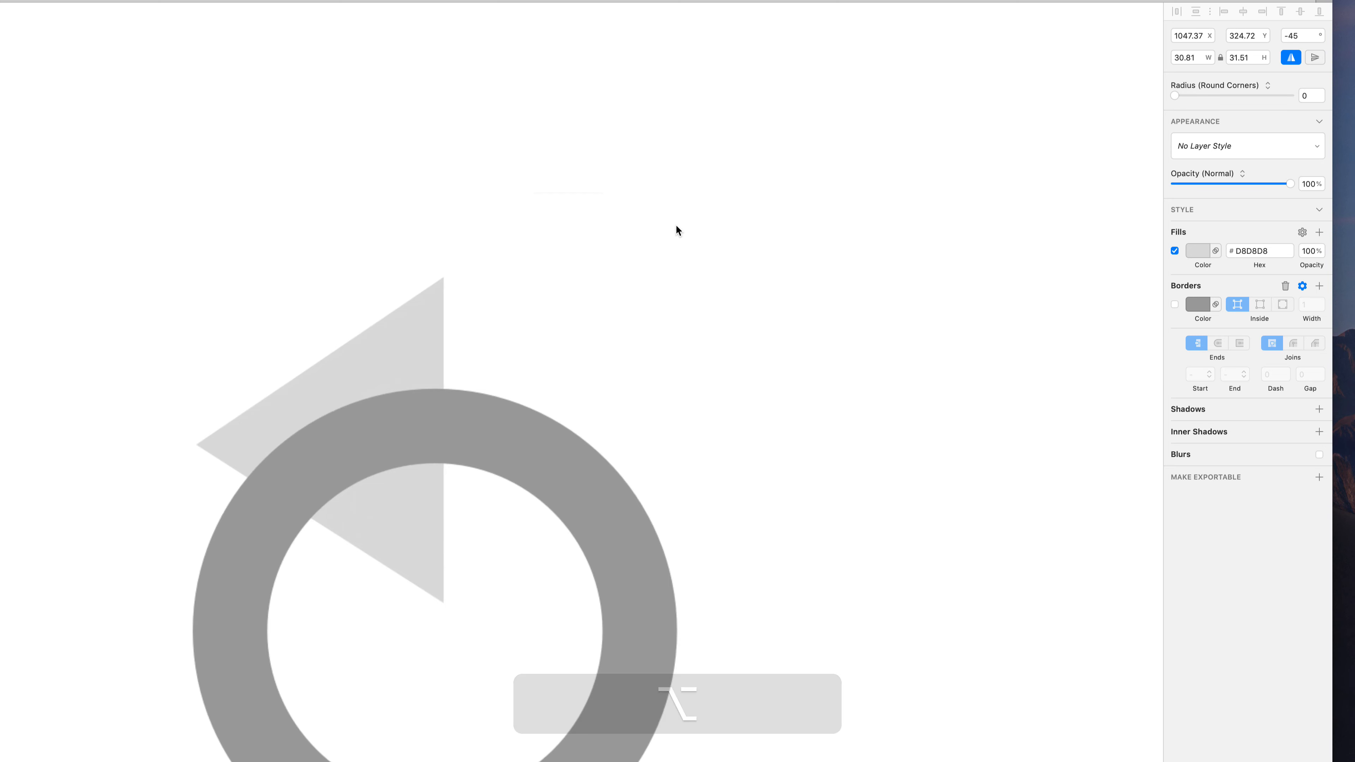
scroll(677, 225, "left", 1)
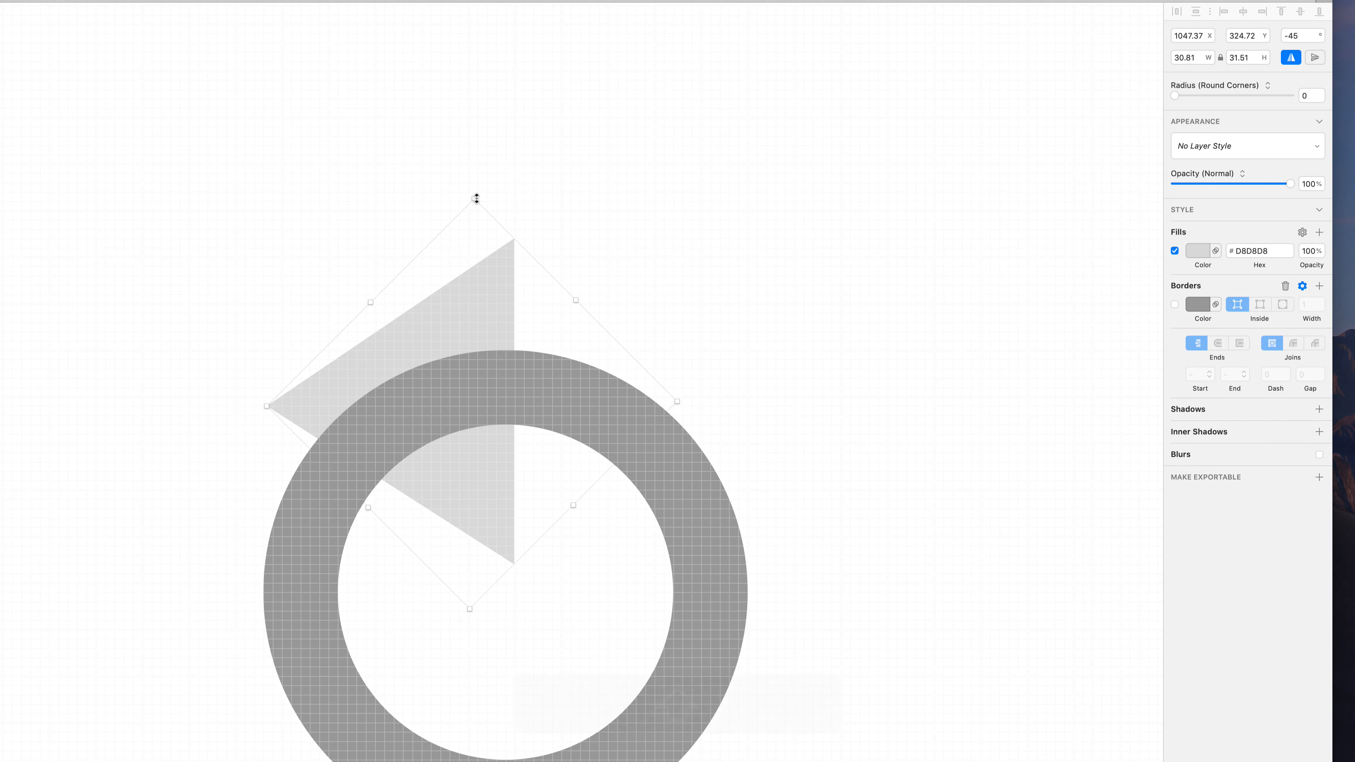
left_click_drag(477, 198, 474, 247)
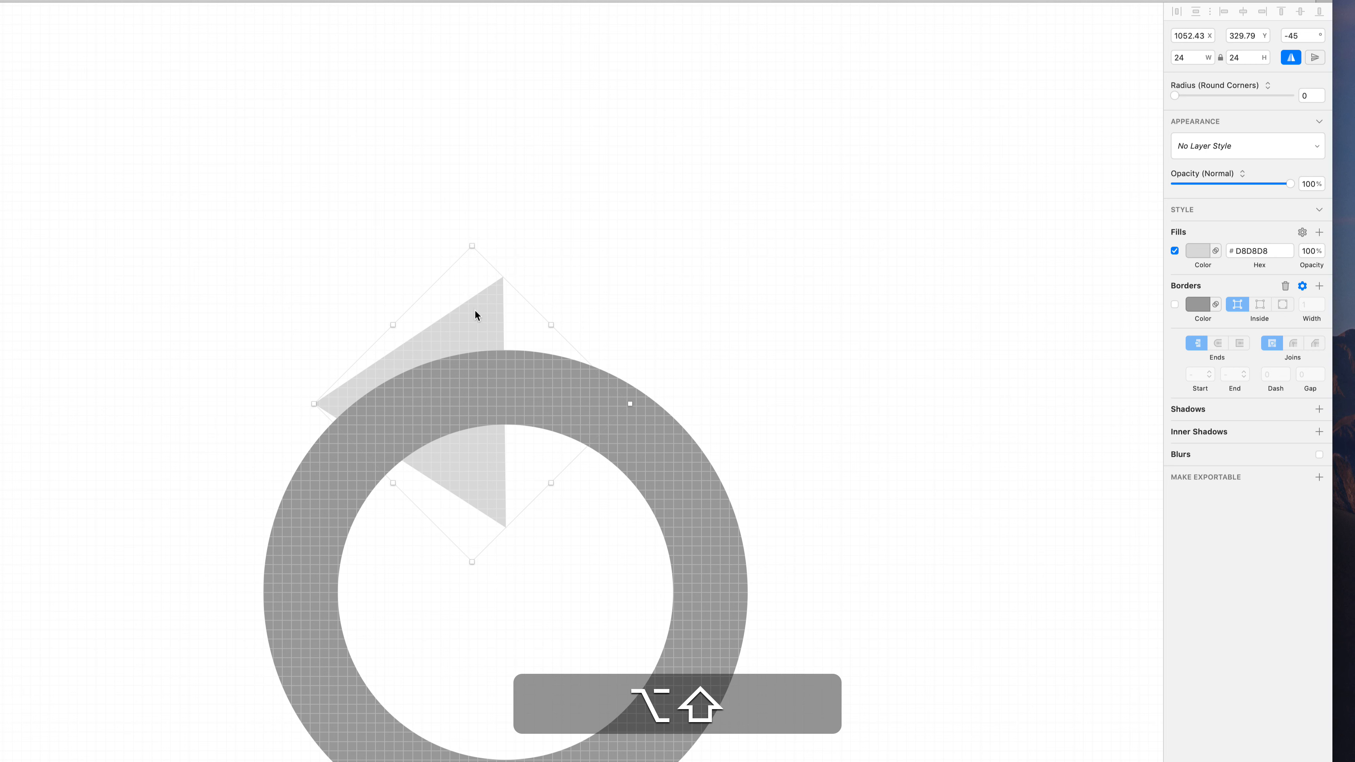
left_click_drag(475, 310, 477, 312)
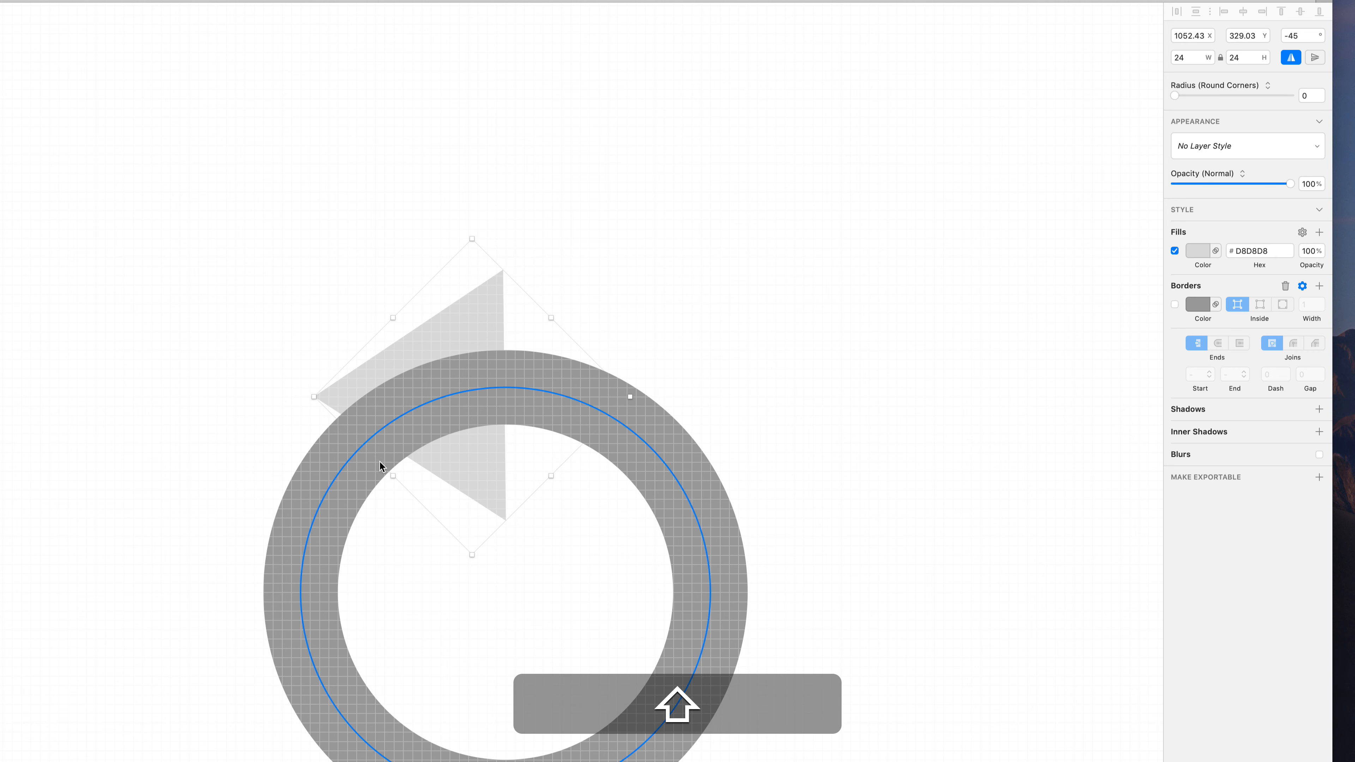
scroll(311, 504, "down", 3)
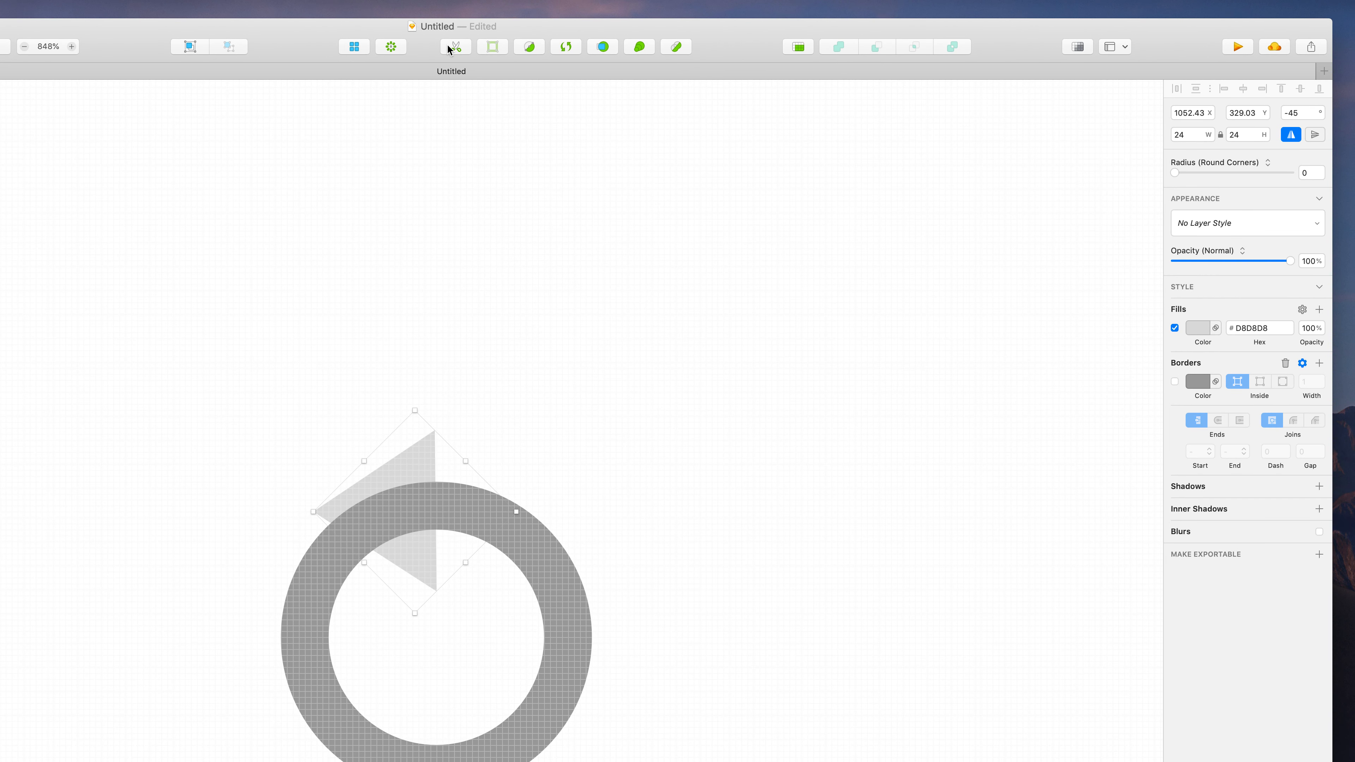
Check the toolbar customization options for the Scissors tool
right_click(422, 52)
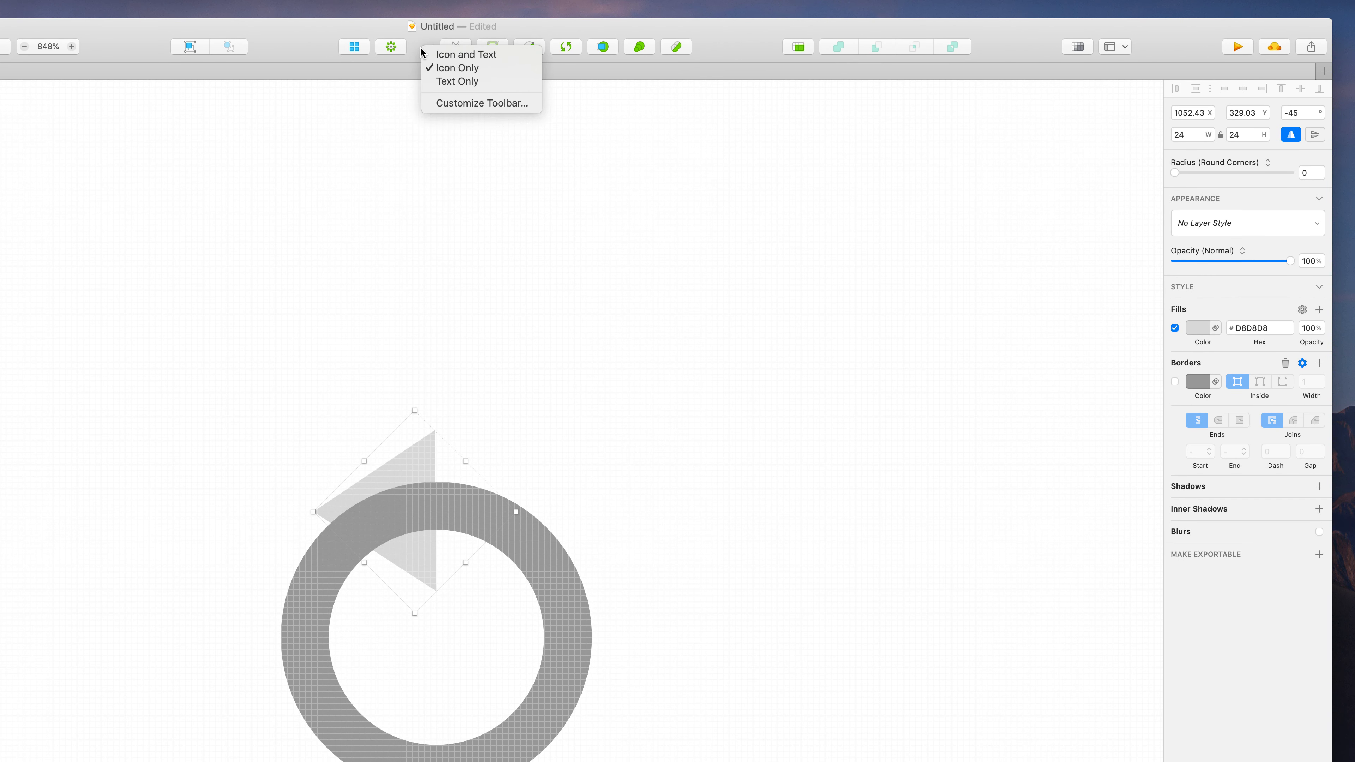
left_click(456, 103)
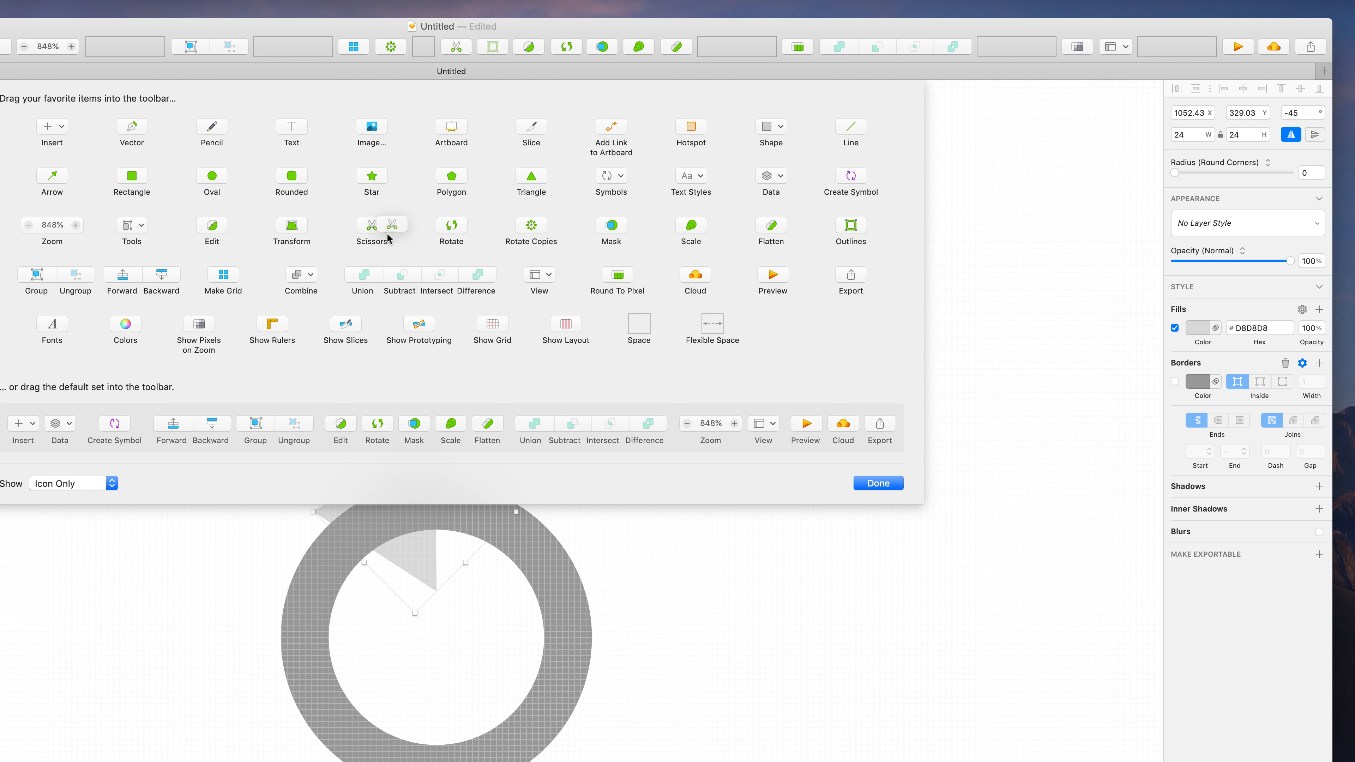
left_click(877, 483)
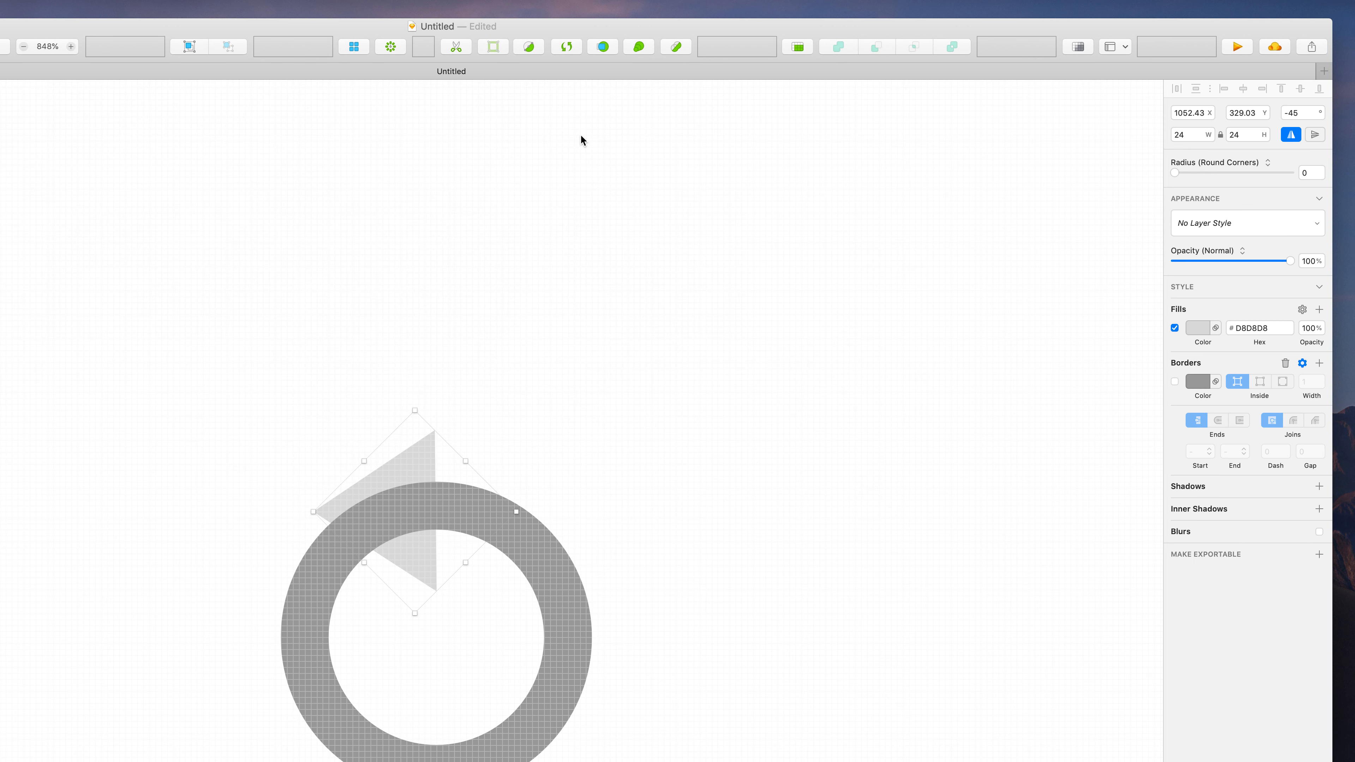
Cut away the upper-left quarter of the ring's path with the Scissors tool
left_click(547, 578)
left_click(458, 47)
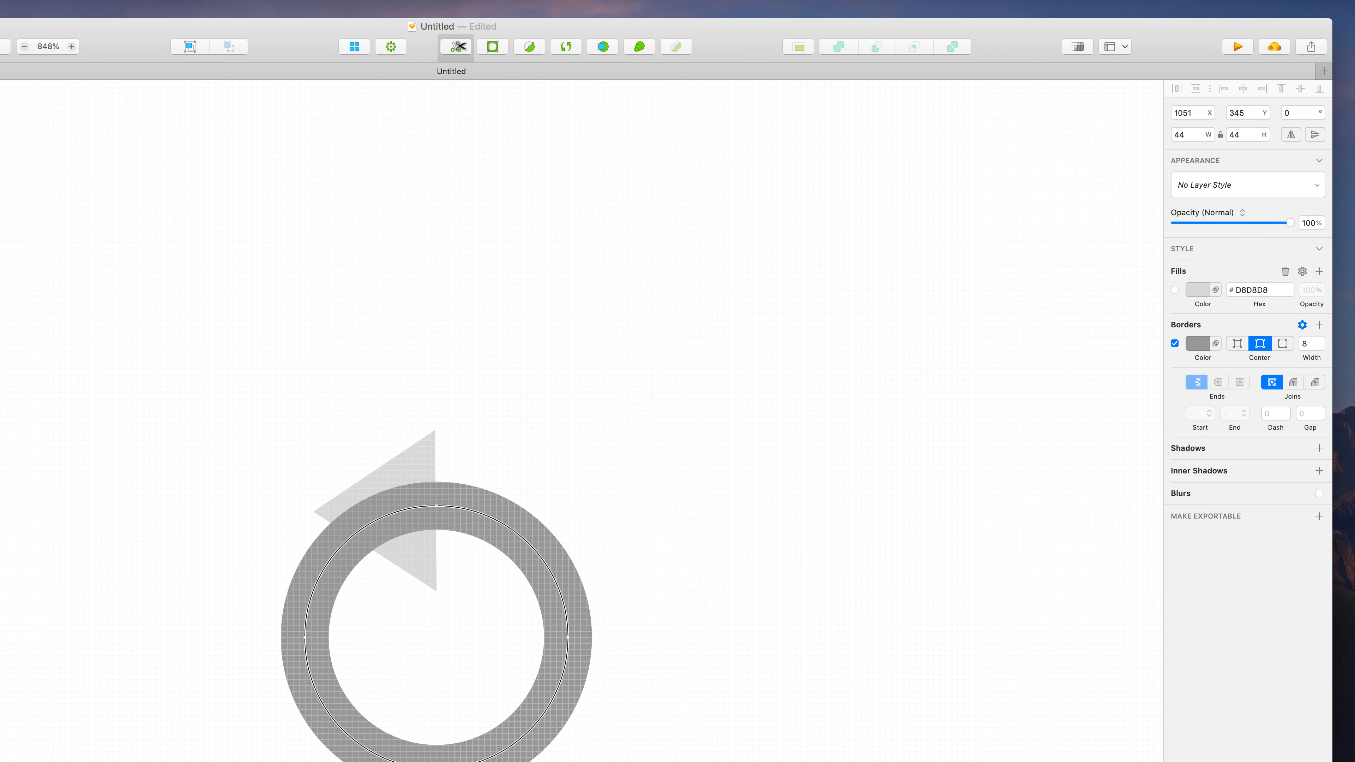
left_click(357, 535)
scroll(367, 535, "down", 5)
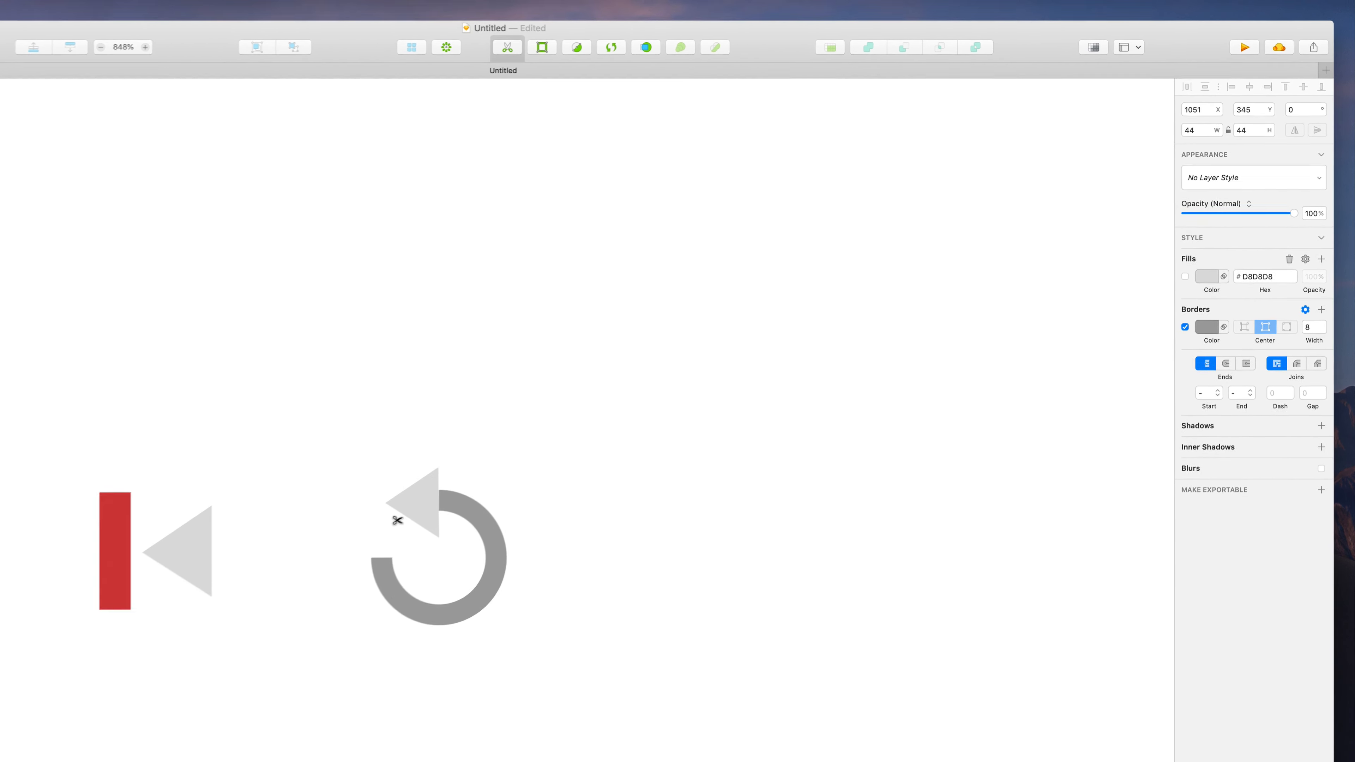
key("Escape")
left_click(648, 414)
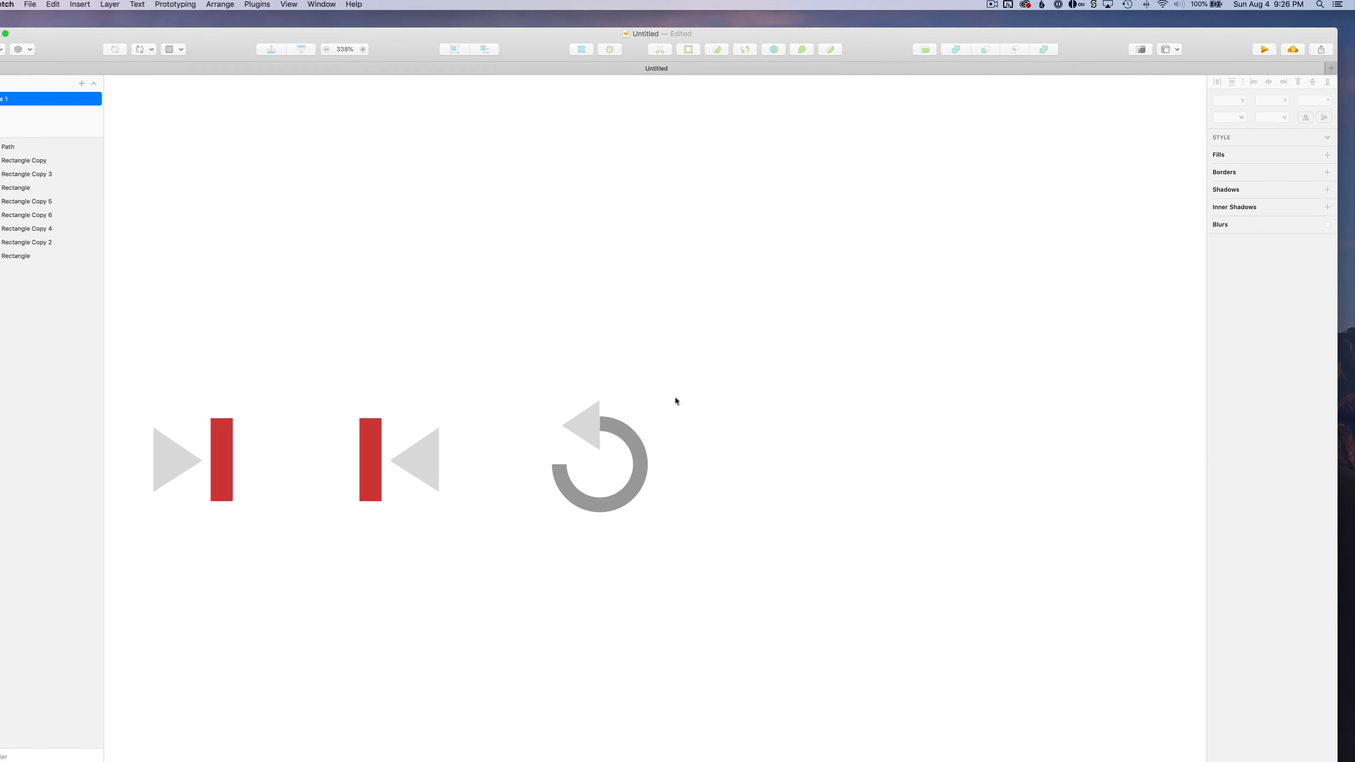
Round all three corner points of the play icon's triangle with a radius of 2
scroll(633, 477, "up", 5)
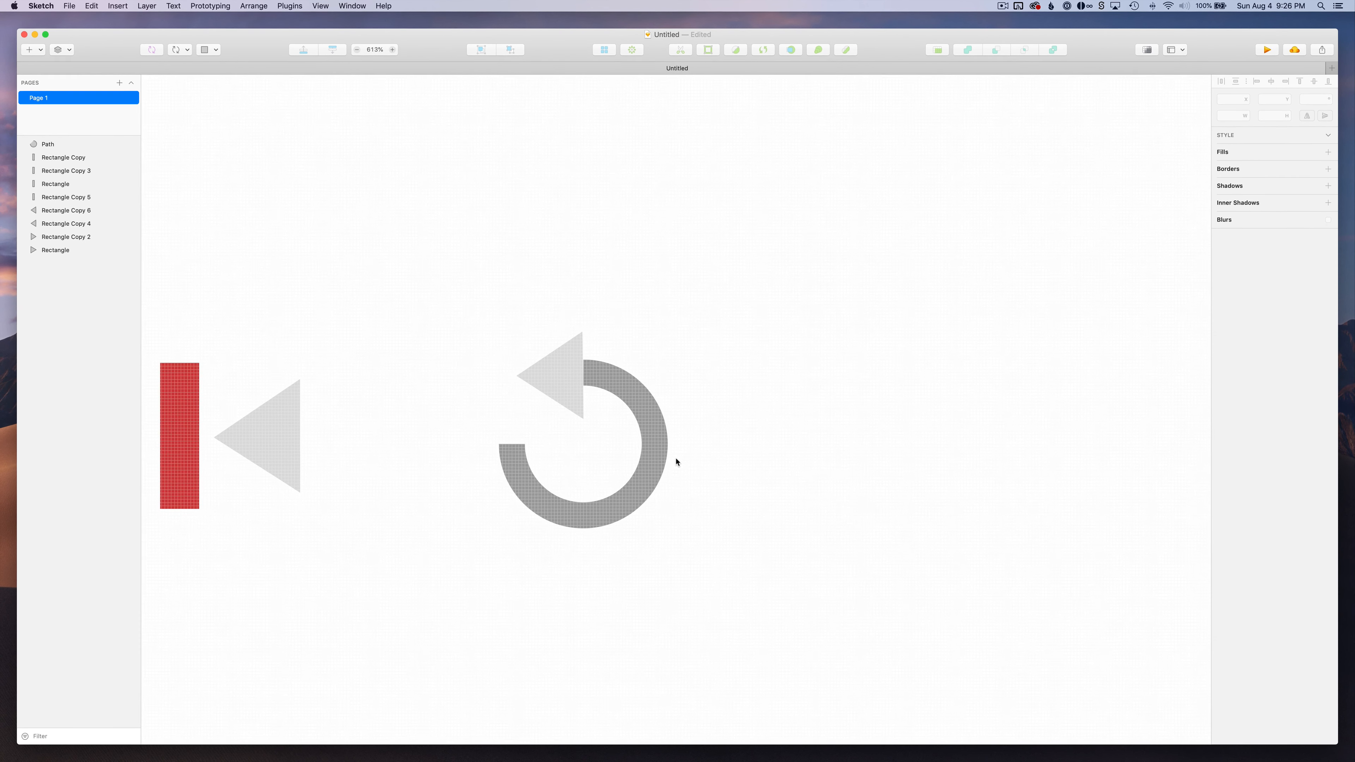
scroll(677, 461, "down", 5)
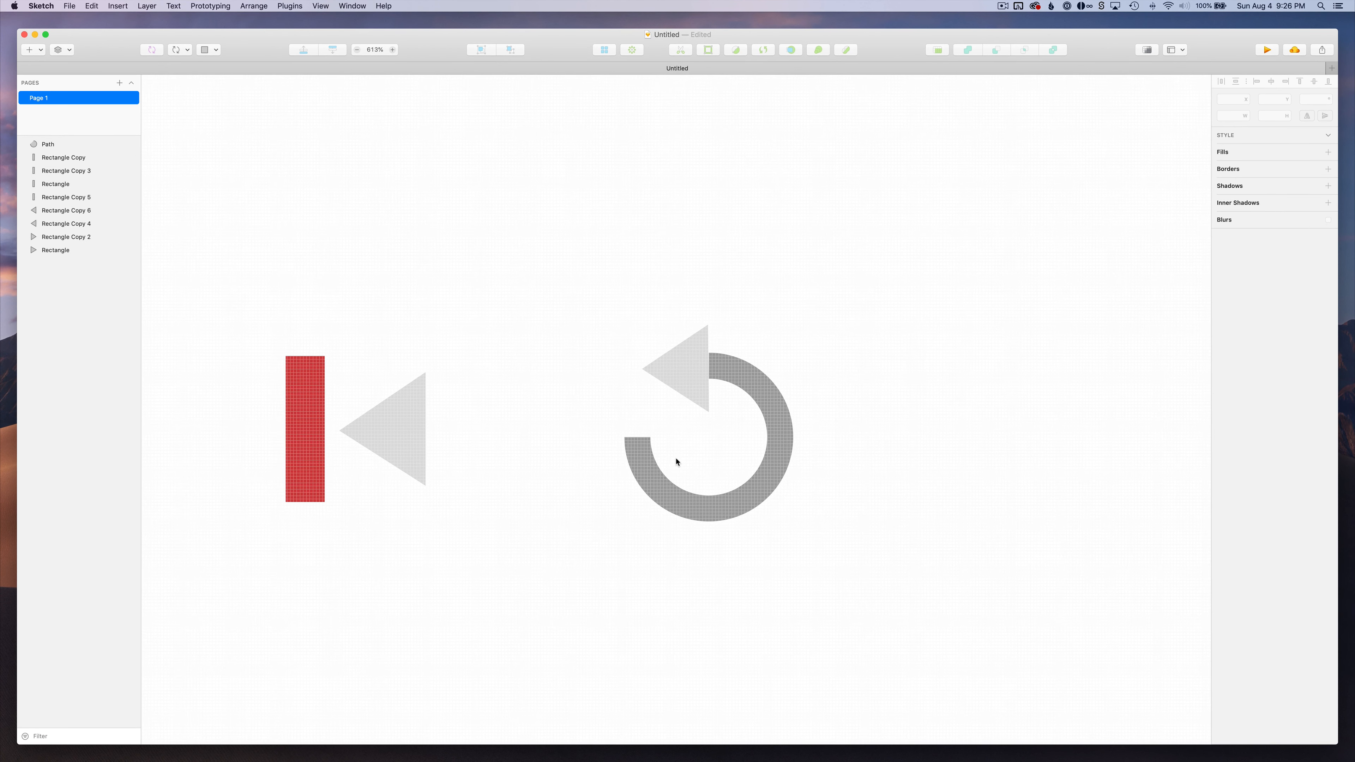
scroll(690, 462, "left", 2)
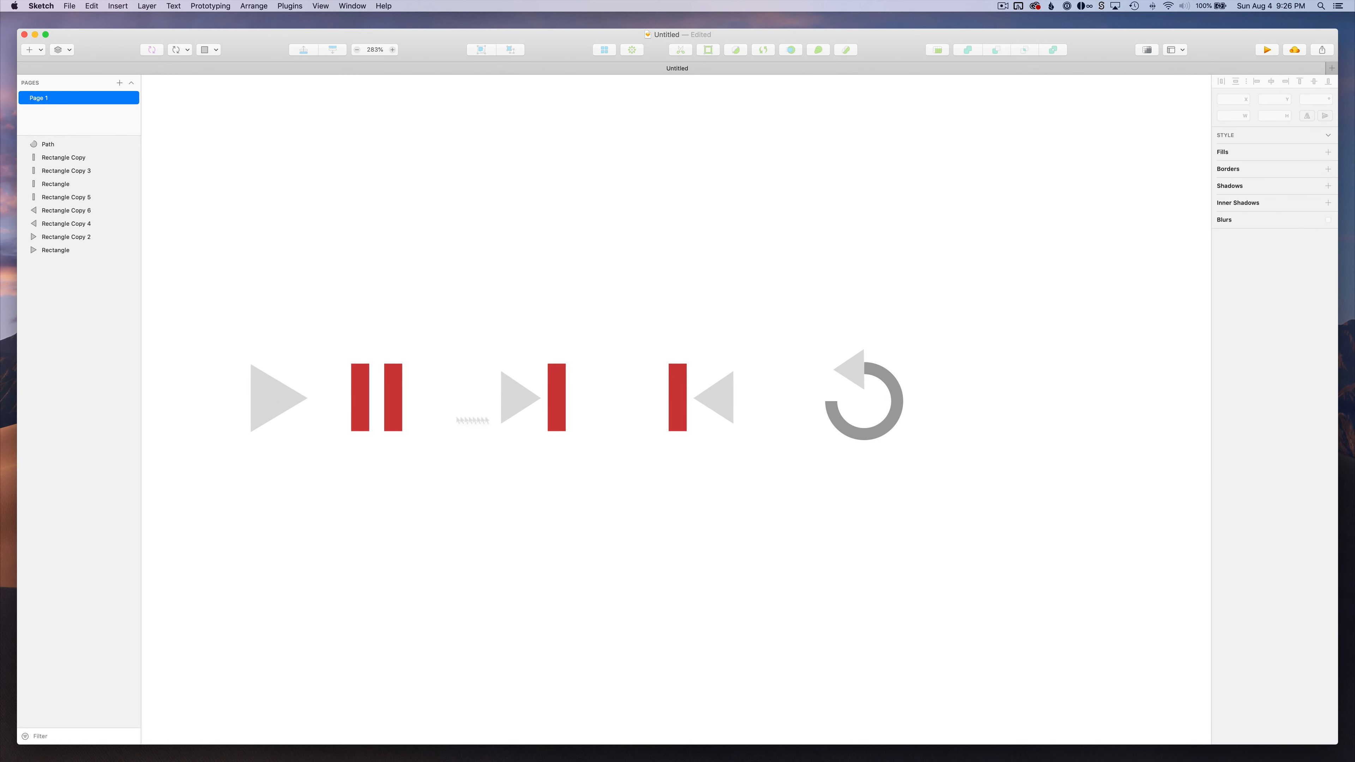
scroll(320, 416, "left", 3)
left_click_drag(411, 396, 360, 404)
scroll(360, 404, "up", 5)
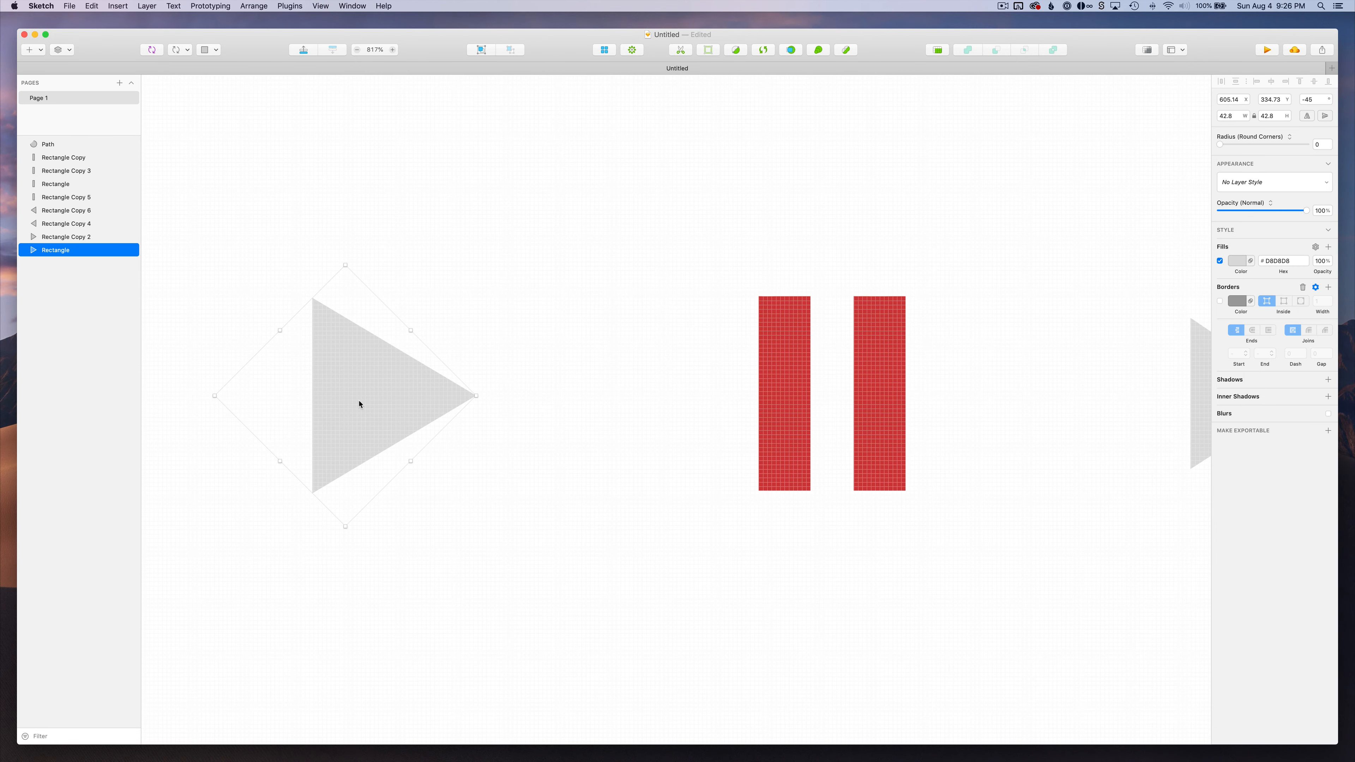
double_click(360, 405)
key("shift")
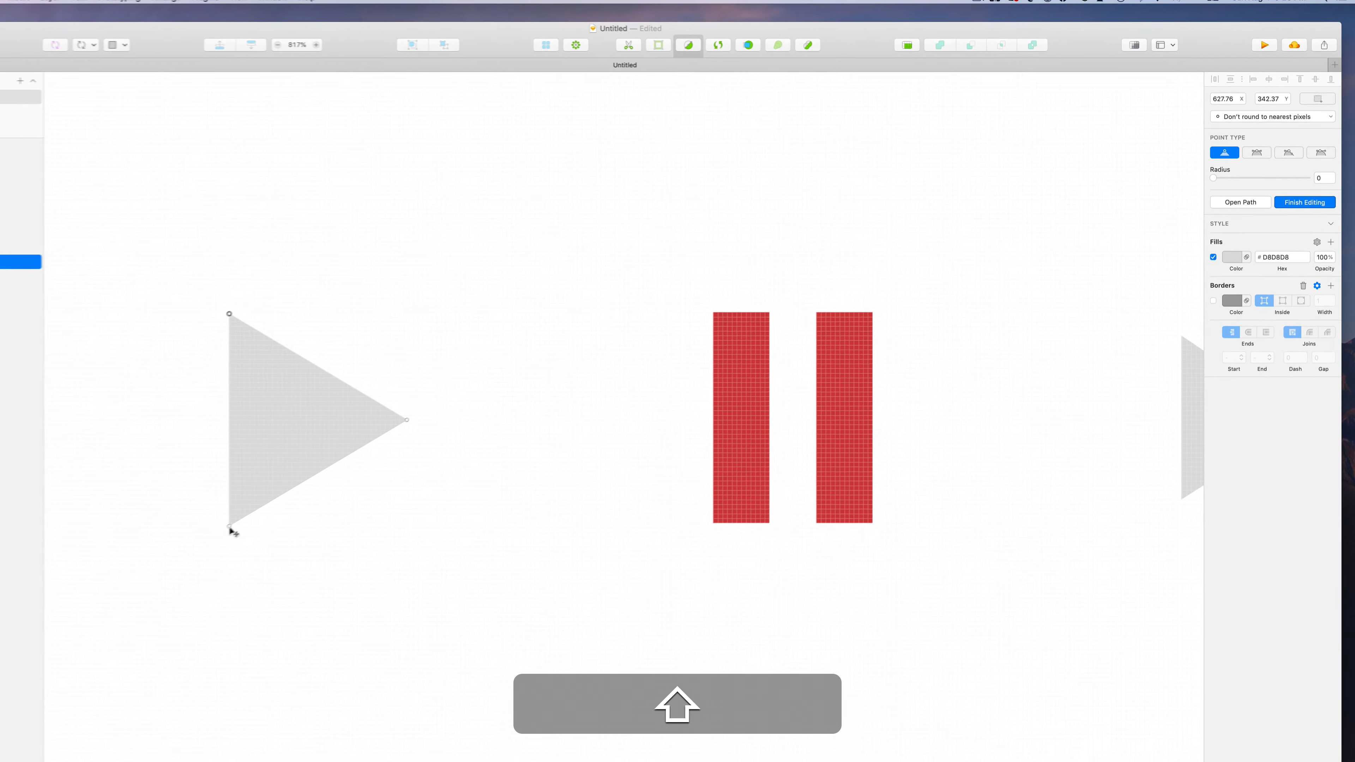
left_click(406, 420, "shift")
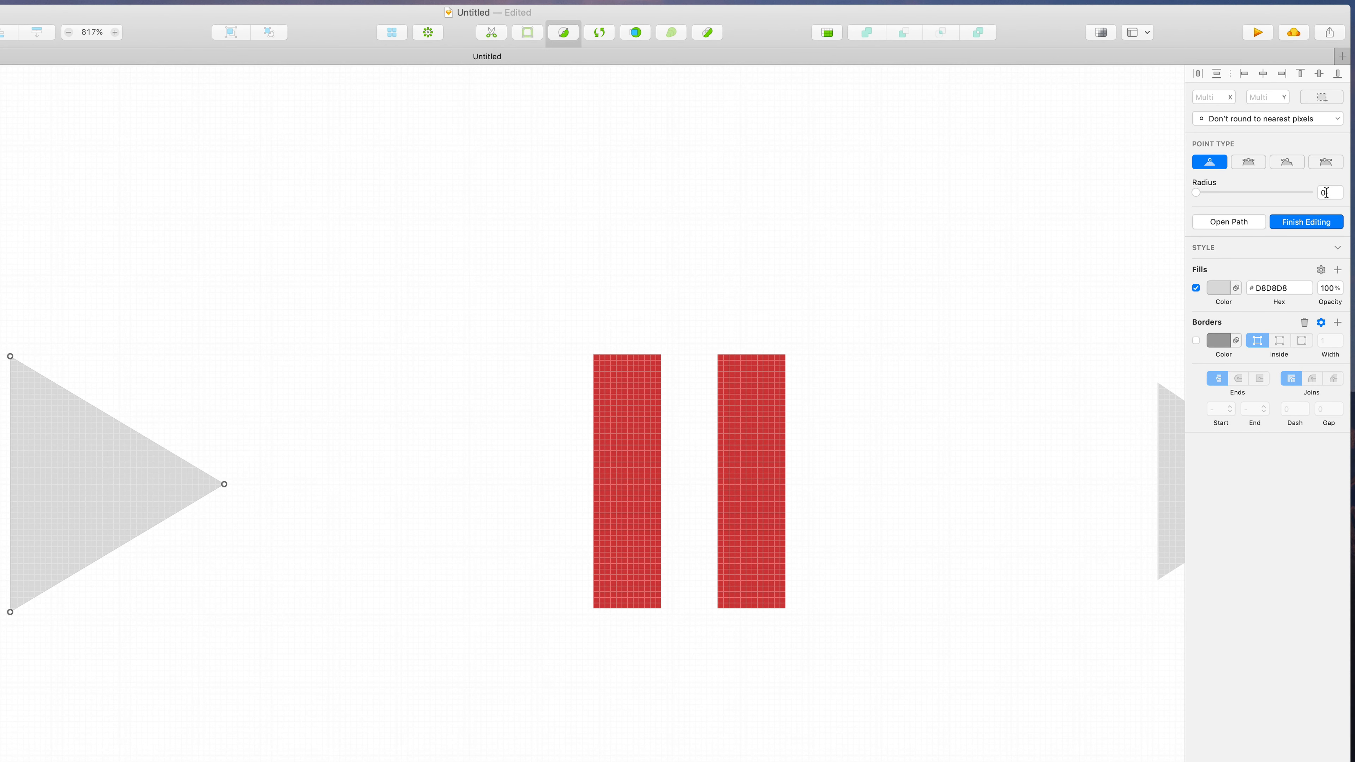
key("Return")
type("2")
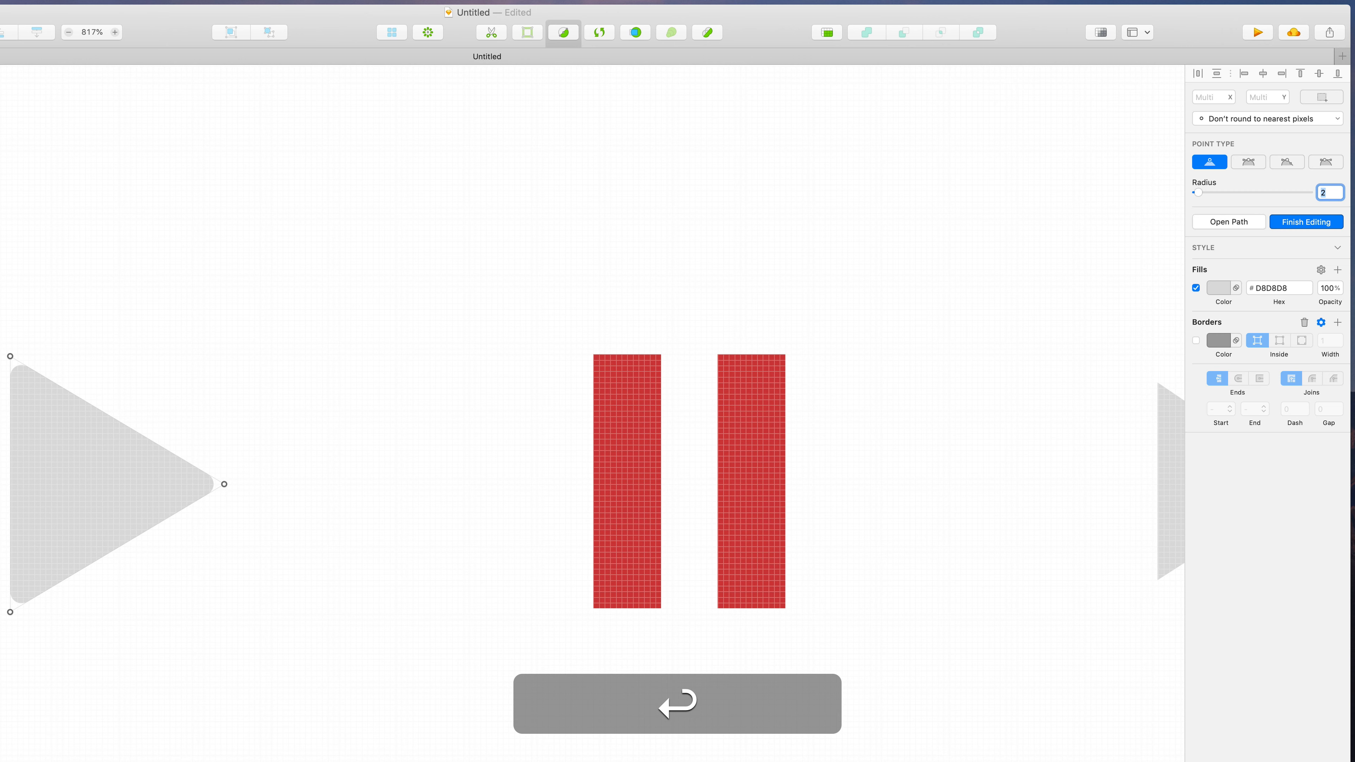
left_click(393, 445)
Set the corner radius of both pause bars to 2
scroll(341, 374, "down", 5)
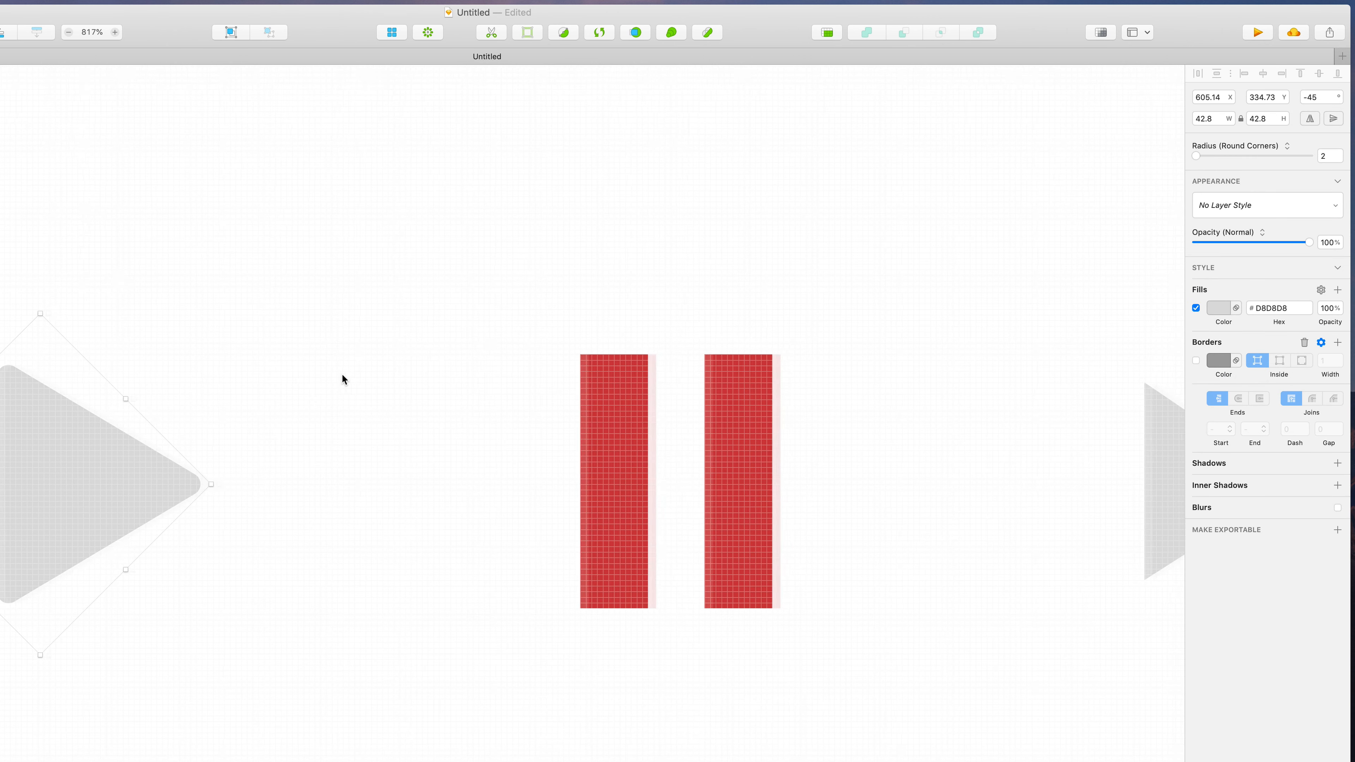
scroll(360, 370, "right", 1)
left_click_drag(351, 318, 502, 422)
left_click(1328, 178)
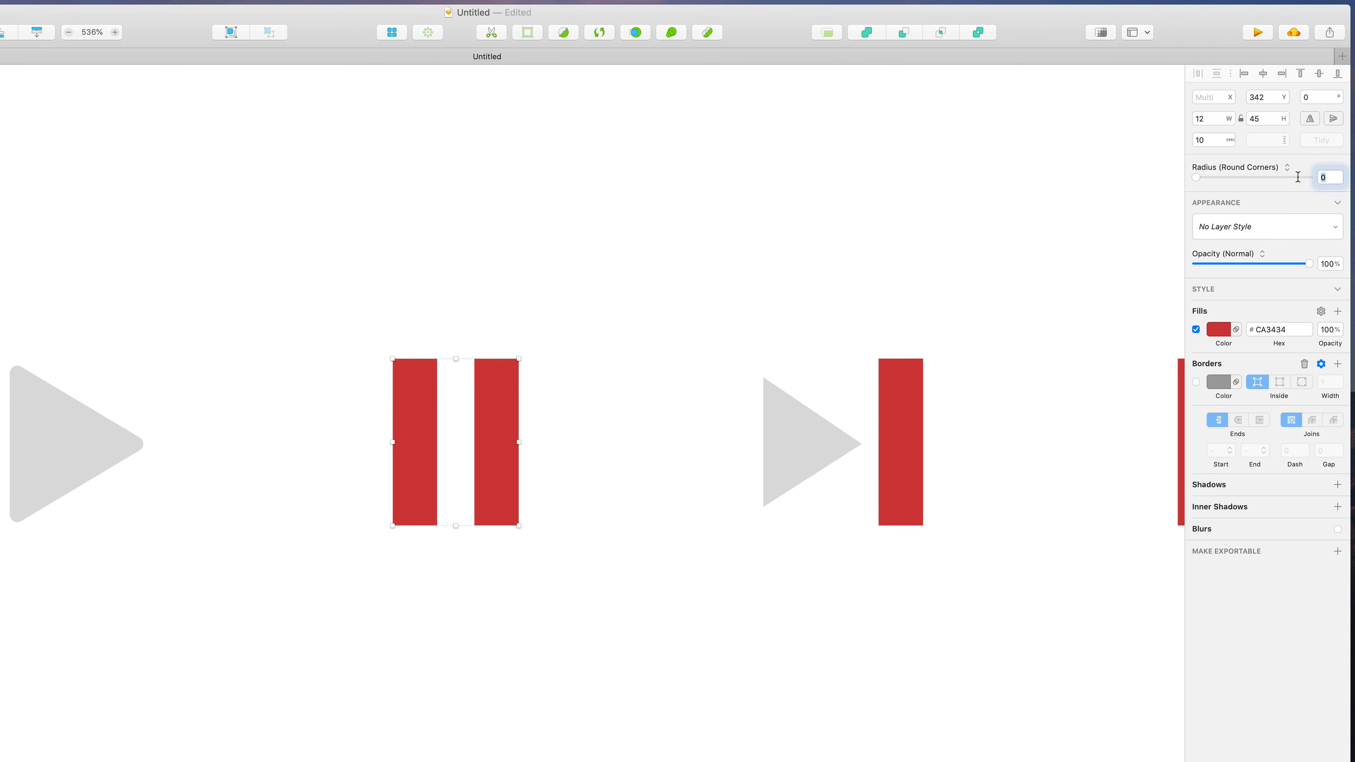
type("2")
key("Return")
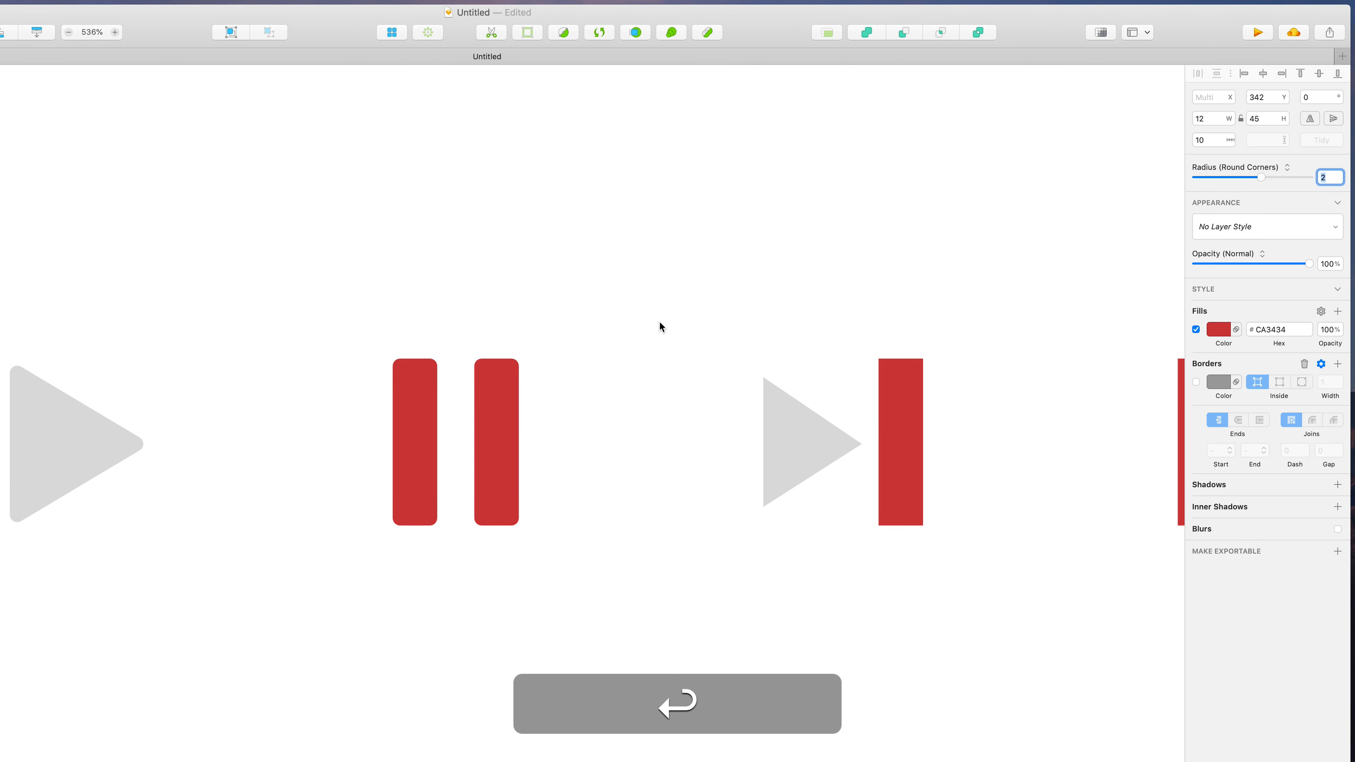
Set the corner radius of the red bars in the skip-forward and skip-back icons to 2
scroll(661, 323, "right", 5)
left_click_drag(662, 321, 967, 395)
left_click(1328, 177)
type("2")
key("Return")
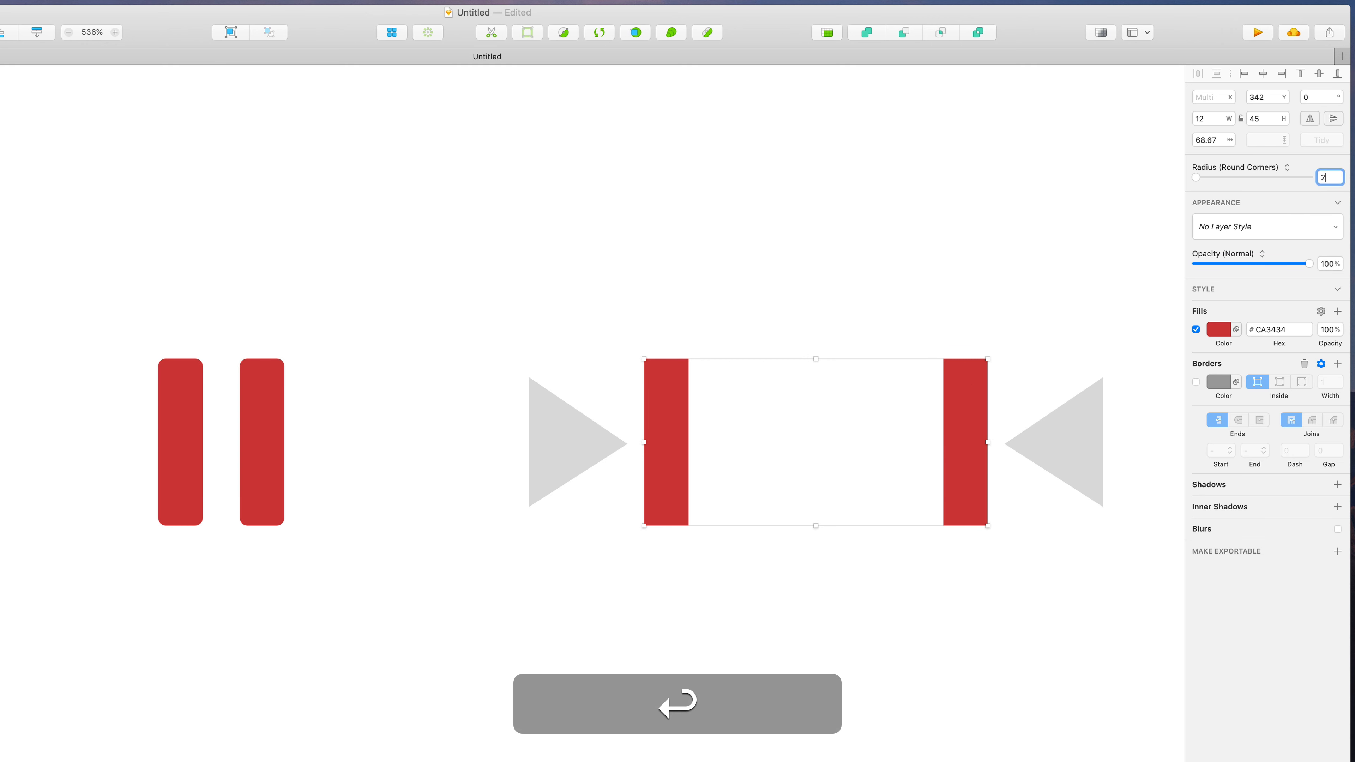
Round all three corner points of the skip-forward icon's triangle with a radius of 2
scroll(712, 264, "right", 5)
left_click(703, 262)
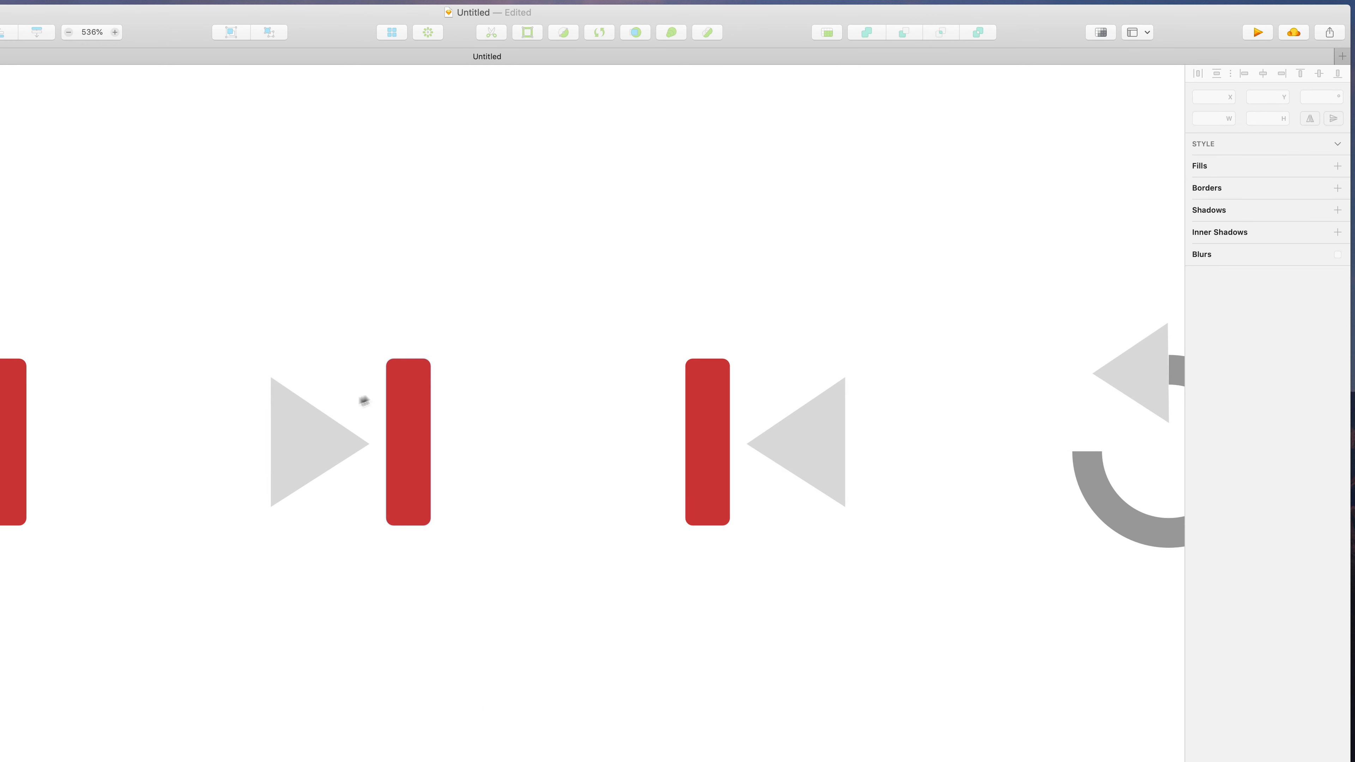
left_click(317, 423)
key("Return")
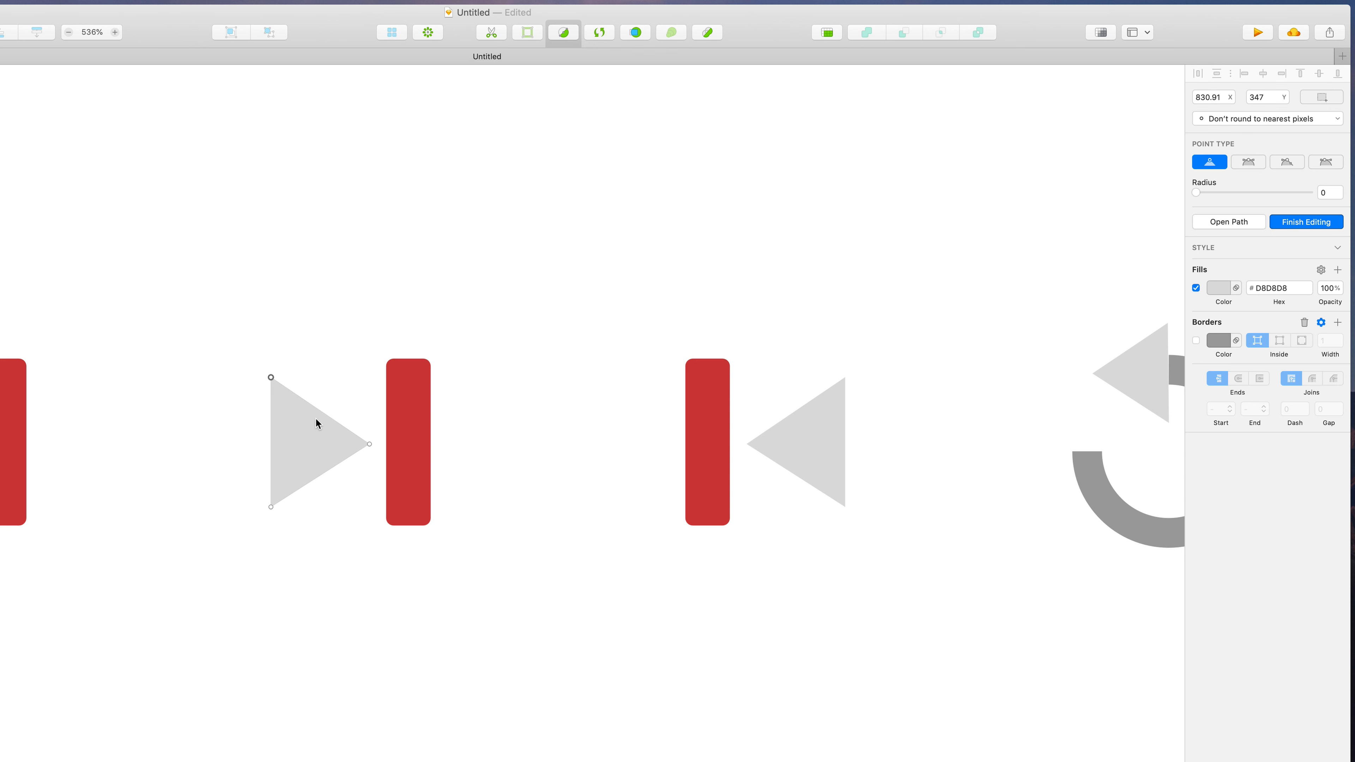
left_click(270, 507, "shift")
left_click(1322, 191)
type("2")
key("Return")
double_click(940, 337)
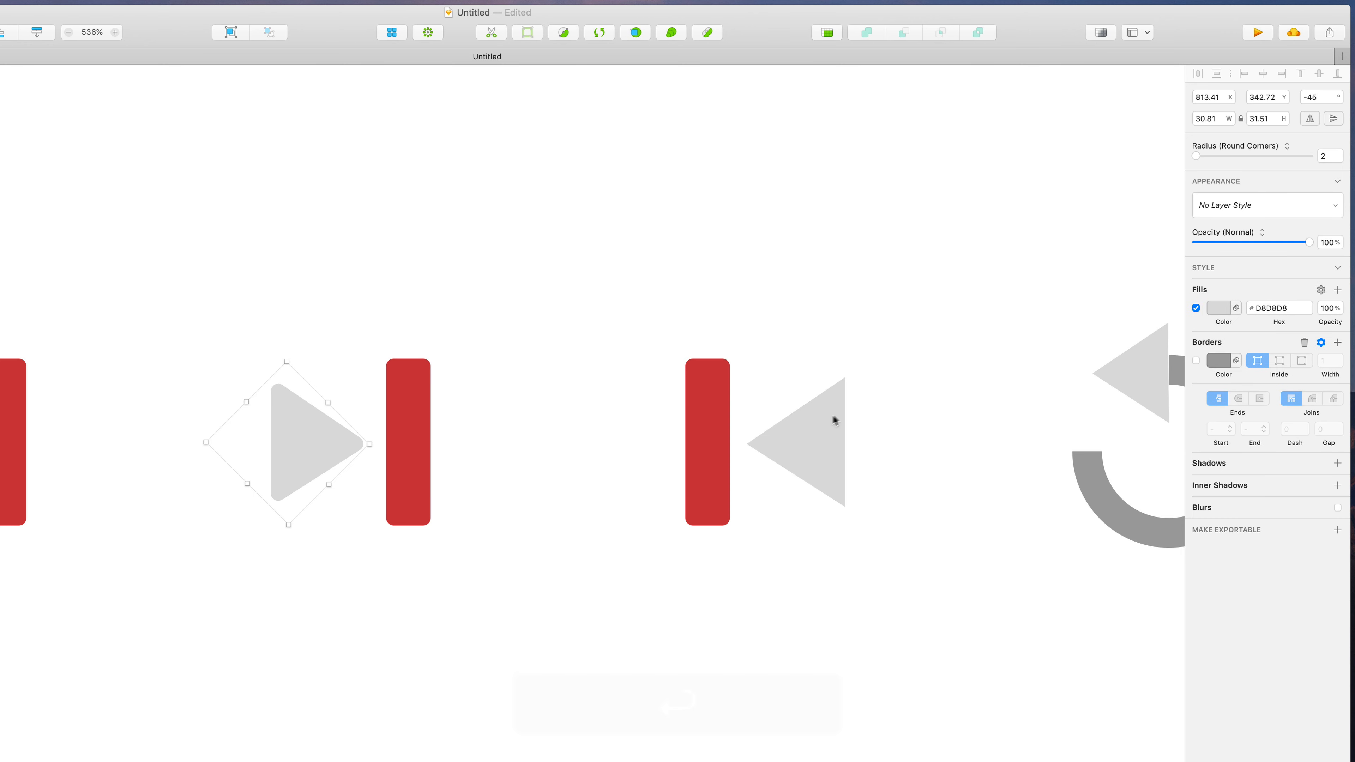
Round all three corner points of the skip-back icon's triangle with a radius of 2
double_click(824, 422)
key("shift")
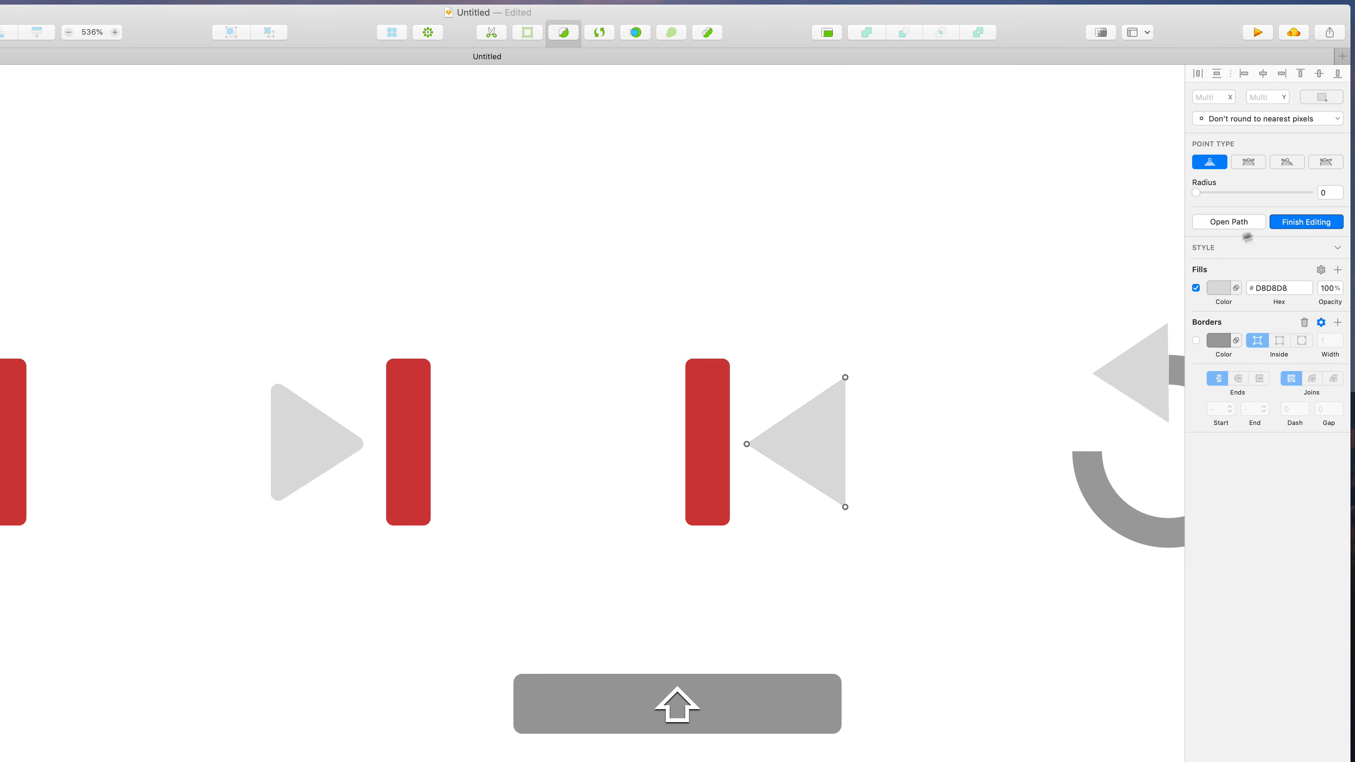
left_click(1322, 191)
type("2")
key("Return")
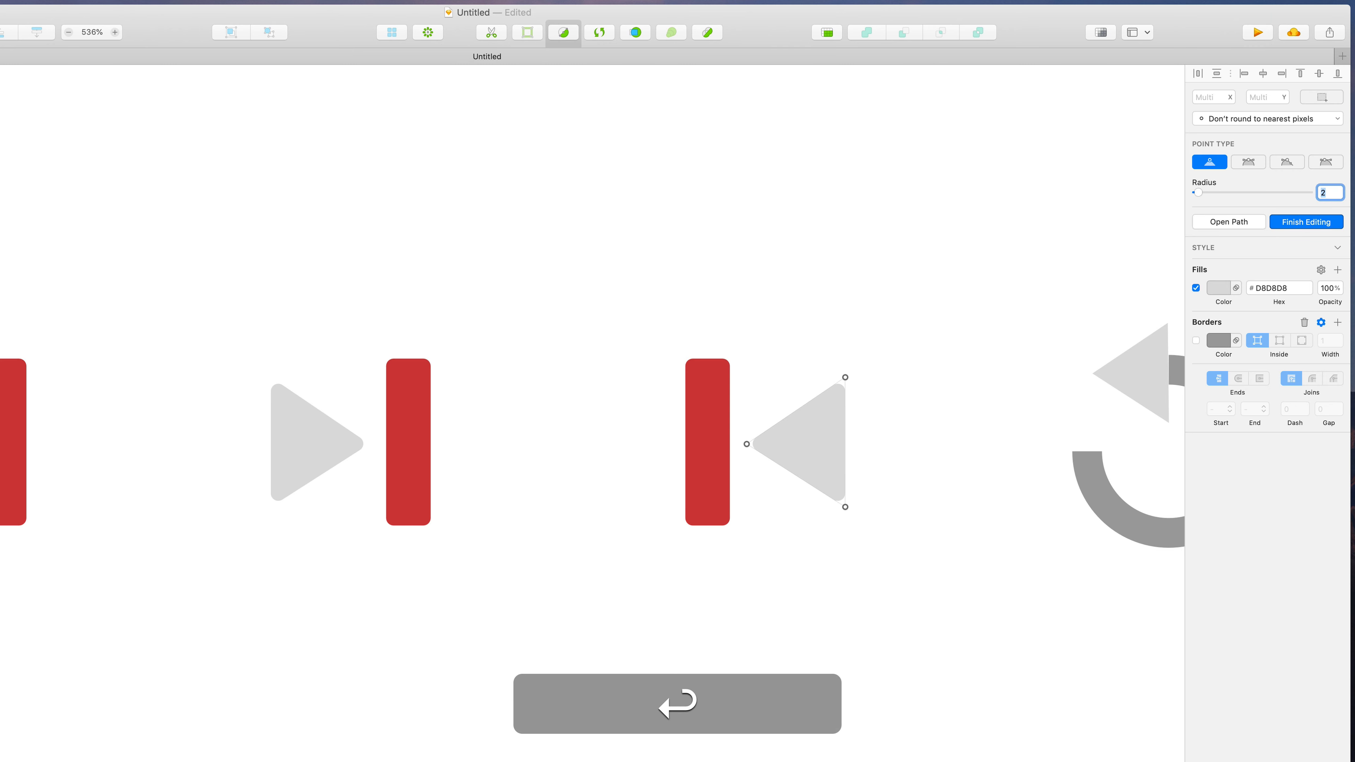
key("Return")
Reduce the height of the red bars in both skip icons to 40
scroll(846, 214, "right", 10)
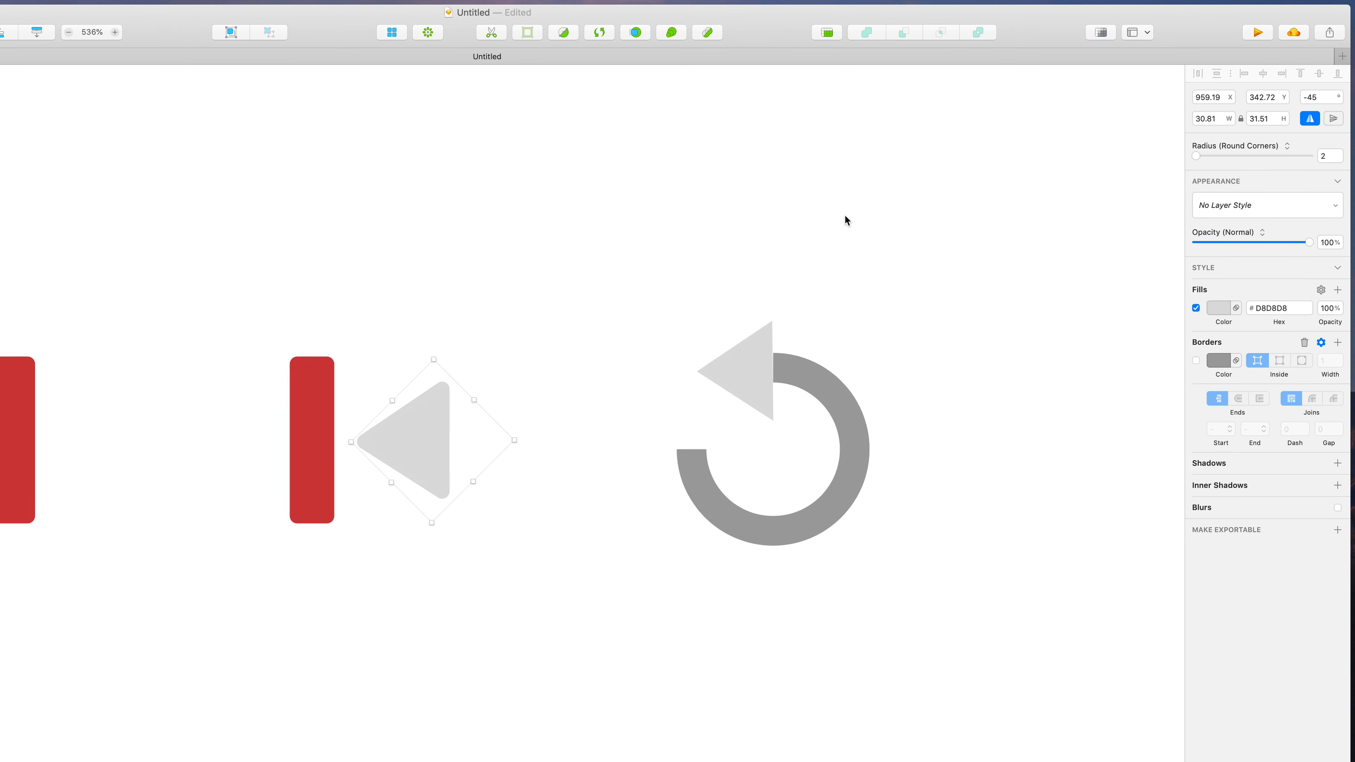
scroll(466, 298, "left", 12)
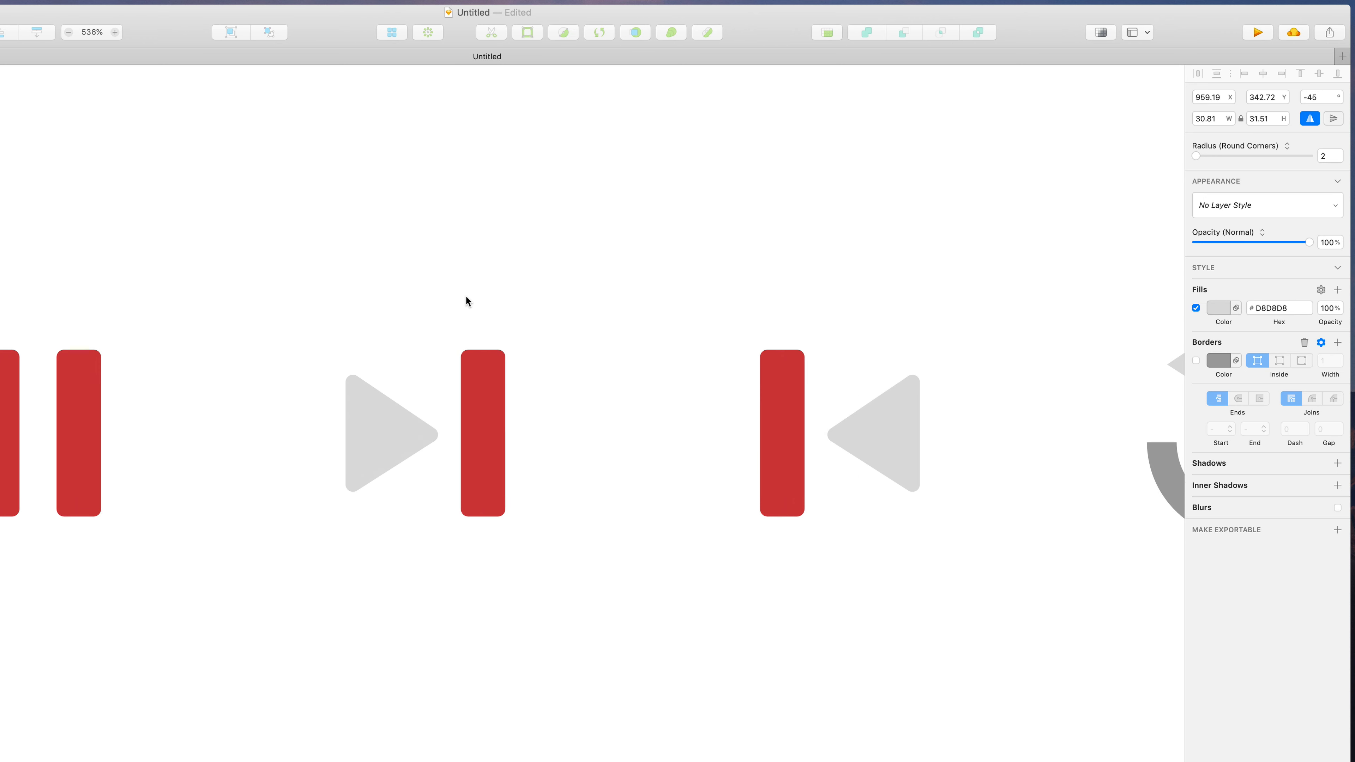
left_click(466, 298)
scroll(421, 331, "left", 3)
left_click_drag(601, 297, 934, 364)
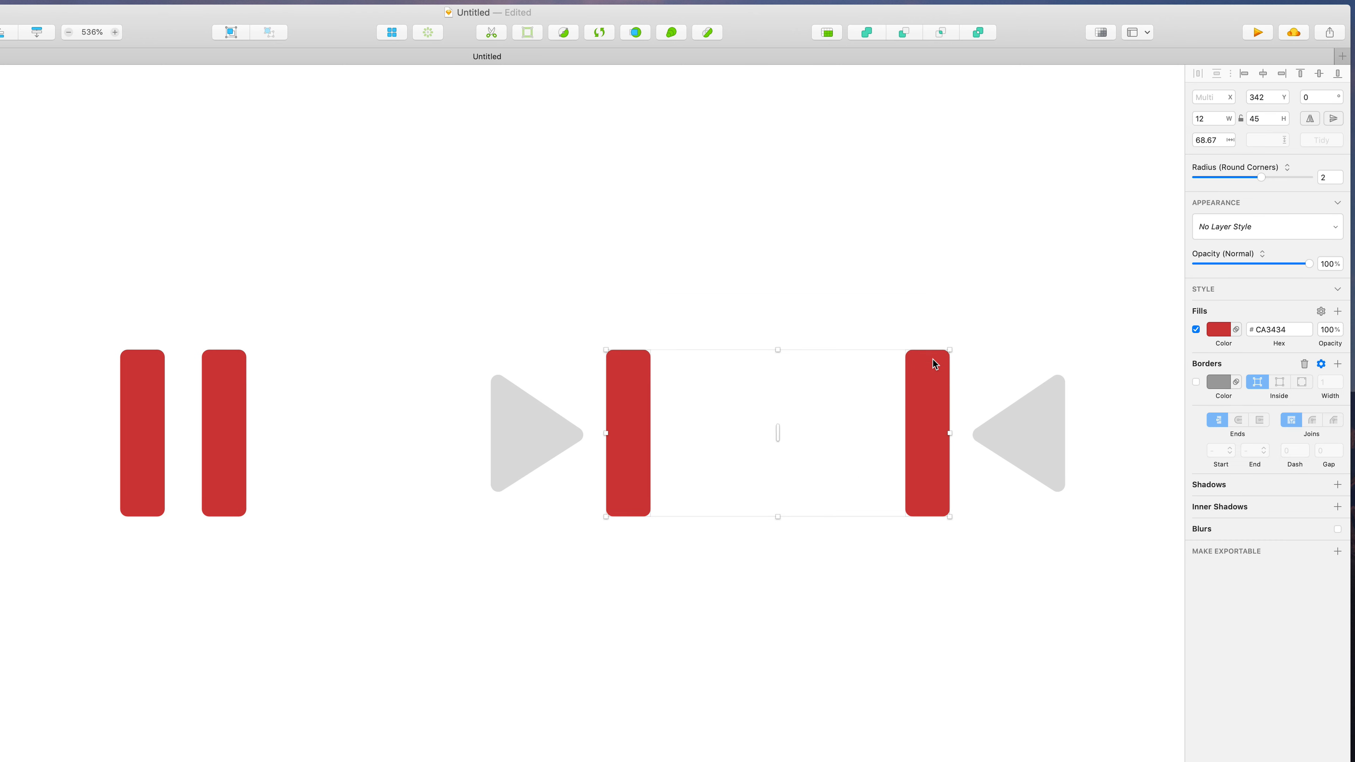
left_click(1269, 117)
key("Down")
key("Down")
key("Down")
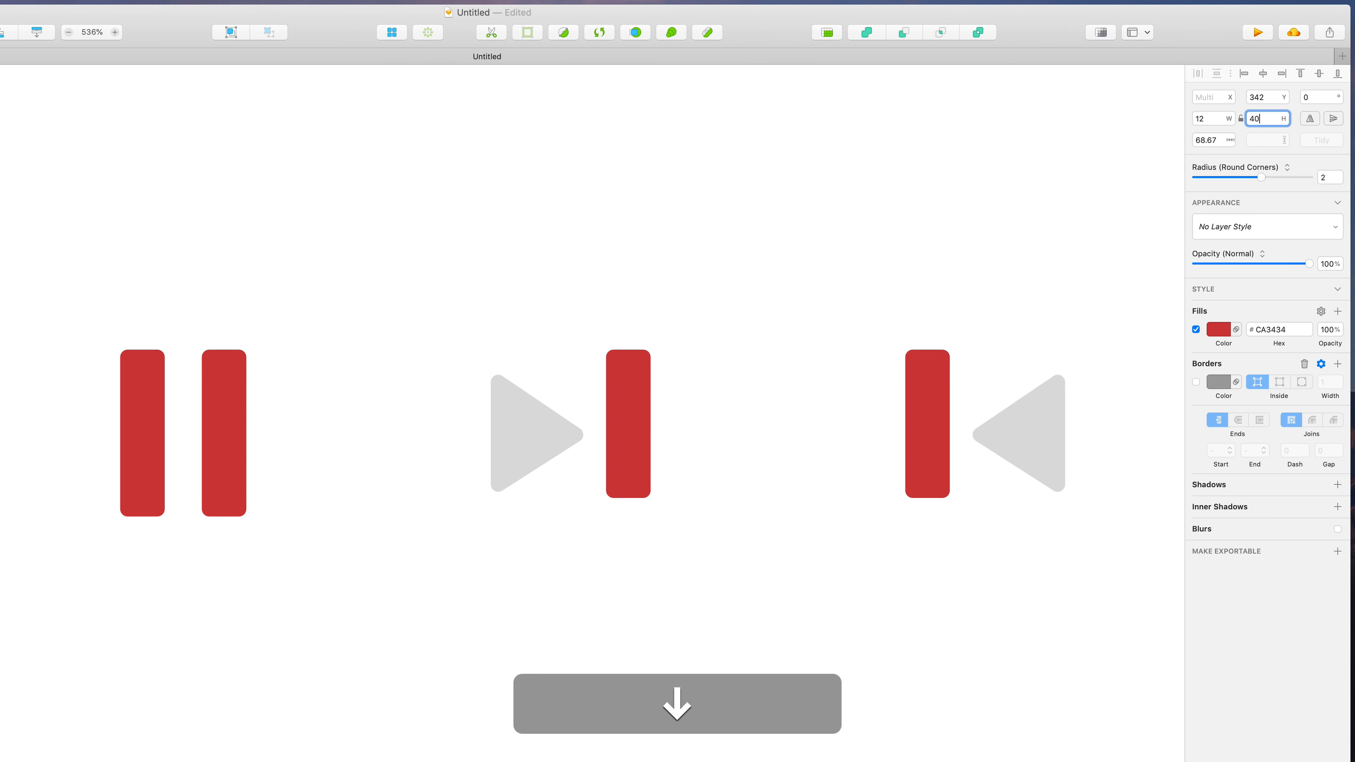
Align each skip icon's bar and triangle to their vertical centres, first for skip back and then for skip forward
left_click_drag(1062, 231, 947, 495)
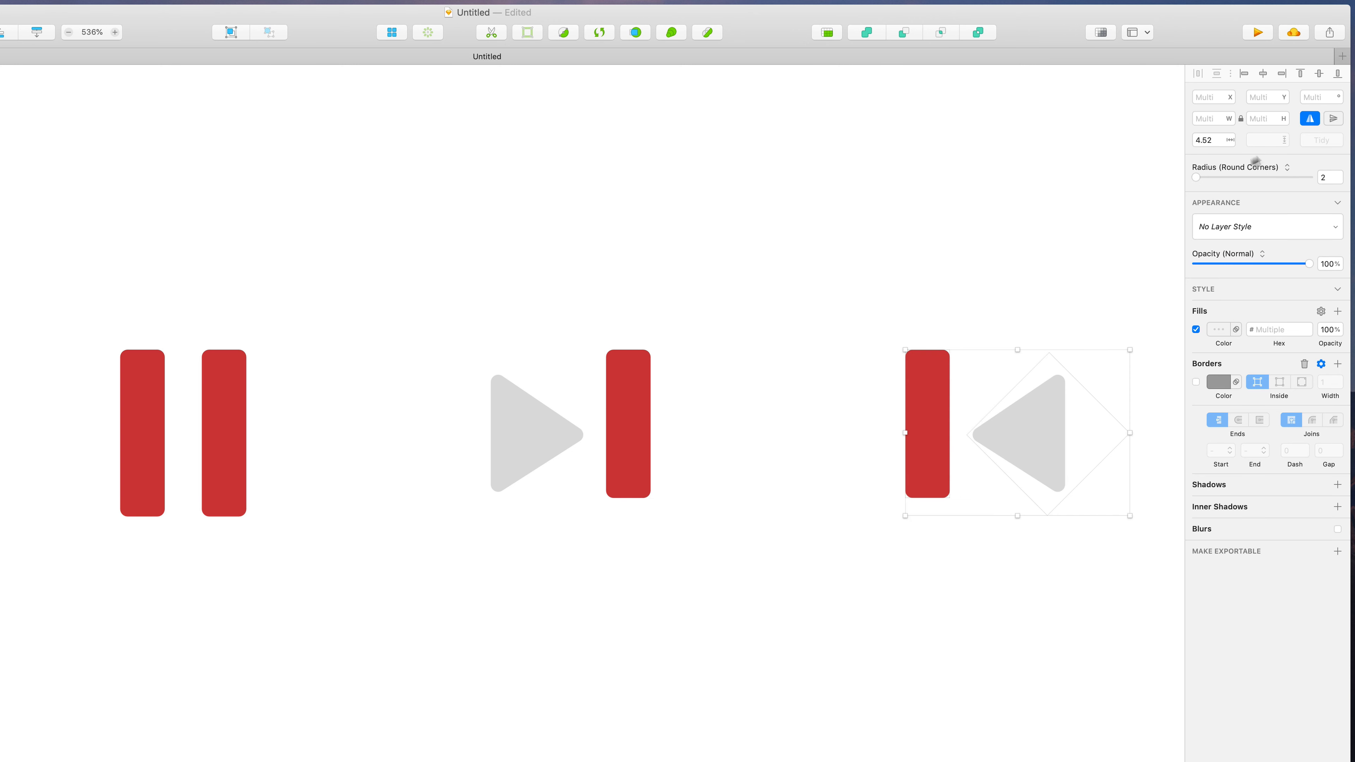
left_click(1320, 75)
left_click_drag(761, 314, 539, 499)
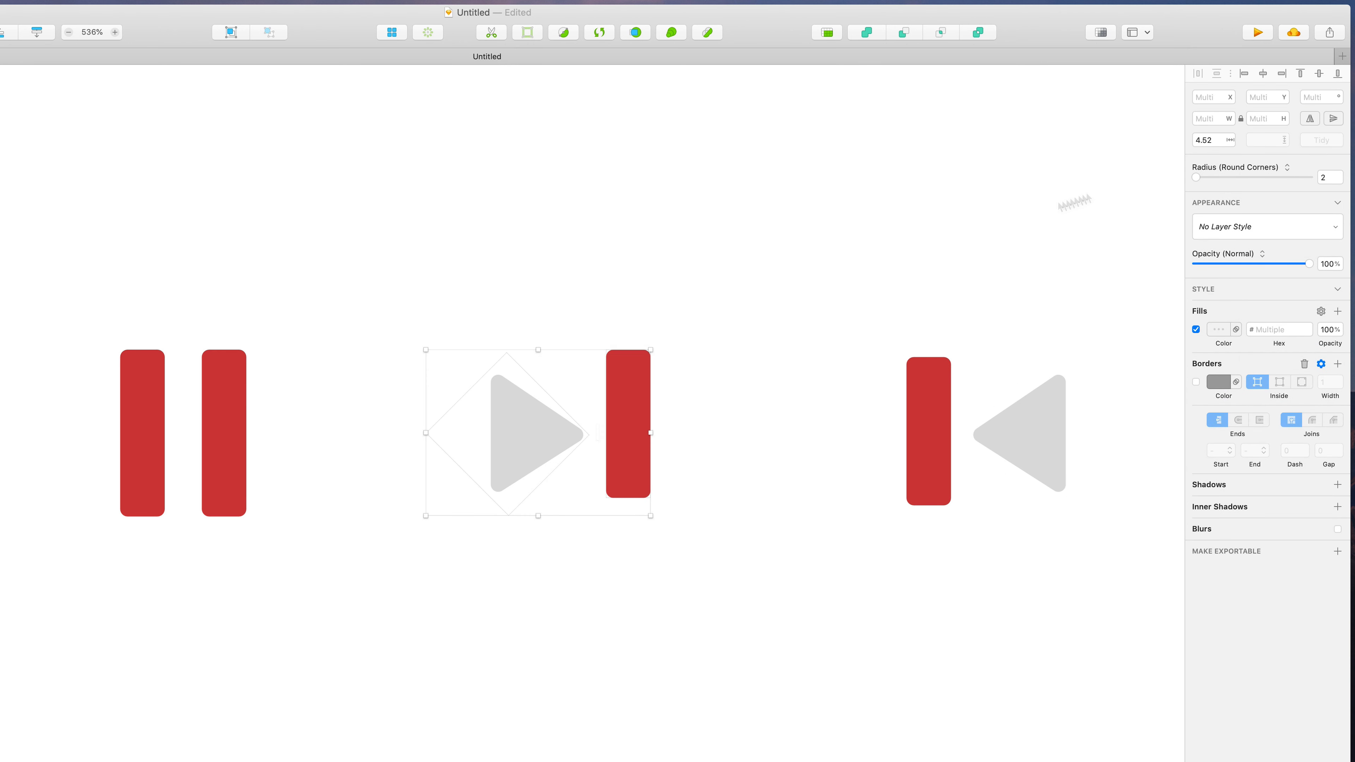
left_click(1320, 75)
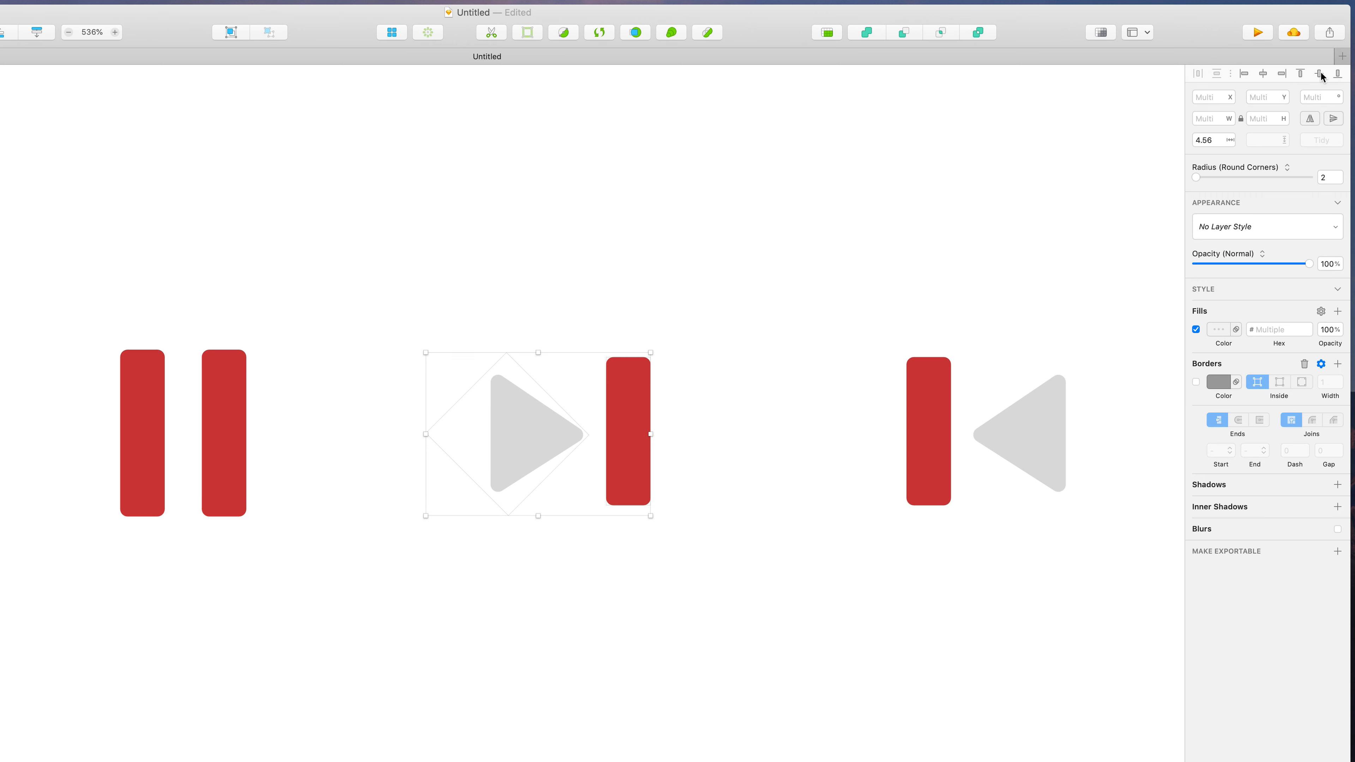
left_click(769, 366)
Nudge the pause icon's right bar 2 pixels closer to the left bar
scroll(769, 366, "right", 1)
scroll(769, 366, "down", 5)
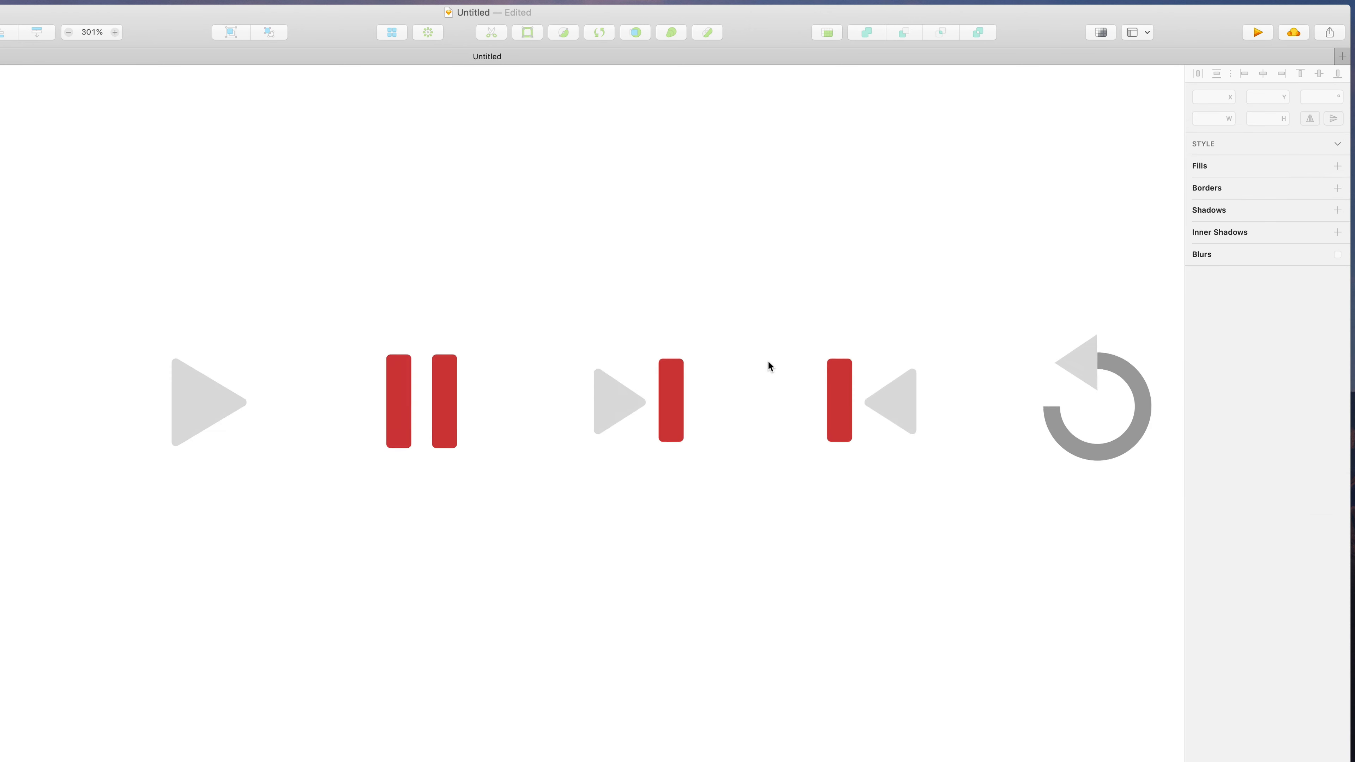
scroll(770, 366, "right", 2)
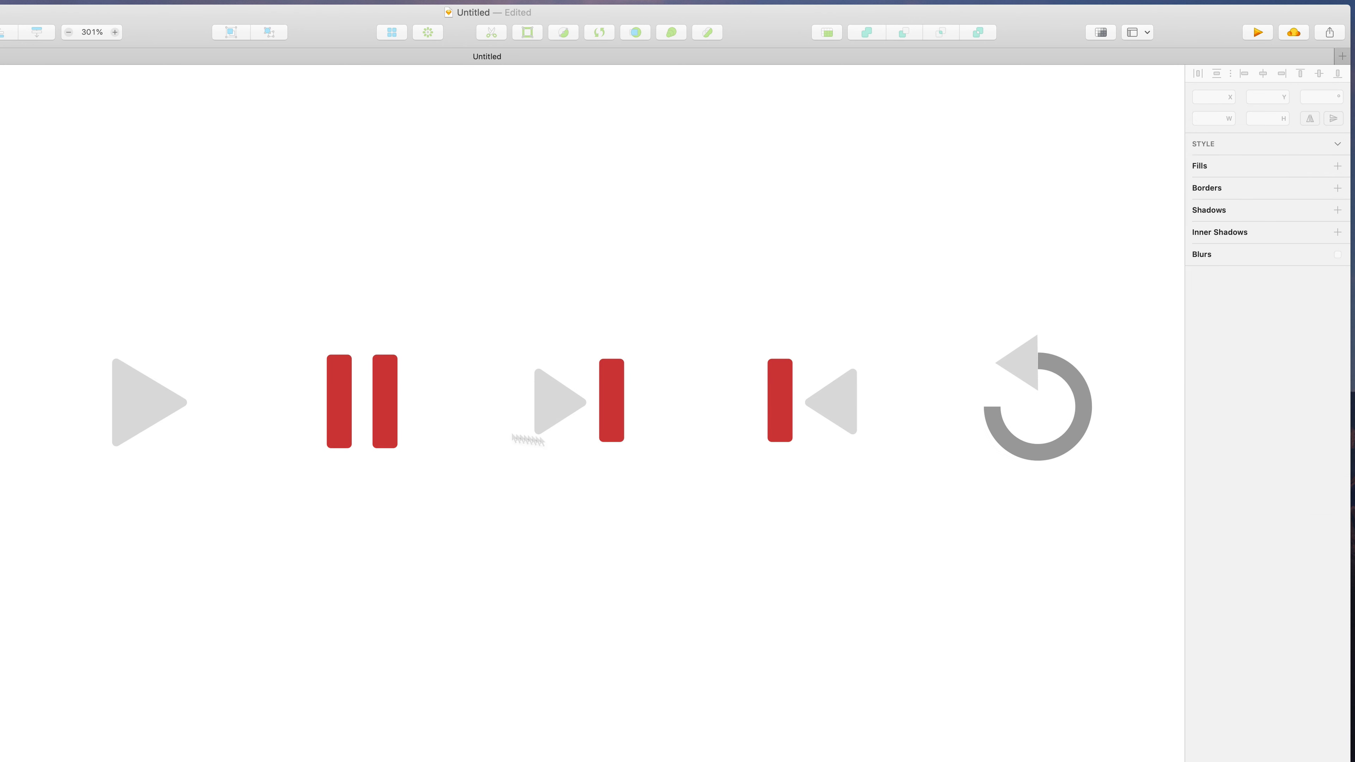
left_click(393, 424)
key("Left")
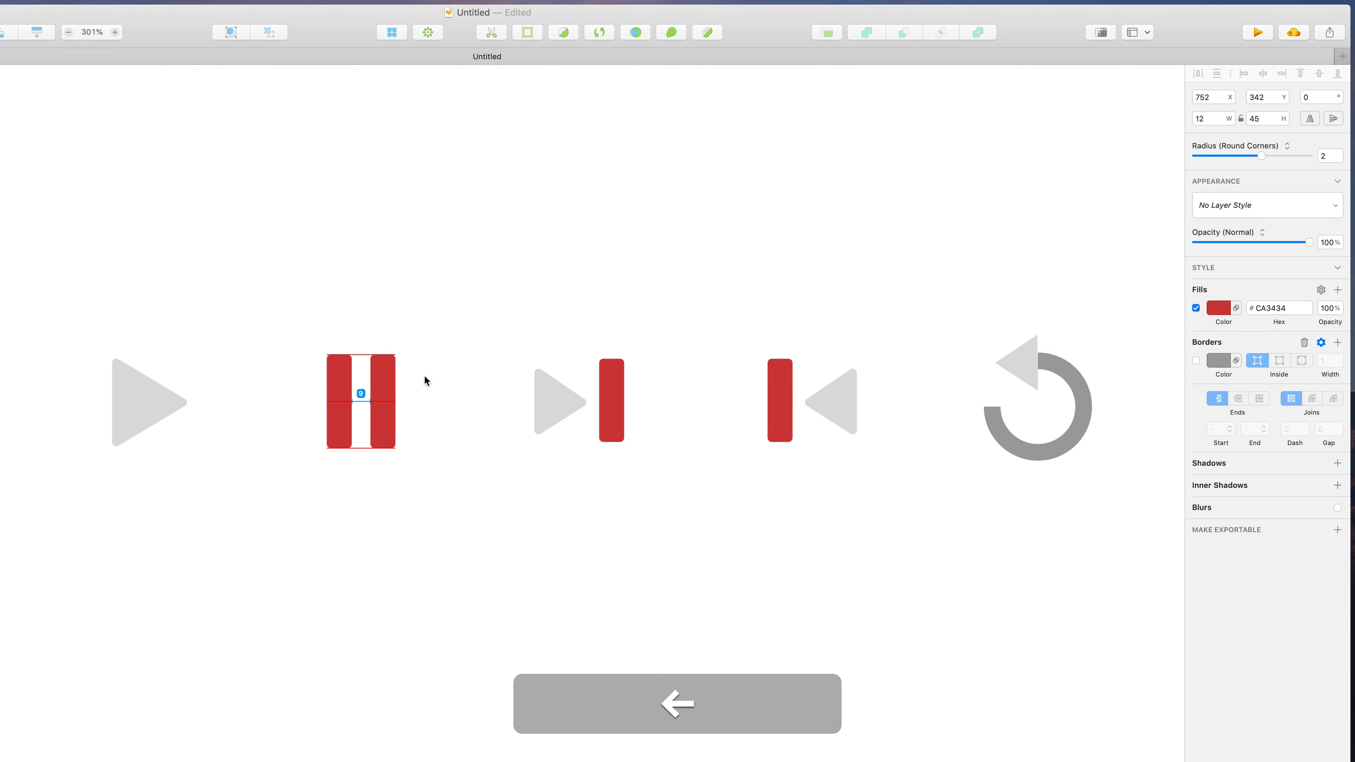
left_click(424, 378)
left_click(392, 392)
key("Left")
left_click(417, 343)
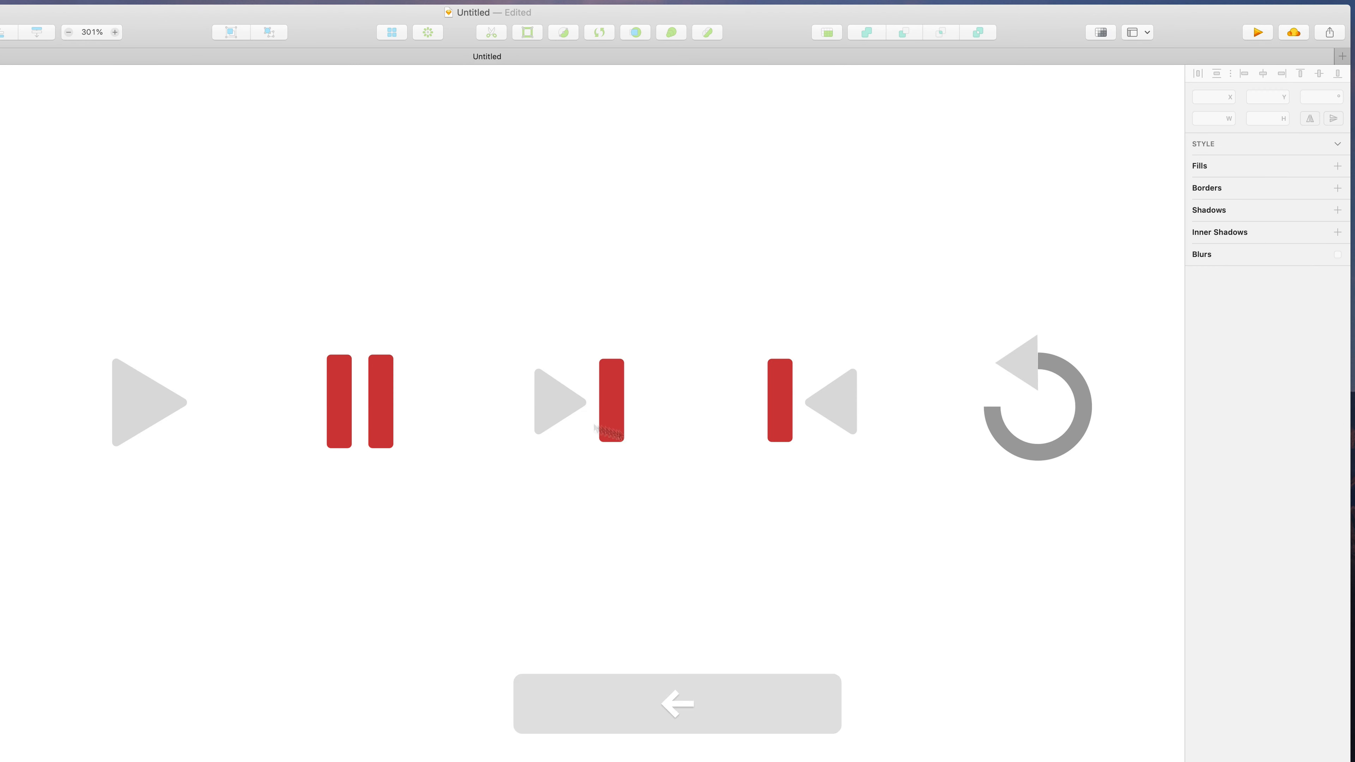
Give the open ring's border rounded ends
scroll(641, 440, "right", 2)
scroll(640, 437, "right", 3)
scroll(857, 377, "up", 6)
left_click(365, 572)
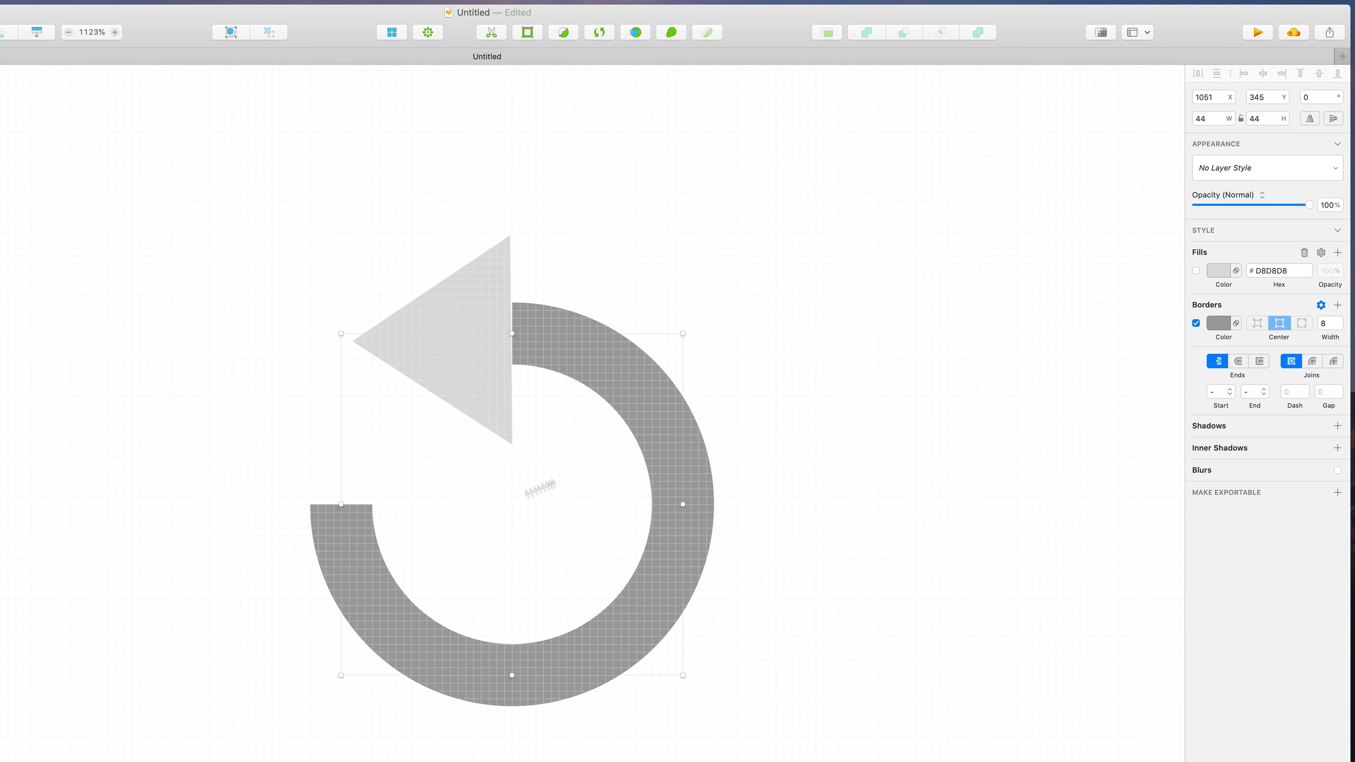
left_click(1239, 362)
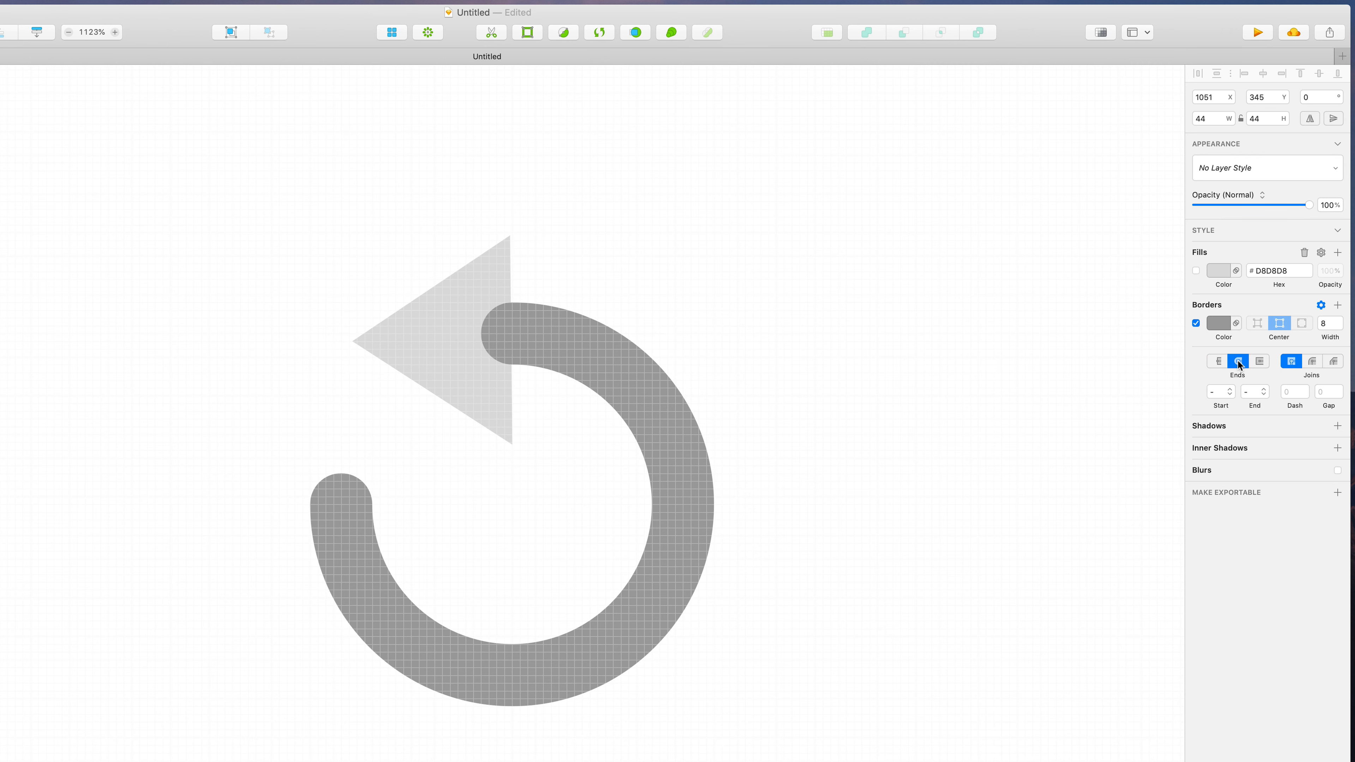
Round all three corners of the circular arrow's triangle with a radius of 2
scroll(564, 363, "left", 3)
left_click(565, 337)
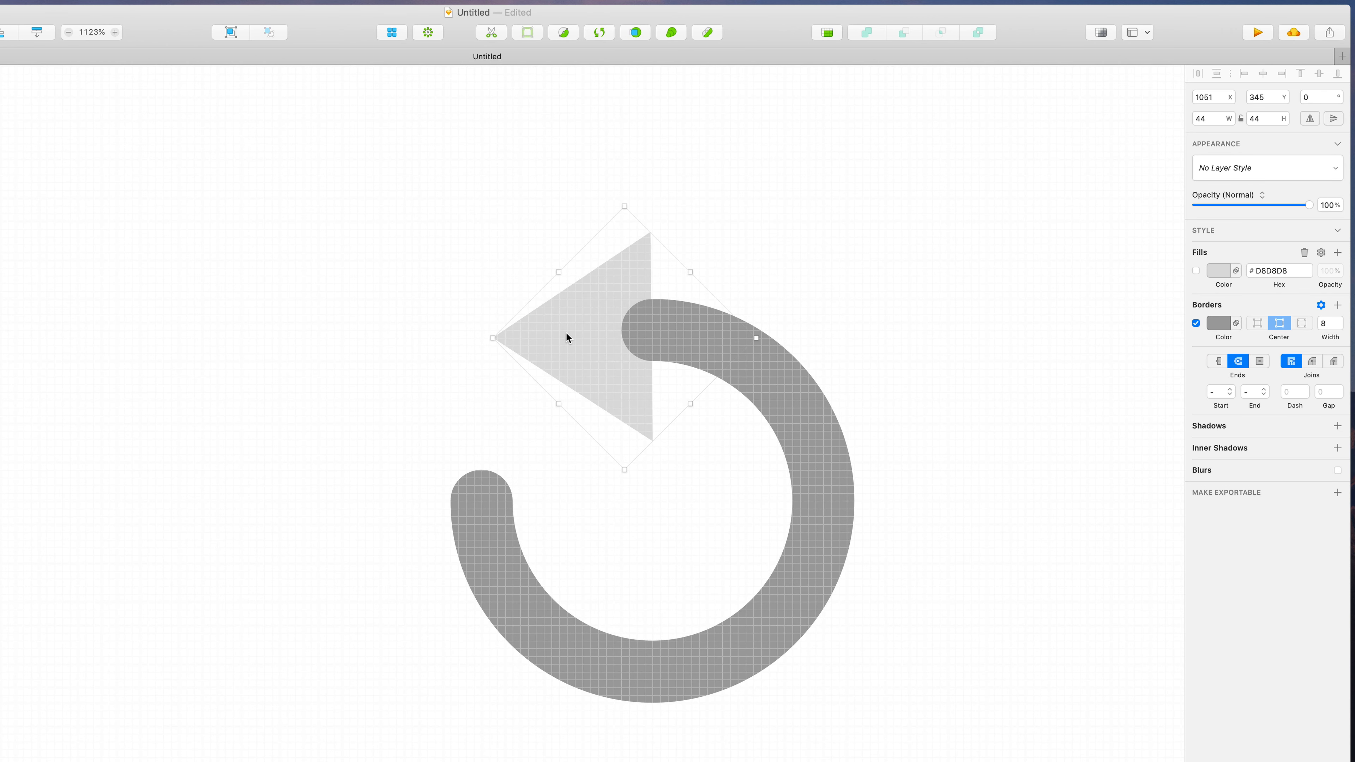
double_click(567, 334)
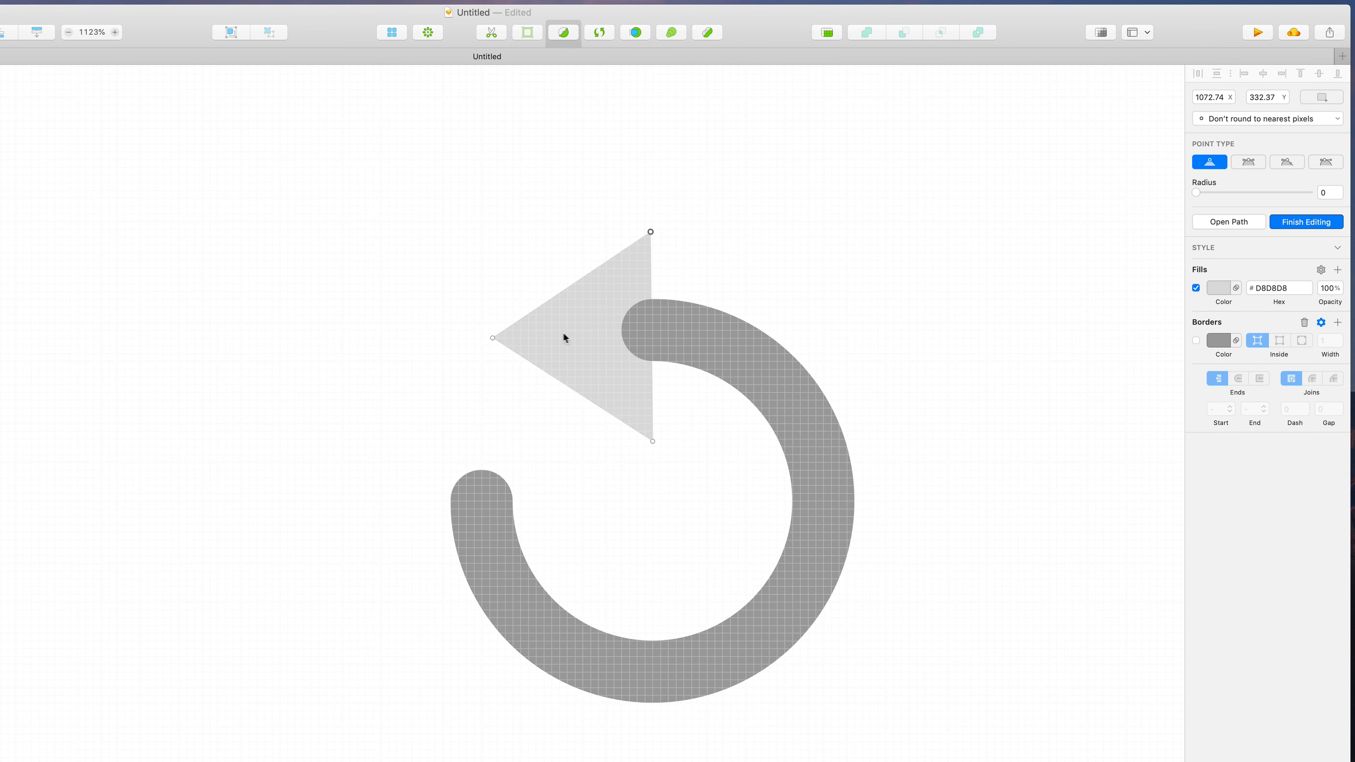
left_click(492, 338, "shift")
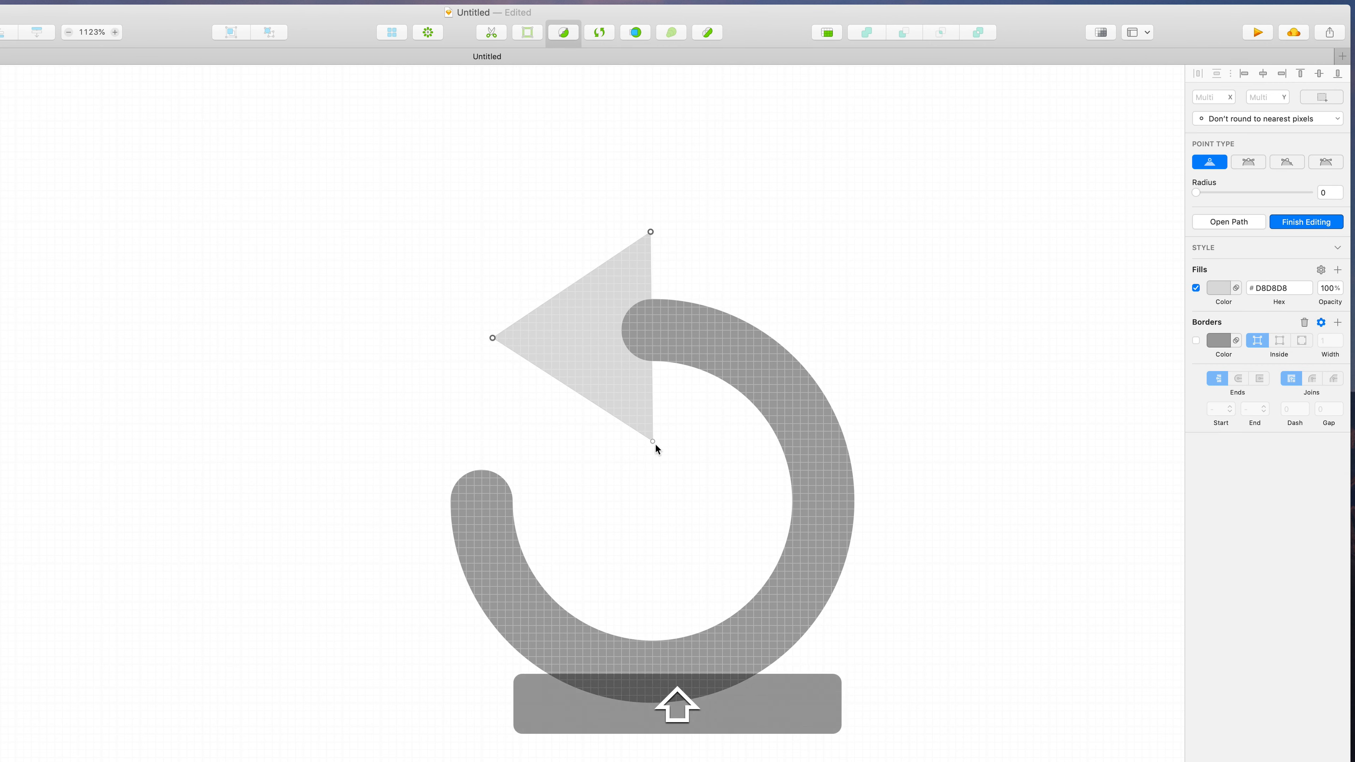
left_click(1327, 190)
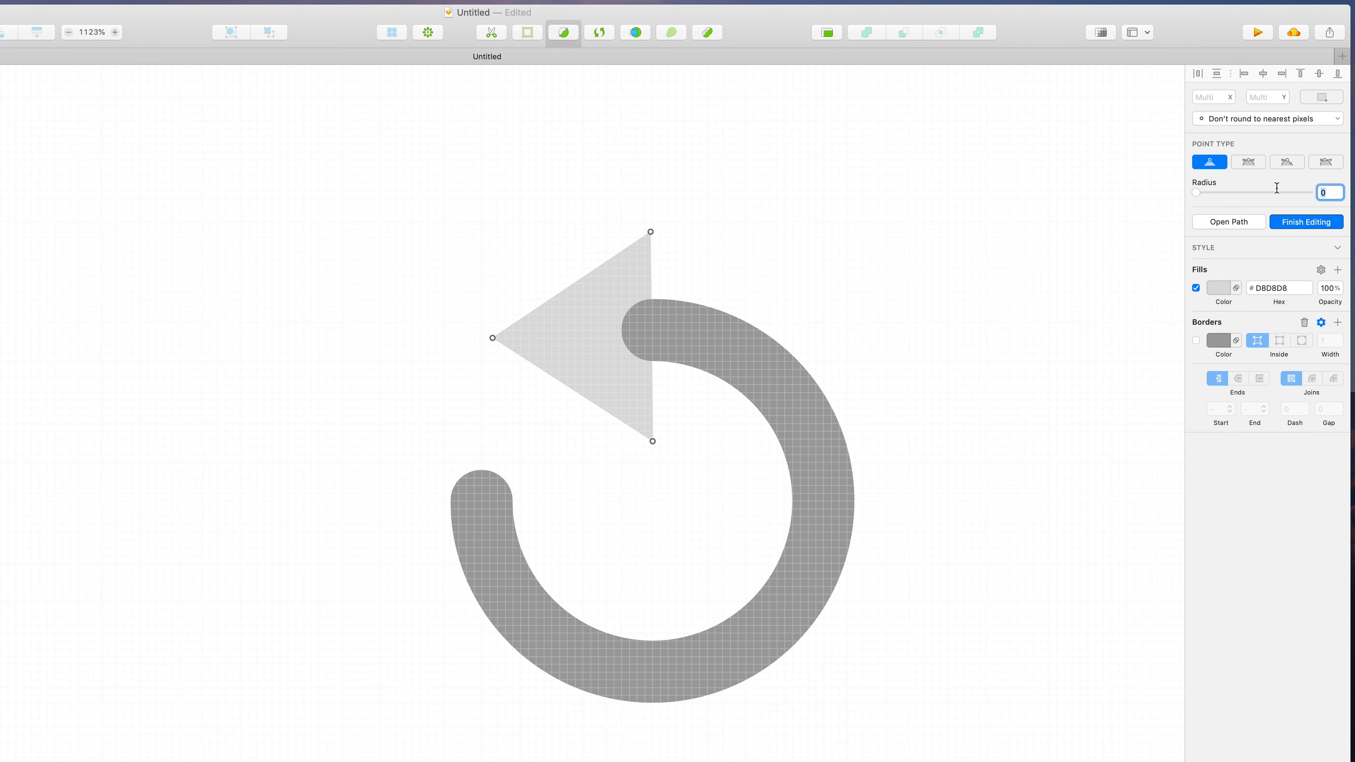
type("2")
key("Return")
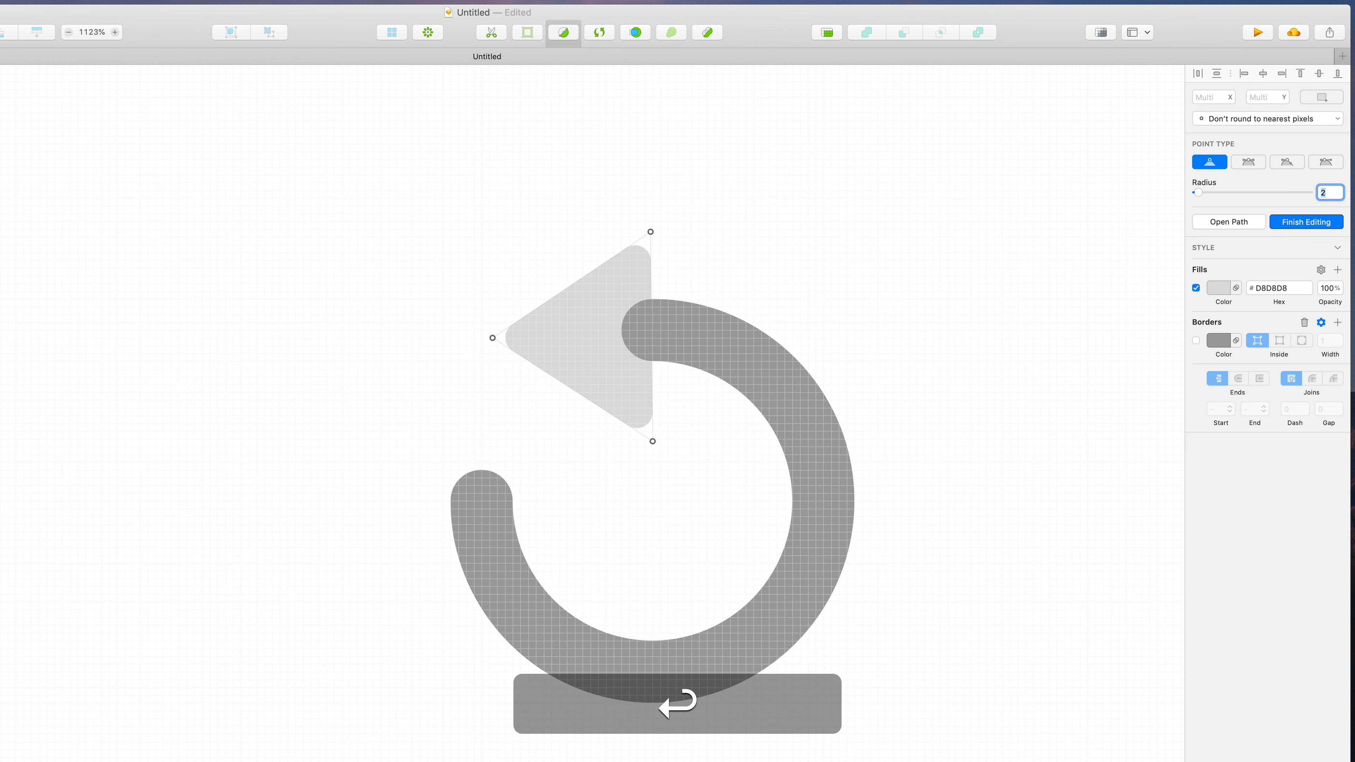
left_click(850, 246)
scroll(849, 245, "down", 5)
left_click(850, 246)
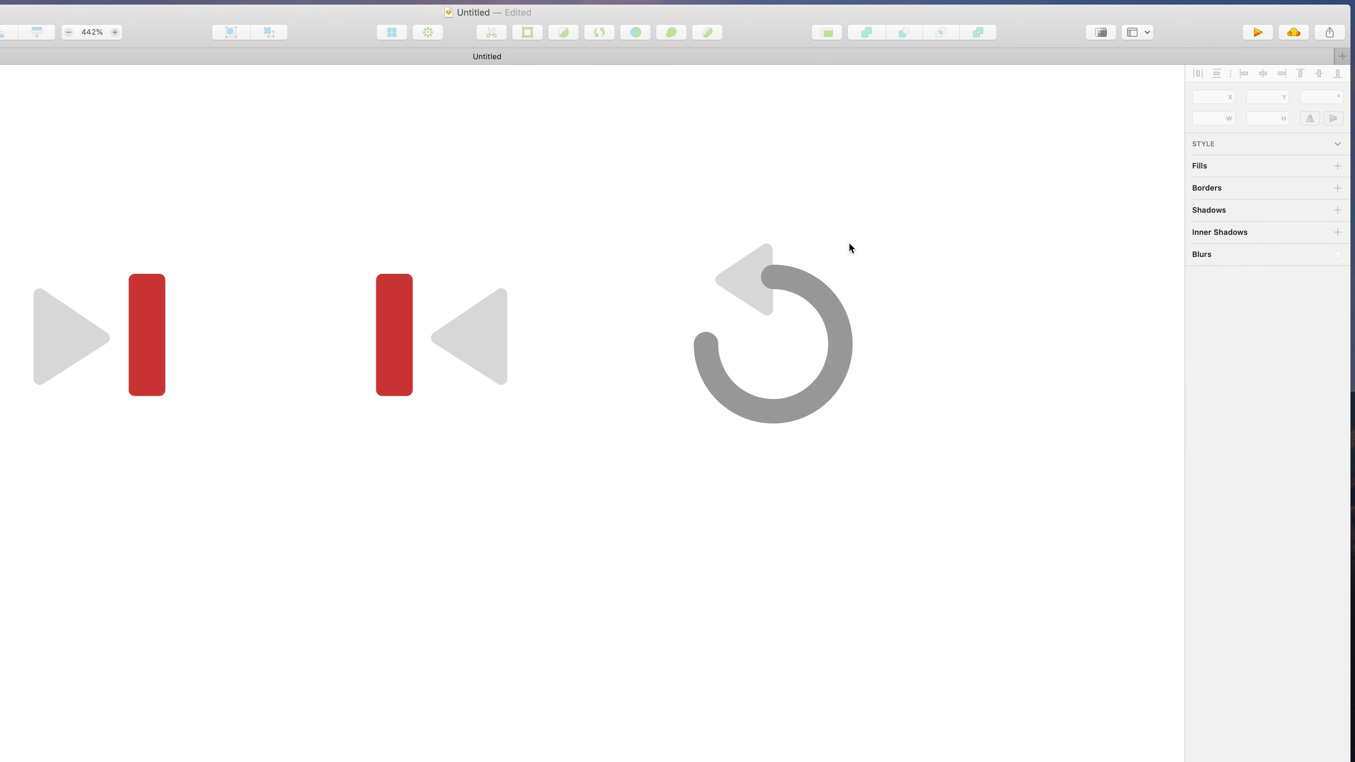
Convert the open ring's thick border into an outlined shape
left_click_drag(845, 251, 739, 318)
scroll(739, 321, "up", 5)
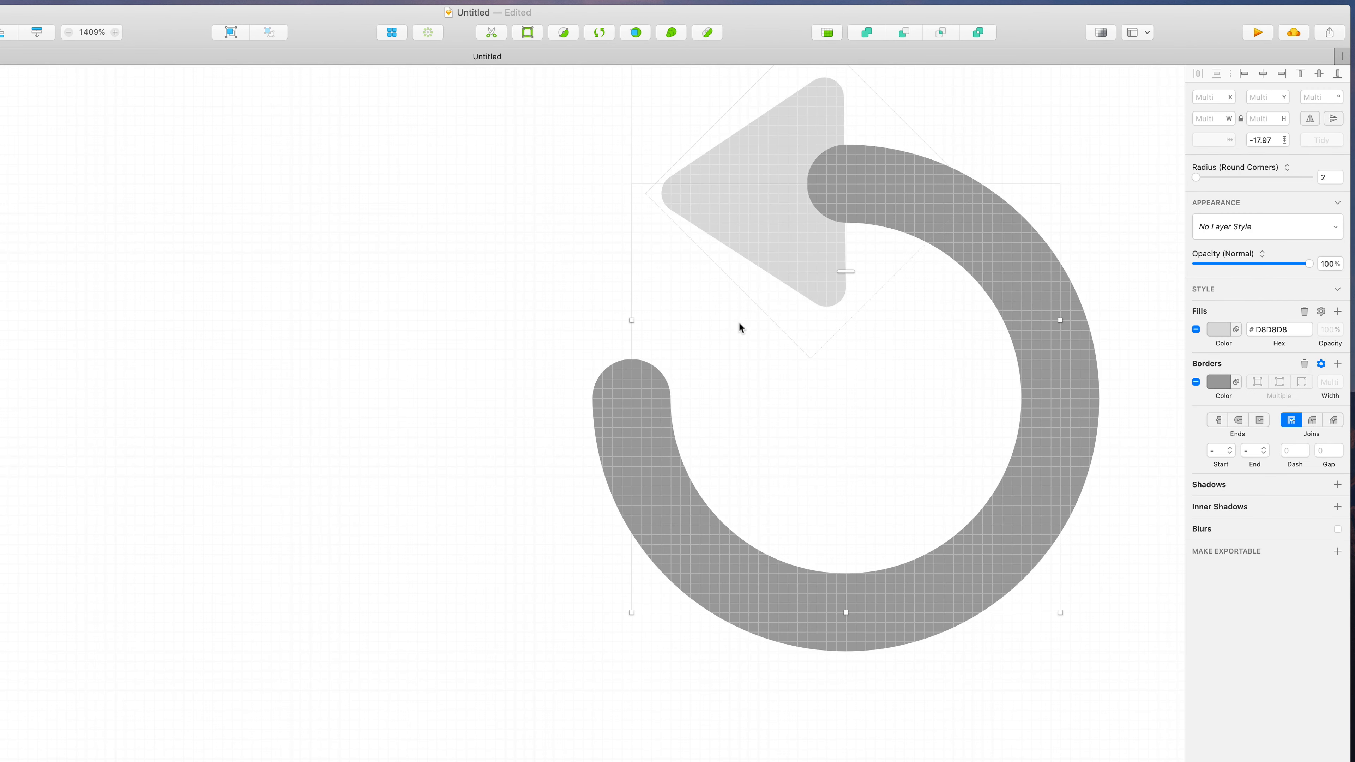
scroll(739, 328, "right", 2)
scroll(736, 235, "up", 3)
scroll(736, 235, "right", 3)
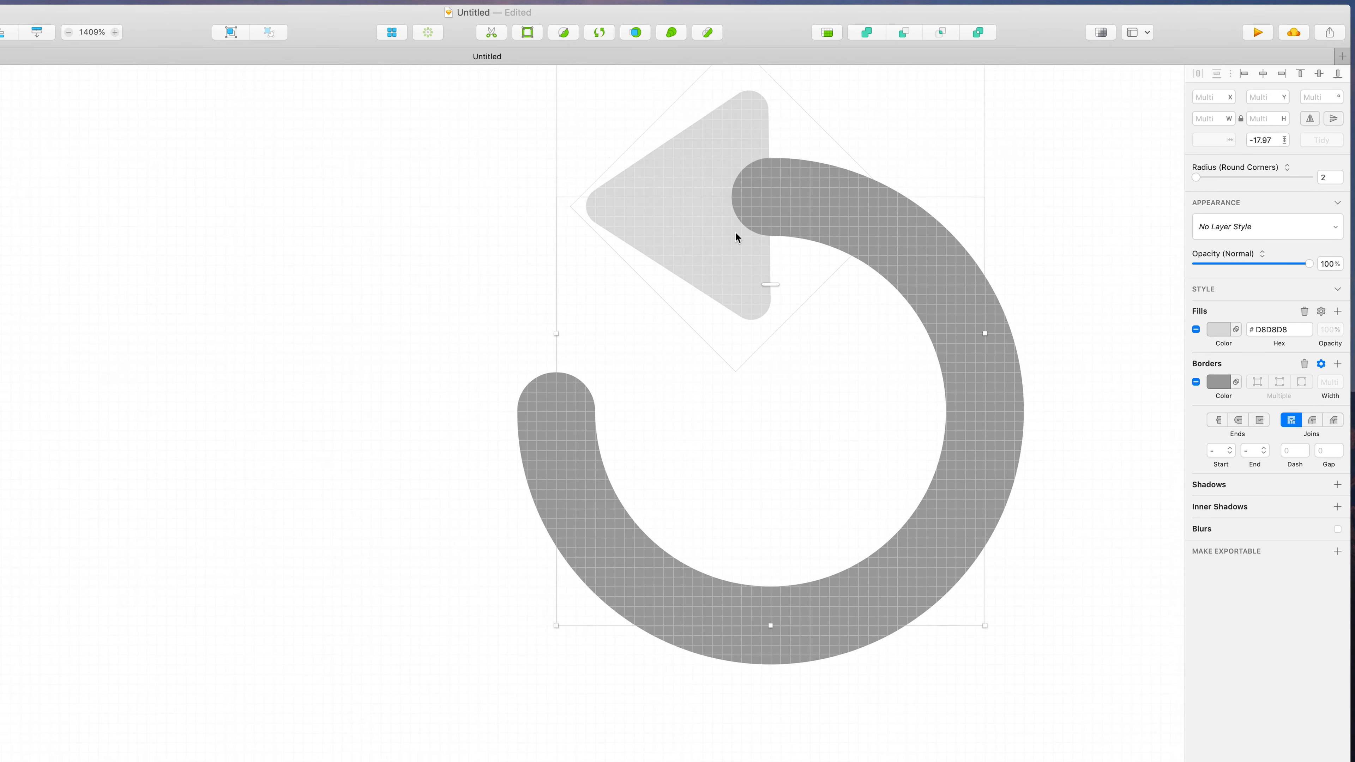
left_click_drag(1007, 406, 865, 492)
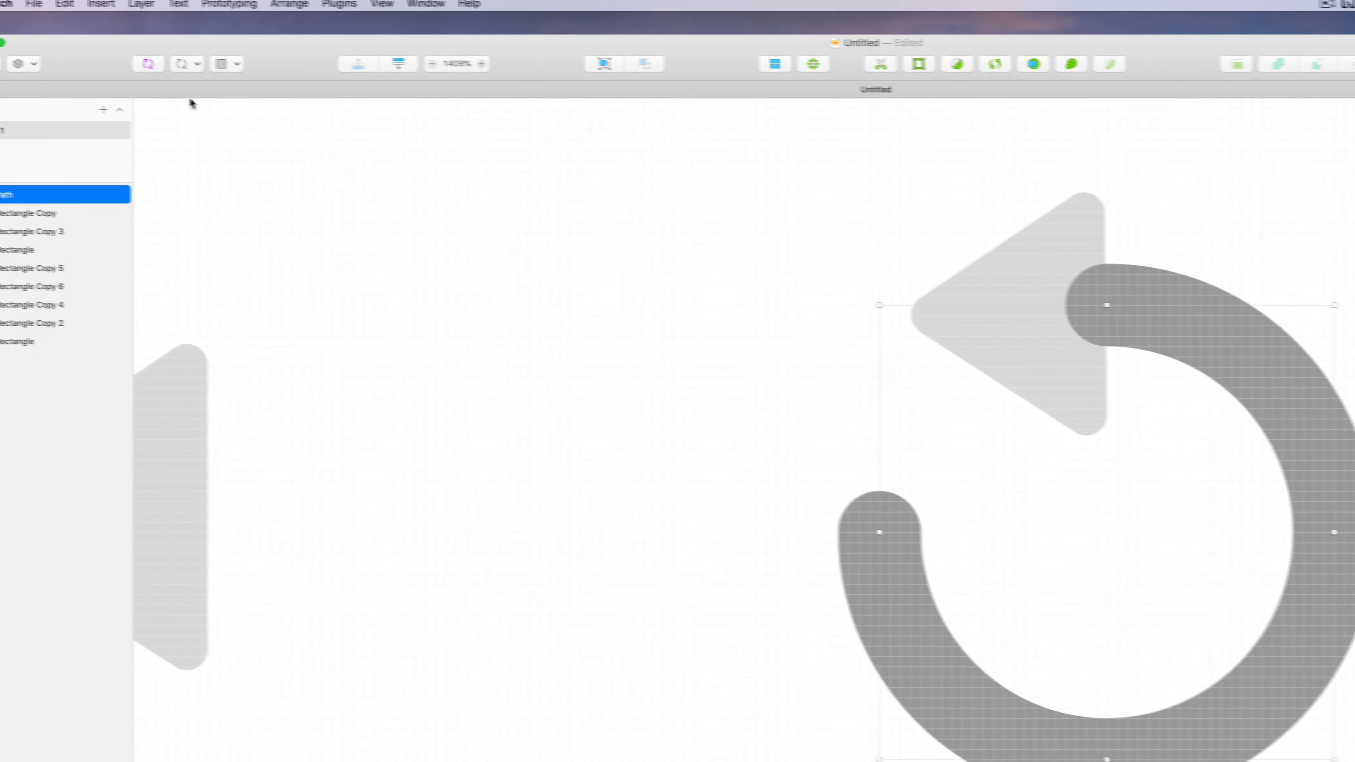
left_click(209, 8)
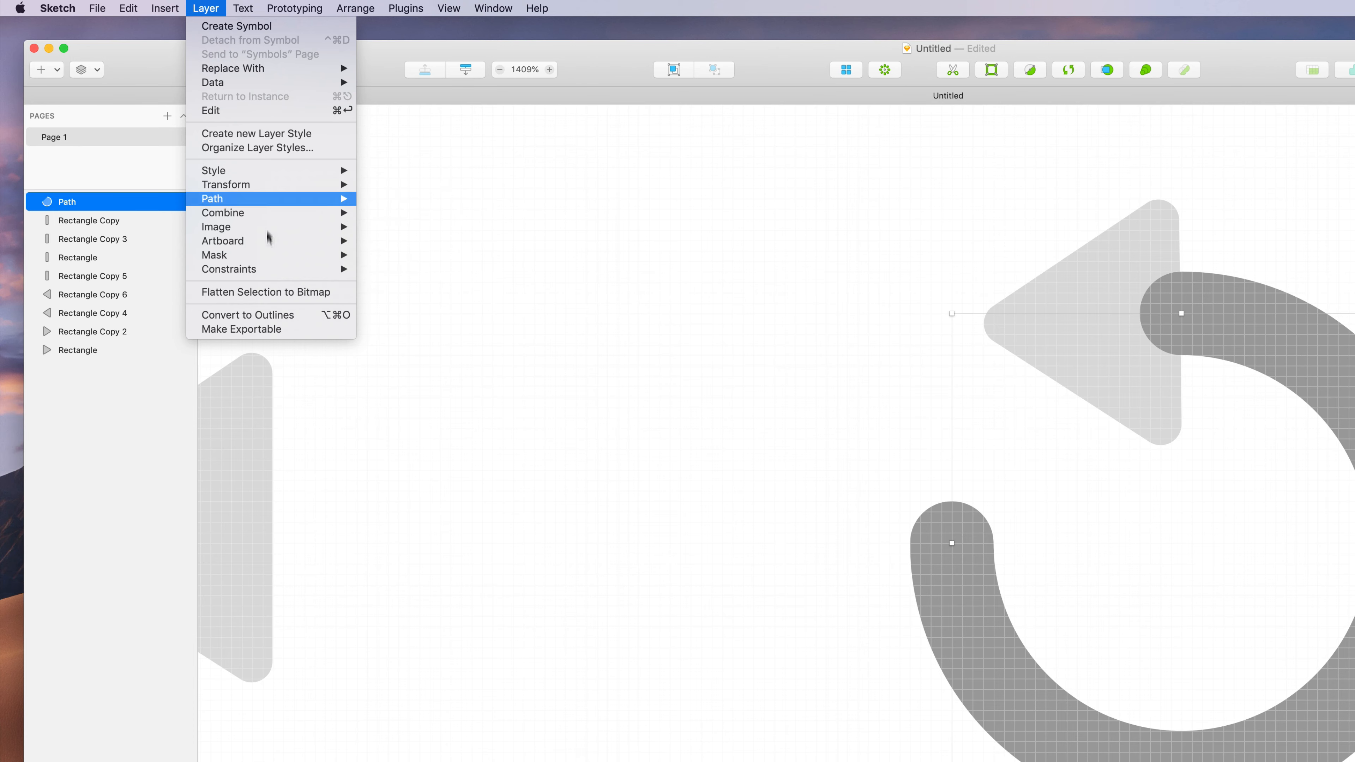
left_click(250, 314)
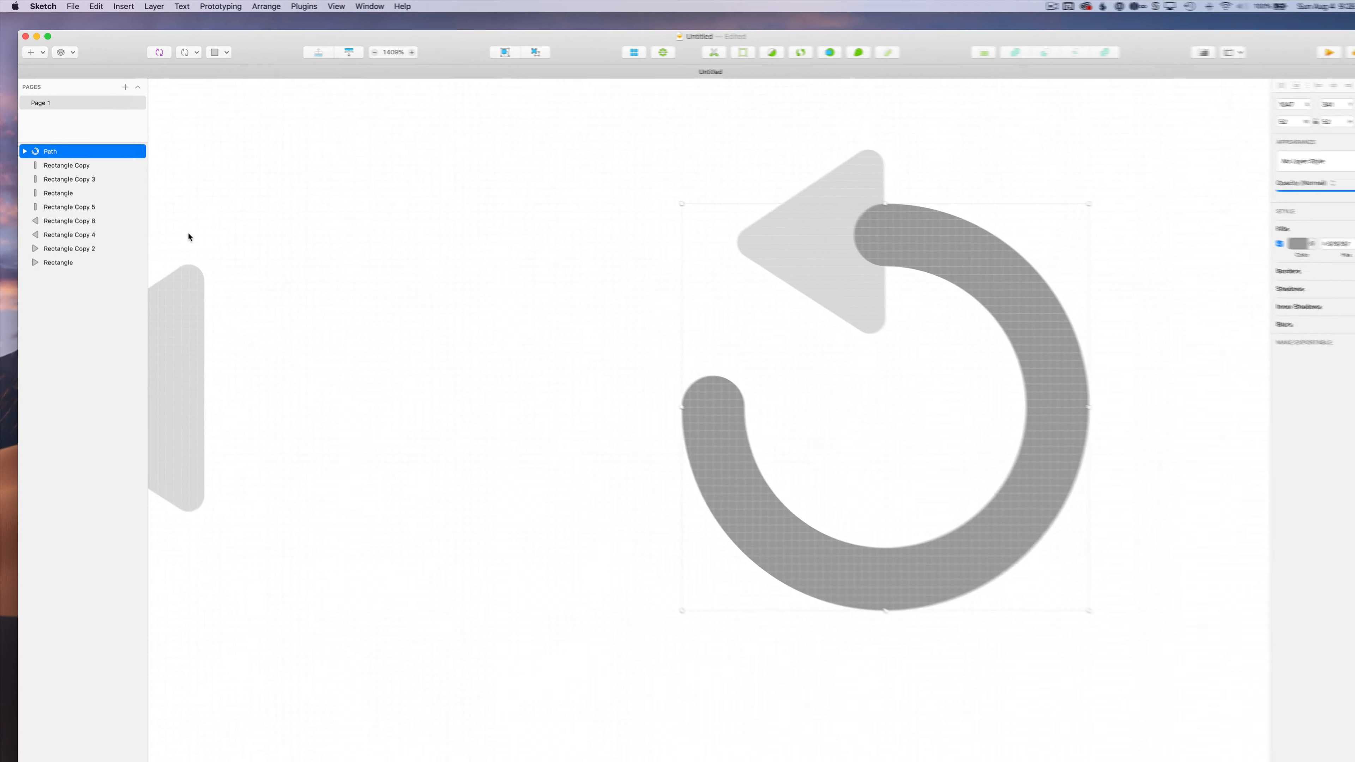
Flatten the ring's free rounded end by moving its topmost anchor point straight down to about Y 364
double_click(684, 407)
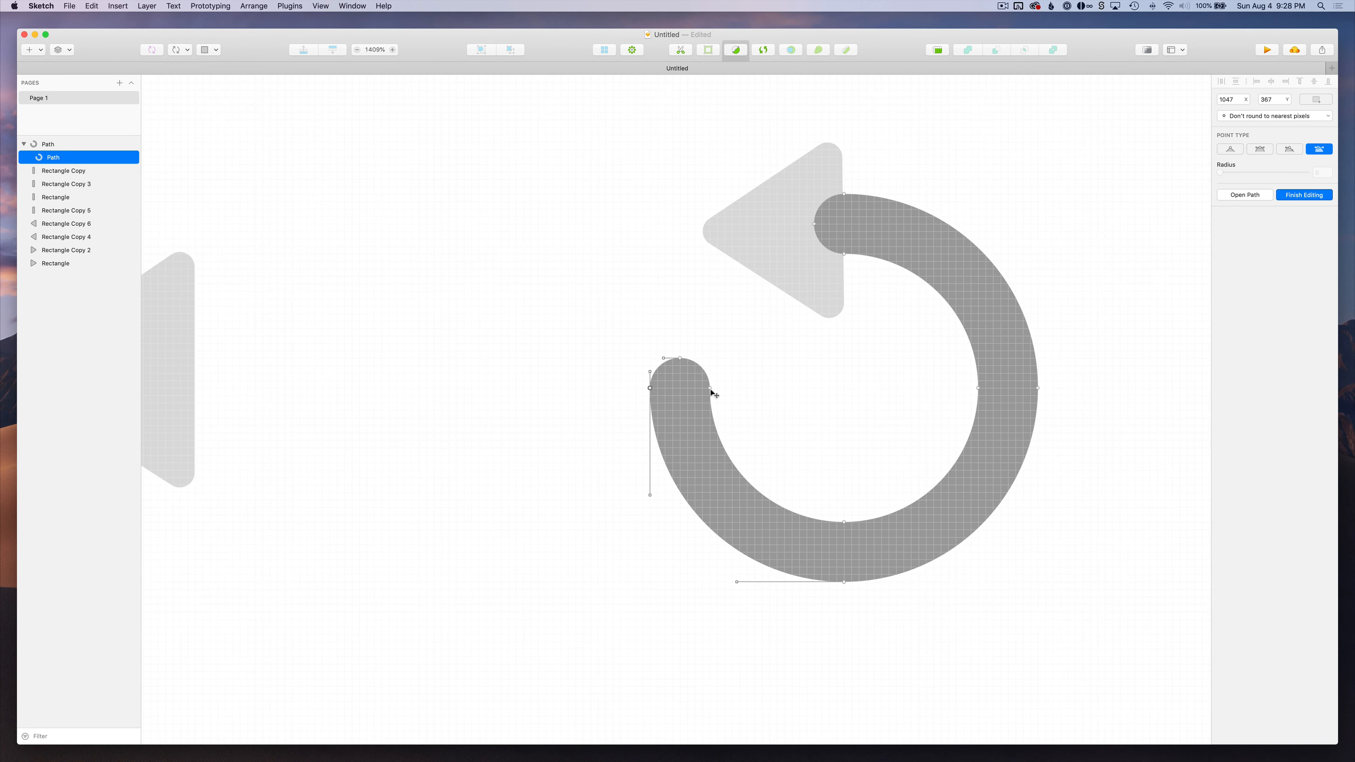
scroll(681, 363, "up", 5)
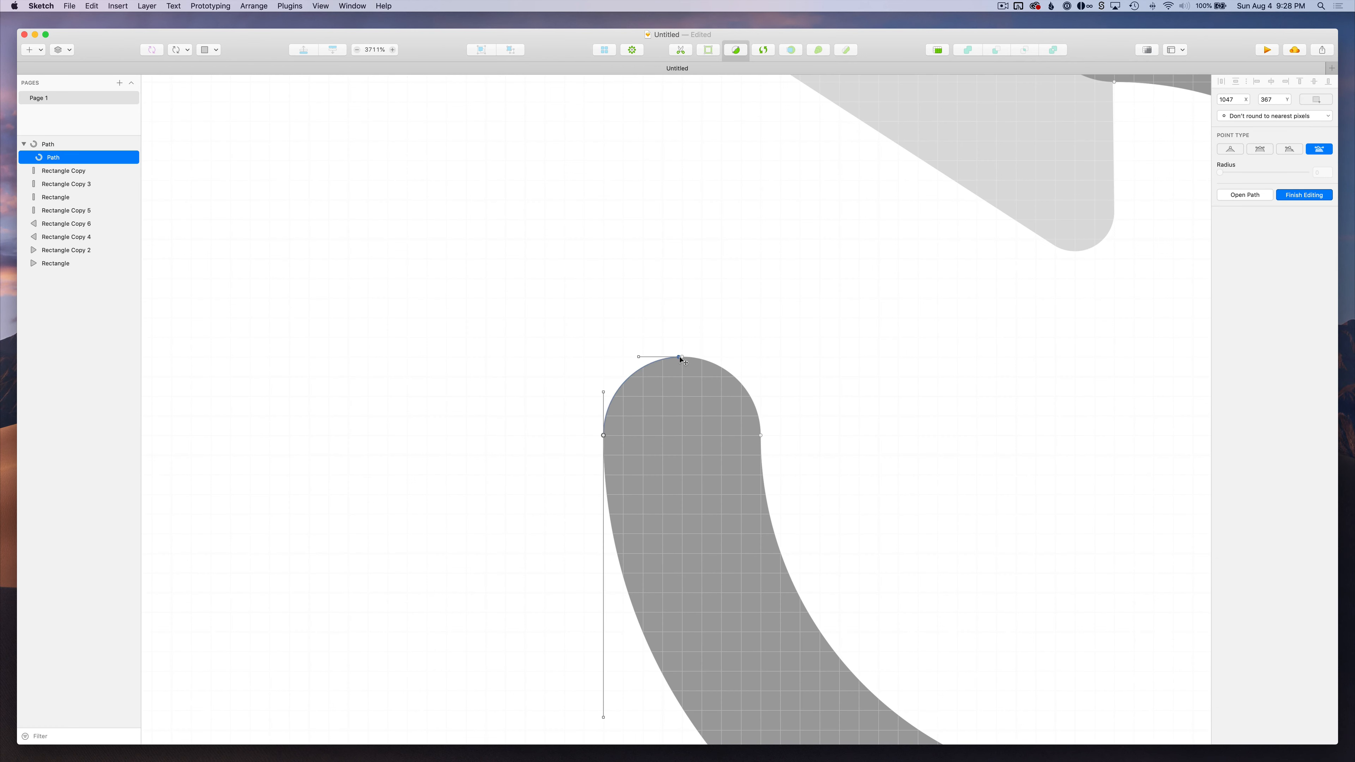
left_click_drag(682, 359, 683, 385)
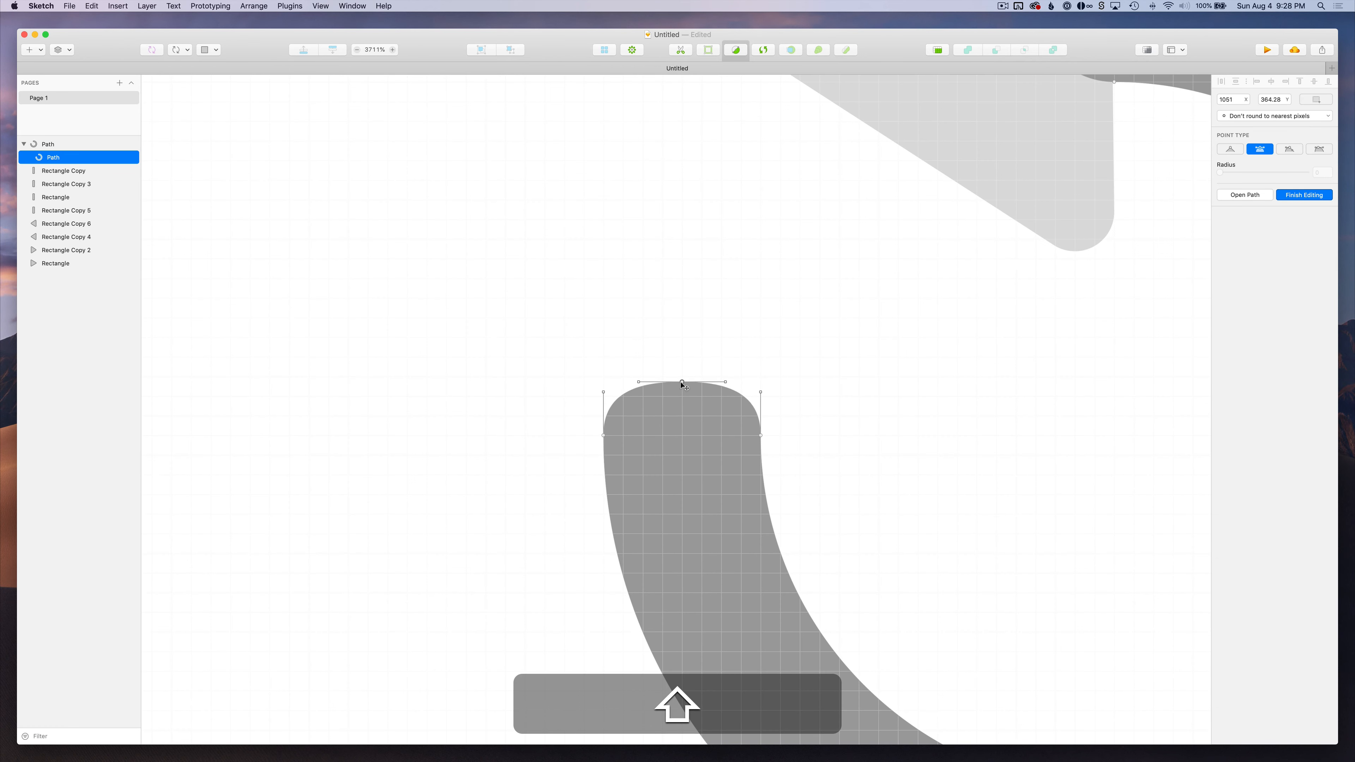
scroll(684, 385, "down", 10)
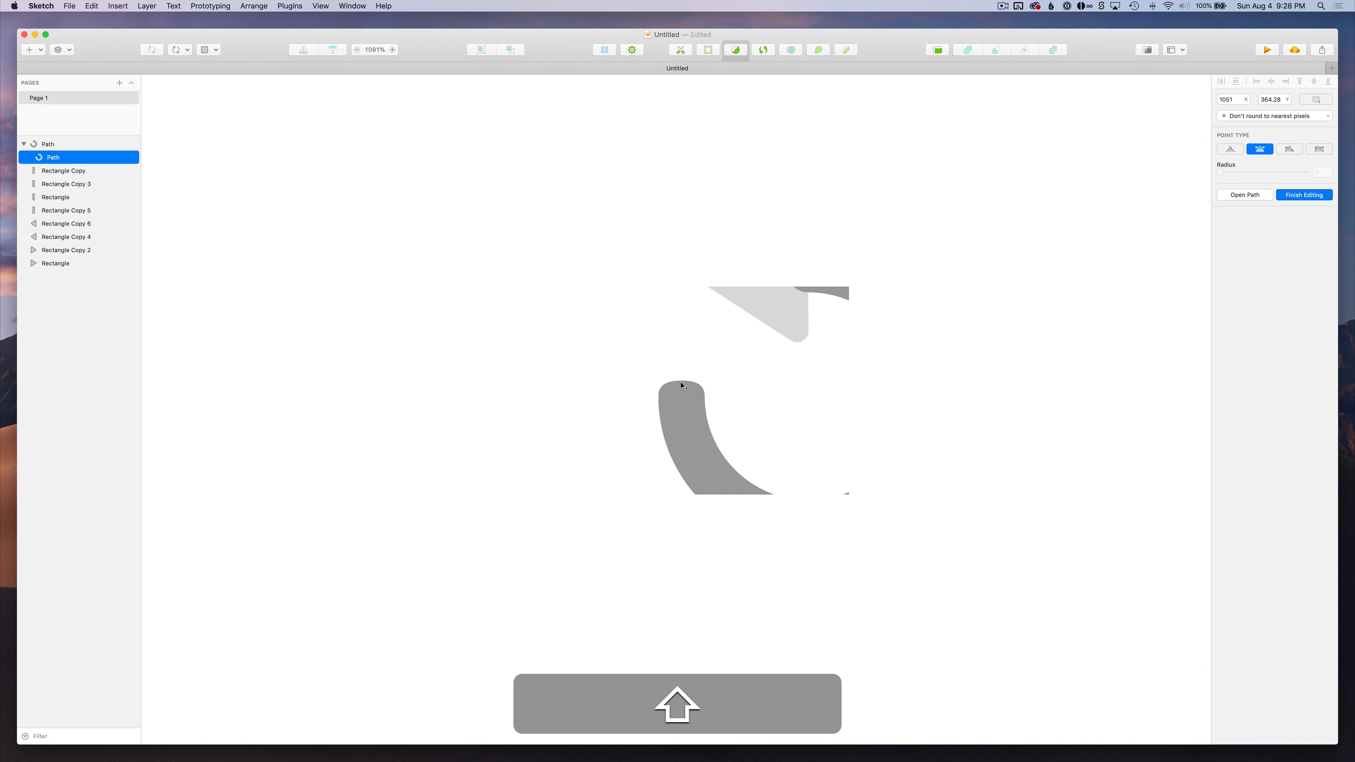
key("Return")
left_click(641, 374)
scroll(642, 375, "left", 3)
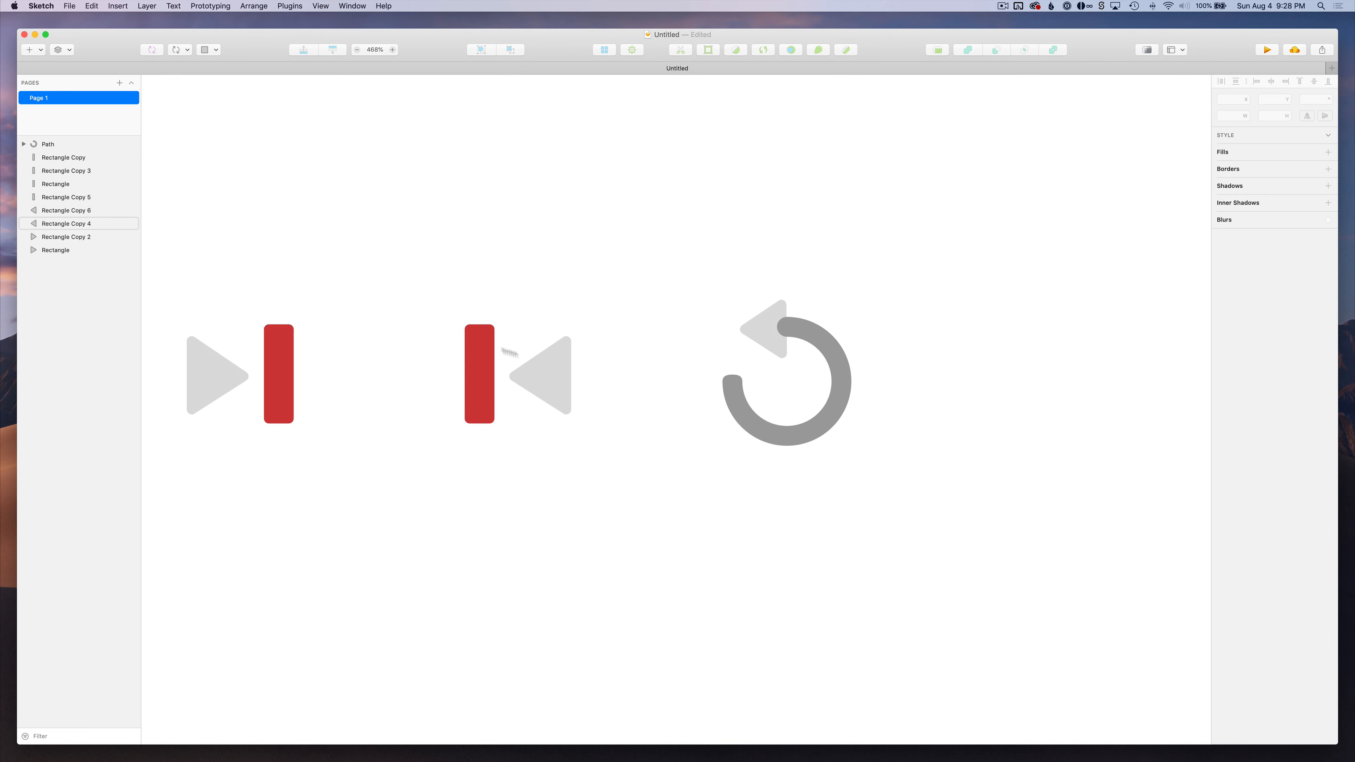
Combine the triangle and the ring of the circular arrow into one shape with a Union operation
scroll(784, 393, "up", 4)
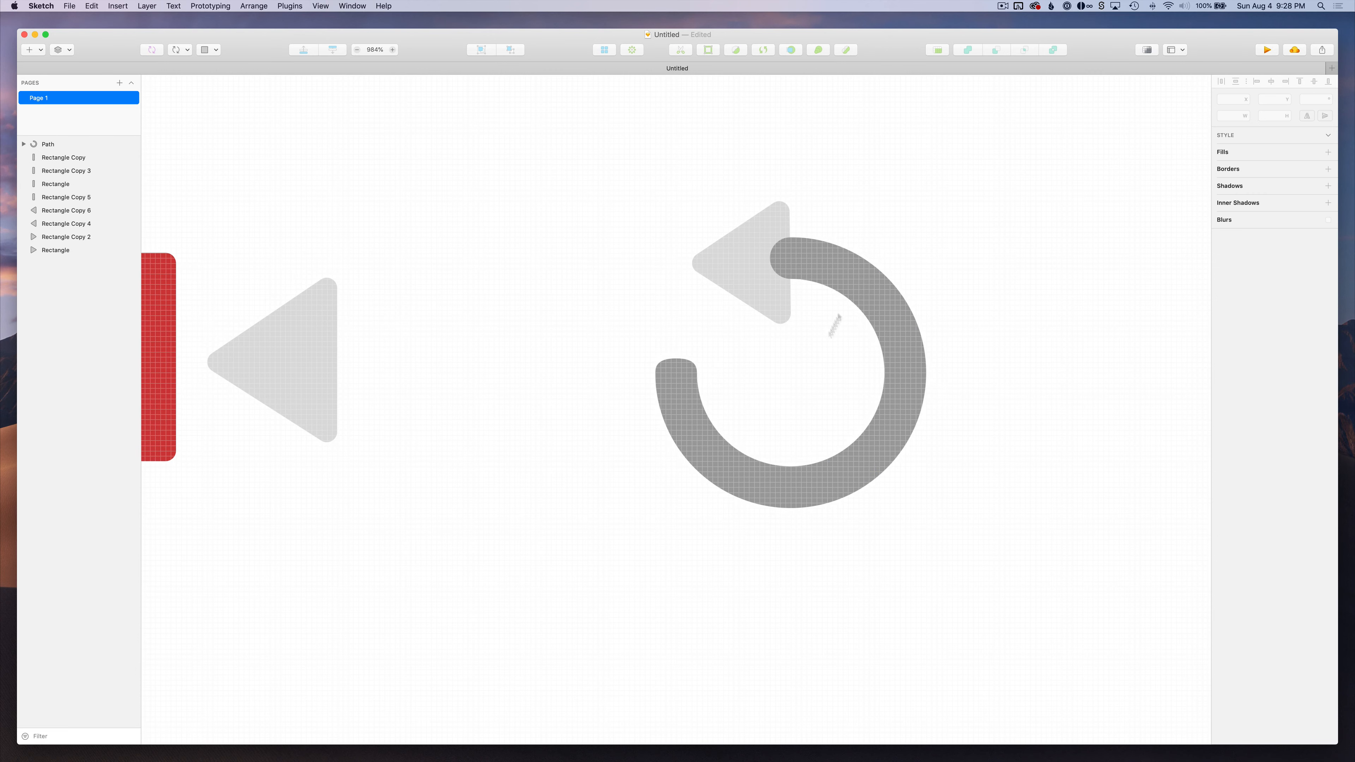
left_click_drag(980, 192, 648, 486)
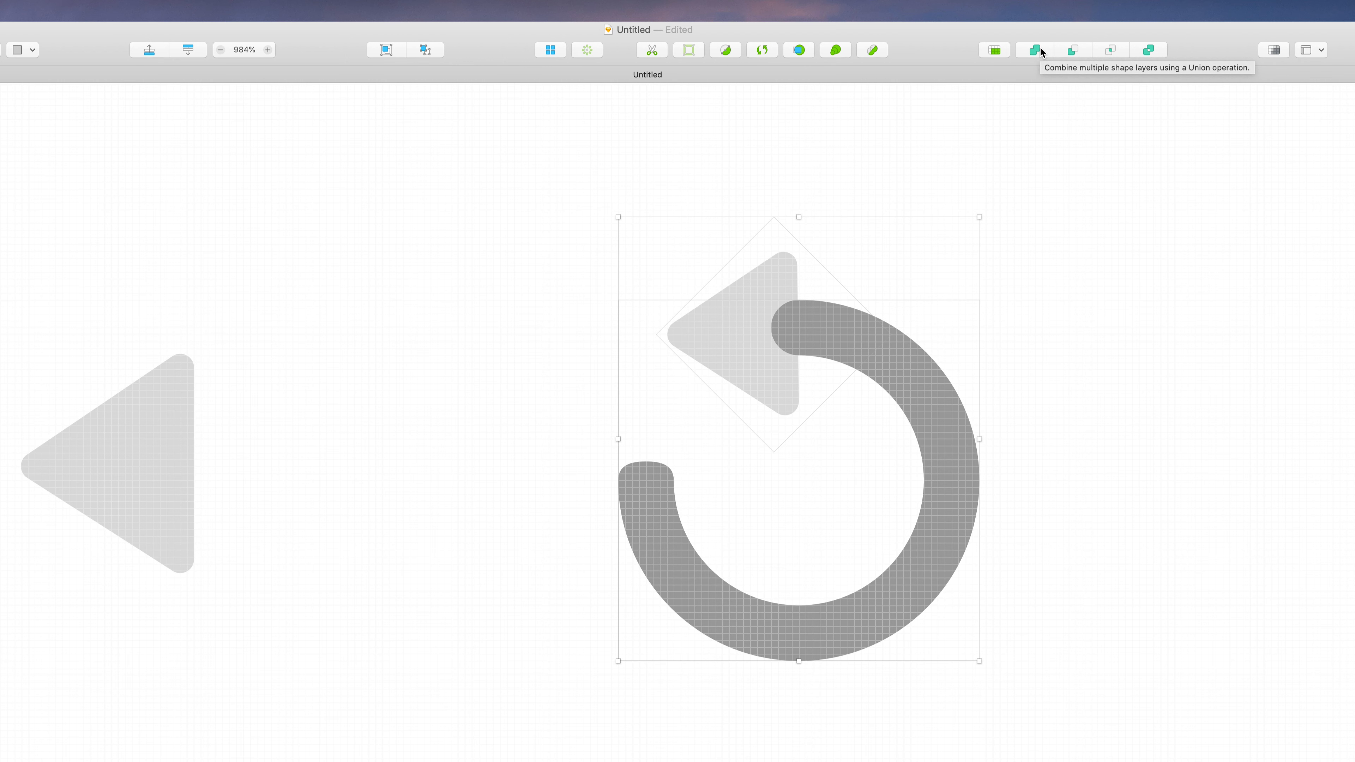
left_click(1035, 50)
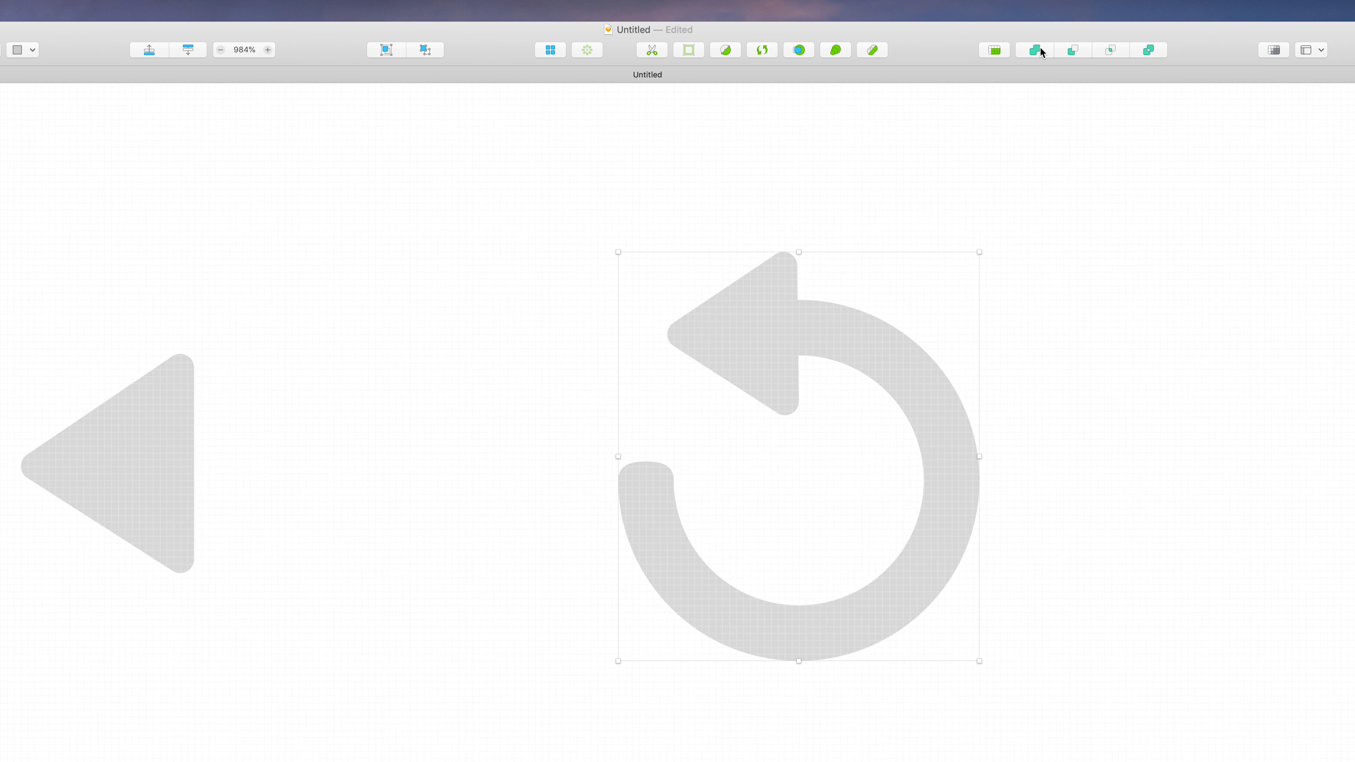
left_click(1019, 283)
Enlarge the arrowhead triangle inside the combined circular arrow slightly, scaling it from its centre
scroll(1020, 283, "down", 5)
scroll(1019, 283, "up", 8)
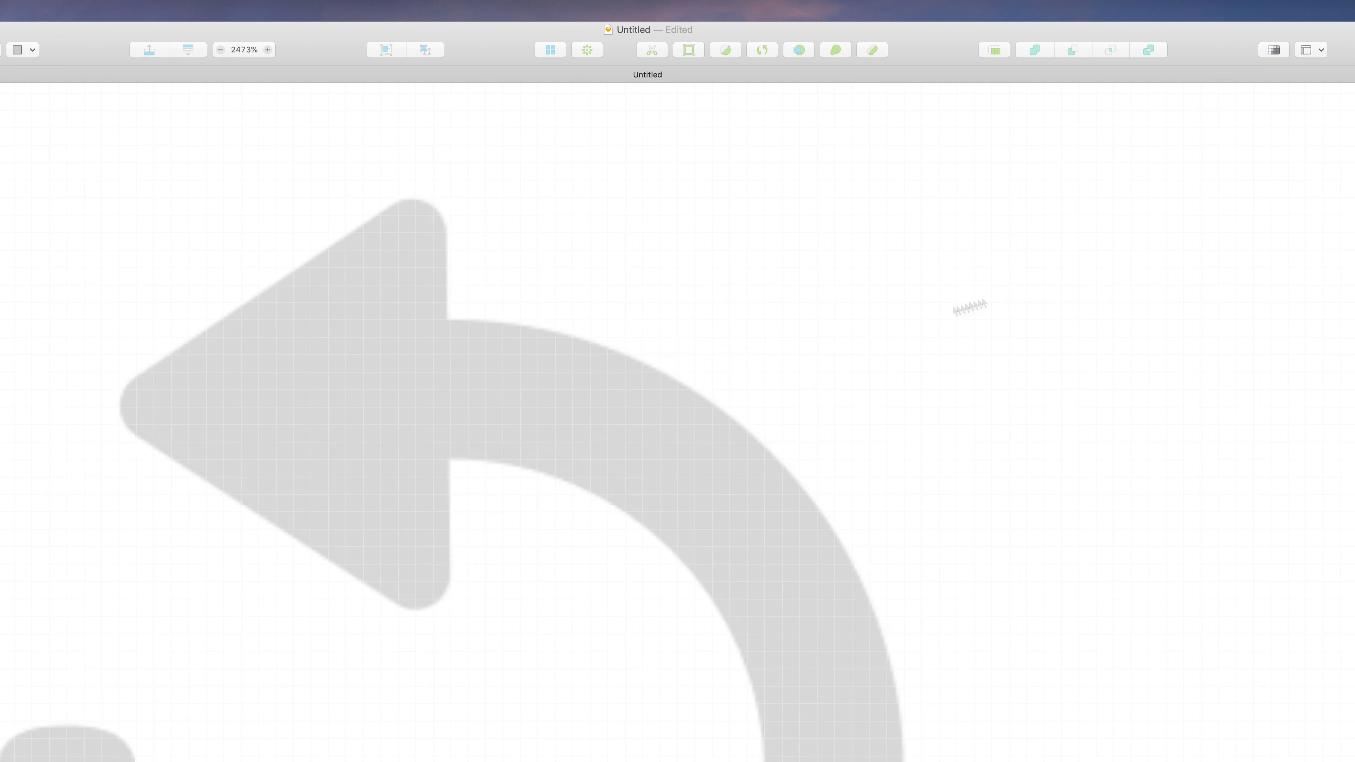
left_click(387, 328)
left_click_drag(387, 331, 455, 369)
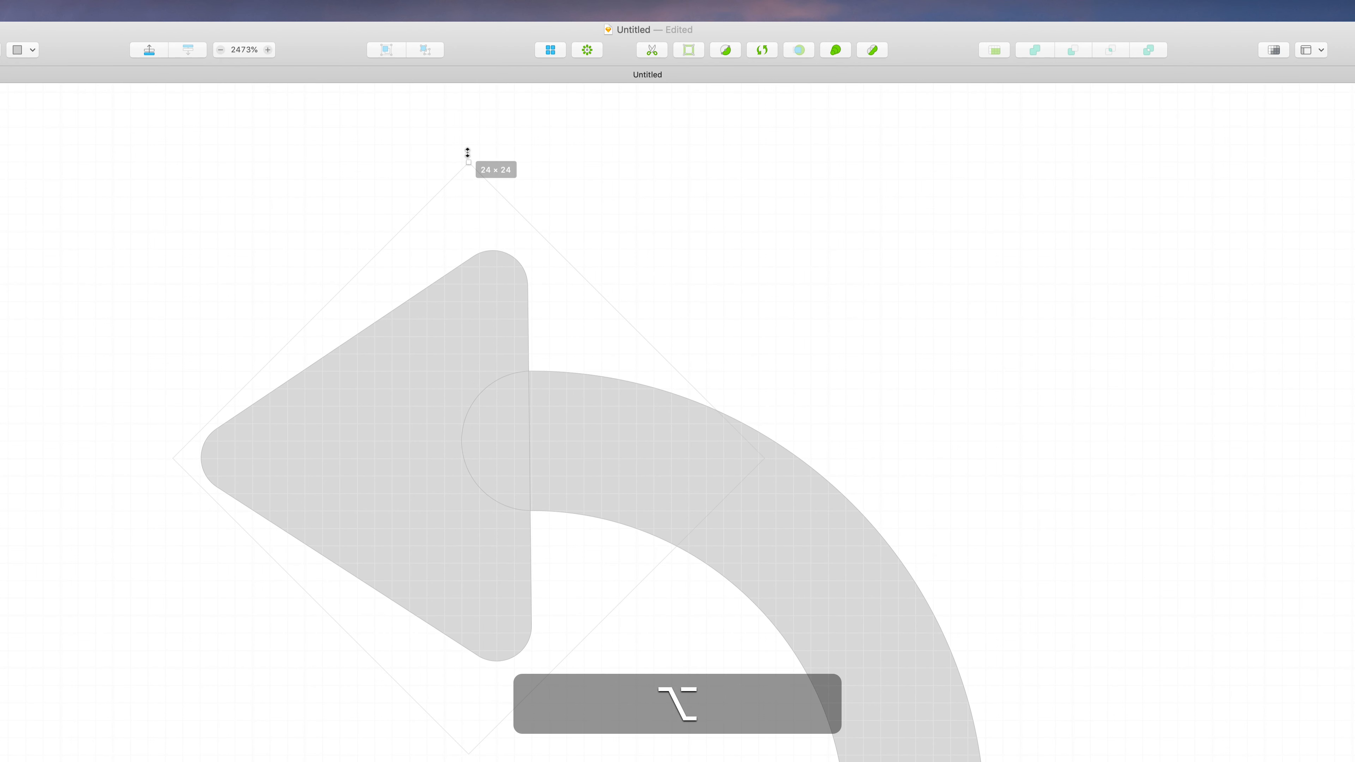
left_click_drag(468, 153, 468, 144)
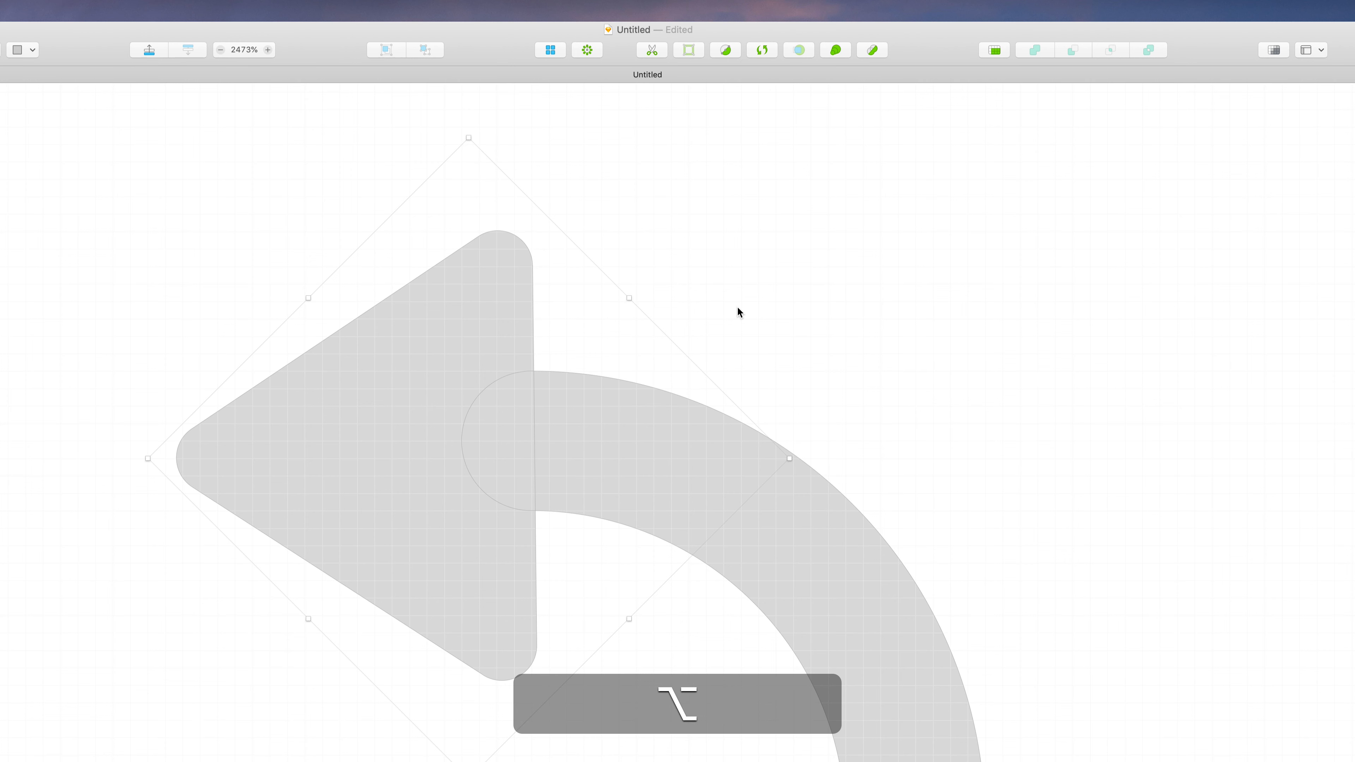
scroll(737, 306, "down", 10)
left_click(814, 278)
Move the circular arrow icon horizontally closer to the skip back icon, to X 1017
scroll(814, 278, "left", 5)
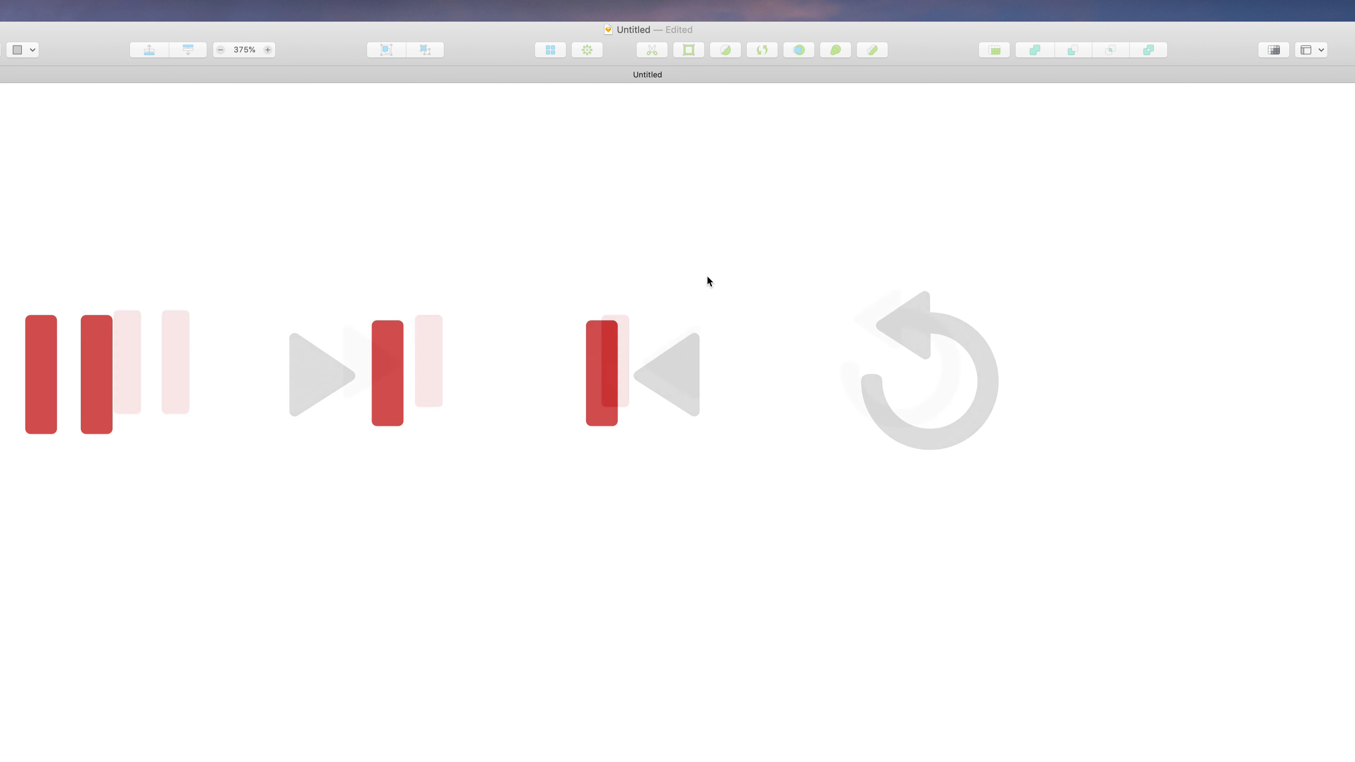
scroll(707, 281, "down", 5)
scroll(707, 281, "left", 5)
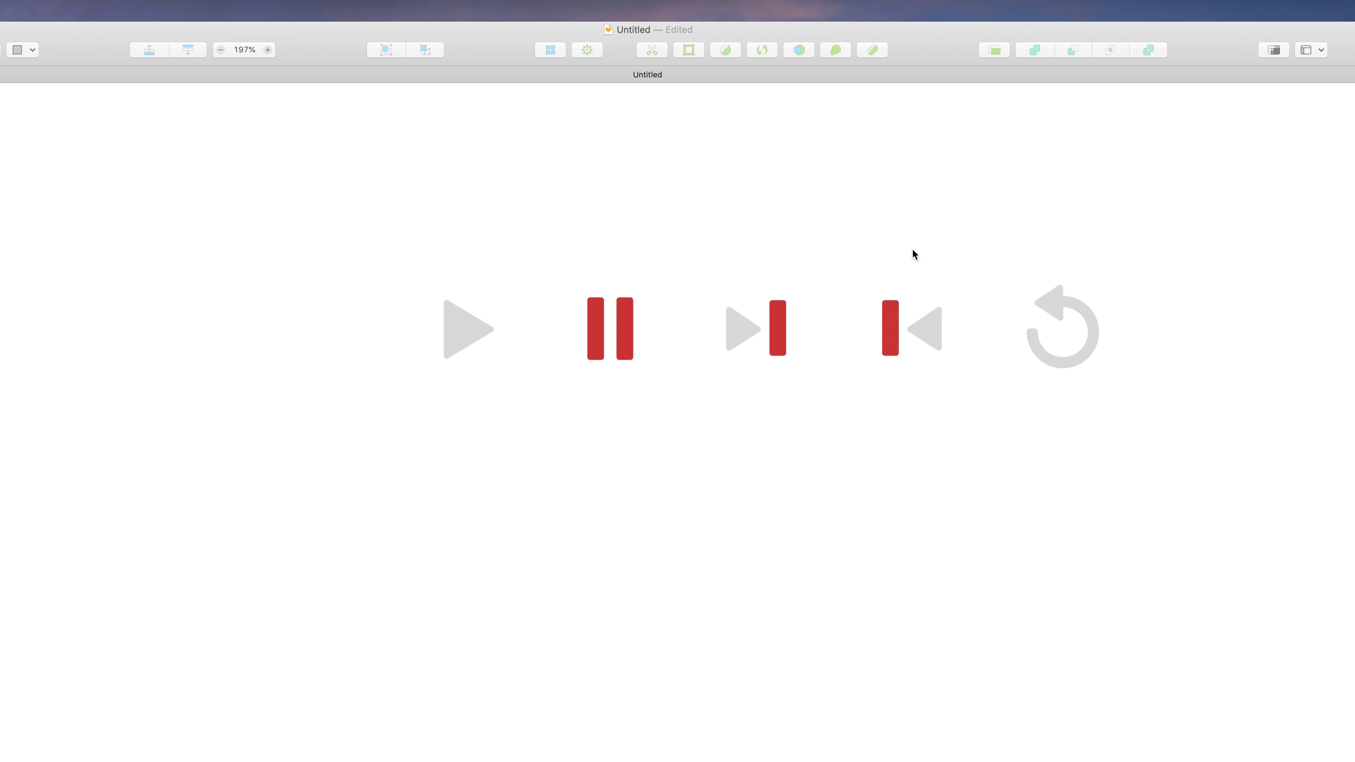
scroll(913, 255, "up", 3)
left_click_drag(1277, 306, 1062, 506)
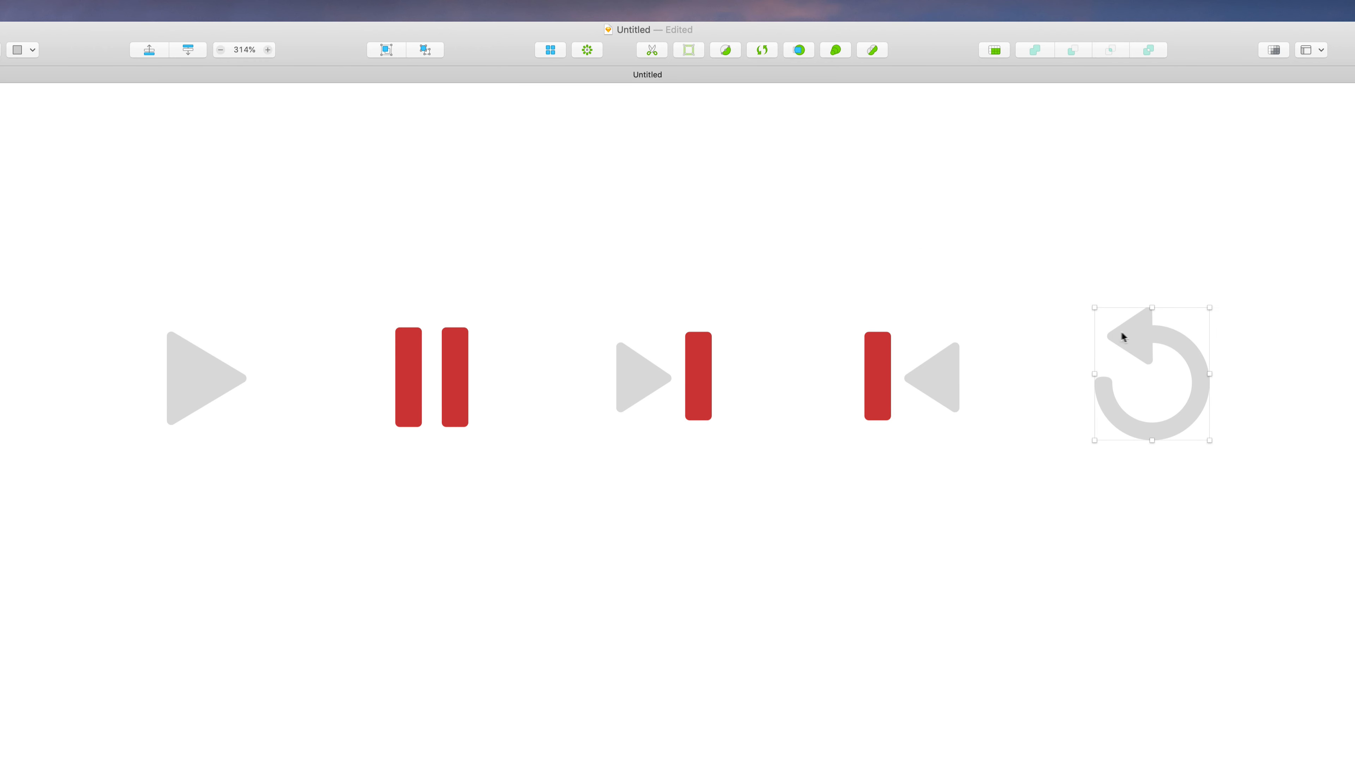
left_click_drag(1124, 337, 1080, 339)
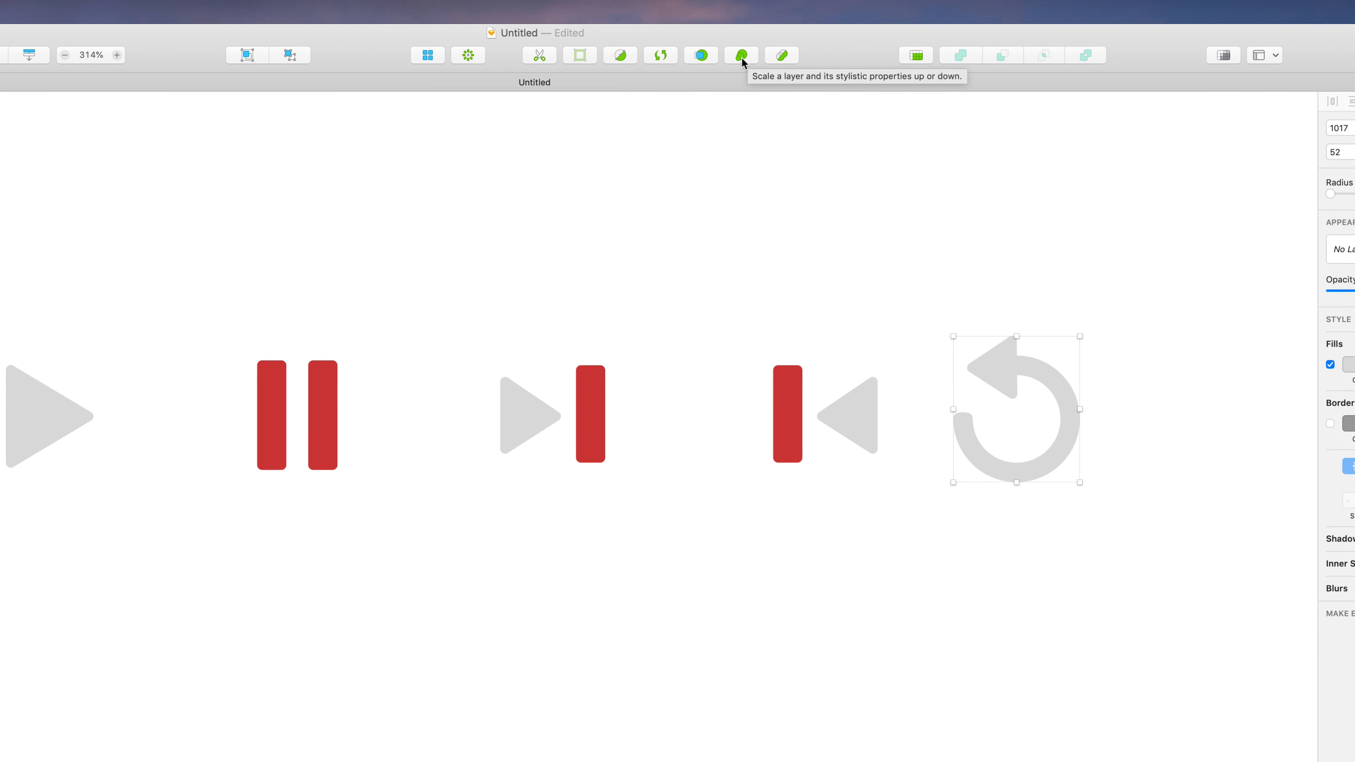
Scale the circular arrow icon down to 45 by 52 pixels from its bottom-right corner
left_click(745, 58)
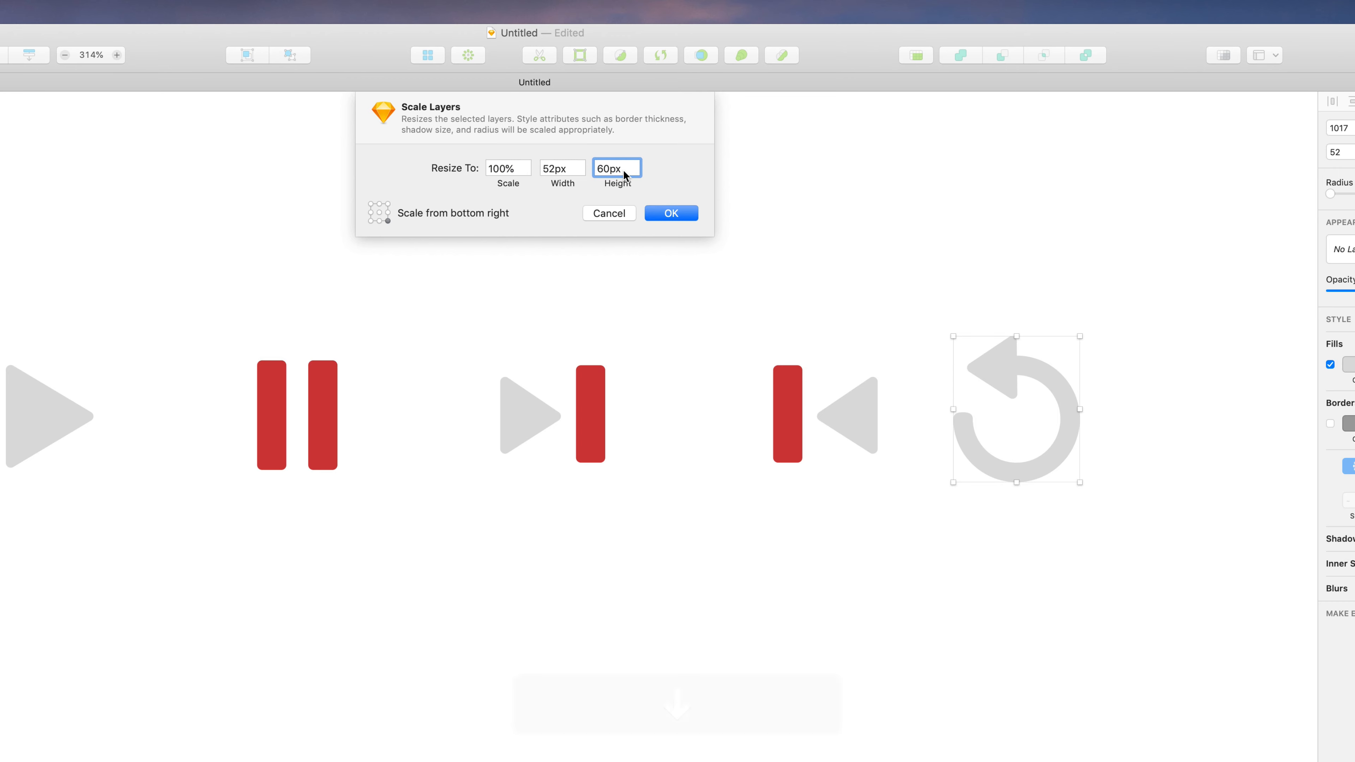
key("Down")
key("Down")
key("Down")
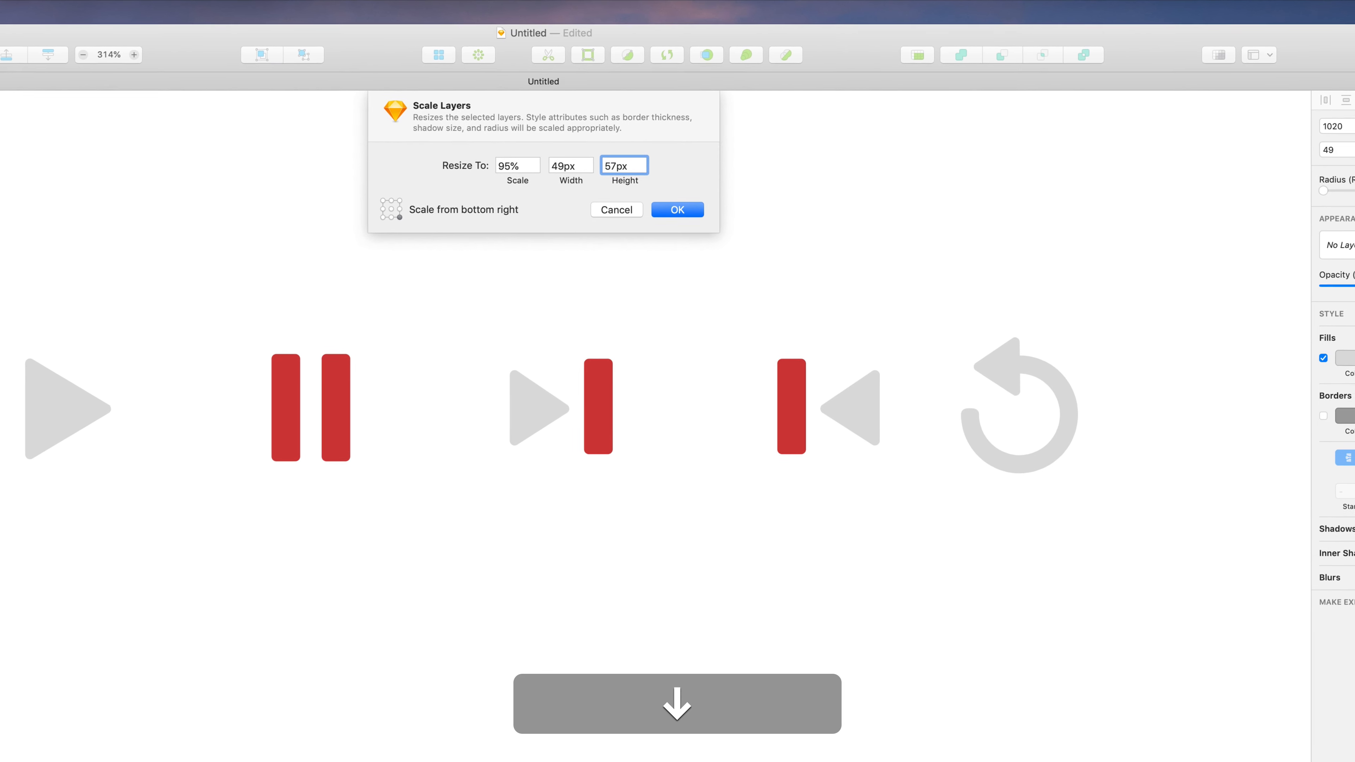
key("Down")
key("Down")
key("Down")
key("Down")
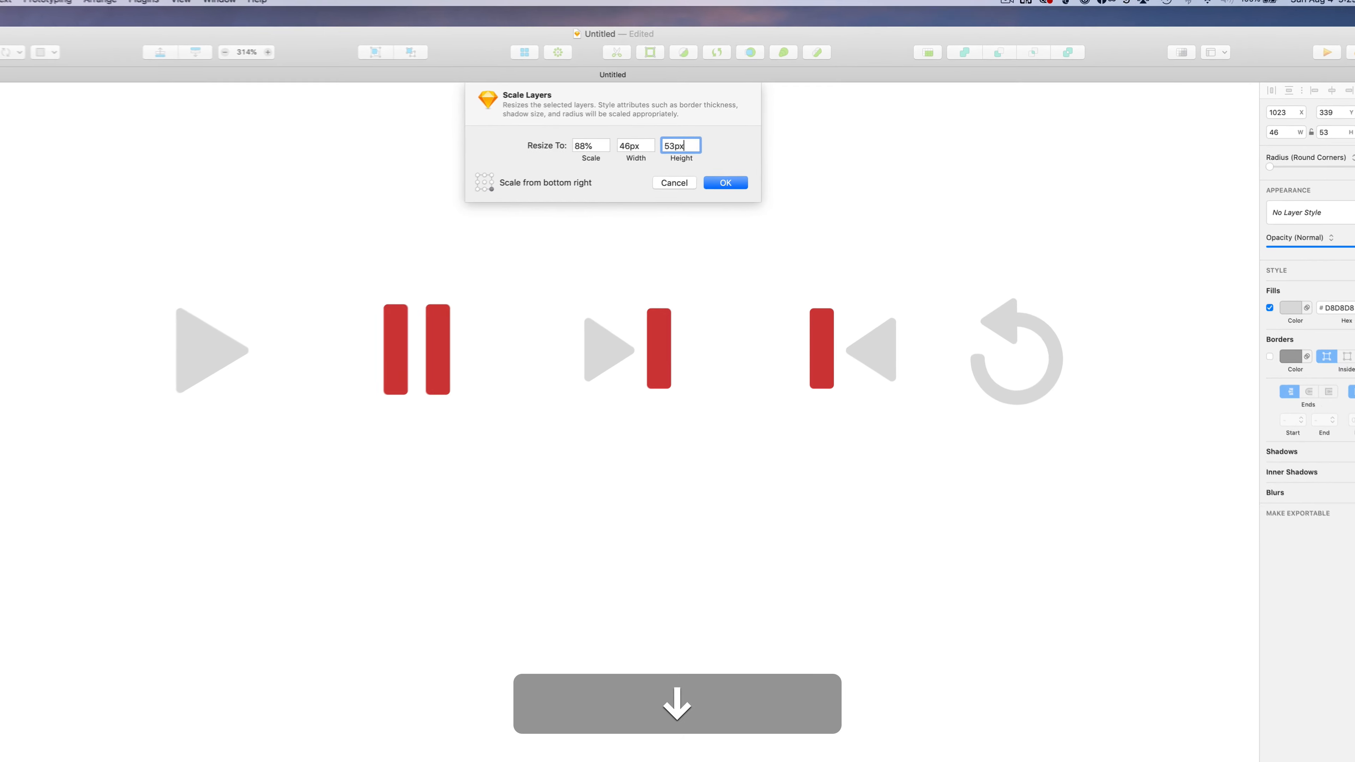
key("Return")
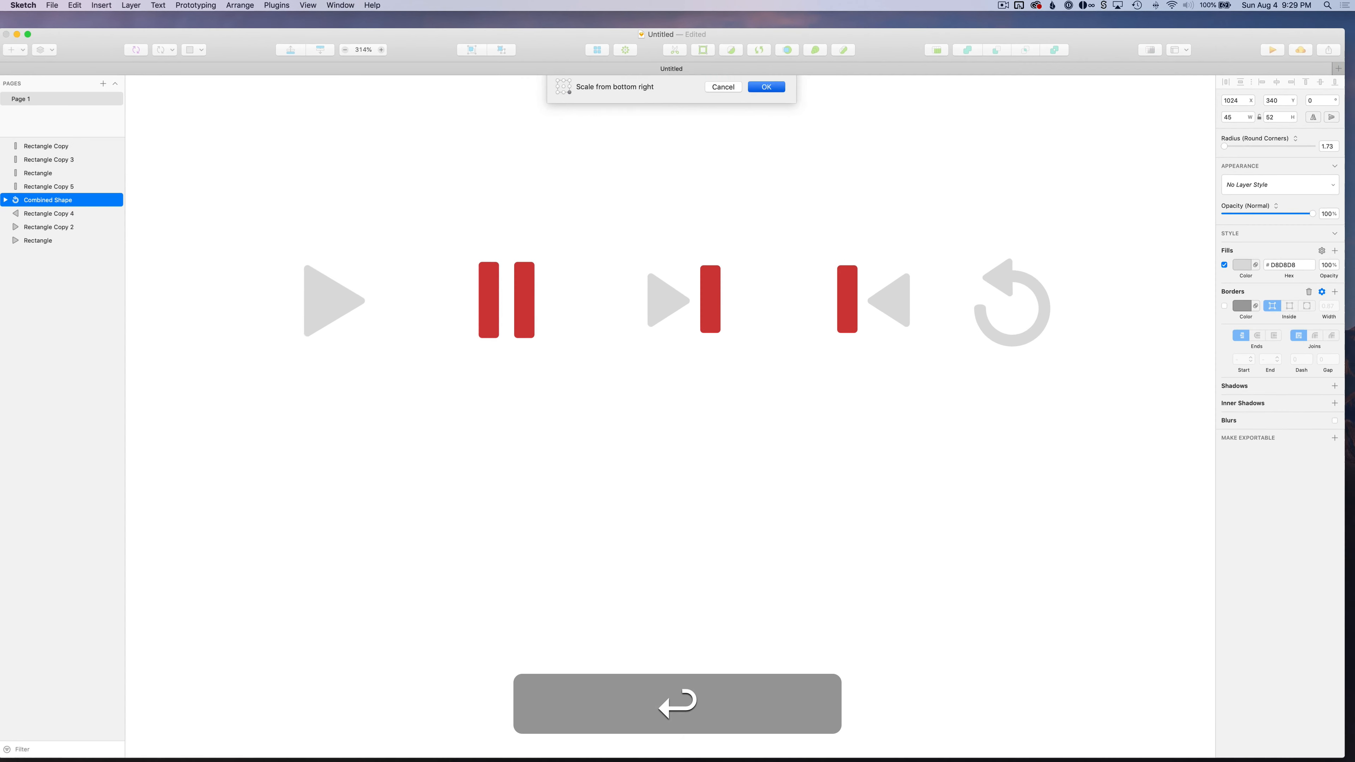
scroll(1057, 315, "up", 5)
left_click(1056, 316)
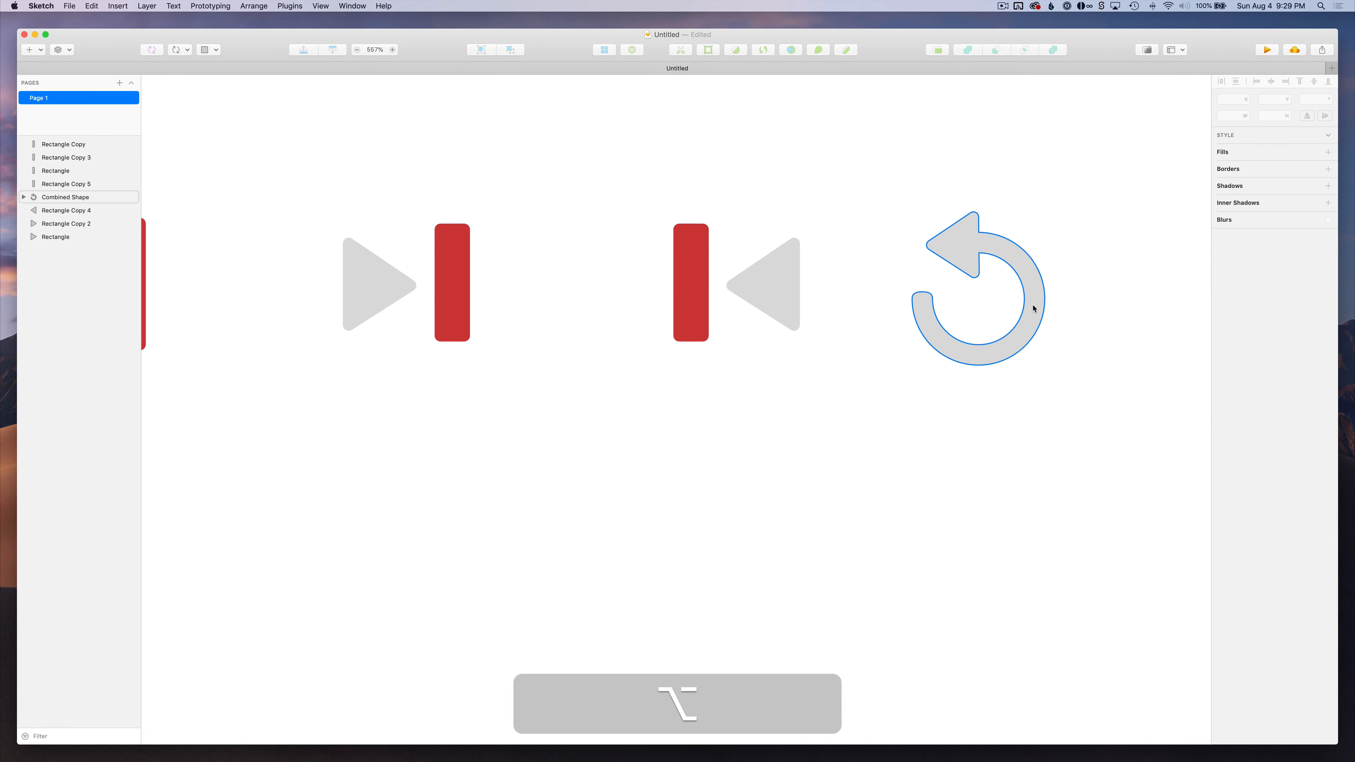
left_click(1033, 308)
double_click(1033, 308)
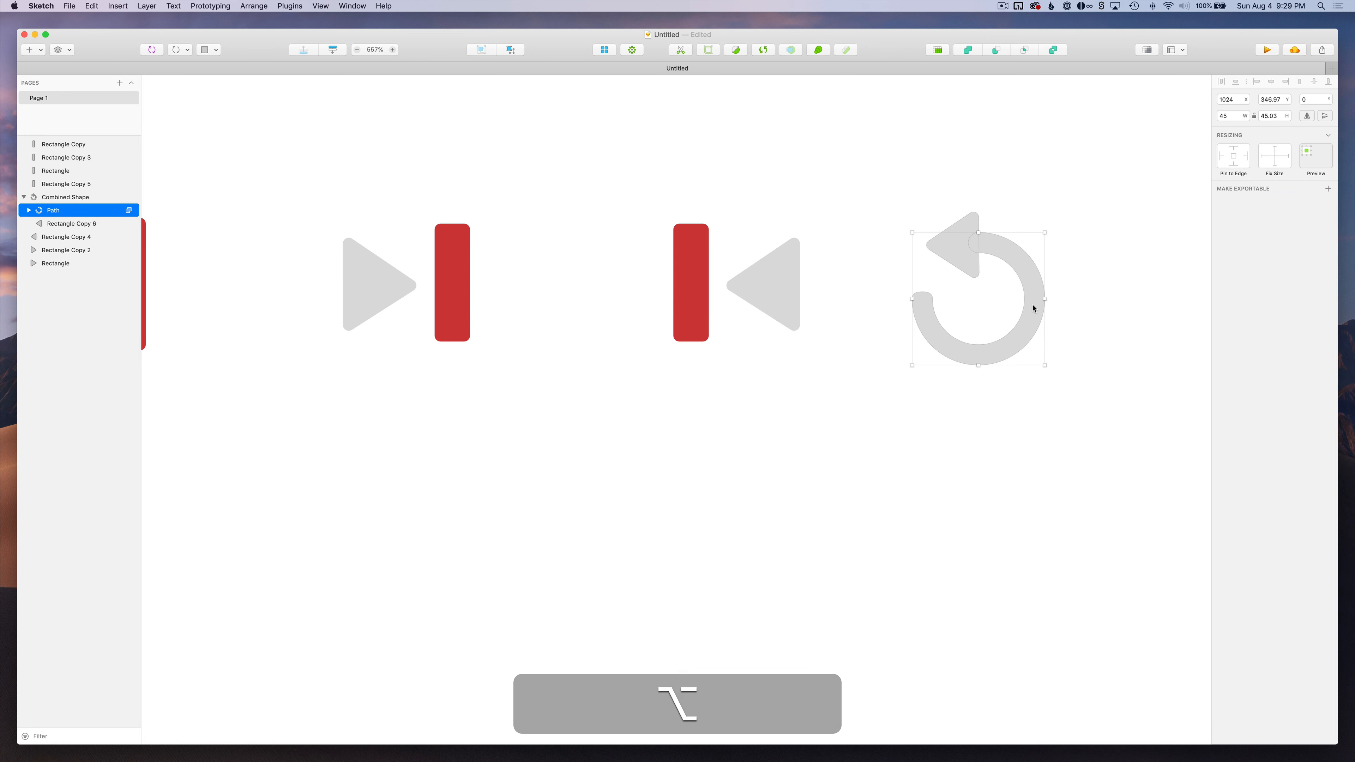
scroll(1034, 309, "up", 4)
left_click(1083, 292)
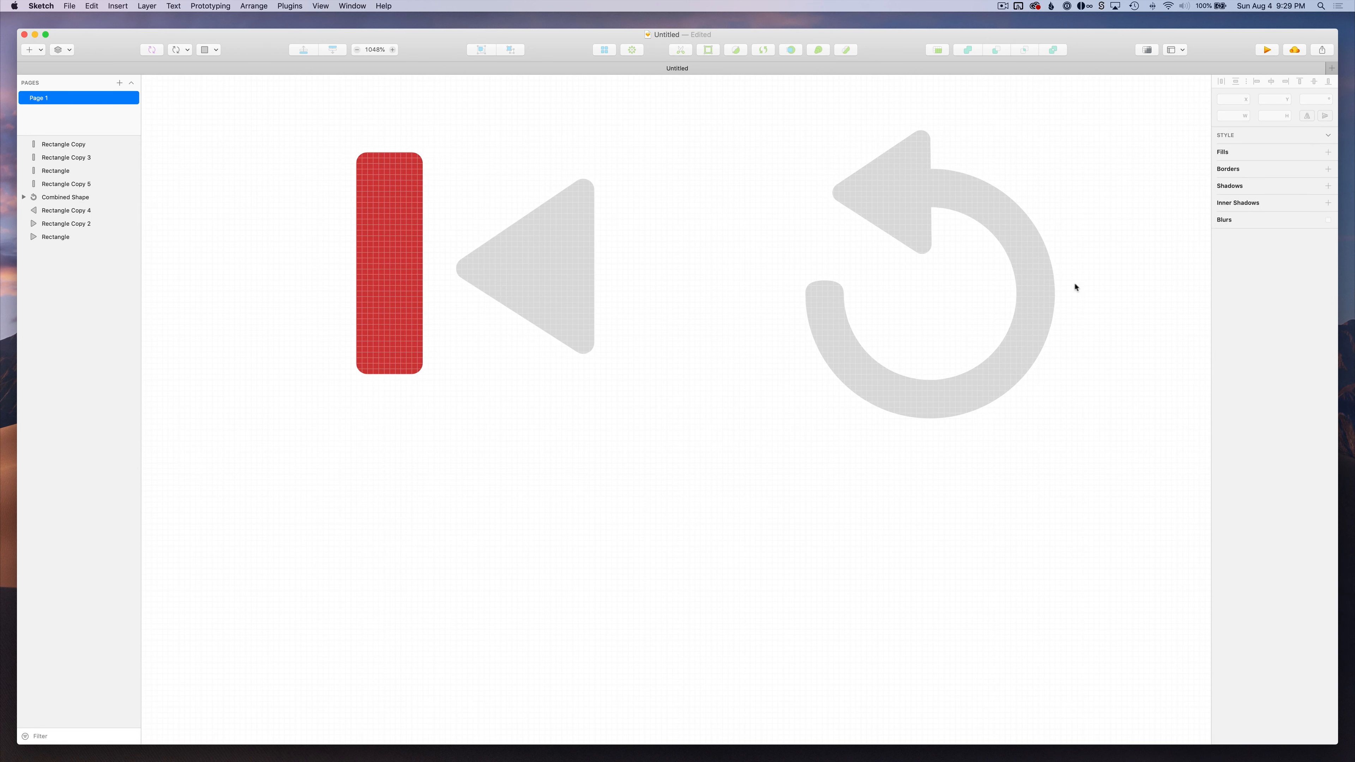
Turn on the circular arrow's border and position it outside the shape
left_click(1050, 290)
left_click(1221, 301)
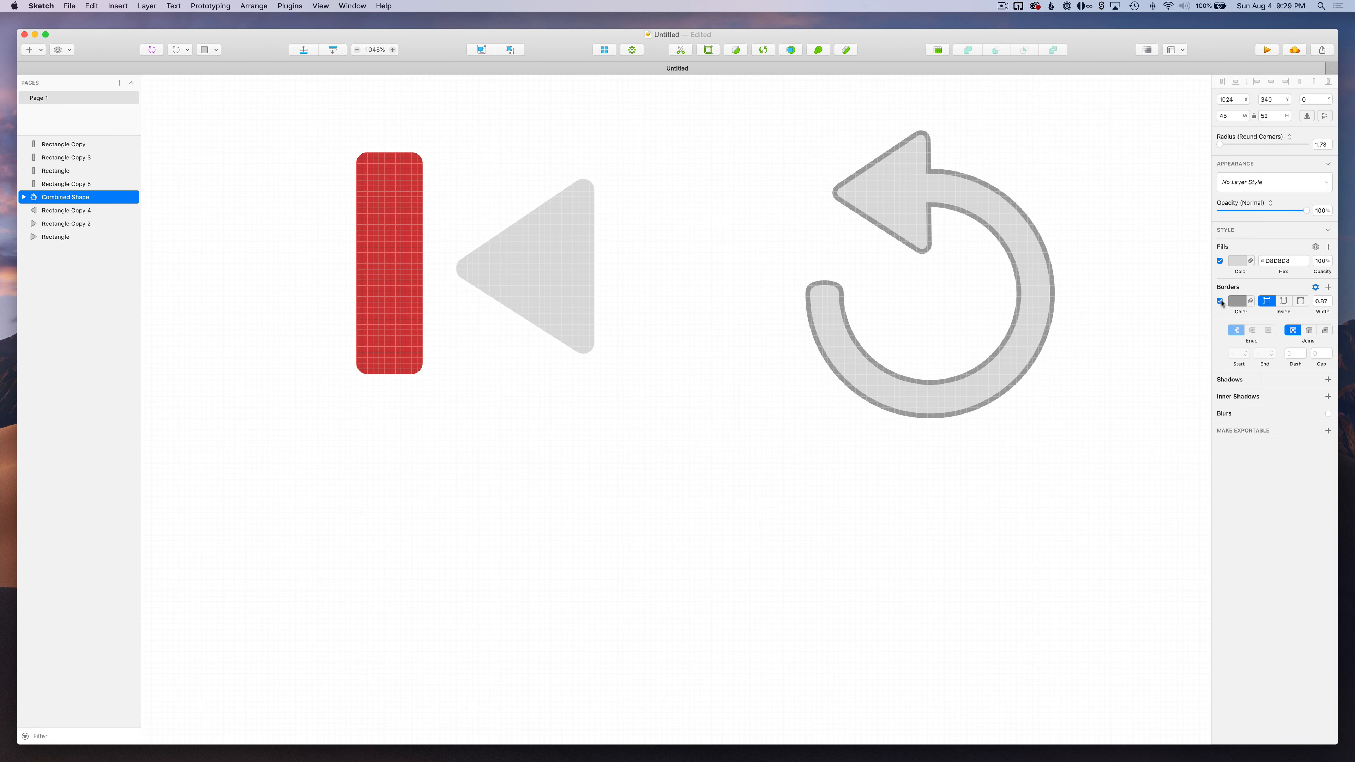
left_click(1301, 302)
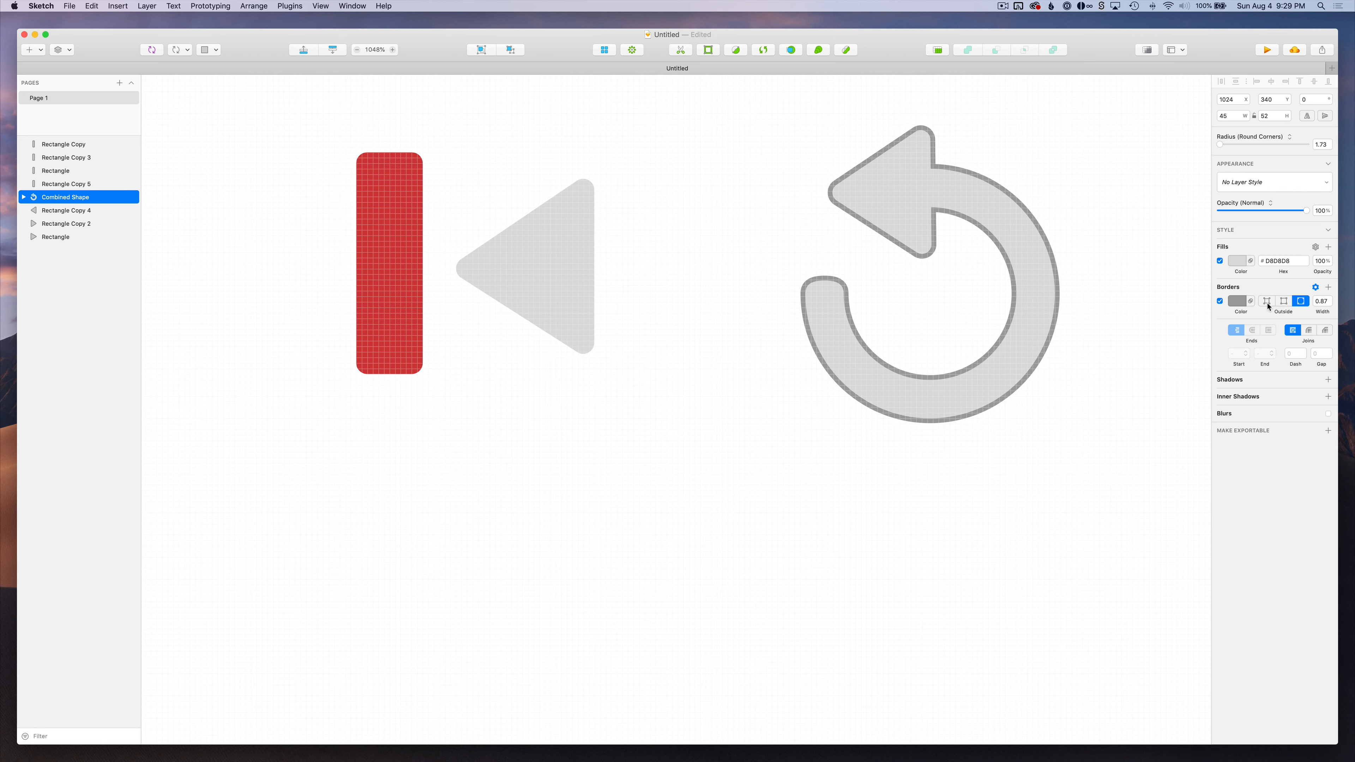
Match the circular arrow's border colour to its light grey fill, sampling the colour from the shape
left_click(1237, 302)
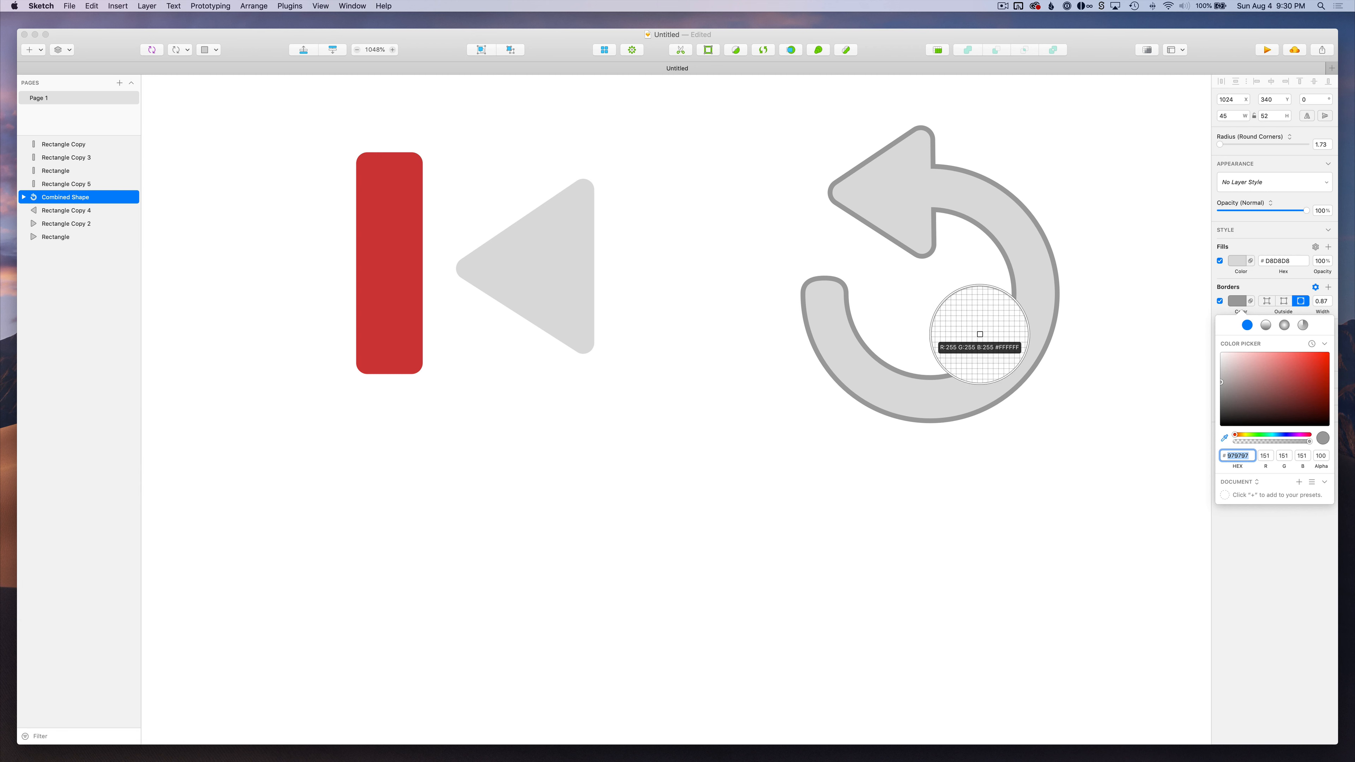
left_click(1023, 338)
key("Escape")
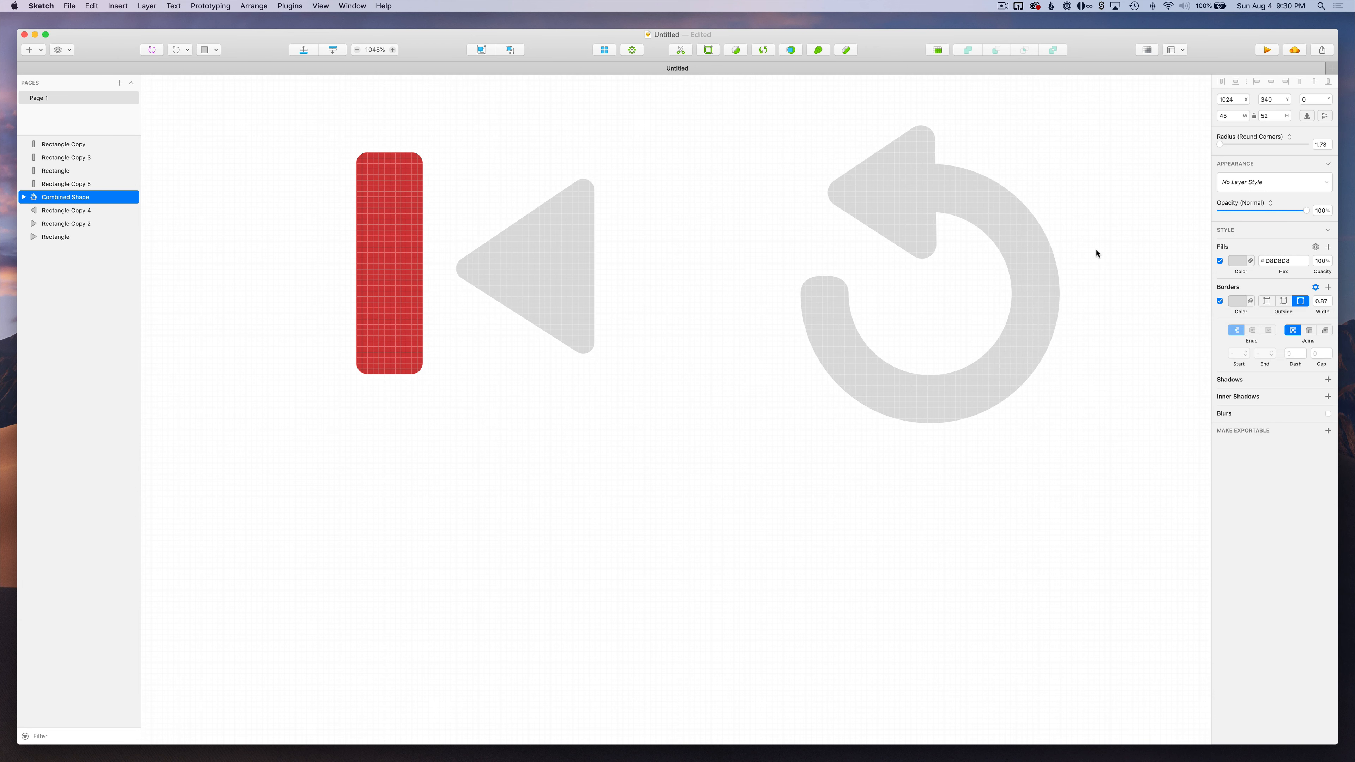
scroll(1095, 251, "down", 5)
scroll(1098, 247, "up", 2)
left_click(1110, 311)
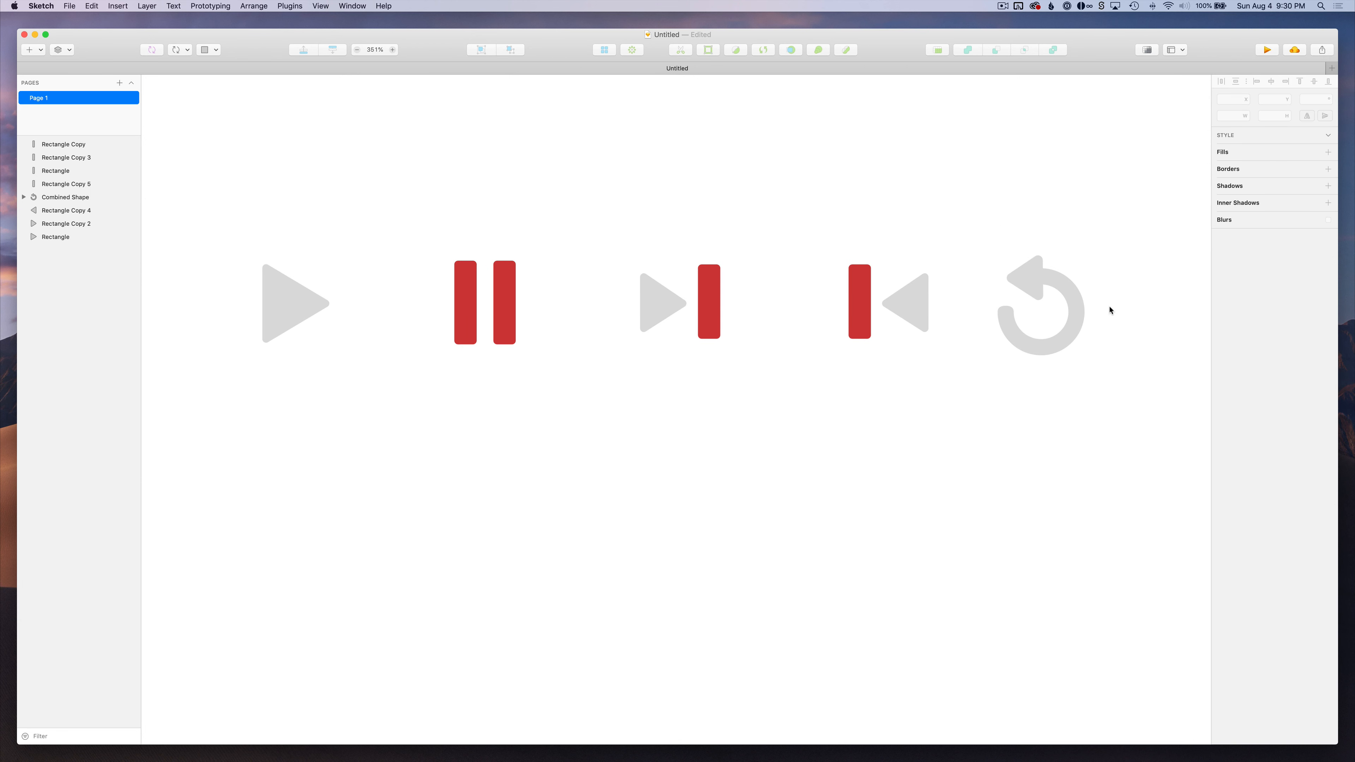
Move the circular arrow onto the pause icon, to X 723, Y 335, to compare their sizes
left_click_drag(1073, 280, 503, 275)
key("shift")
left_click_drag(436, 346, 451, 331)
key("shift+super+z")
key("super+z")
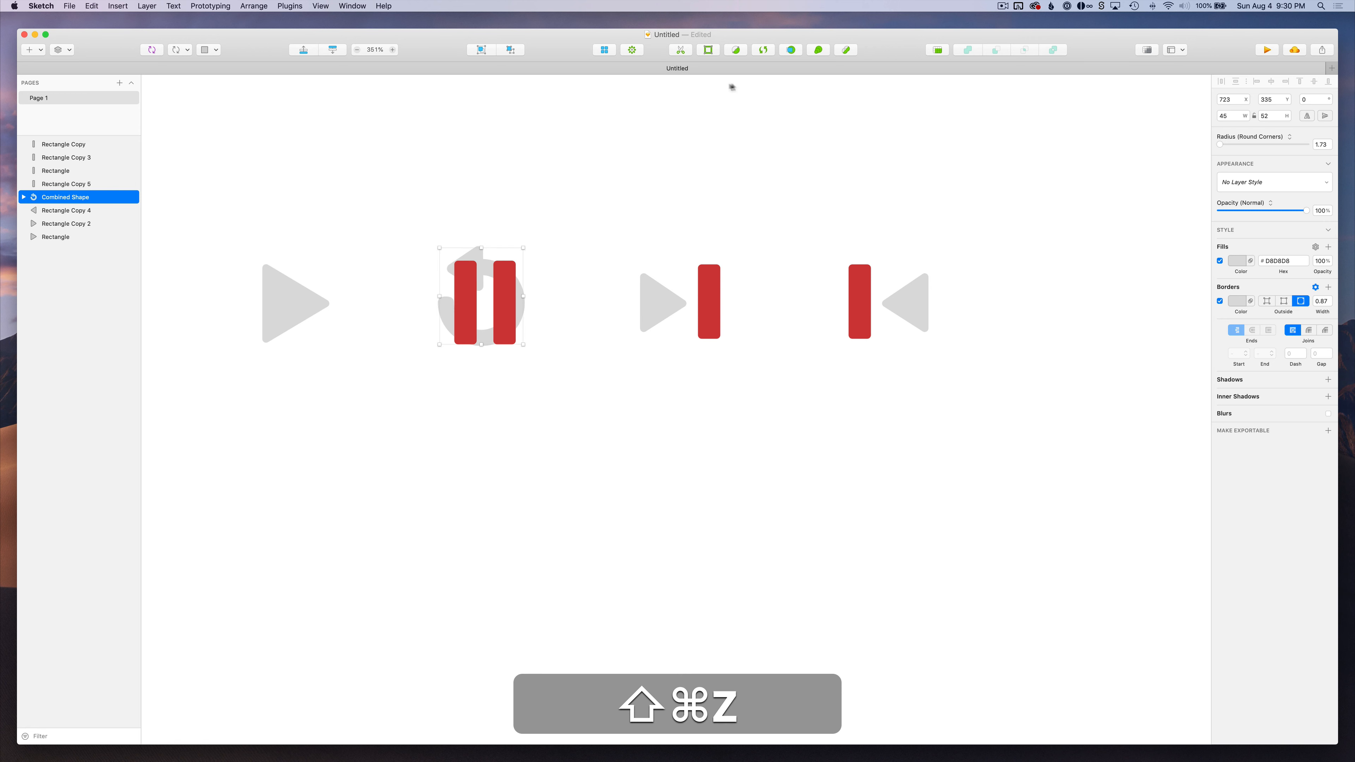
Scale the circular arrow down to 40 by 46 pixels from its bottom-right corner to match the pause icon's height
left_click(820, 50)
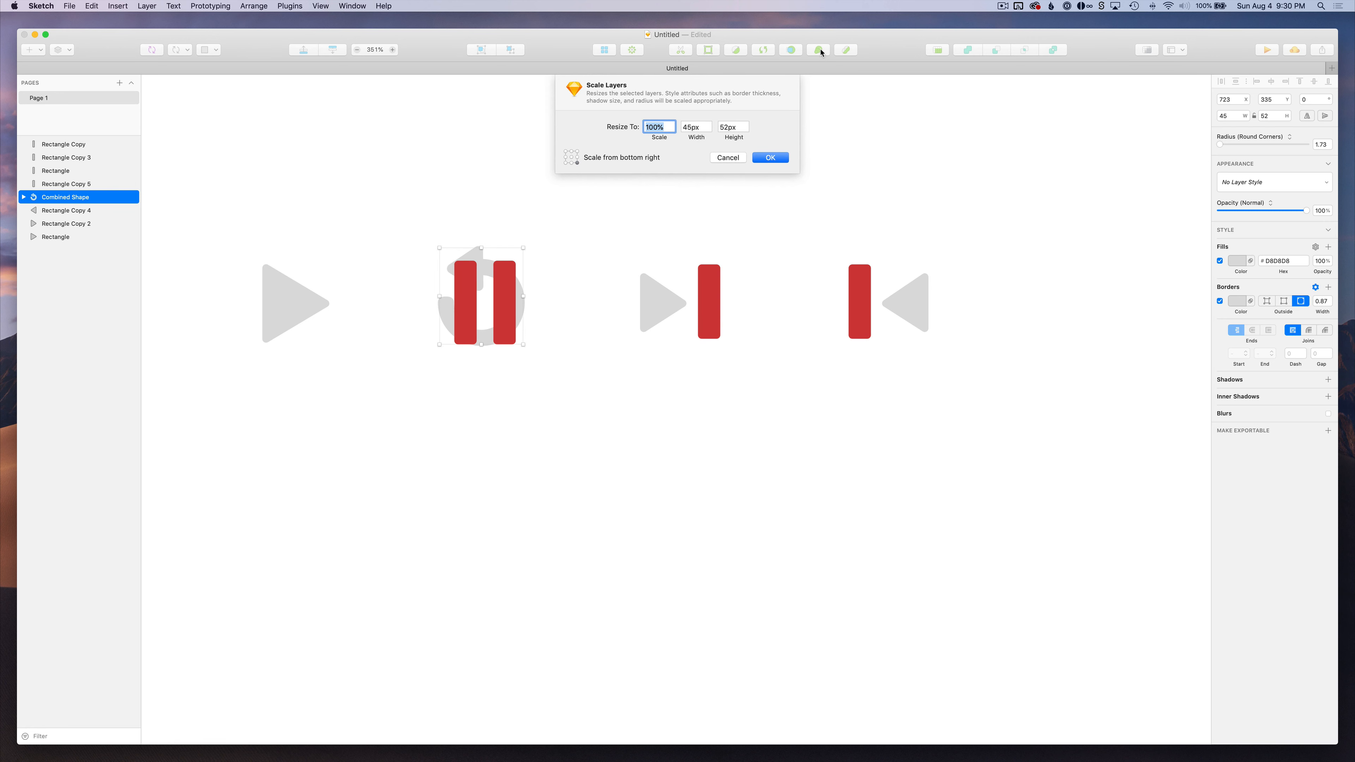
key("shift+Down")
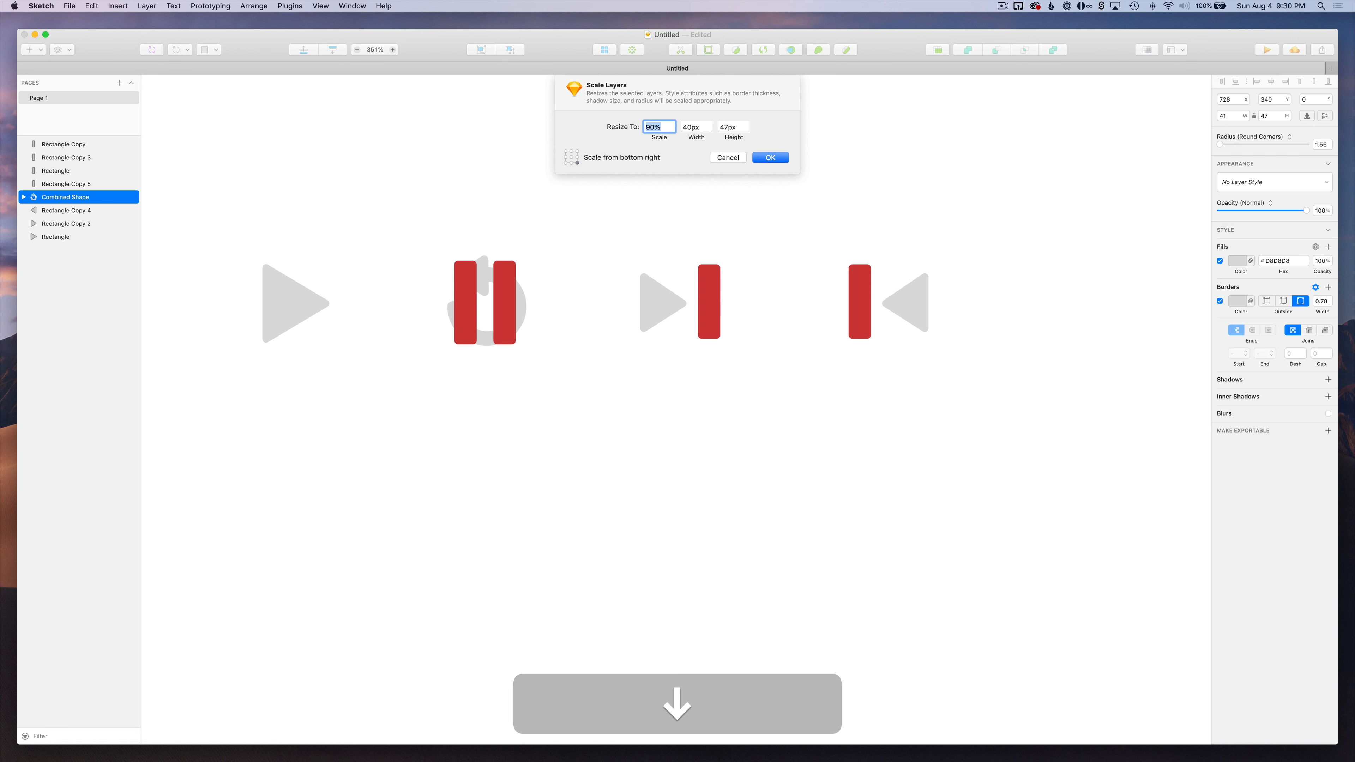
key("Down")
key("Down")
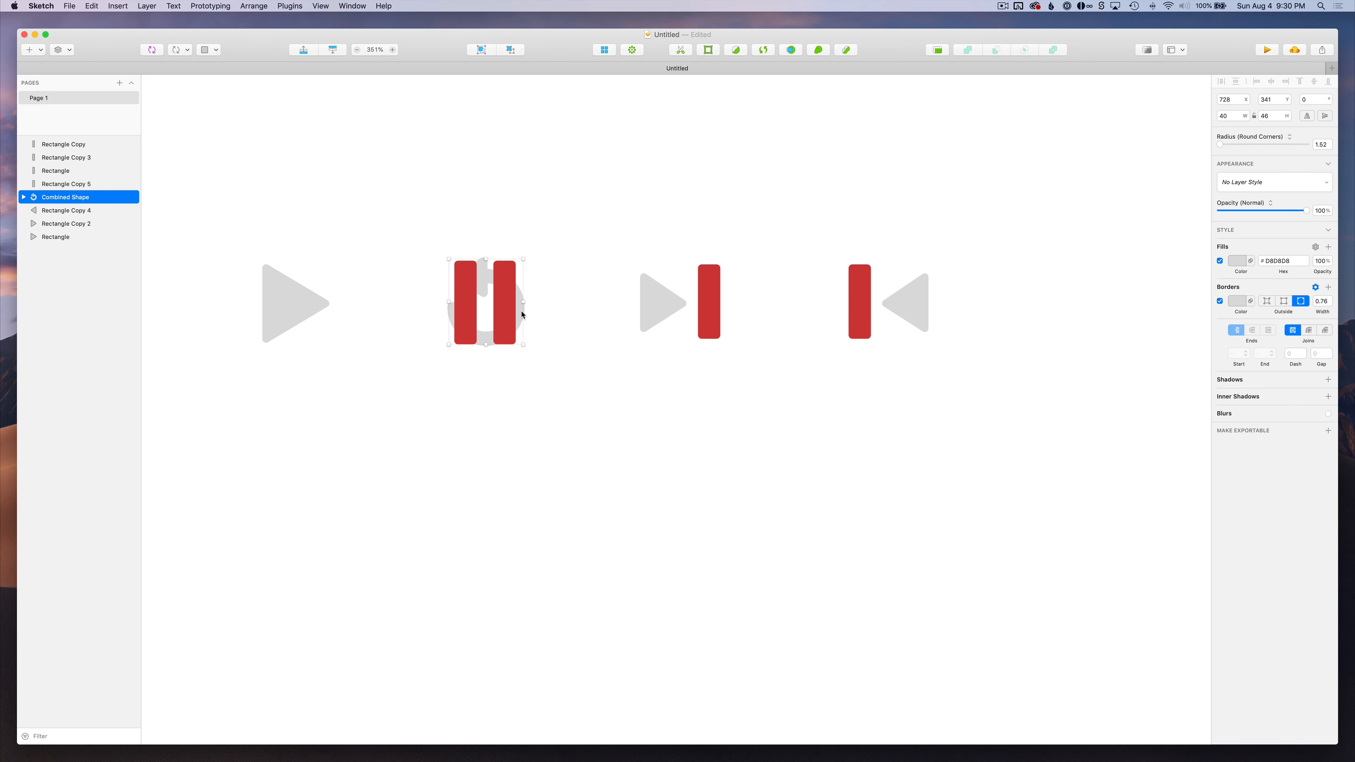
Move the circular arrow back to the end of the icon row, to X 1022, and compare it with the other icons
left_click_drag(522, 315, 1070, 315)
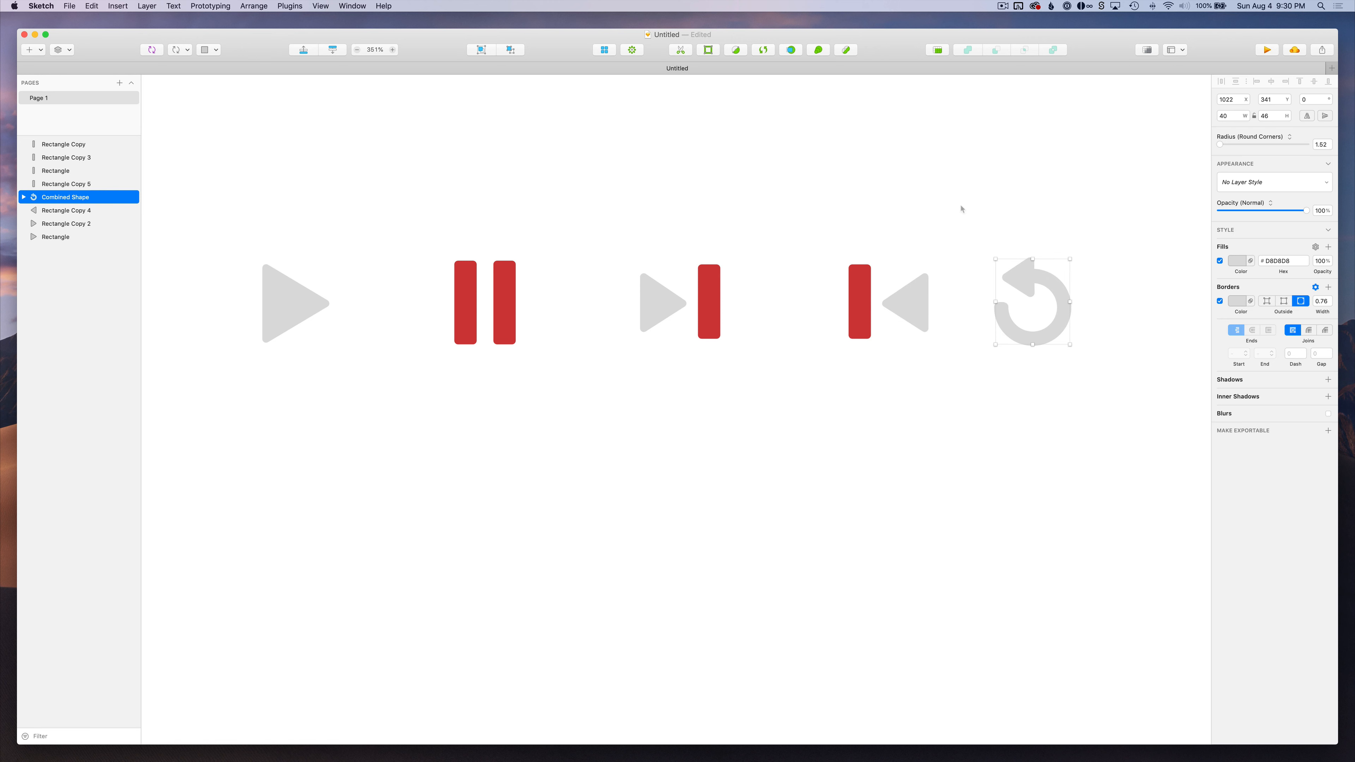
left_click(962, 207)
scroll(961, 207, "left", 2)
left_click_drag(1128, 242, 308, 461)
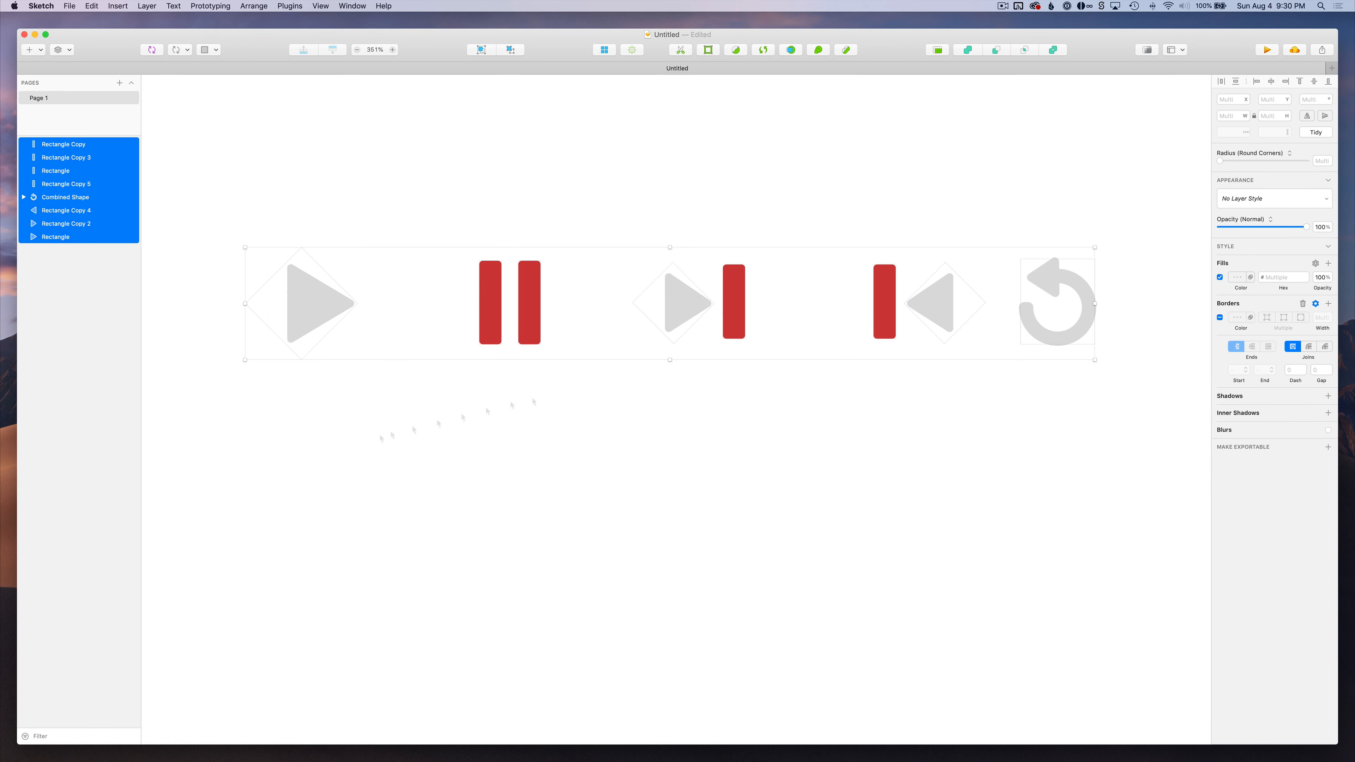
left_click(1143, 288)
left_click(1074, 327)
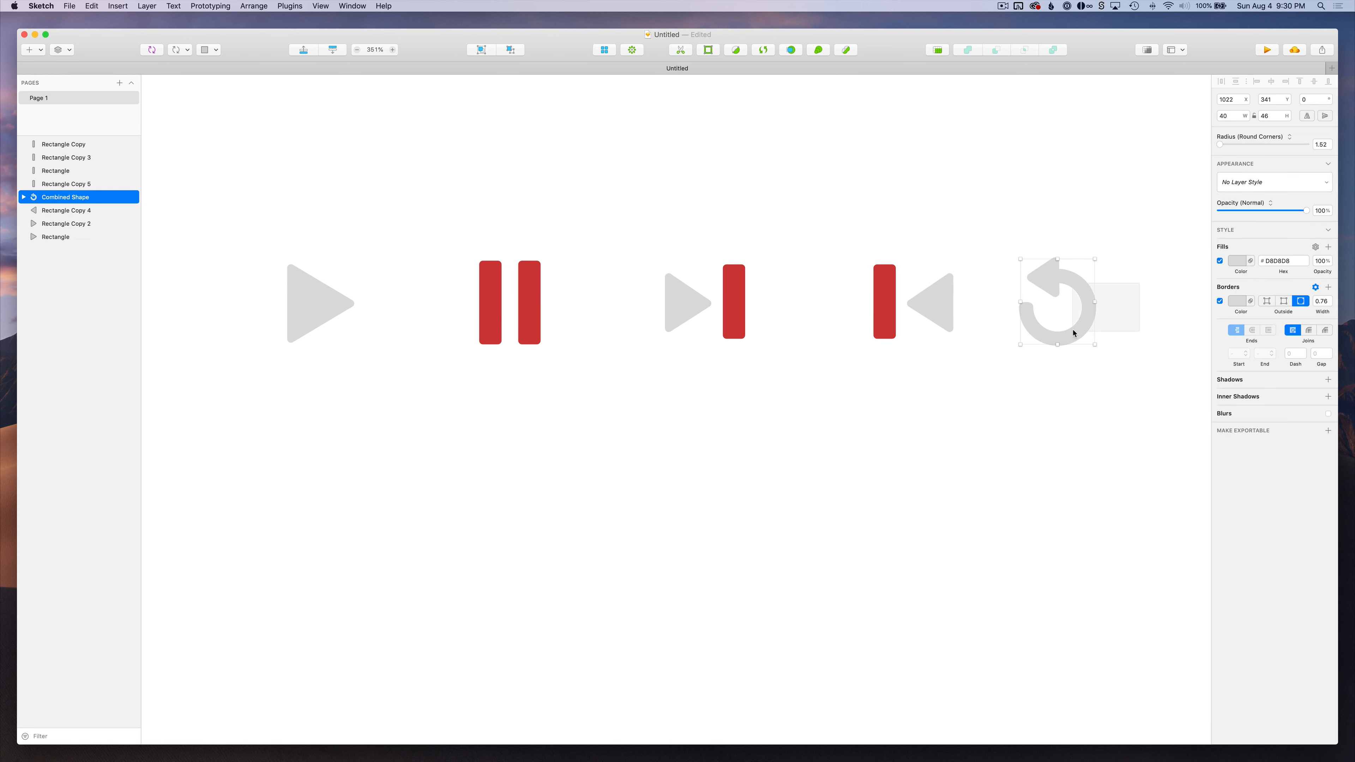
Set the circular arrow's border width to 1
scroll(1092, 307, "up", 5)
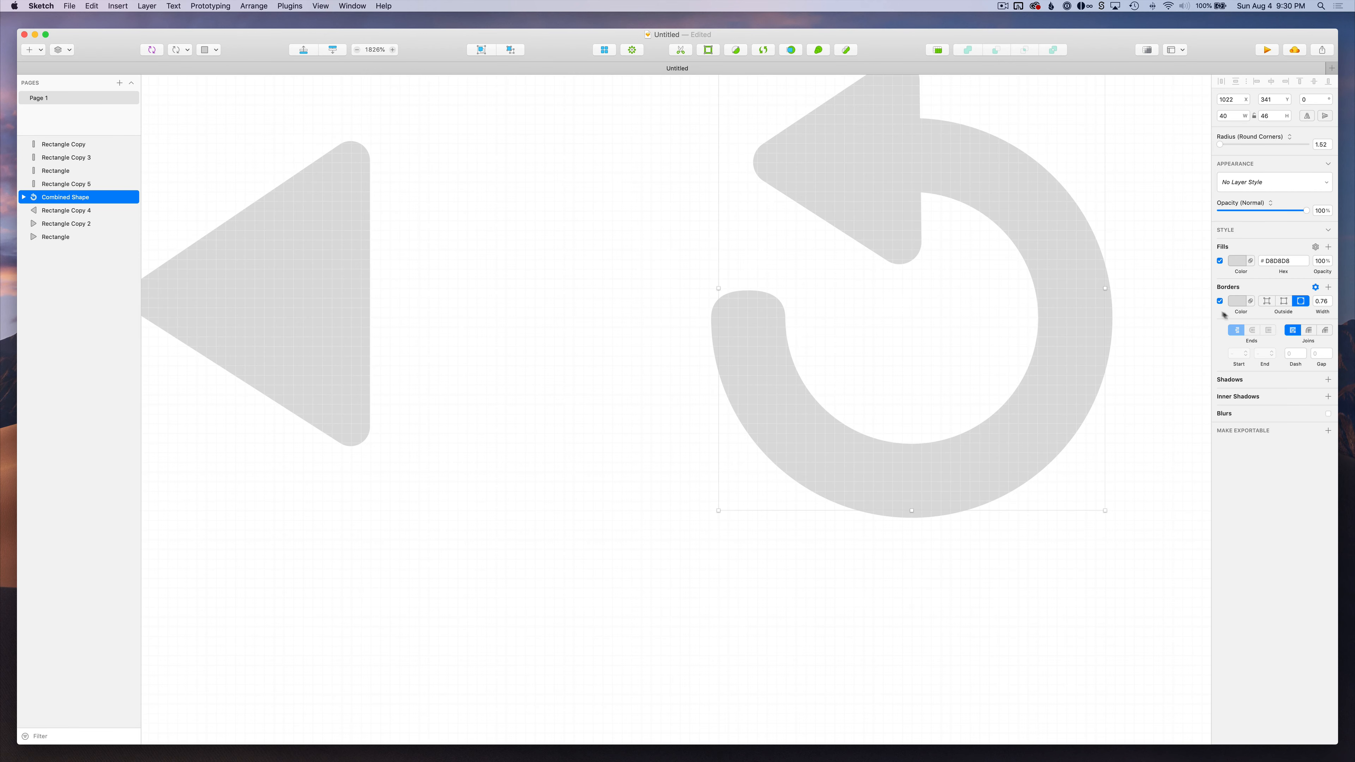
key("super+a")
type("1")
key("Return")
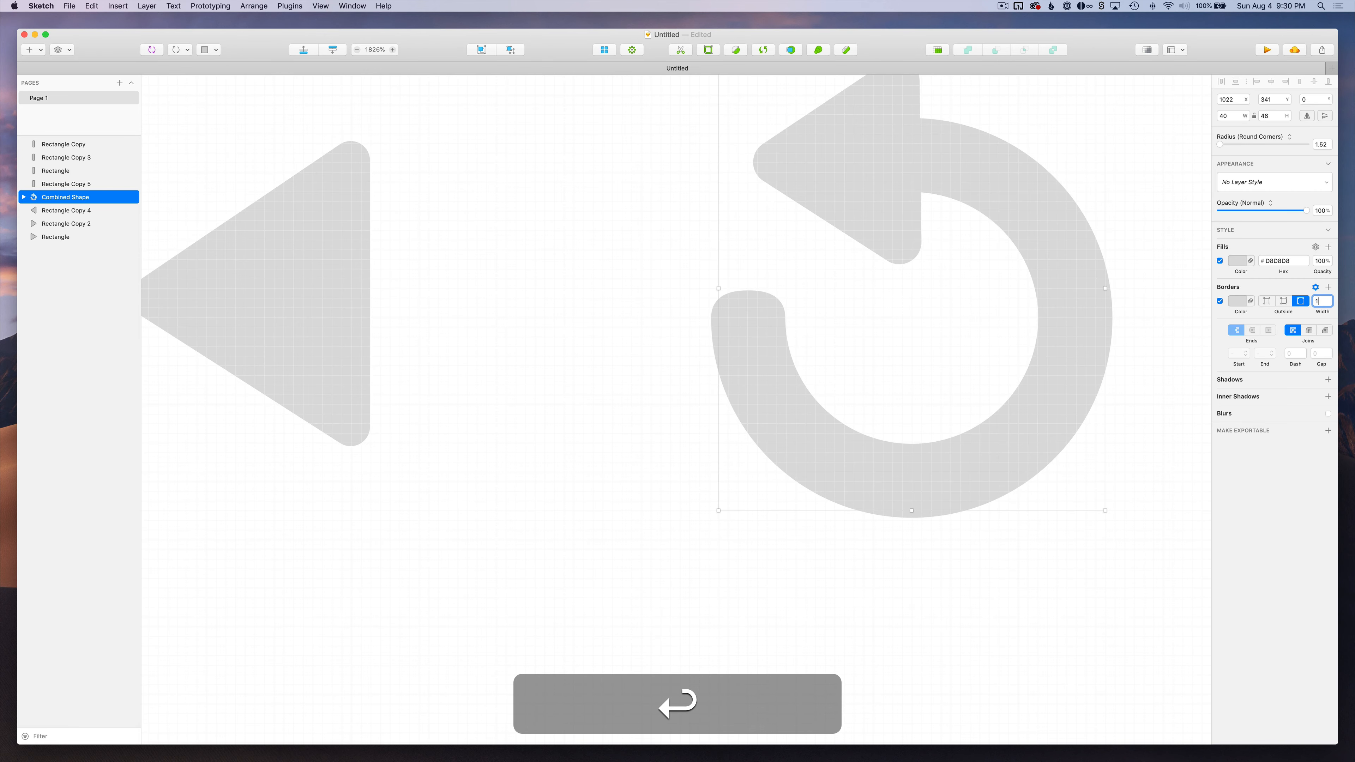
scroll(843, 357, "down", 8)
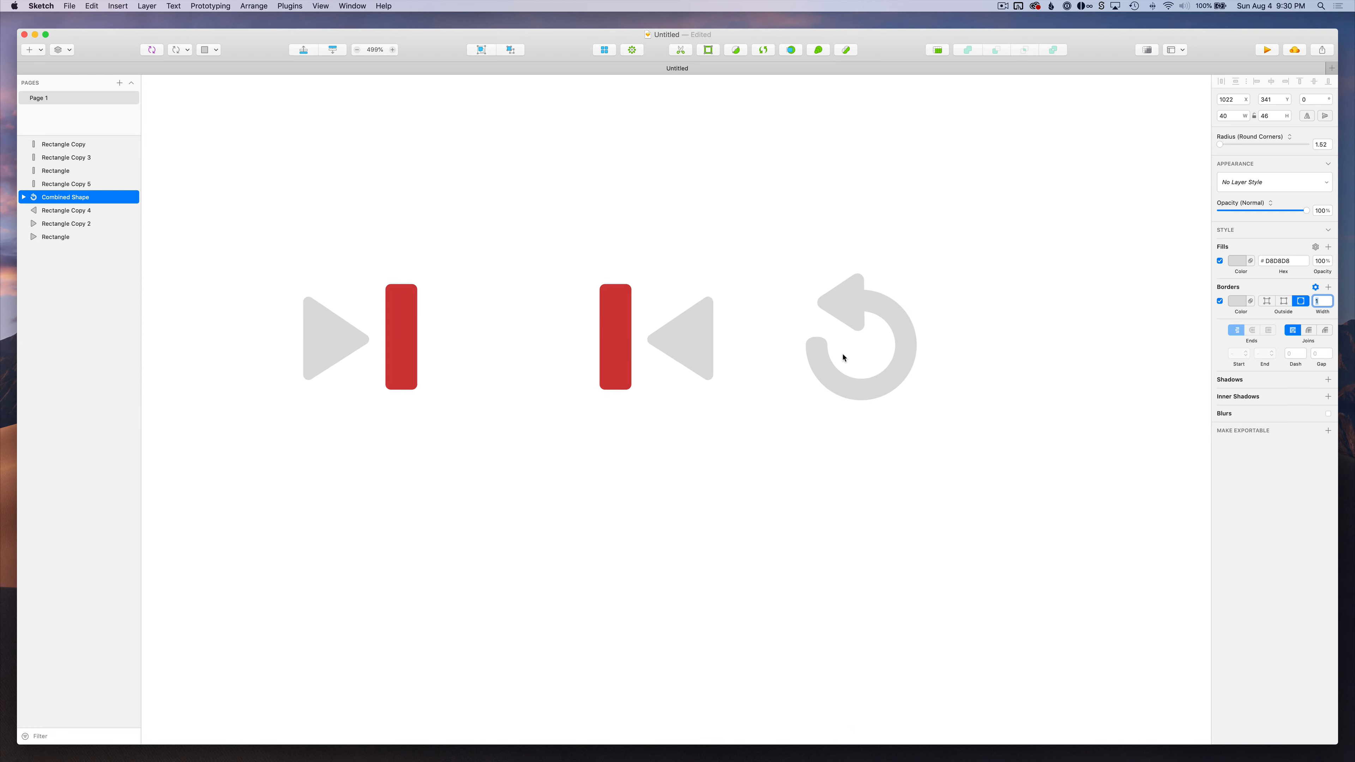
scroll(927, 324, "up", 3)
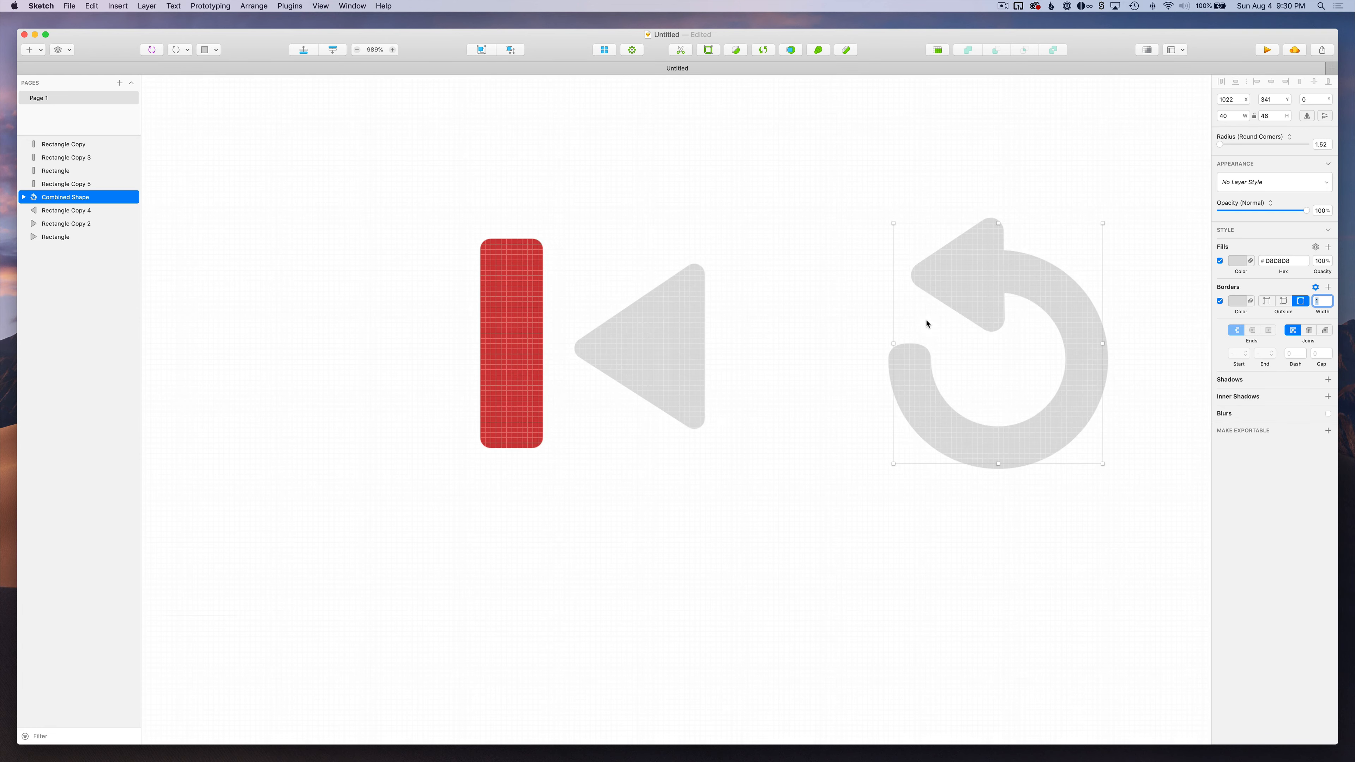
Set the corner radius of the arrowhead triangle's two back points to 1
double_click(987, 247)
scroll(991, 237, "up", 4)
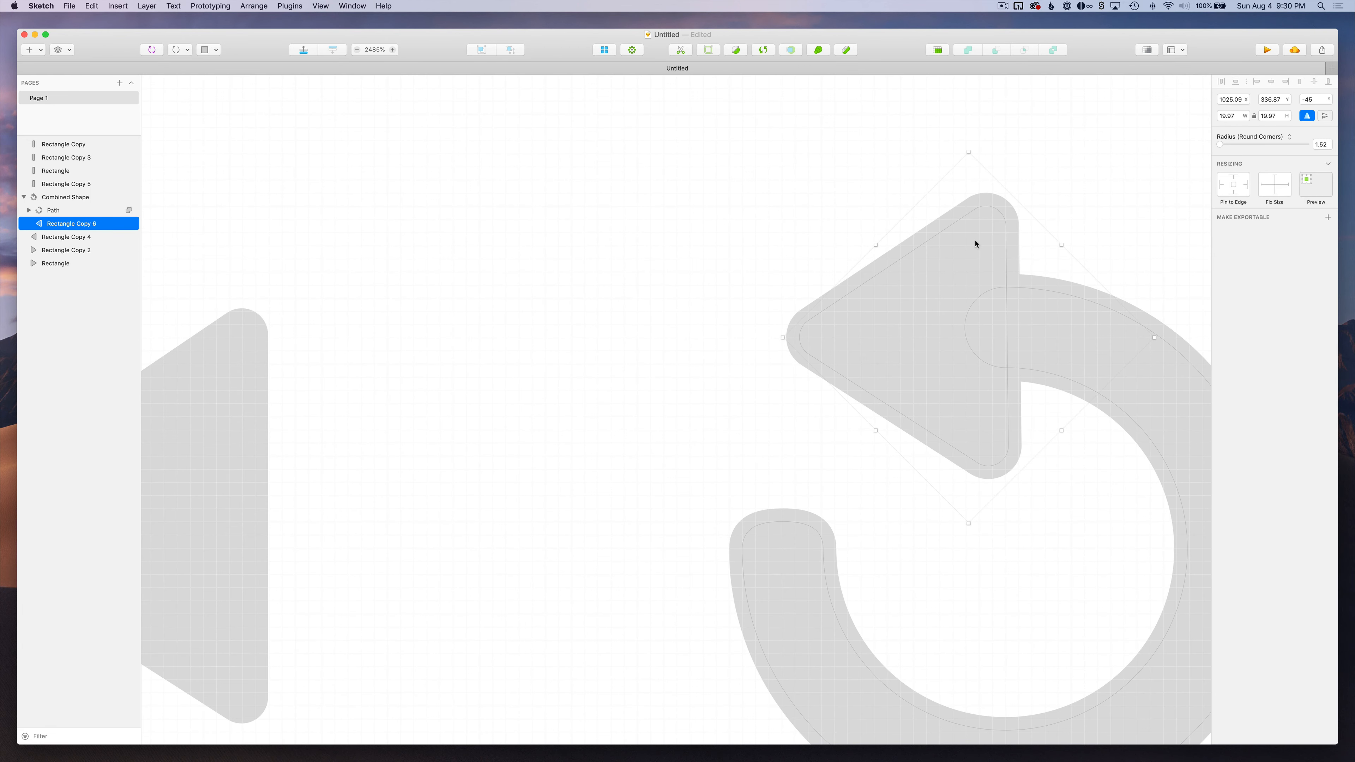
double_click(1003, 205)
key("shift")
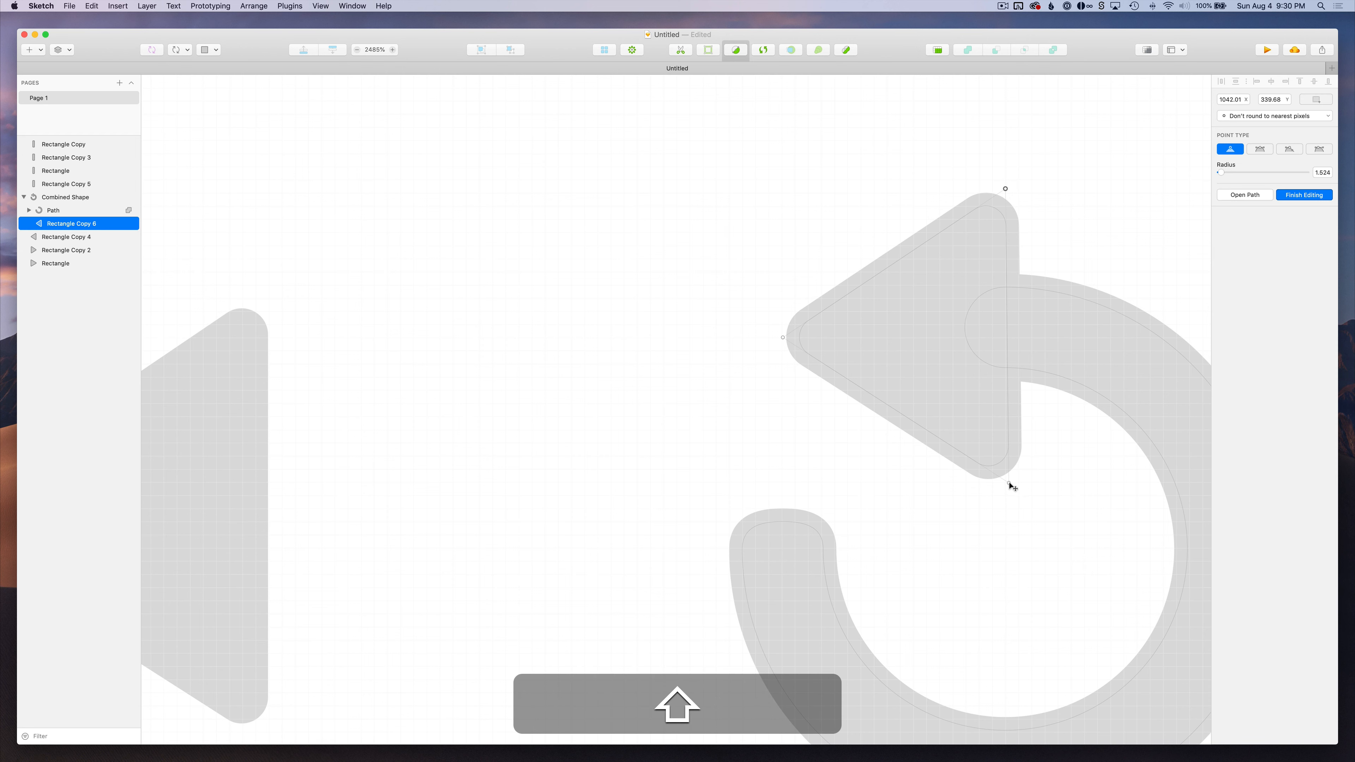
left_click(1318, 172)
key("shift+super+a")
key("super+1")
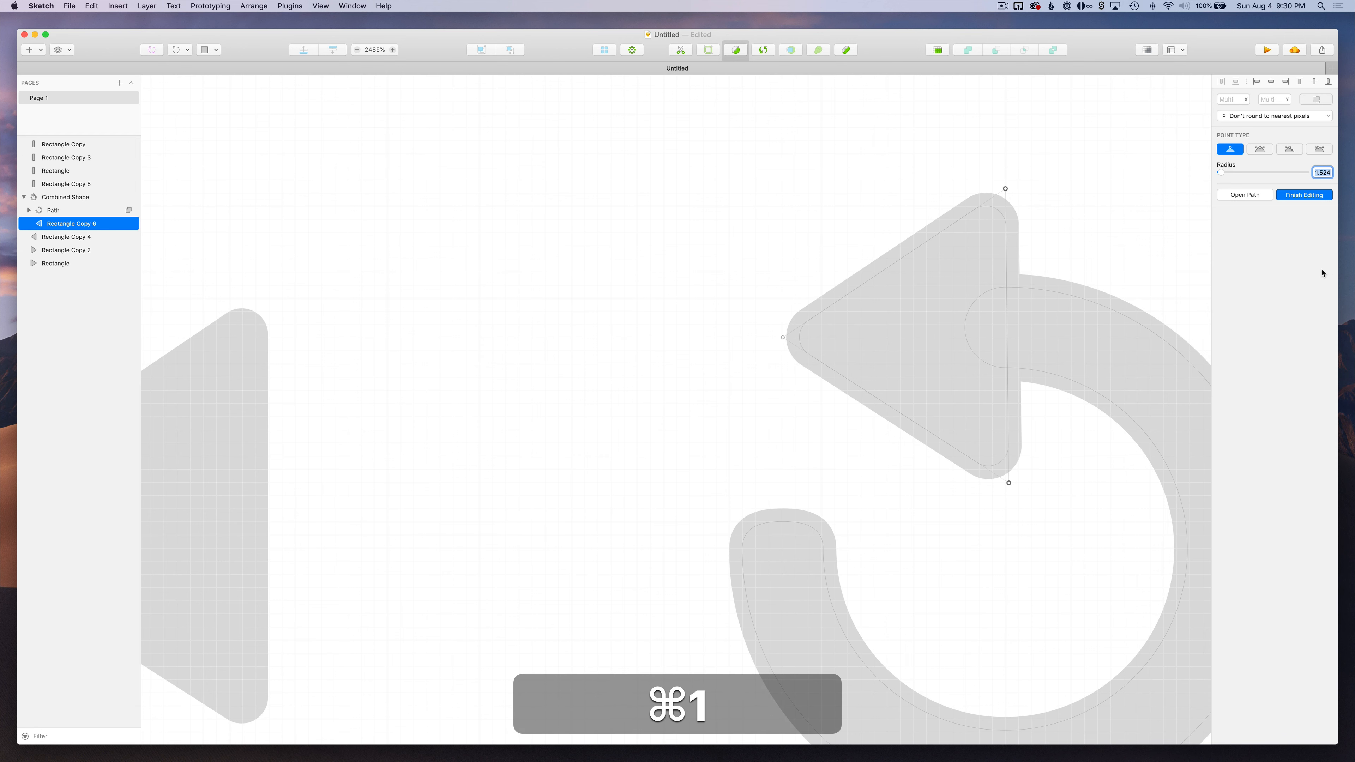
key("Return")
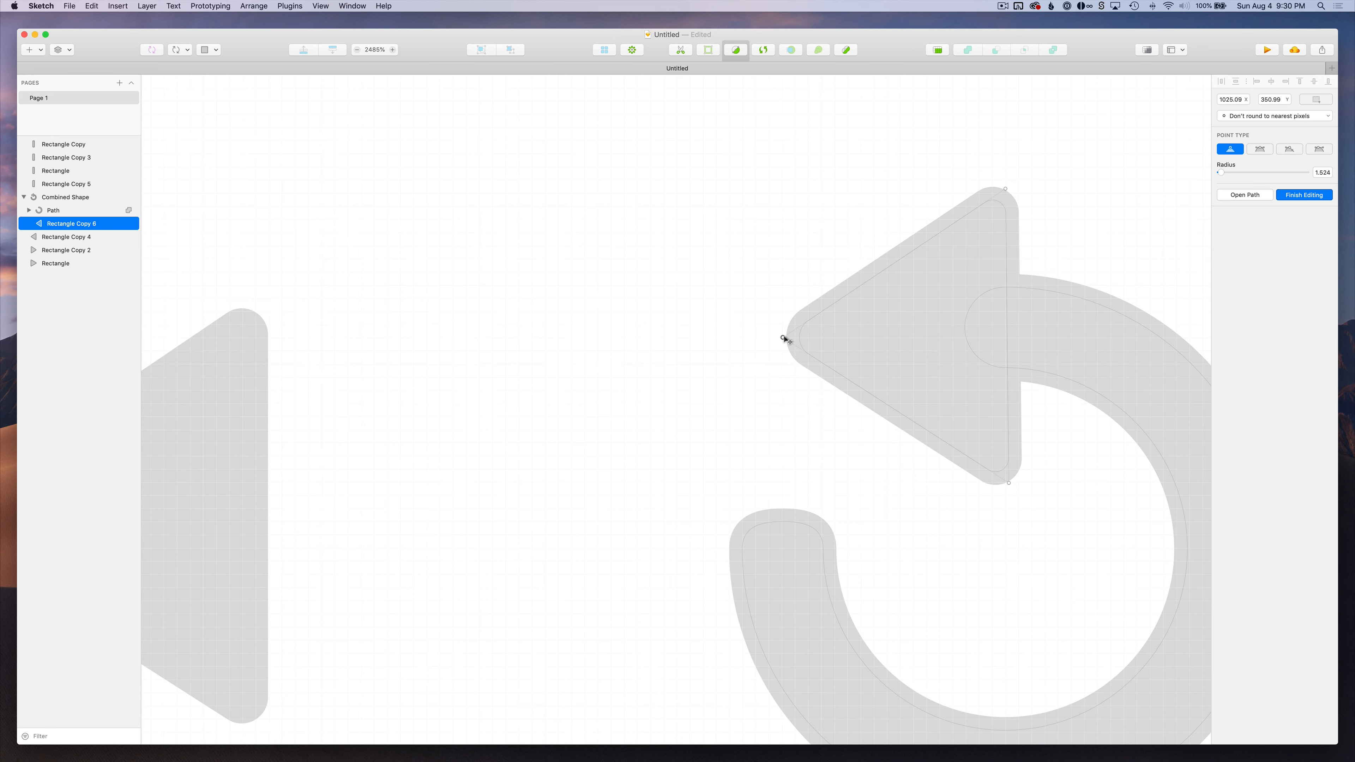
Set the corner radius of the arrowhead's tip to 1 and finish editing the triangle's points
left_click(1322, 172)
key("shift+super+a")
type("1")
key("Return")
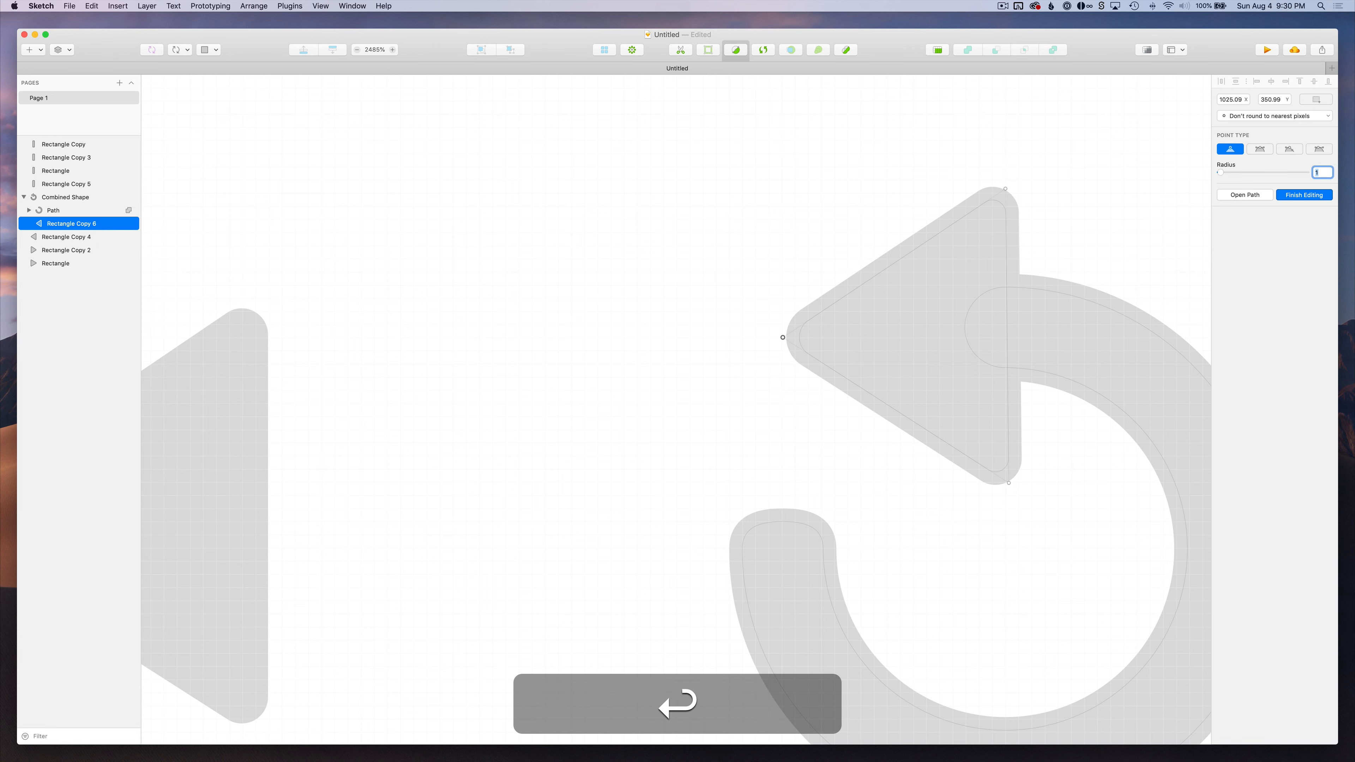
scroll(993, 174, "down", 10)
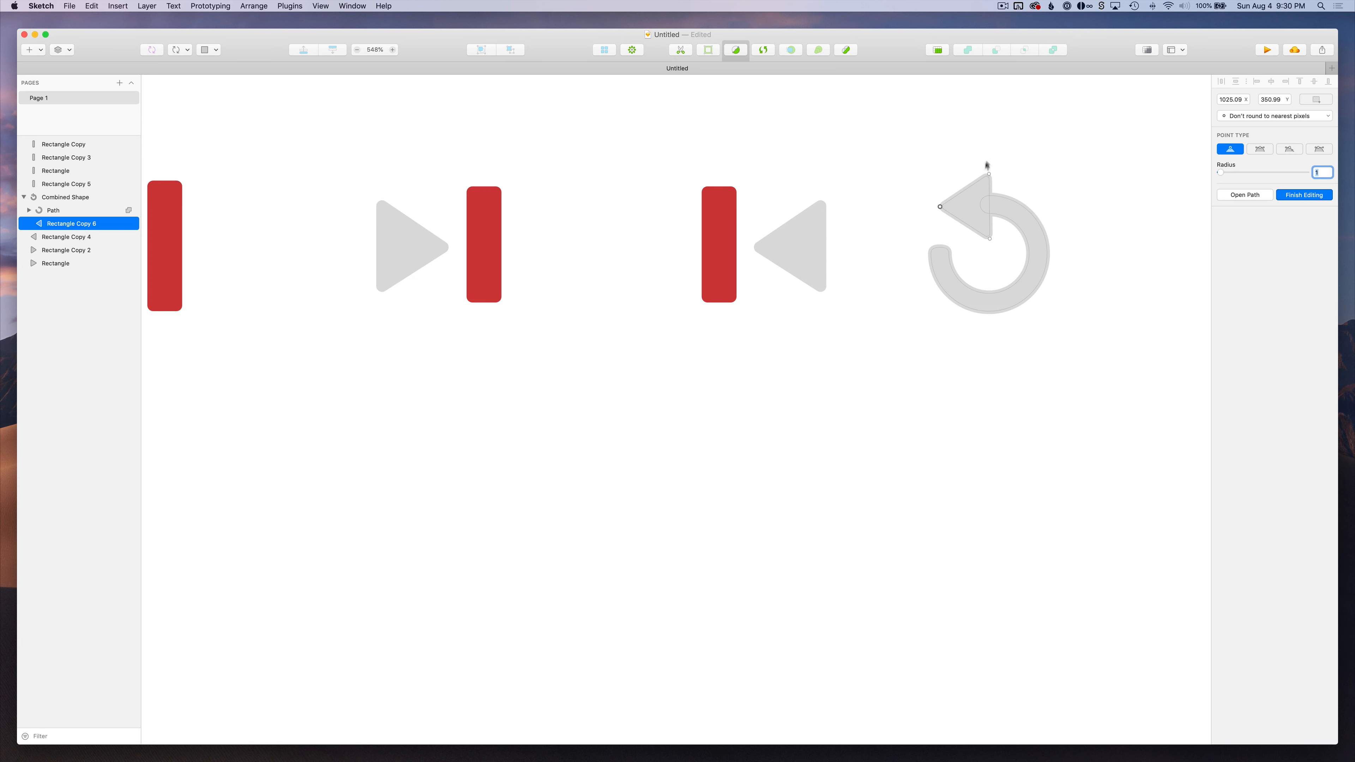
double_click(991, 153)
scroll(990, 153, "down", 5)
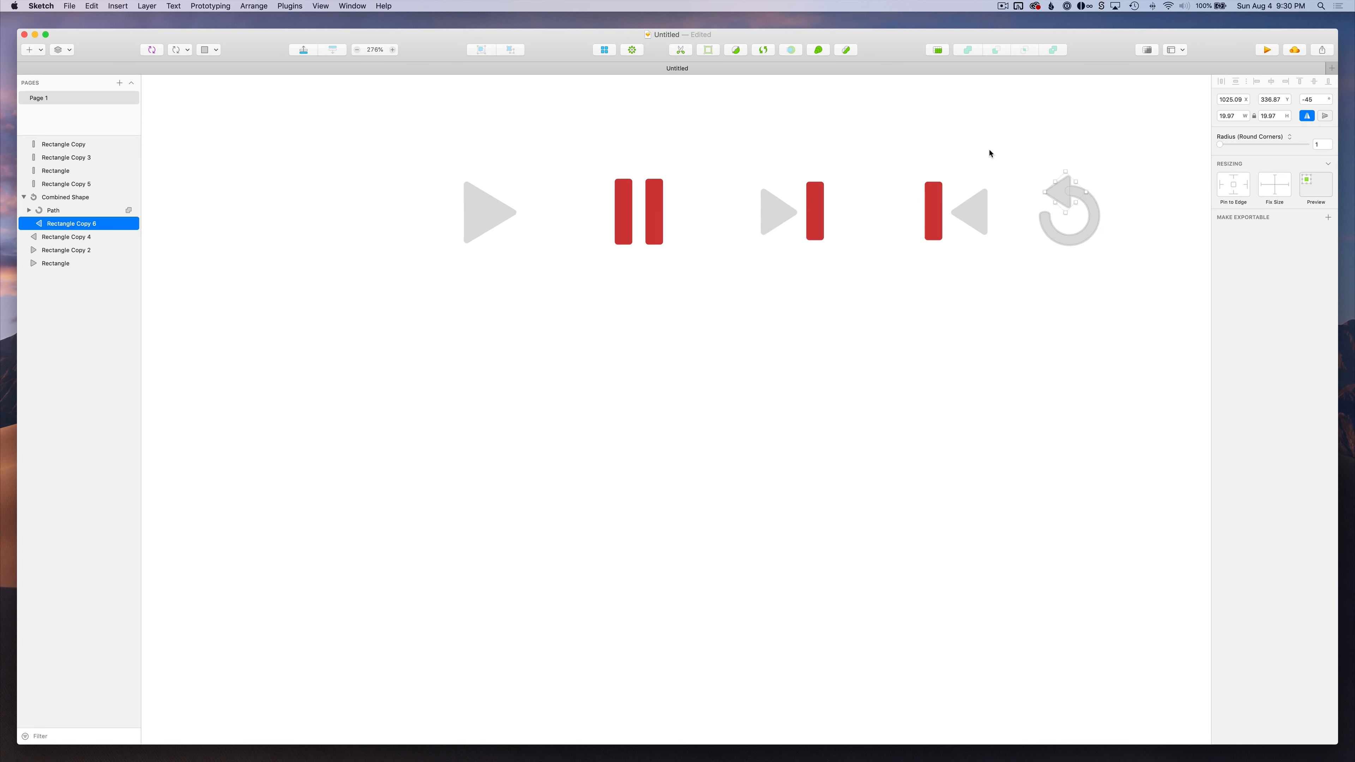
Convert the whole combined circular arrow shape to outlines
left_click(1038, 155)
left_click(1092, 209)
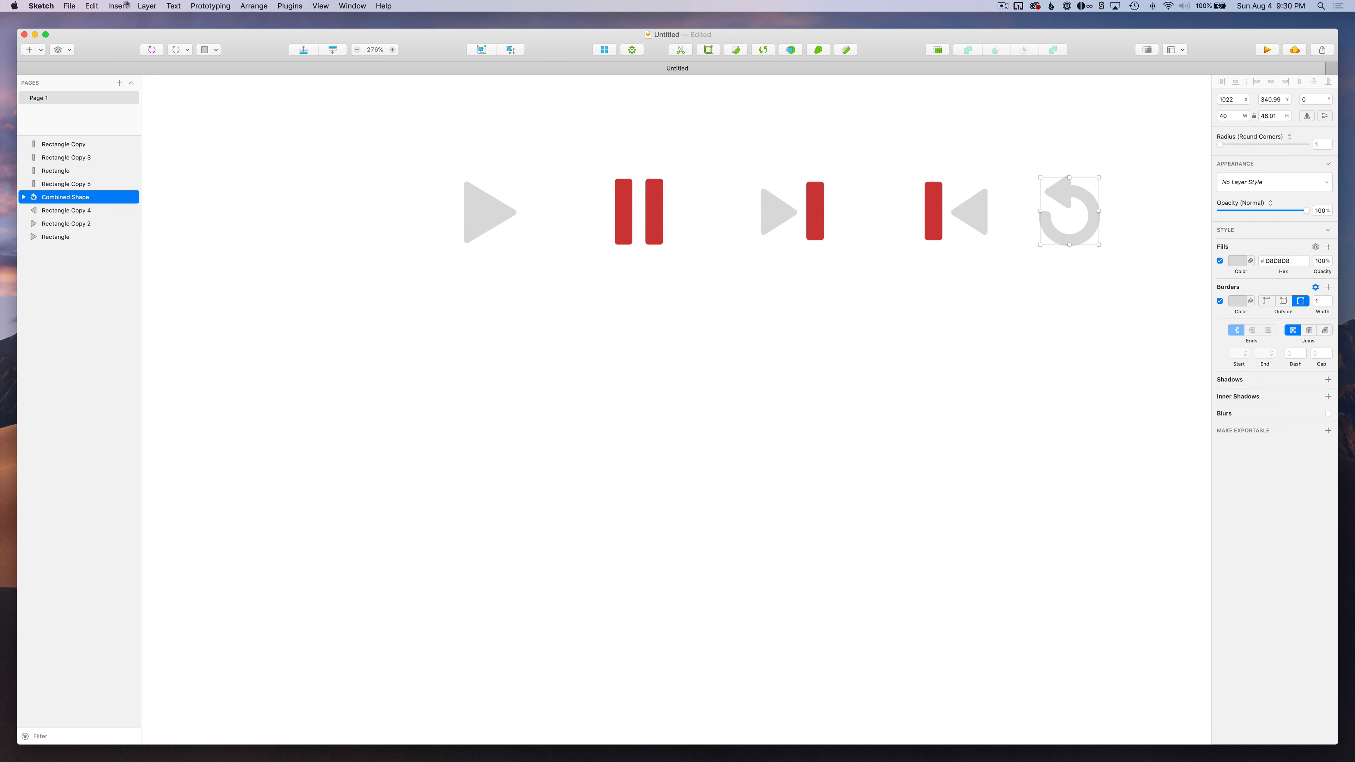
left_click(146, 6)
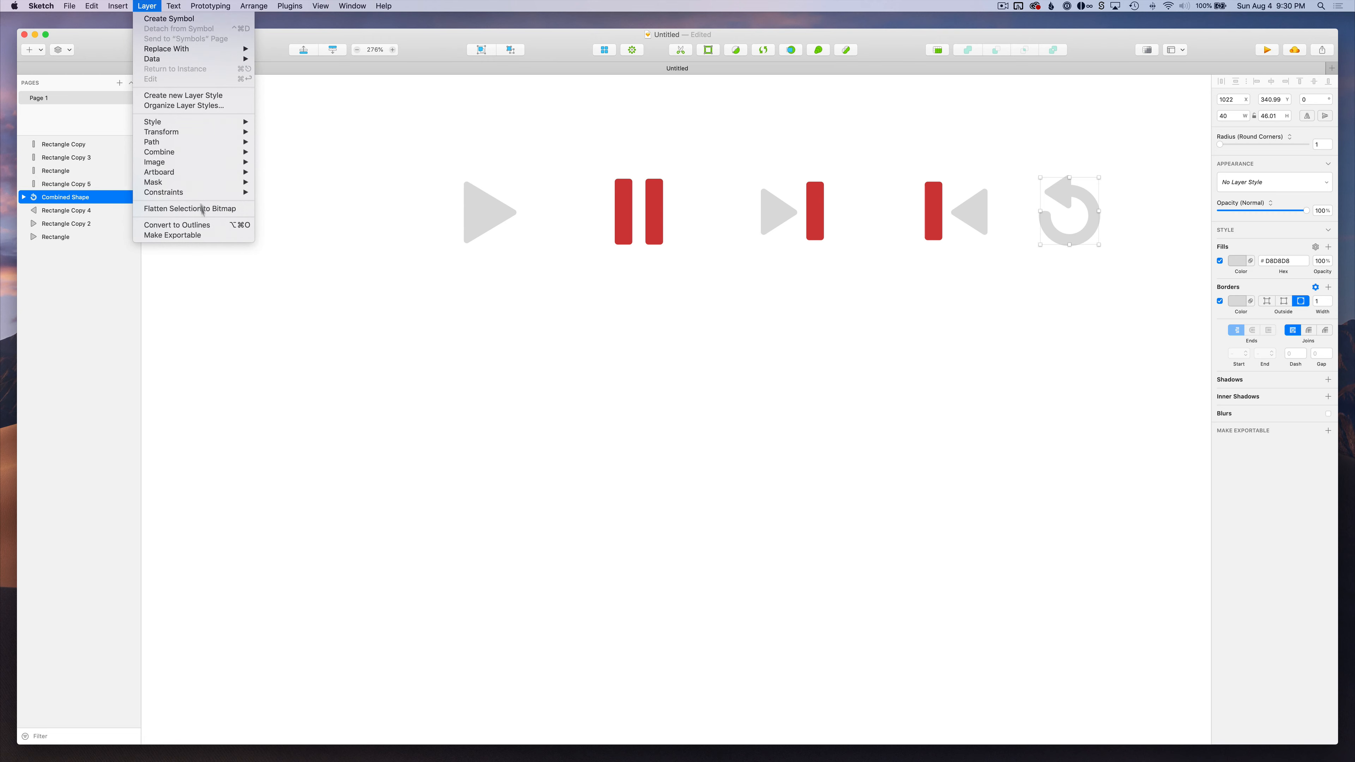
left_click(195, 226)
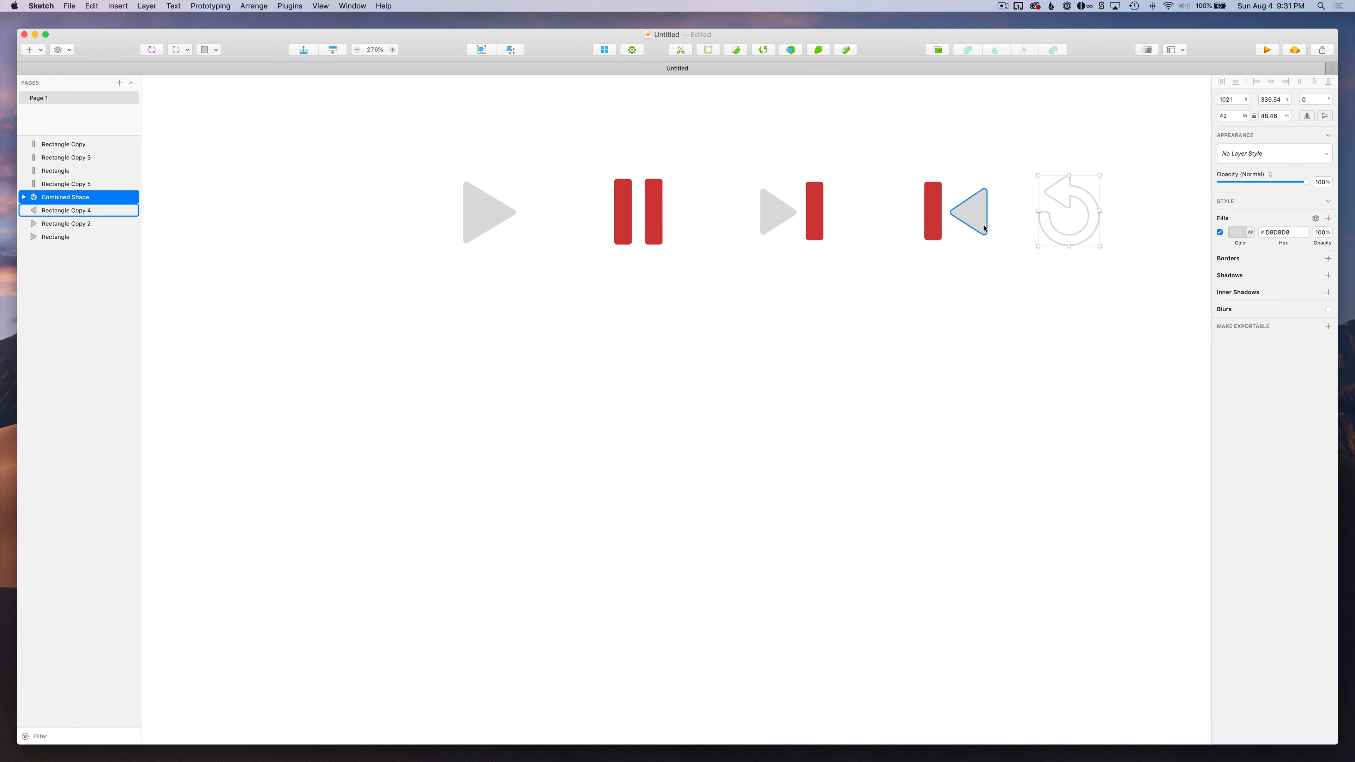
scroll(984, 226, "up", 5)
scroll(996, 222, "up", 2)
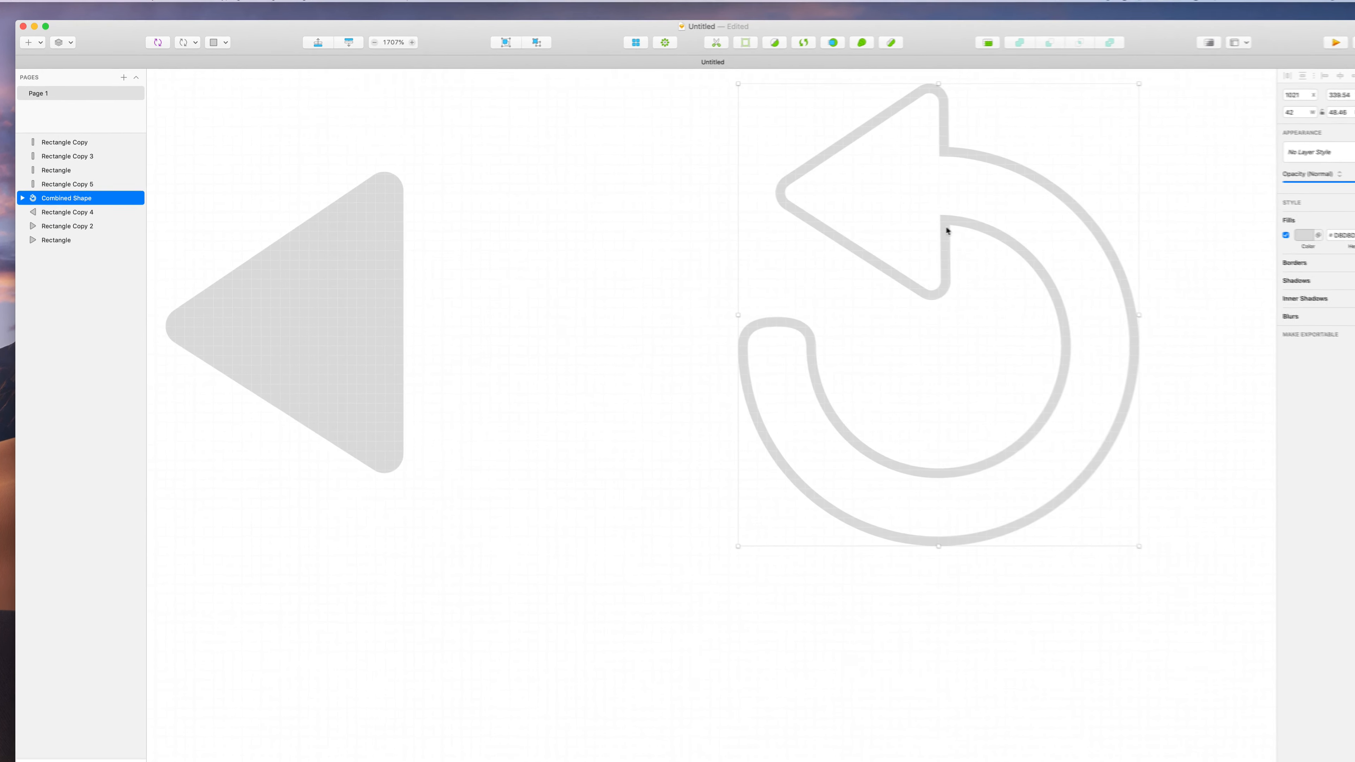
Delete the inner arrow path and the small triangular path from the combined shape, keeping only the outer contour path
left_click(15, 204)
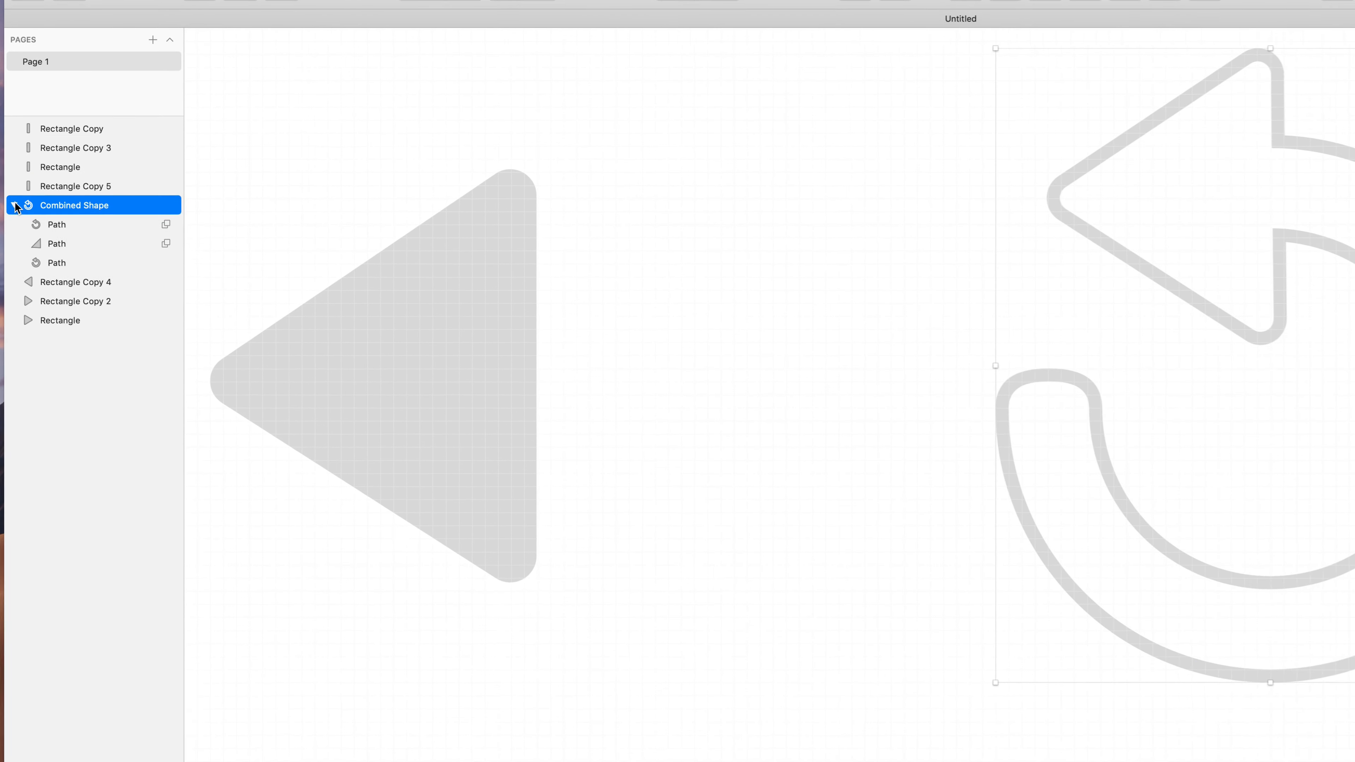
left_click(84, 226)
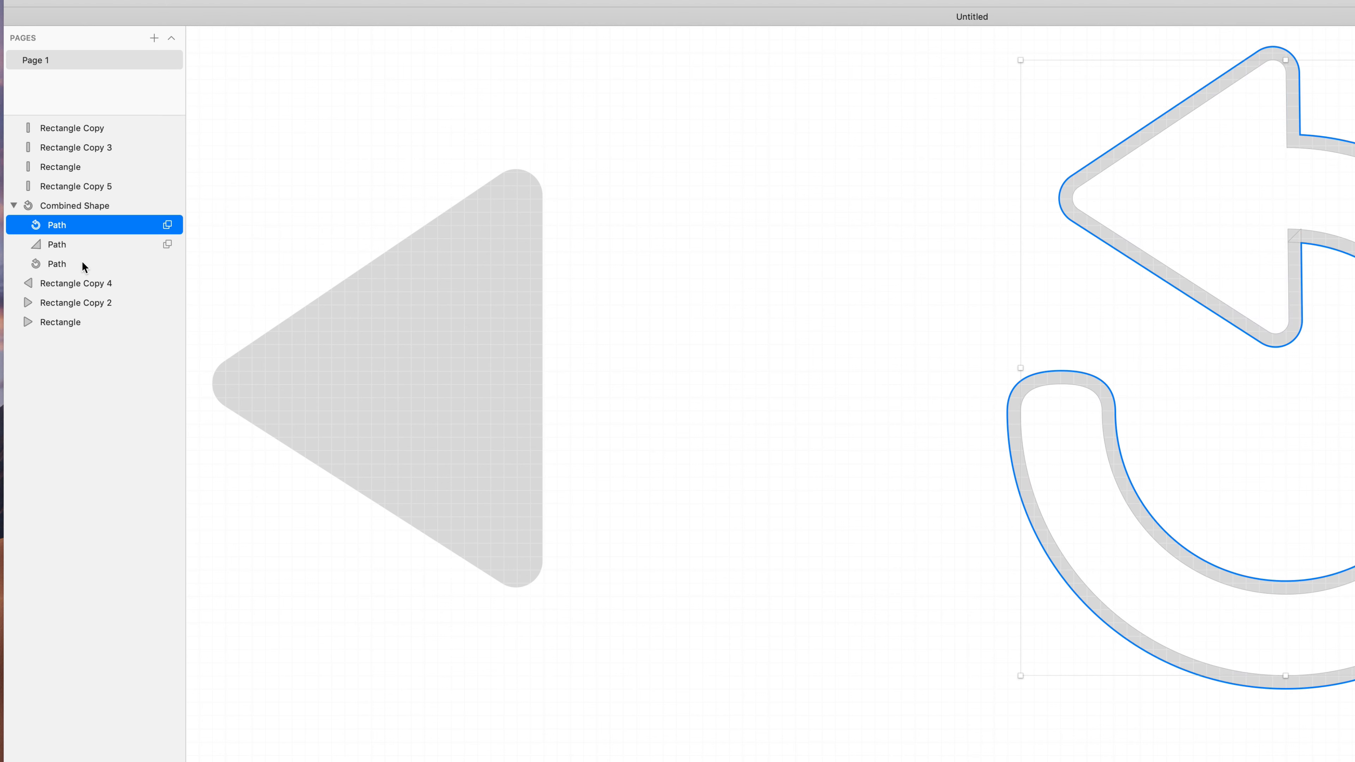
left_click(81, 265)
left_click(82, 226)
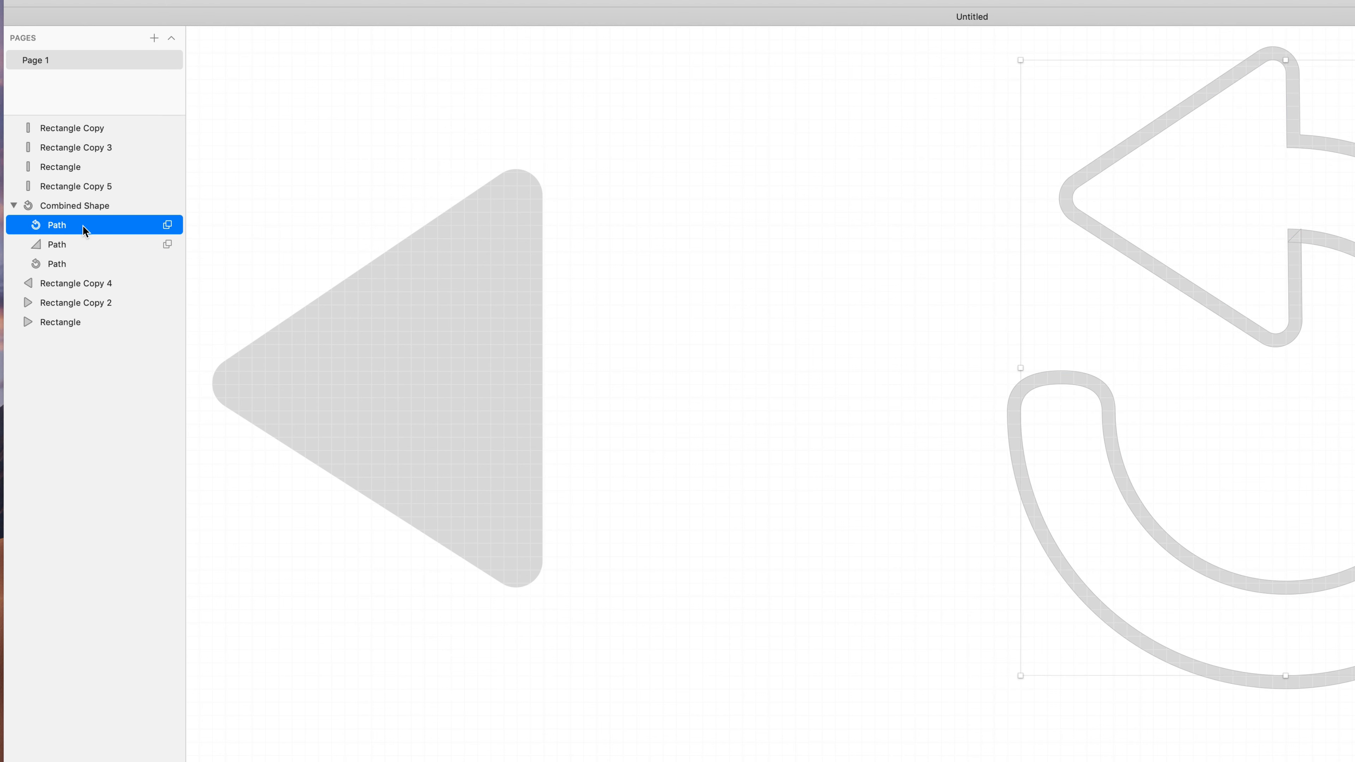
key("BackSpace")
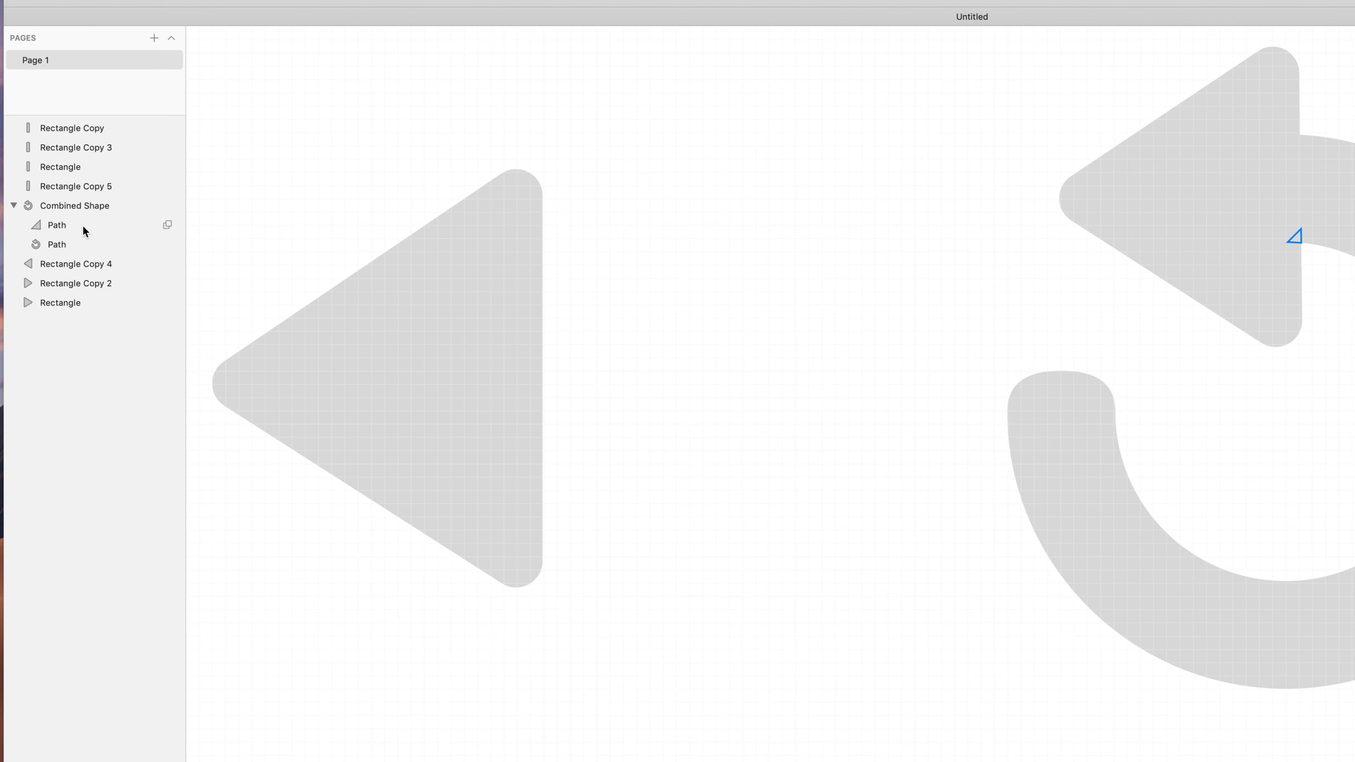
left_click(83, 225)
key("BackSpace")
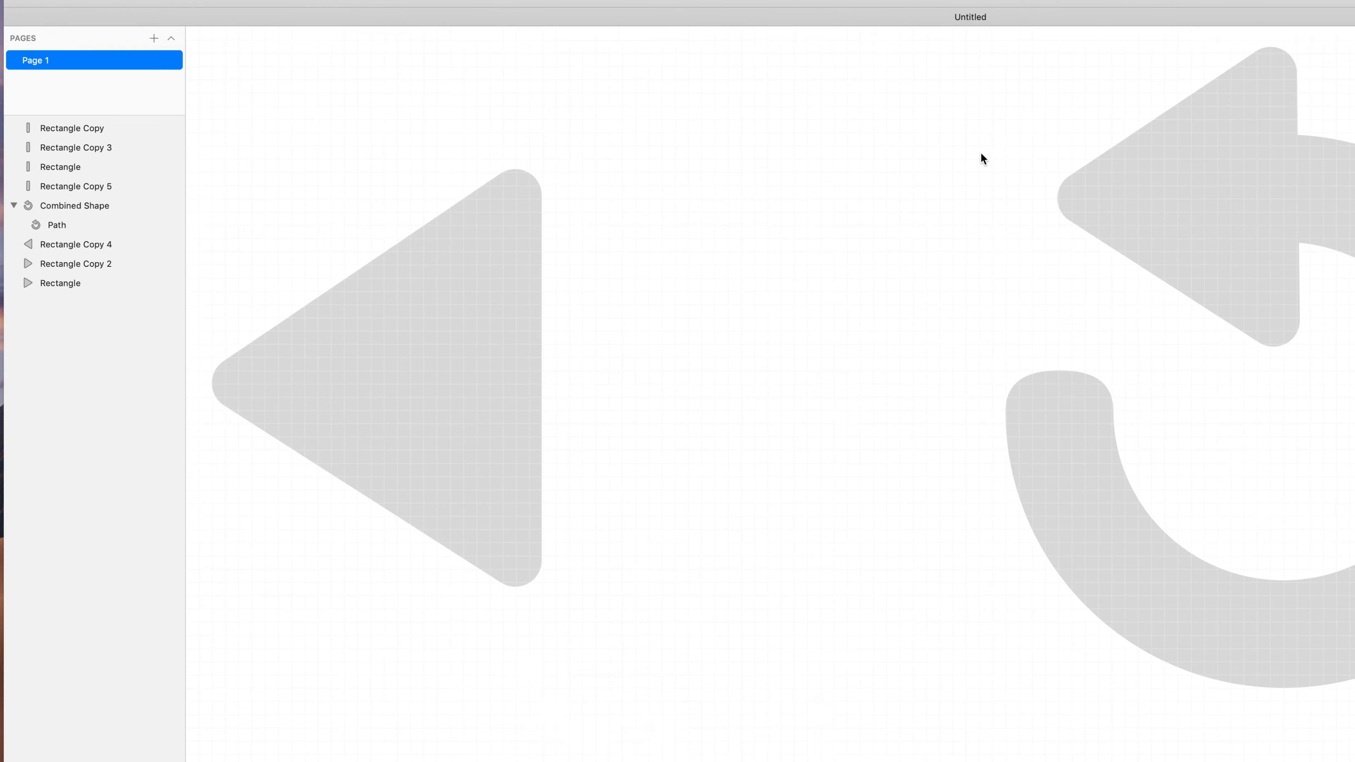
Select all the player icons and remove their border style
scroll(980, 153, "down", 10)
scroll(977, 153, "left", 4)
scroll(976, 153, "down", 3)
scroll(920, 156, "down", 3)
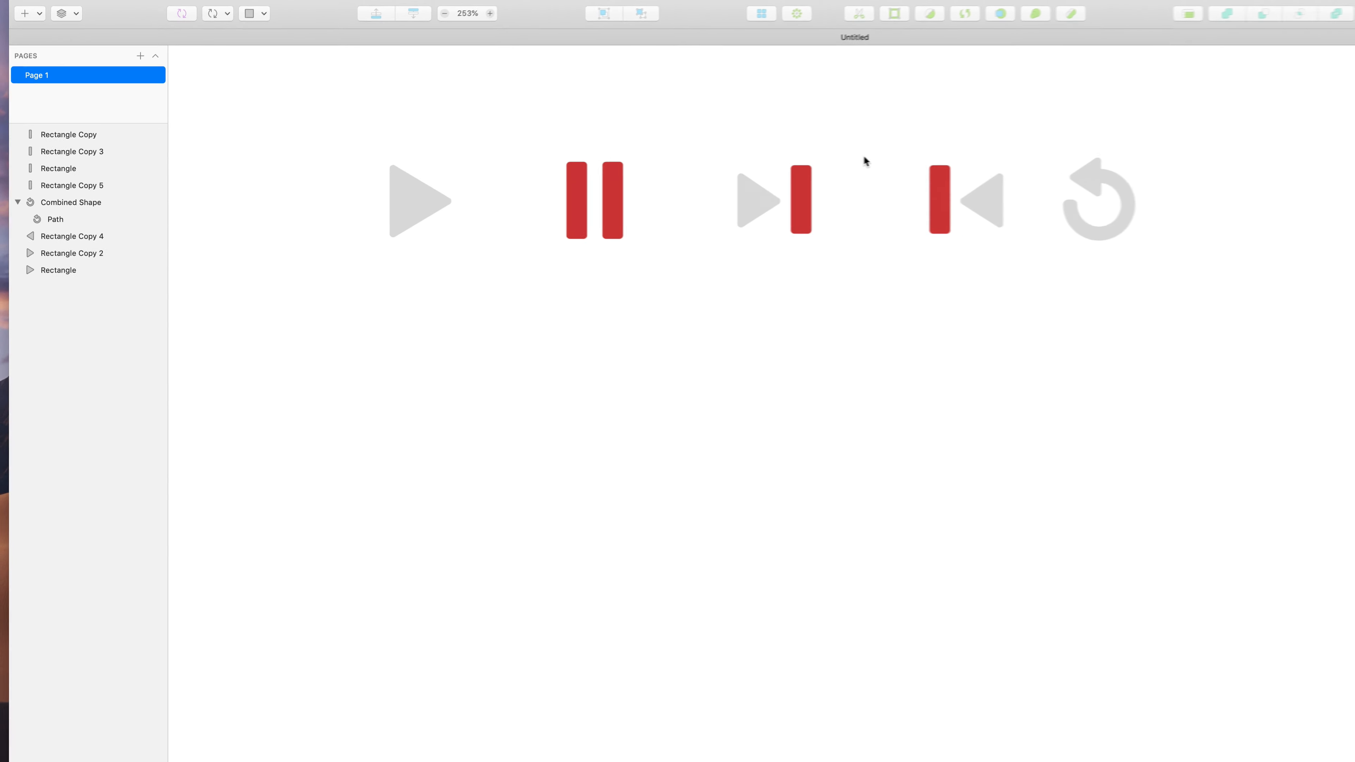
scroll(922, 156, "left", 4)
scroll(922, 156, "up", 2)
left_click_drag(1122, 184, 450, 354)
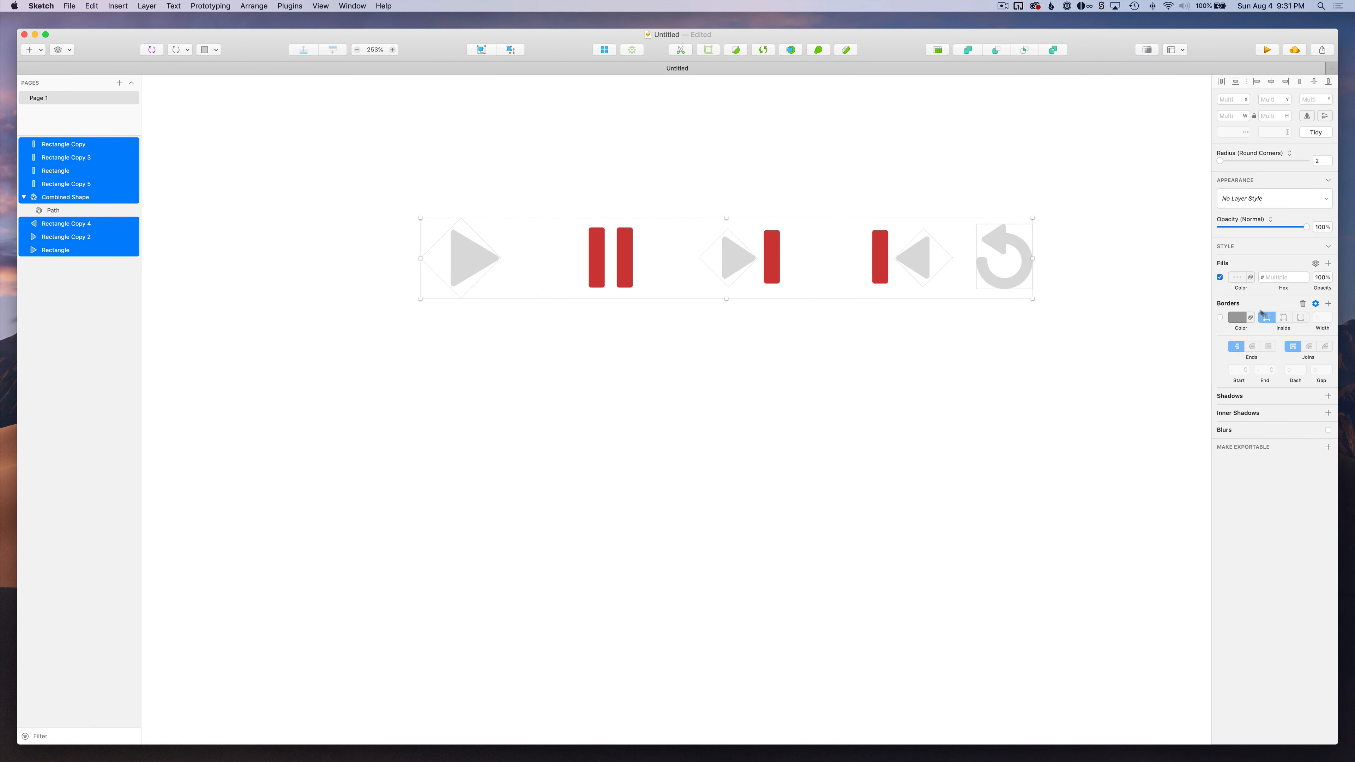
left_click(1302, 305)
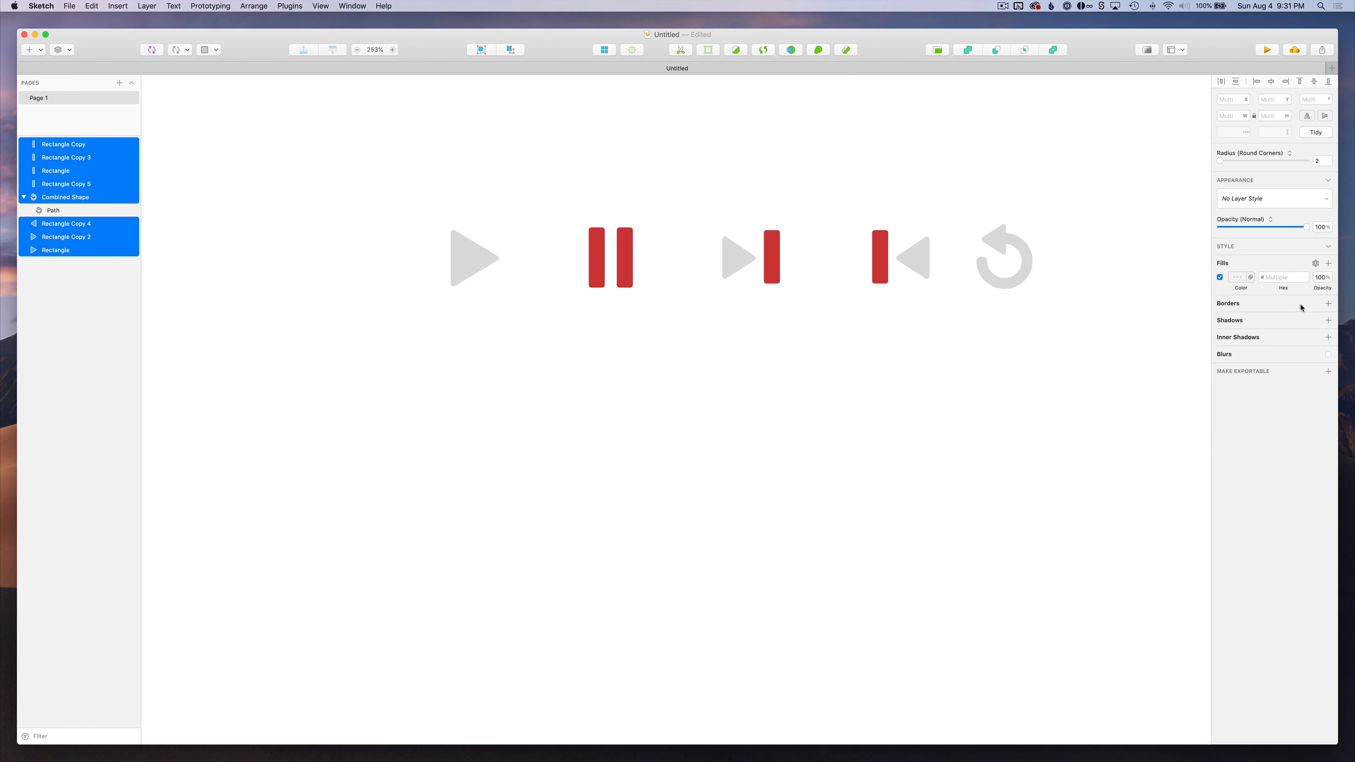
Set the fill colour of all the selected icons to black, 000000
left_click(1238, 279)
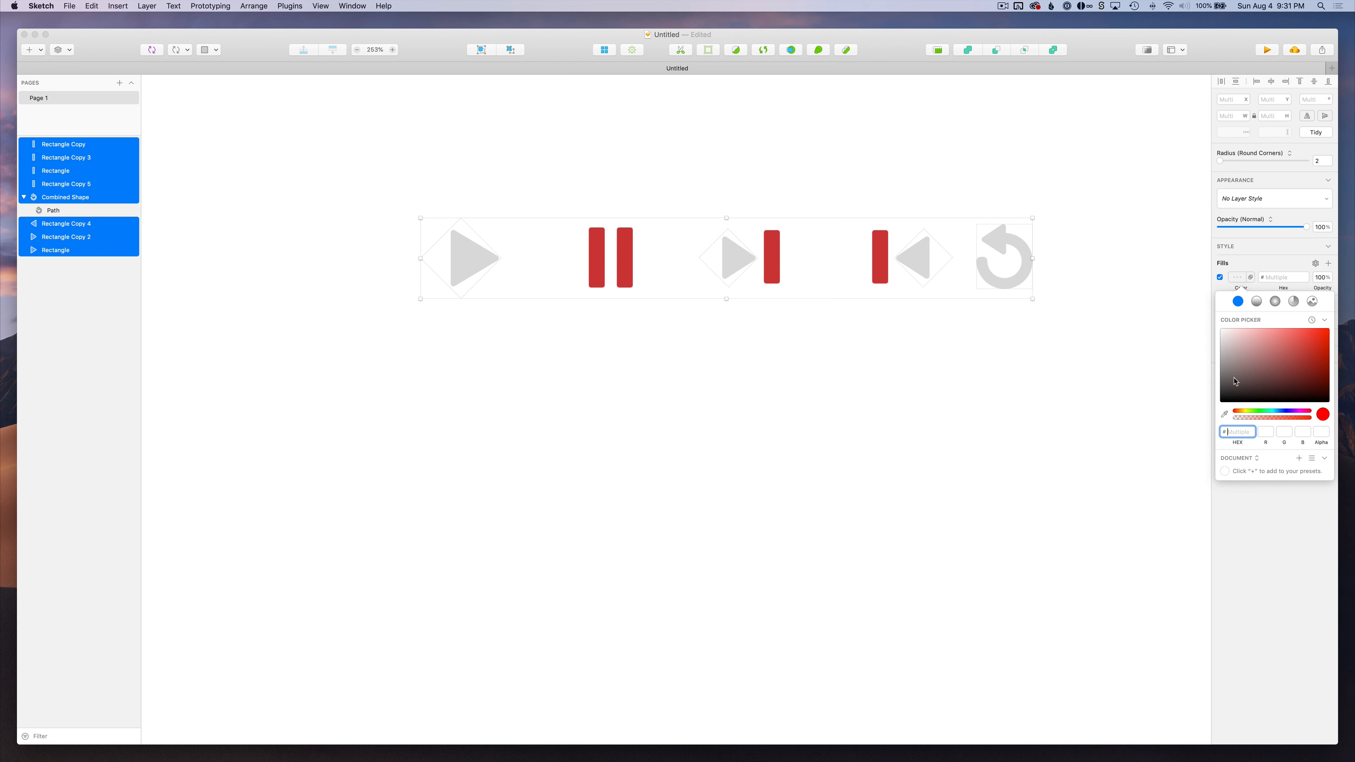
left_click_drag(1236, 381, 1197, 414)
left_click(1041, 394)
scroll(1042, 394, "right", 2)
scroll(1042, 394, "up", 2)
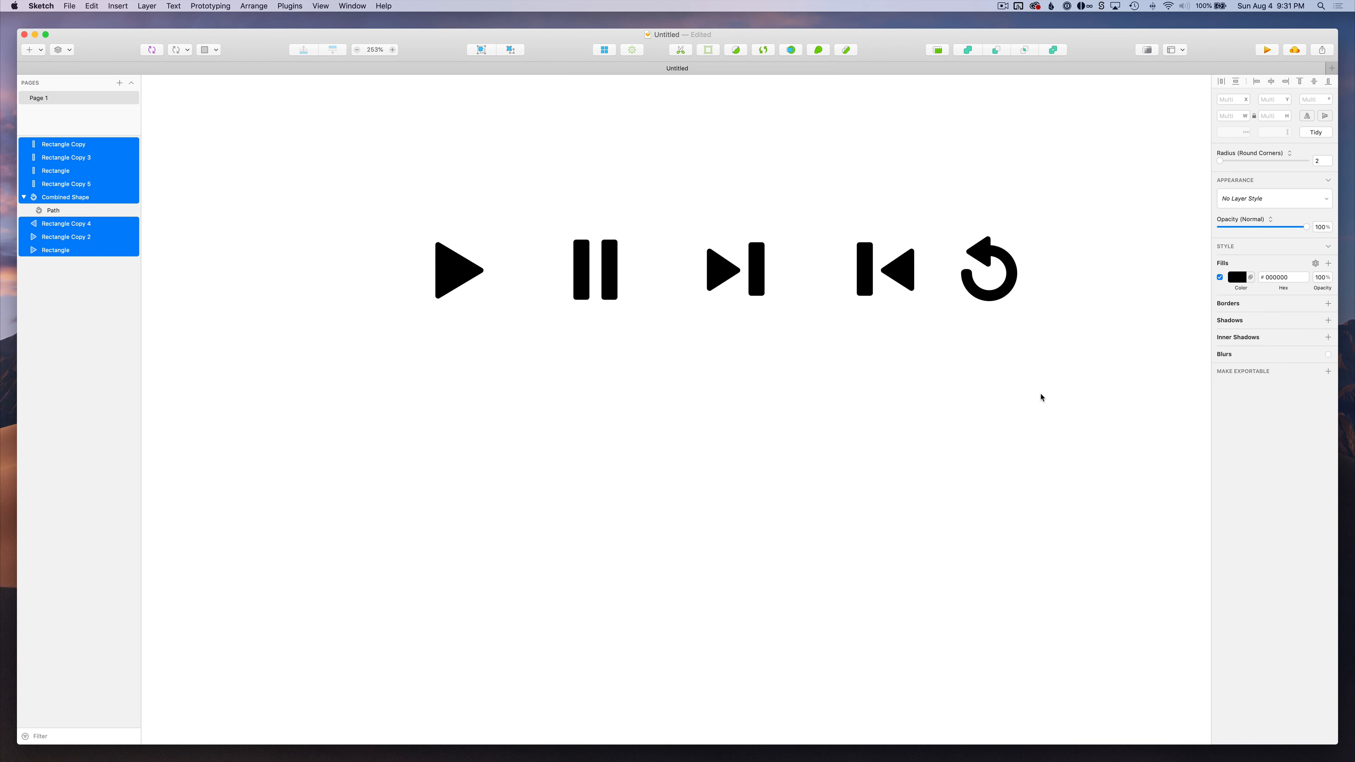
Draw a 56 by 56 square over the pause icon and place copies of it over the other four player icons
left_click(1041, 394)
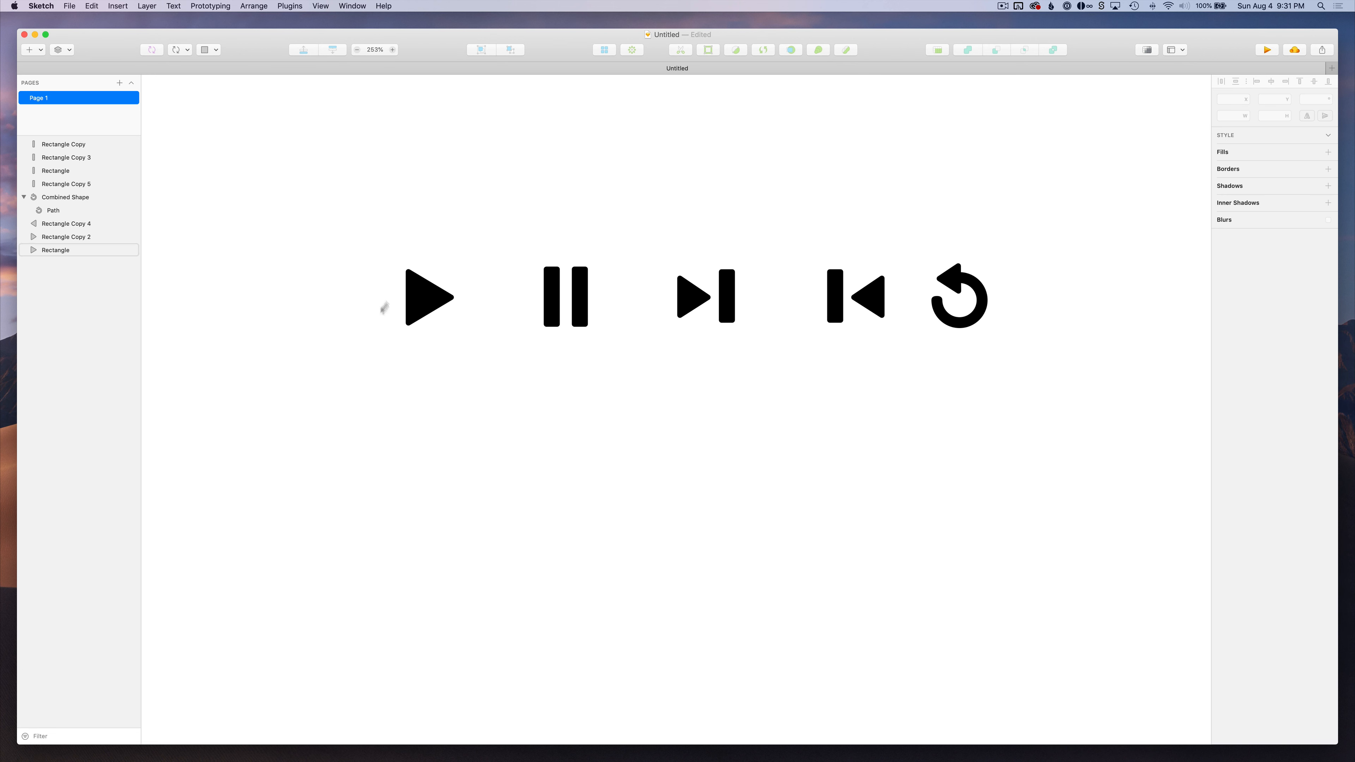
key("r")
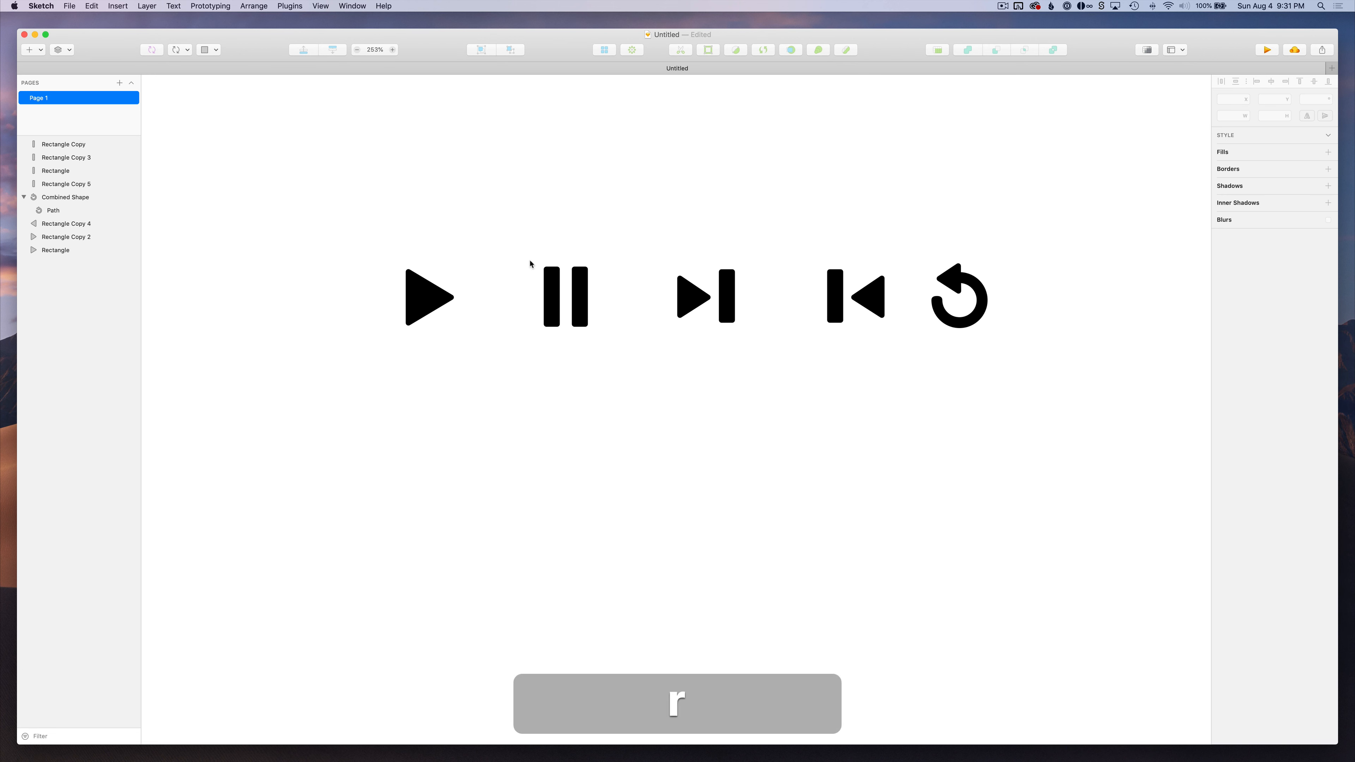
left_click_drag(552, 277, 604, 333)
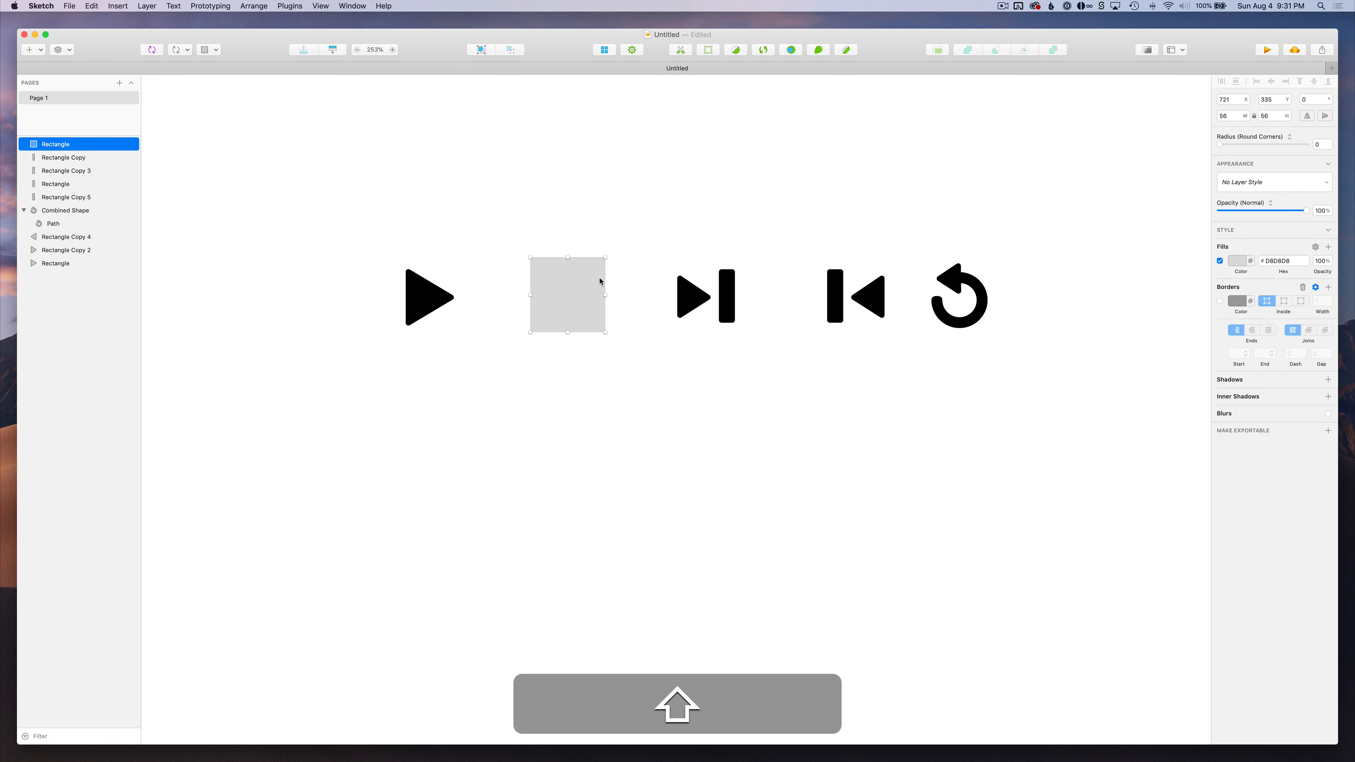
left_click_drag(588, 285, 986, 285)
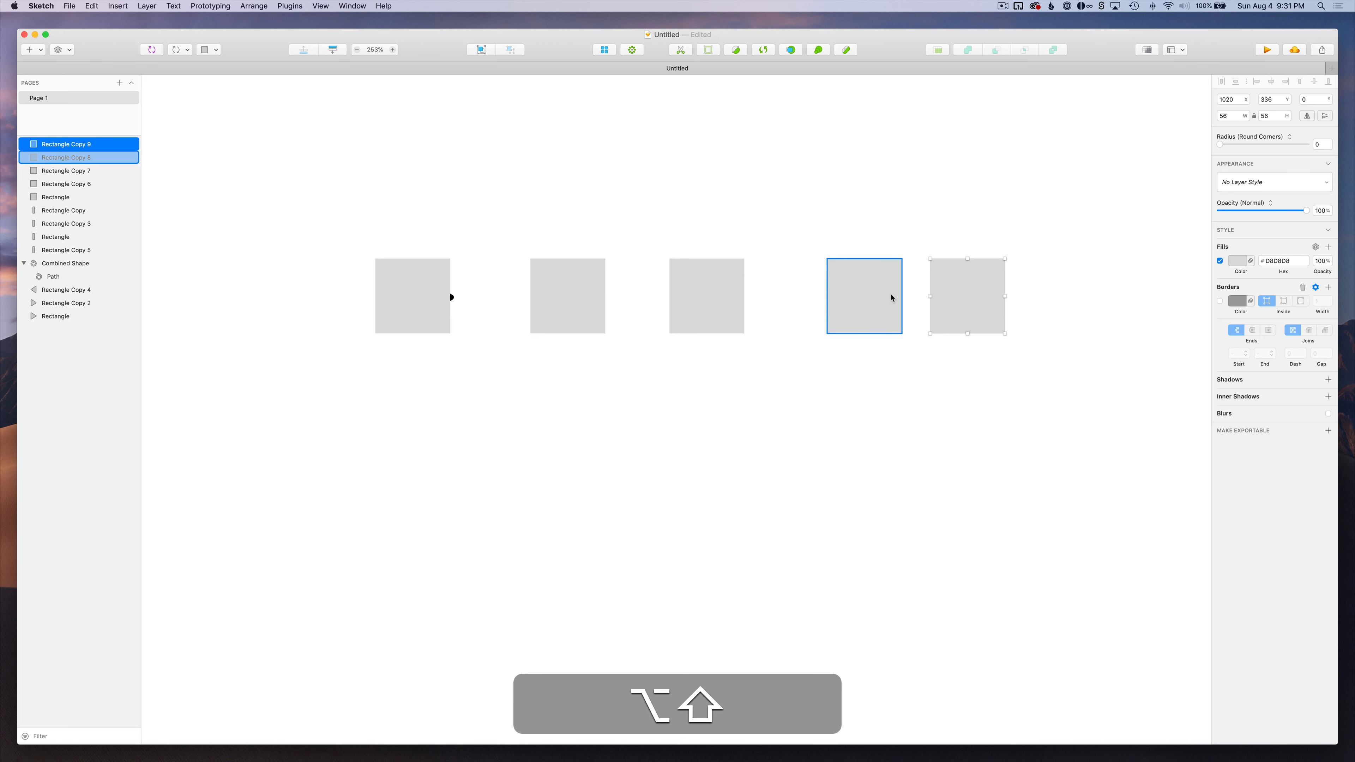
Select all five grey squares and send them behind the icons
left_click(891, 297, "shift")
left_click(726, 303, "shift")
left_click(606, 298, "shift")
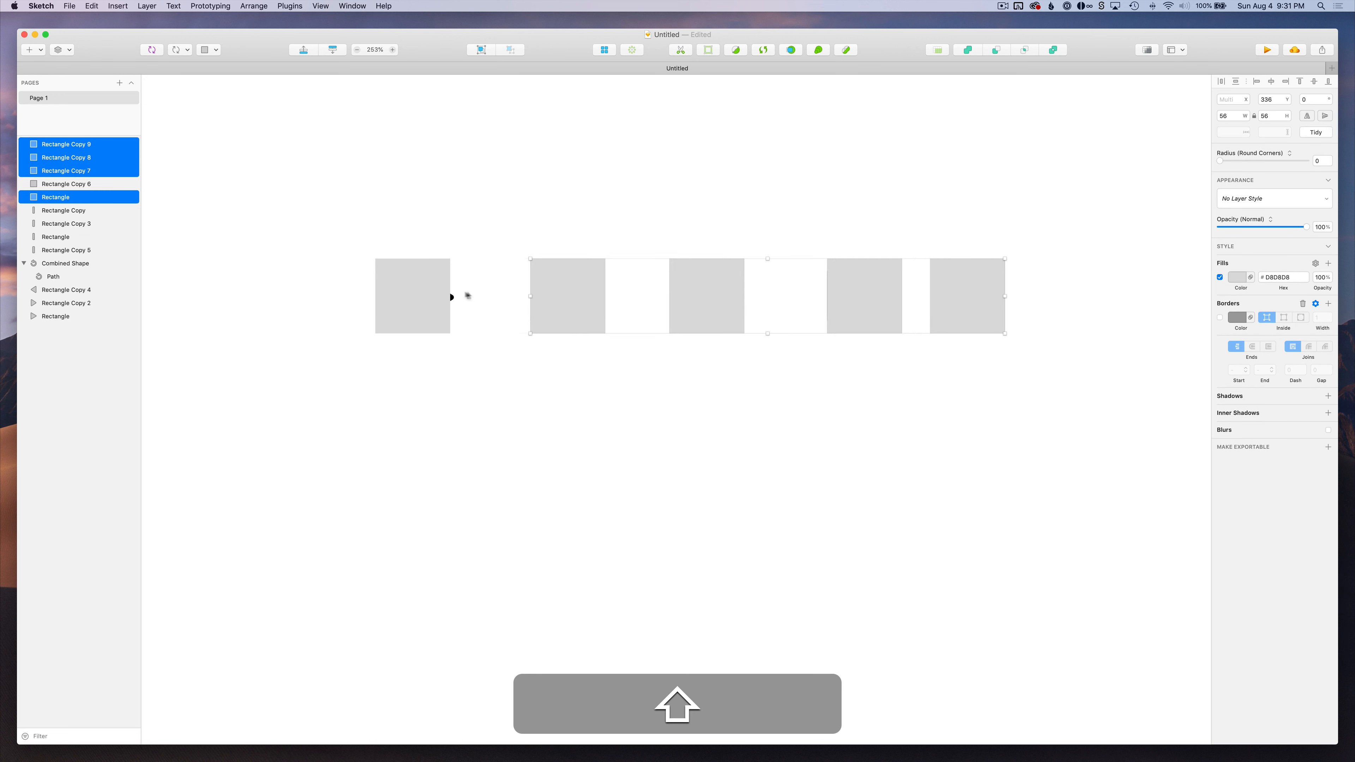
left_click(426, 299, "shift")
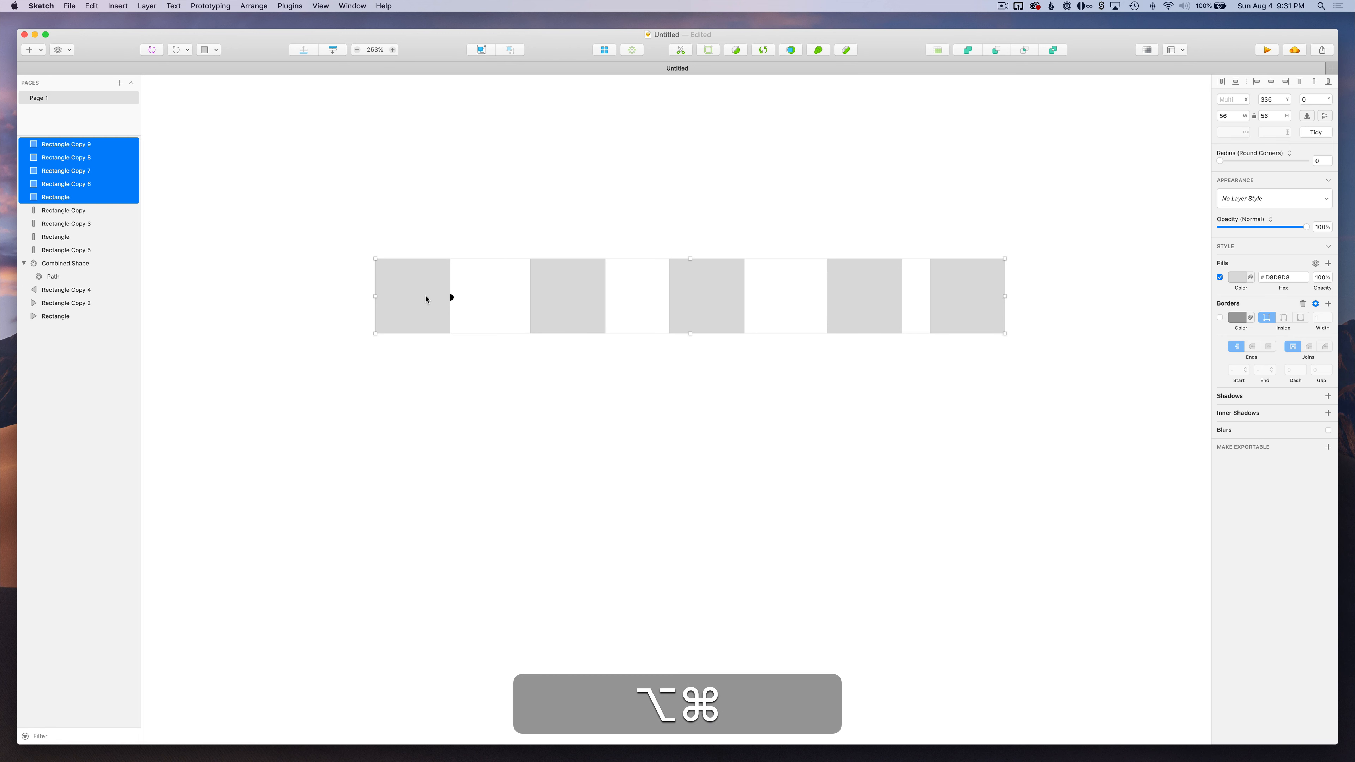
key("ctrl+alt+super+Down")
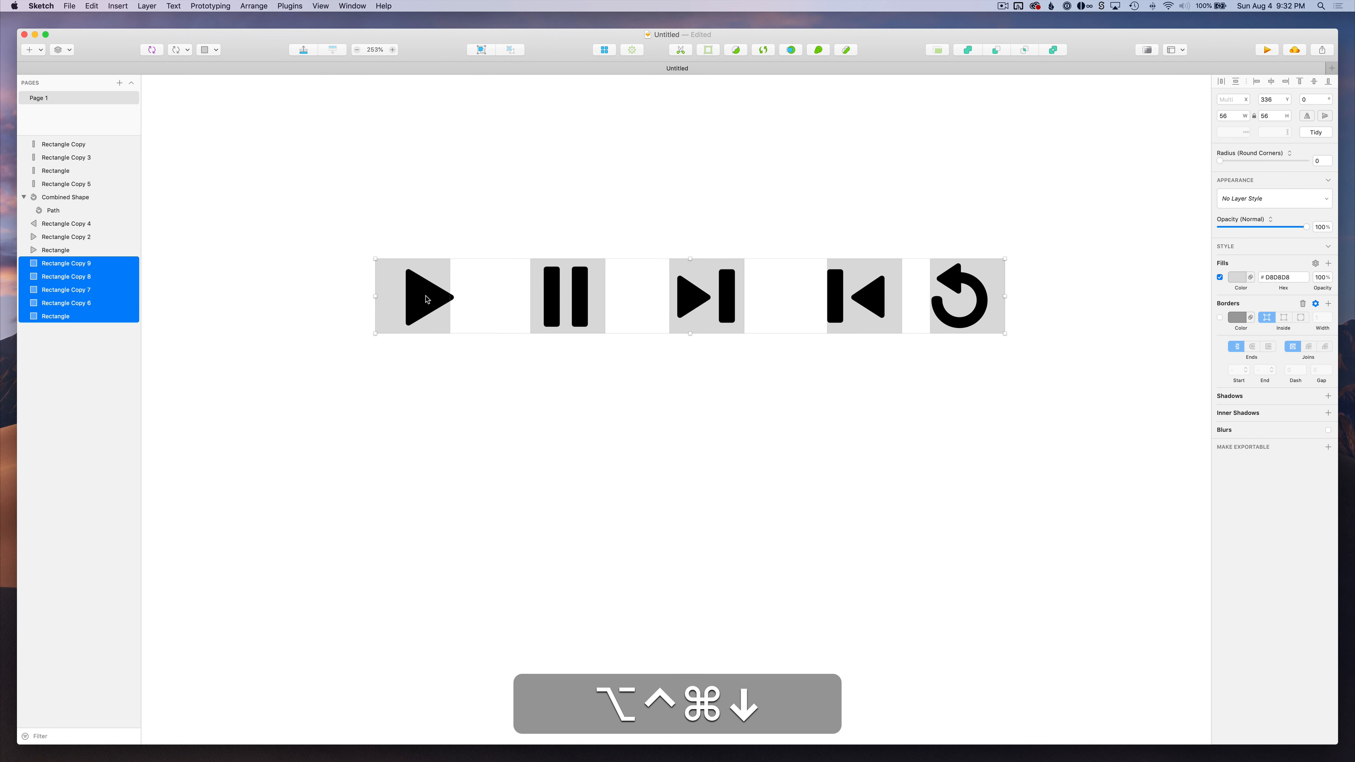
left_click(432, 204)
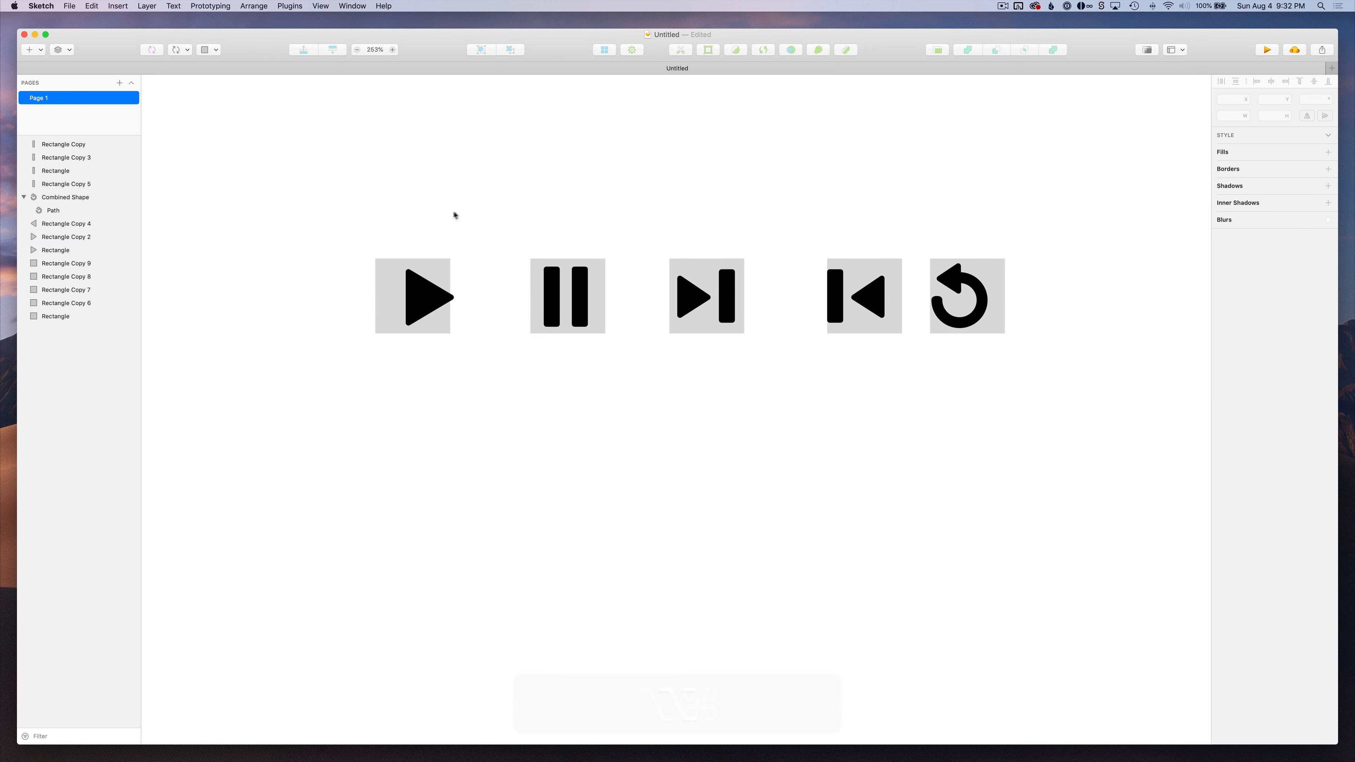
Move the play triangle left so that it sits centred in its grey background square
left_click_drag(464, 210, 402, 334)
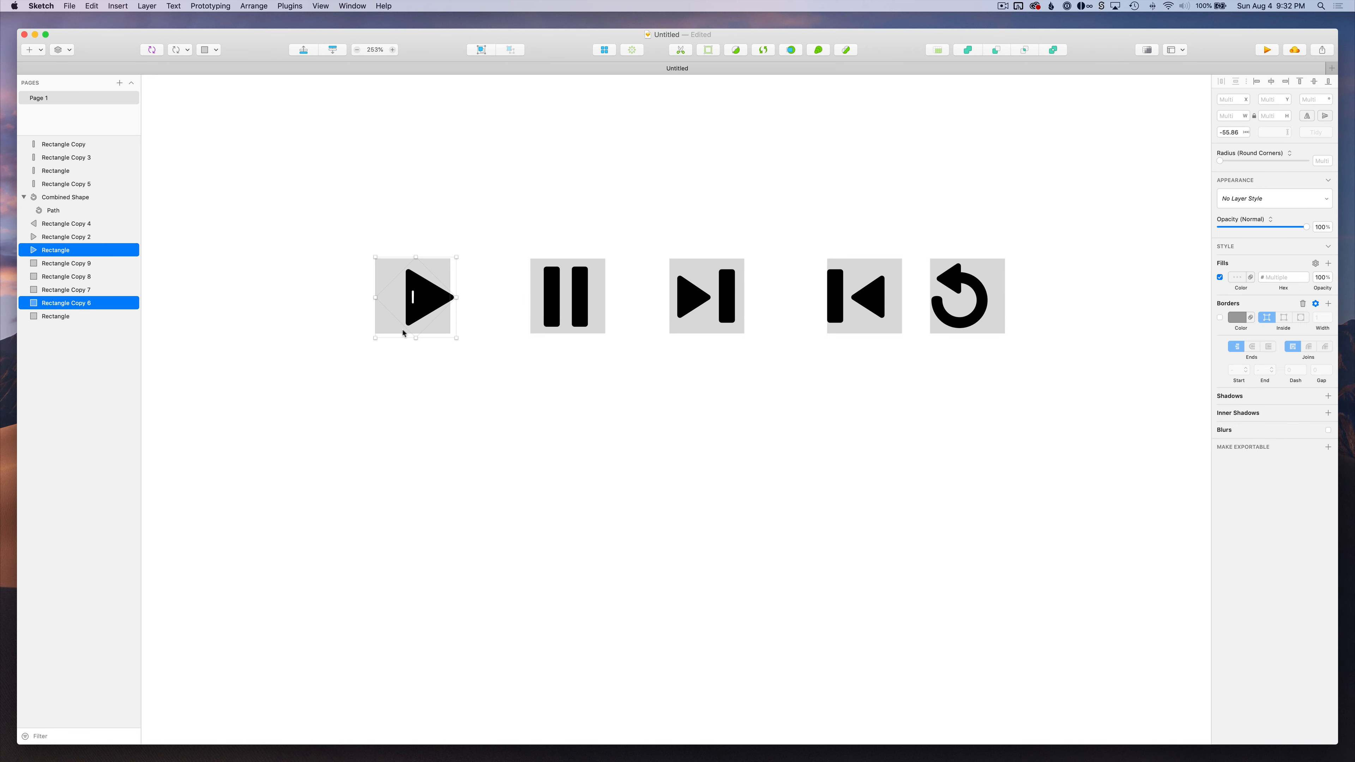
scroll(434, 258, "up", 5)
left_click(435, 256)
left_click_drag(406, 383, 362, 384)
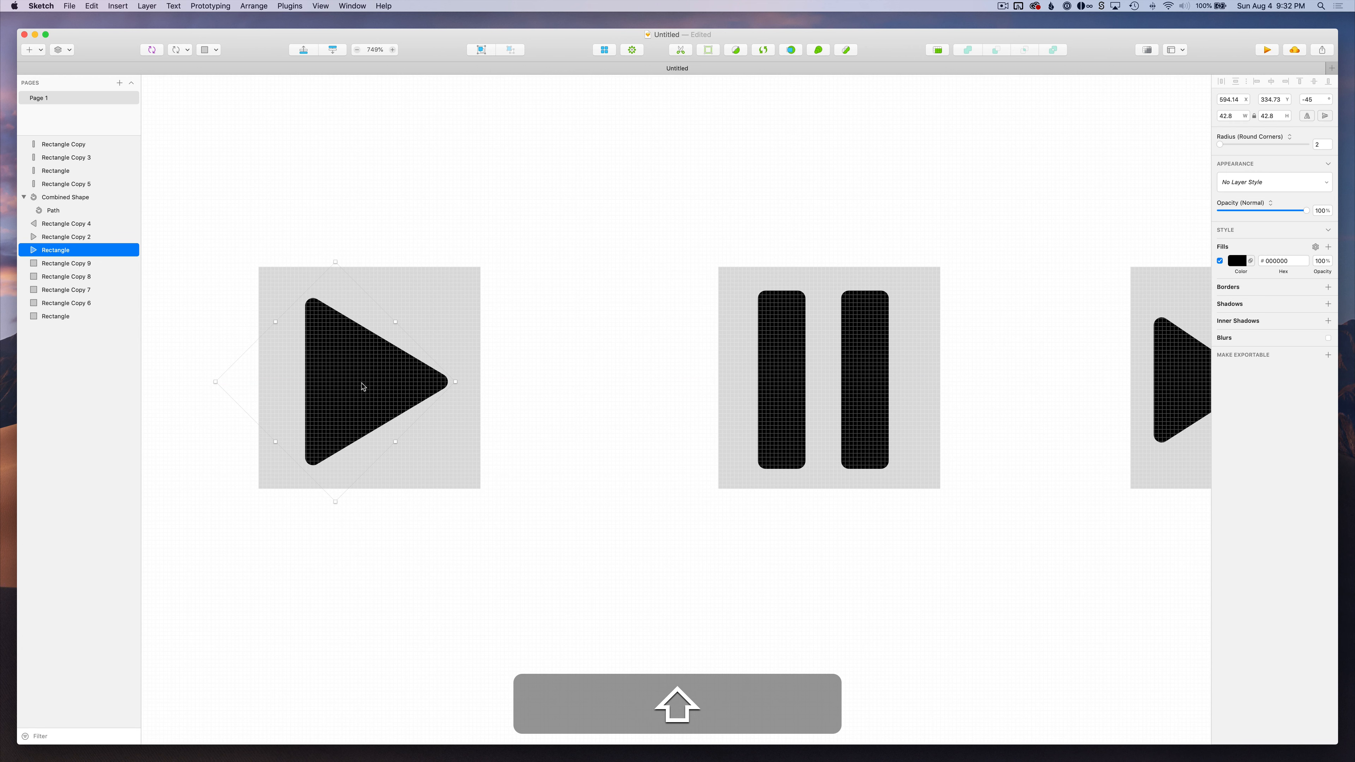
Group the two pause bars and centre the group horizontally on its background square
scroll(424, 374, "down", 5)
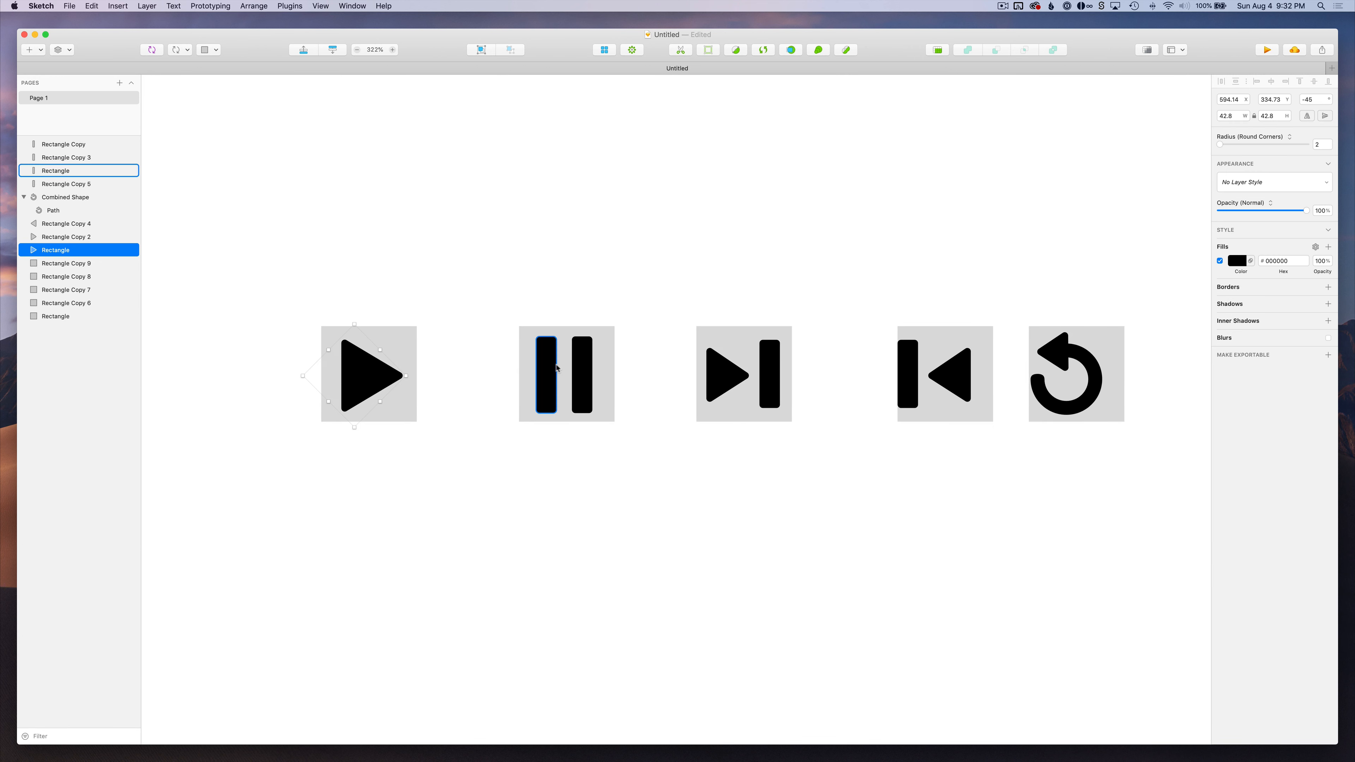
left_click(551, 369)
left_click(585, 366, "shift")
key("super+g")
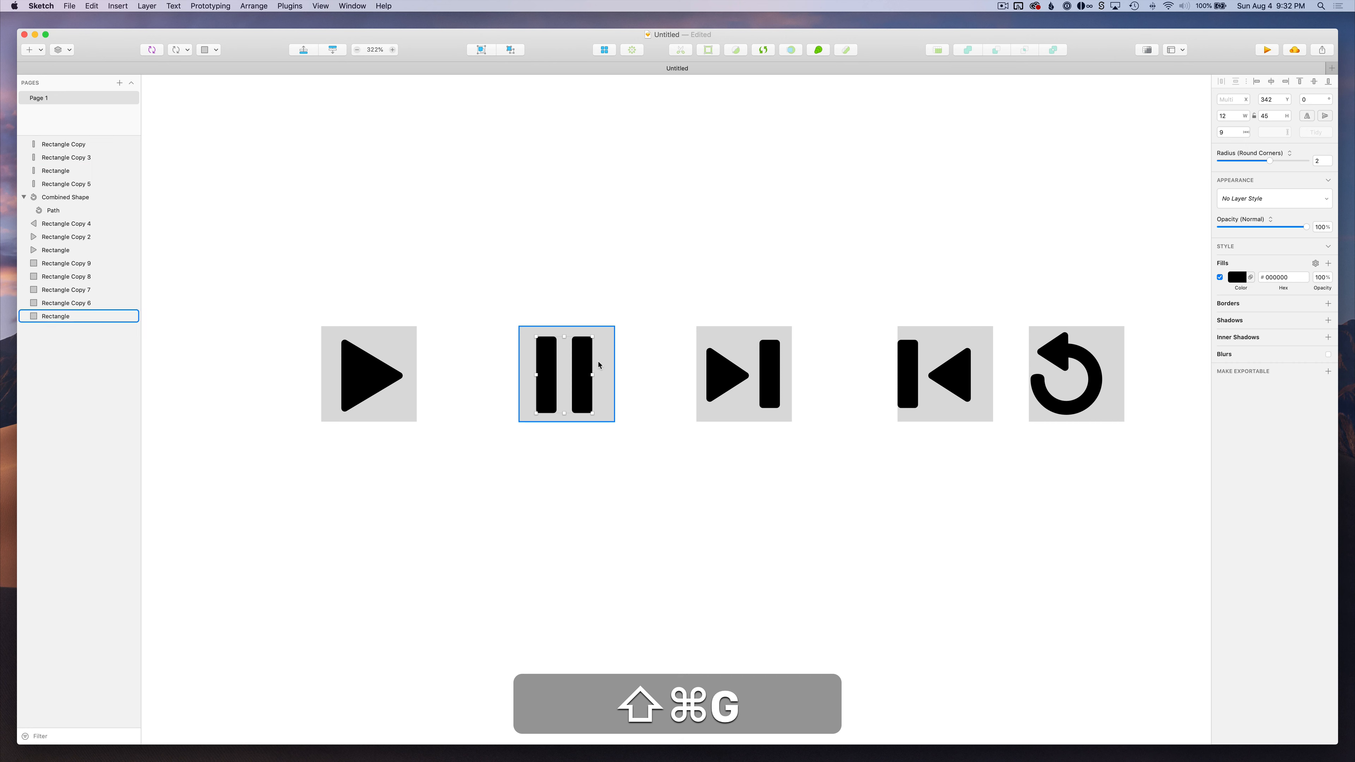
left_click(604, 365, "shift")
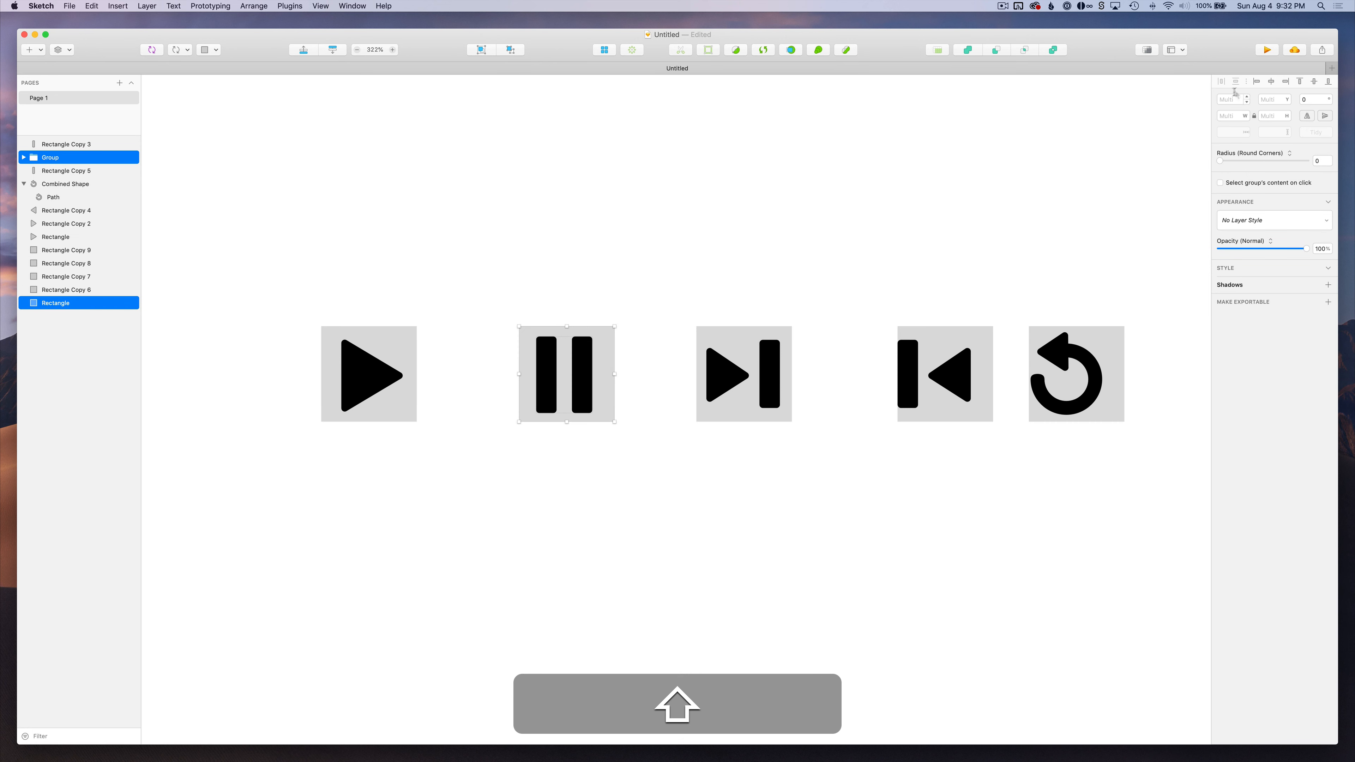
left_click(1271, 81)
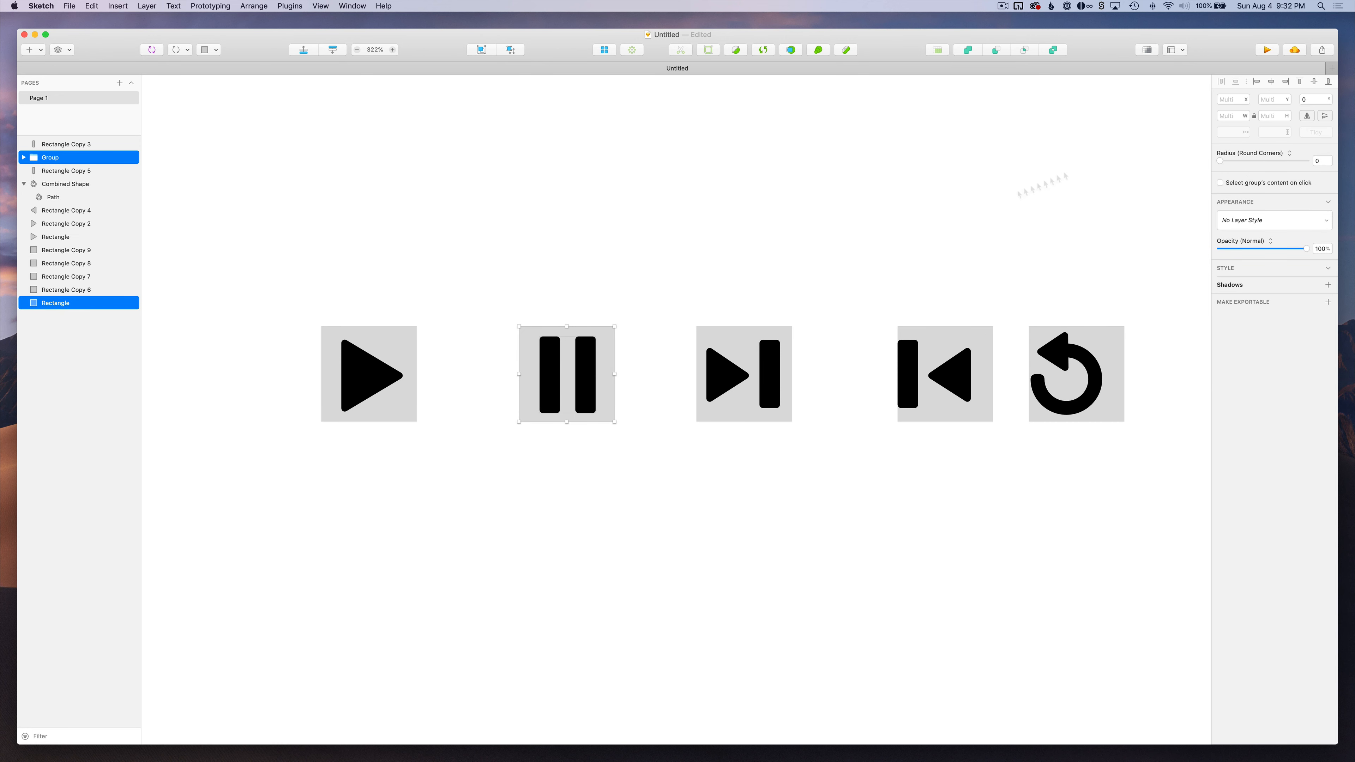
left_click(788, 307)
Nudge the skip-forward icon's vertical bar a few pixels left, closer to its triangle
left_click(775, 366)
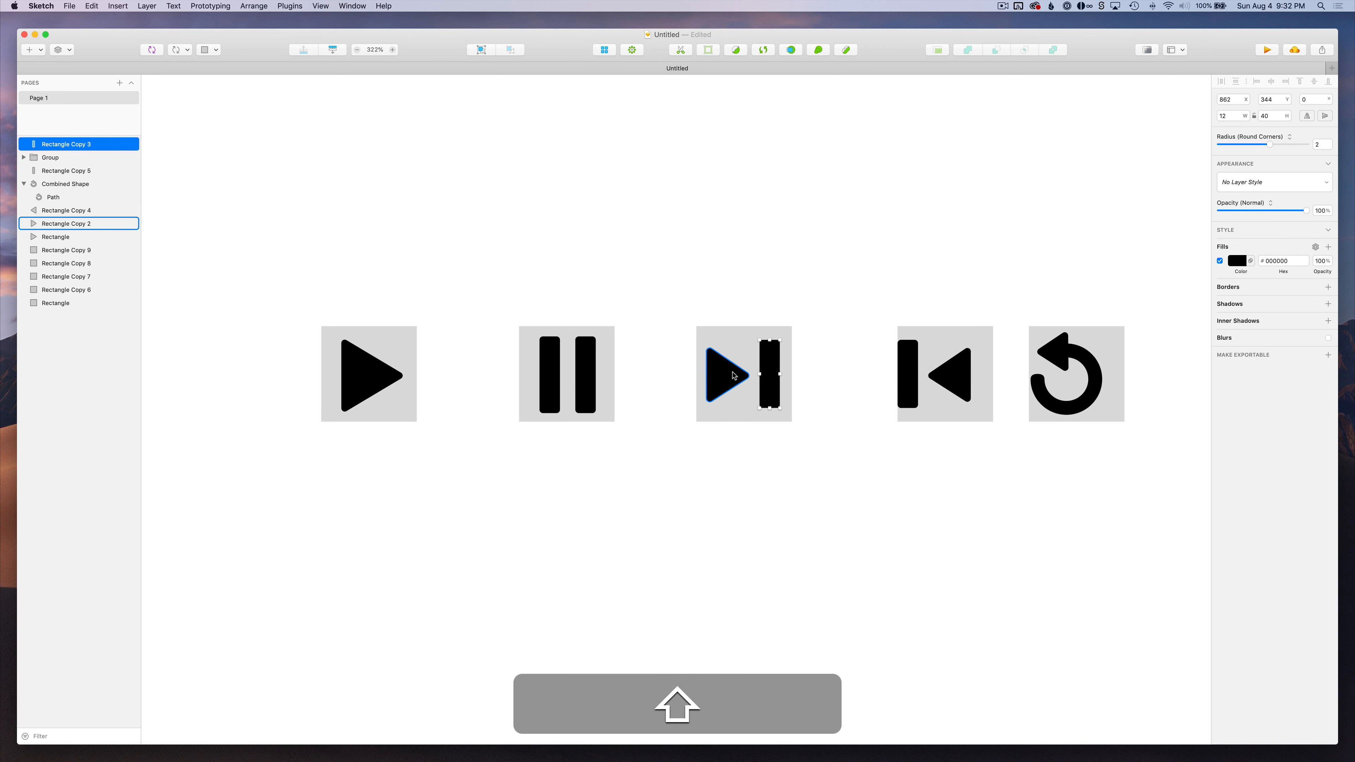
key("shift+Left")
key("Left")
key("Left")
key("Left")
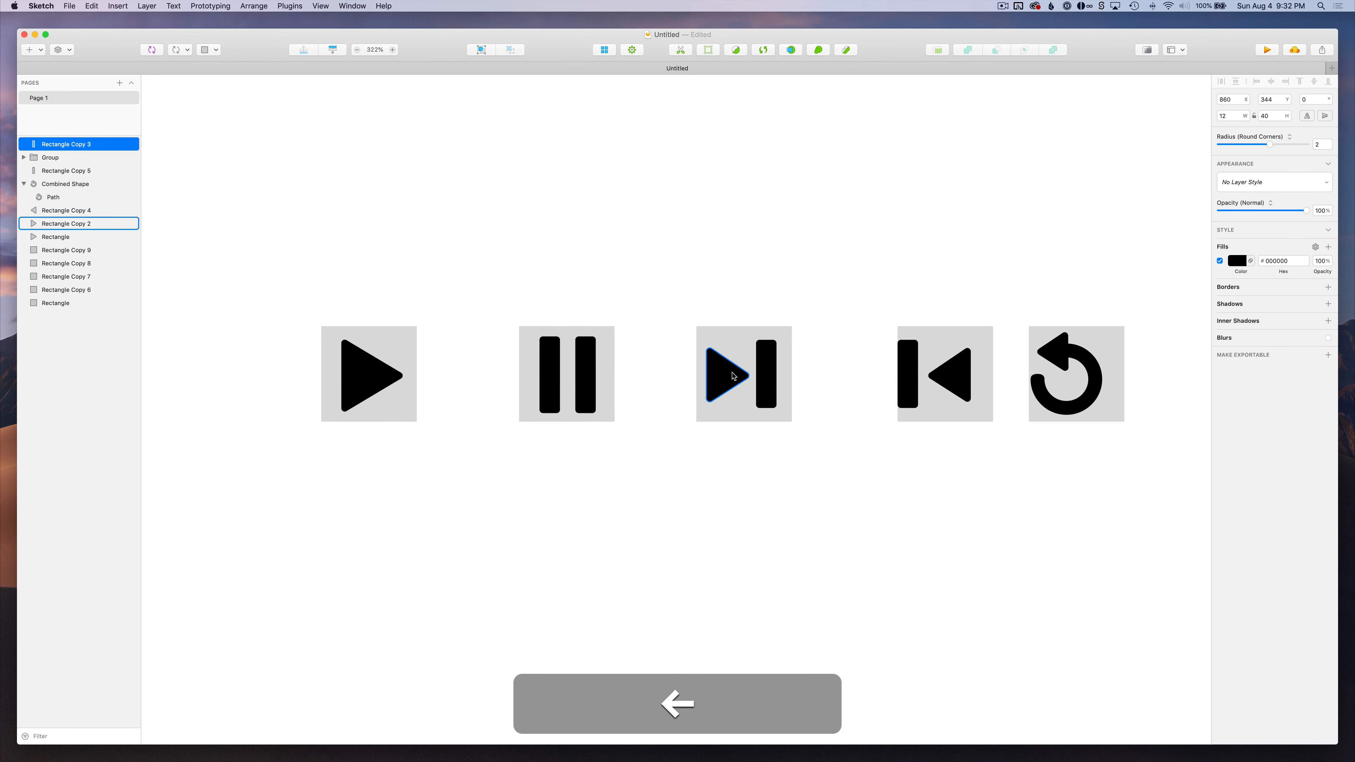
Nudge the skip-back icon's vertical bar right to X 946, closer to its triangle
left_click(906, 364)
key("shift+Right")
key("Right")
key("Right")
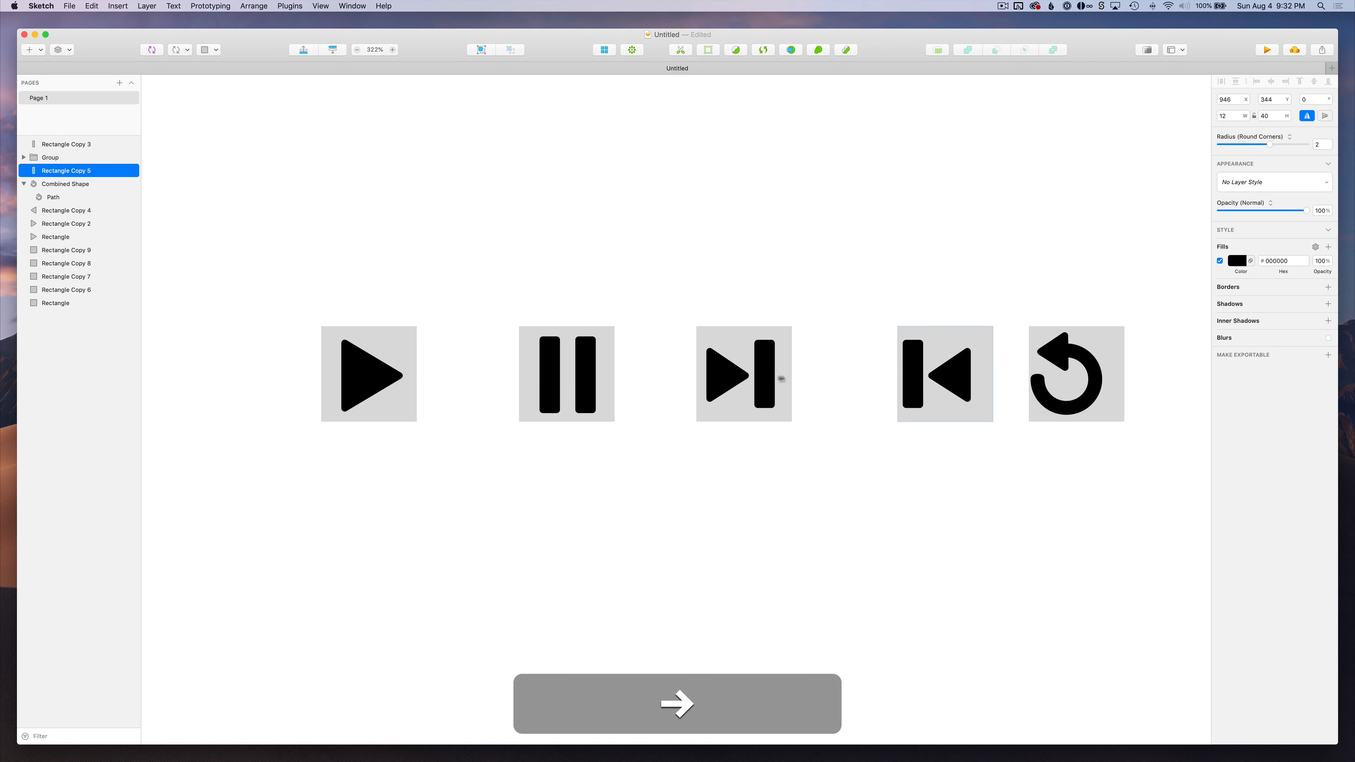
Group the skip-forward bar and triangle and nudge the group right to X 815, centring it in its square
left_click(765, 384)
left_click(712, 384, "shift")
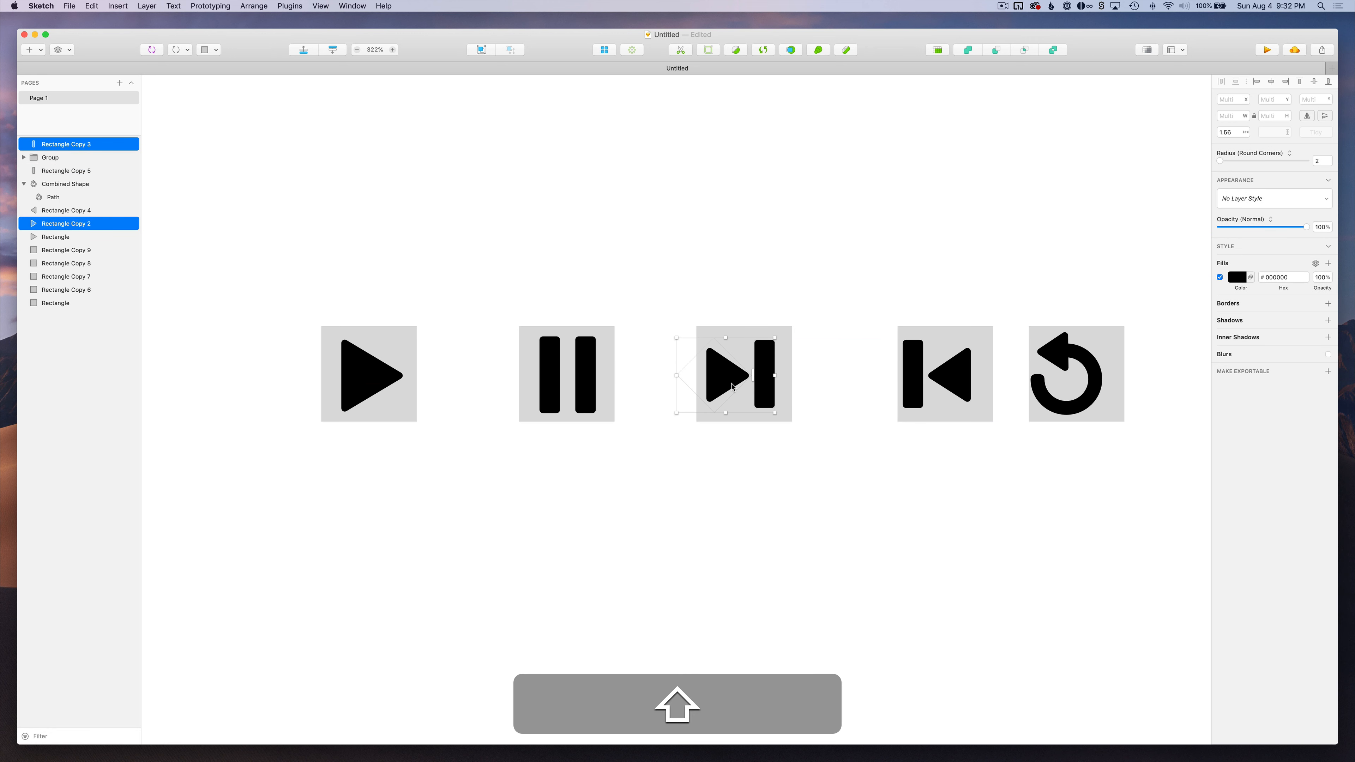
key("super+g")
scroll(752, 374, "up", 5)
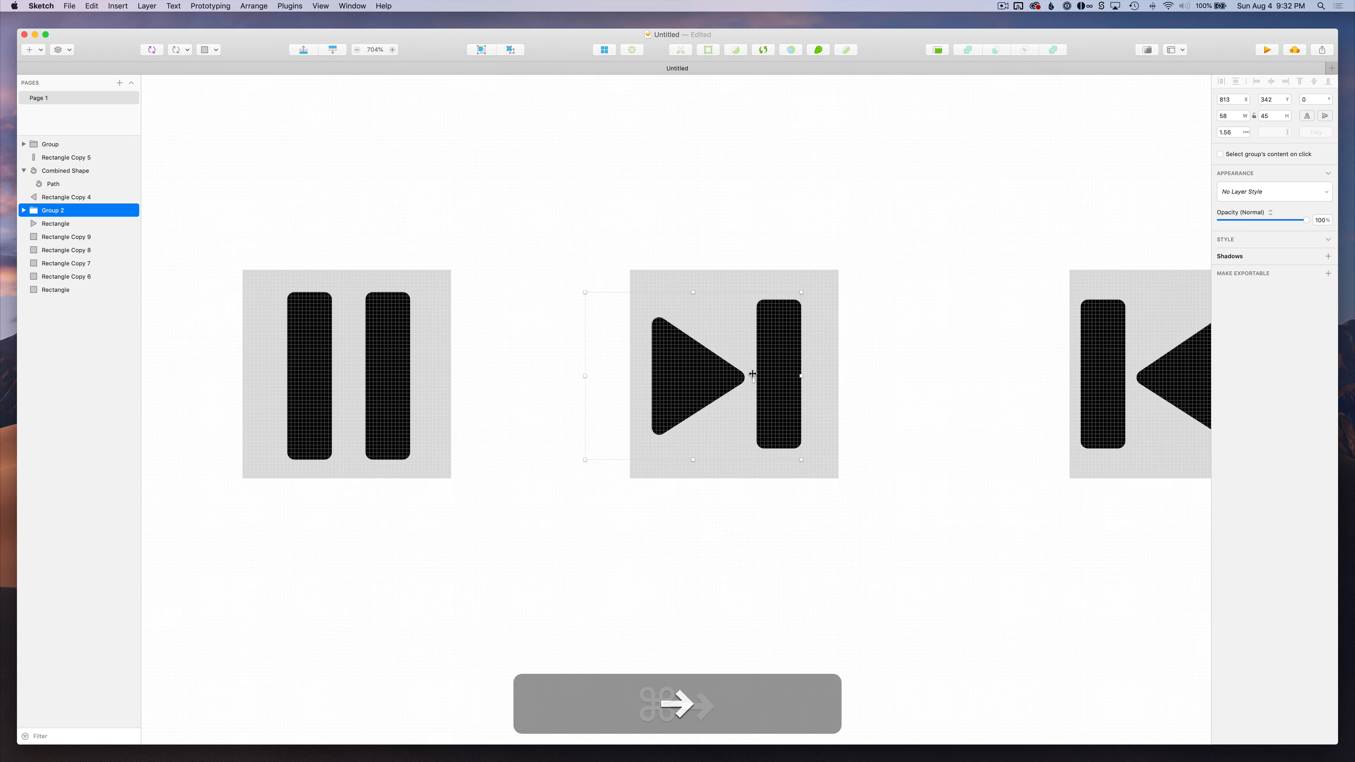
key("Right")
key("Right")
key("Right")
key("Left")
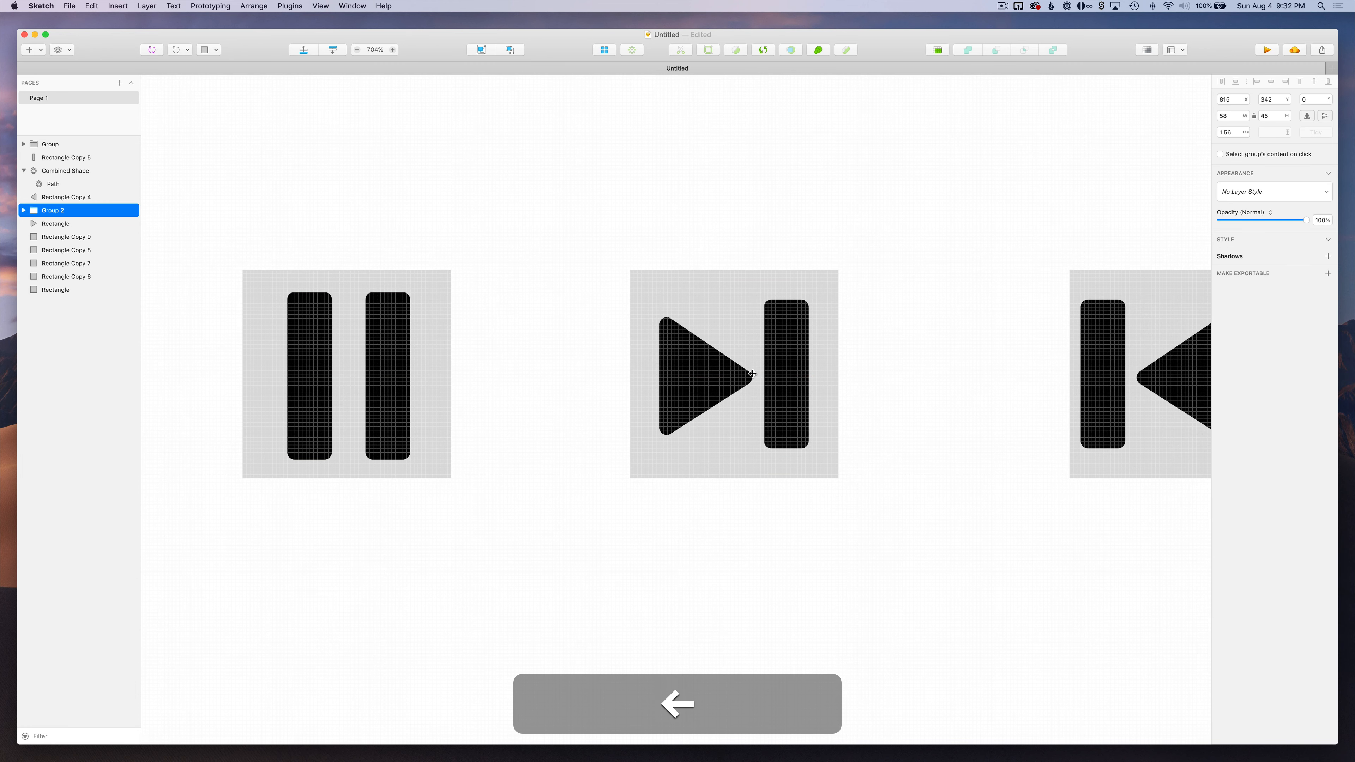
Select the skip-back triangle and bar together and nudge them right until they are centred in their square
scroll(752, 374, "down", 5)
scroll(785, 372, "right", 3)
left_click(841, 378)
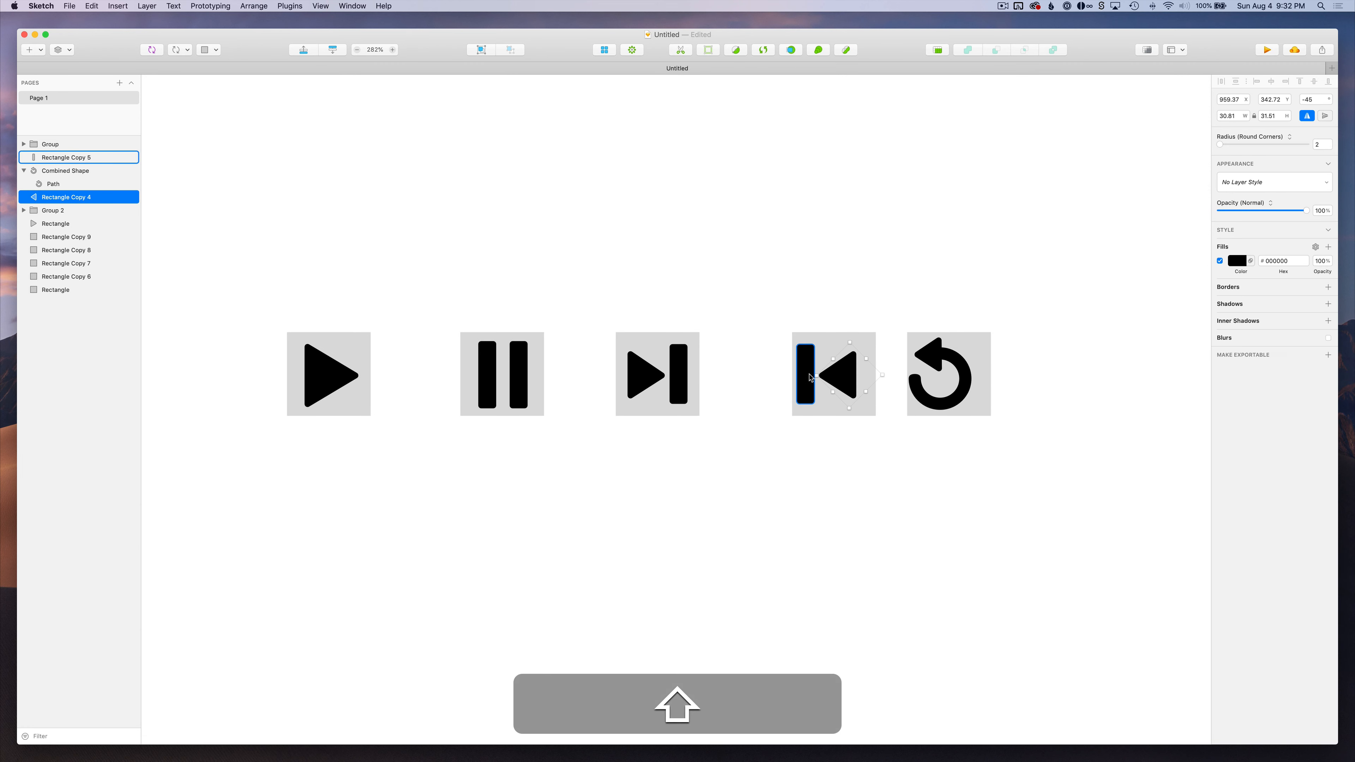
left_click(809, 378, "shift")
key("Right")
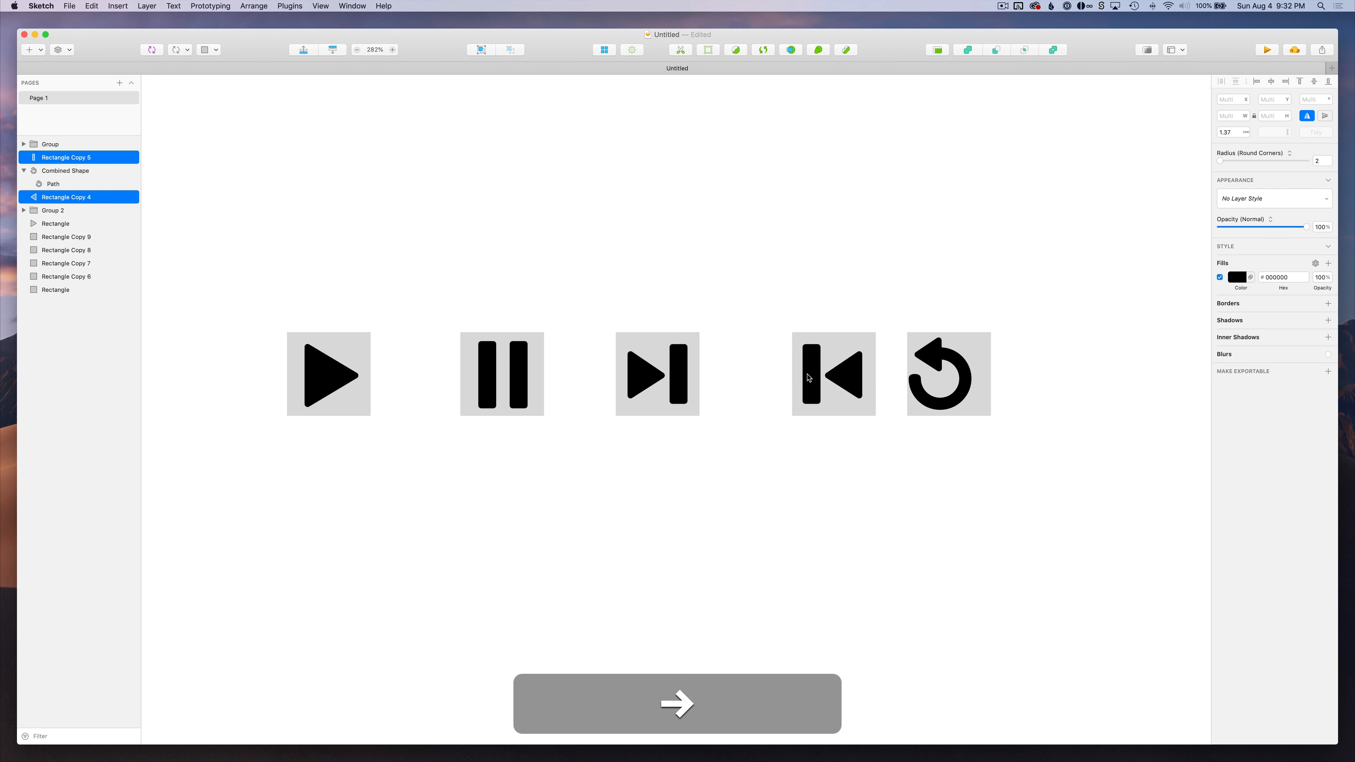
Centre the circular arrow horizontally on its background square
left_click(936, 383)
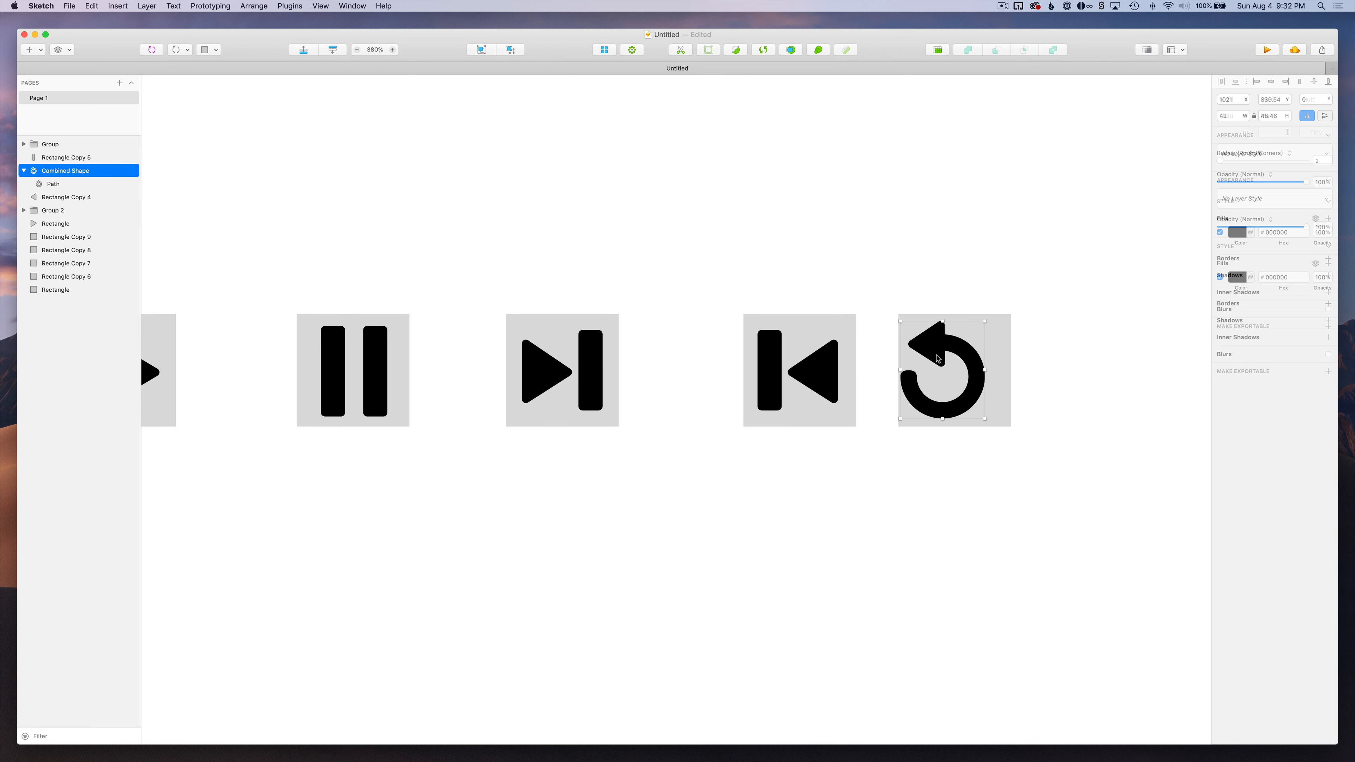
left_click(995, 351, "shift")
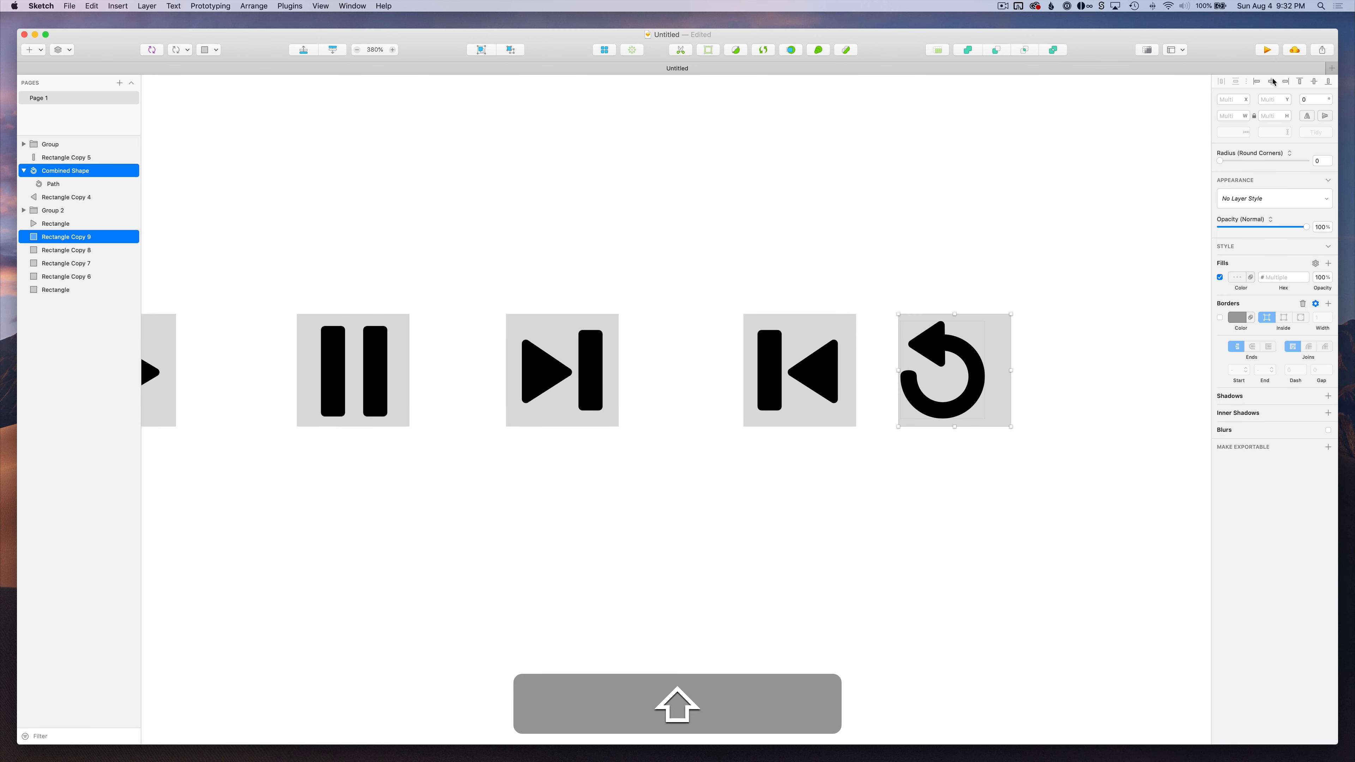
left_click(1273, 81)
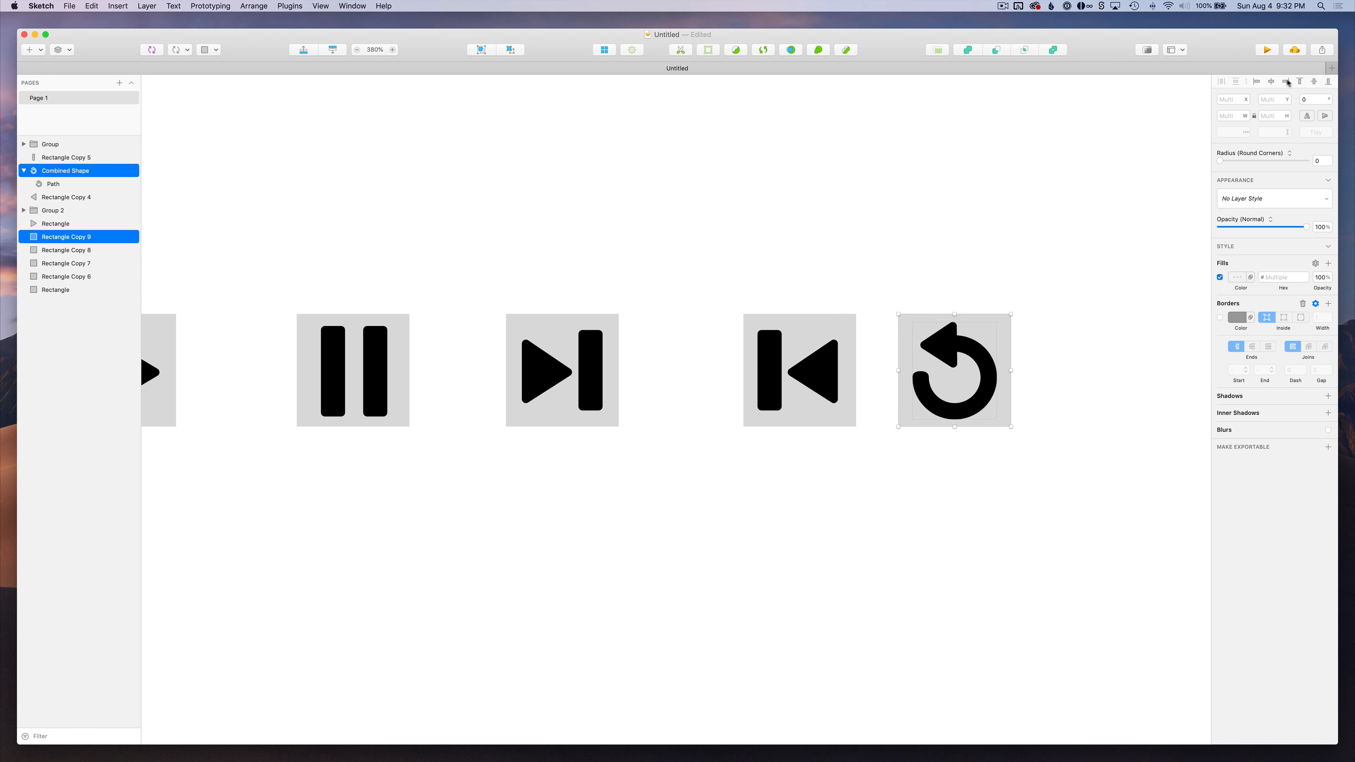
left_click(1065, 253)
Nudge the play triangle 1 px left within its background square
scroll(1065, 253, "down", 3)
scroll(1065, 253, "right", 1)
scroll(1065, 253, "up", 3)
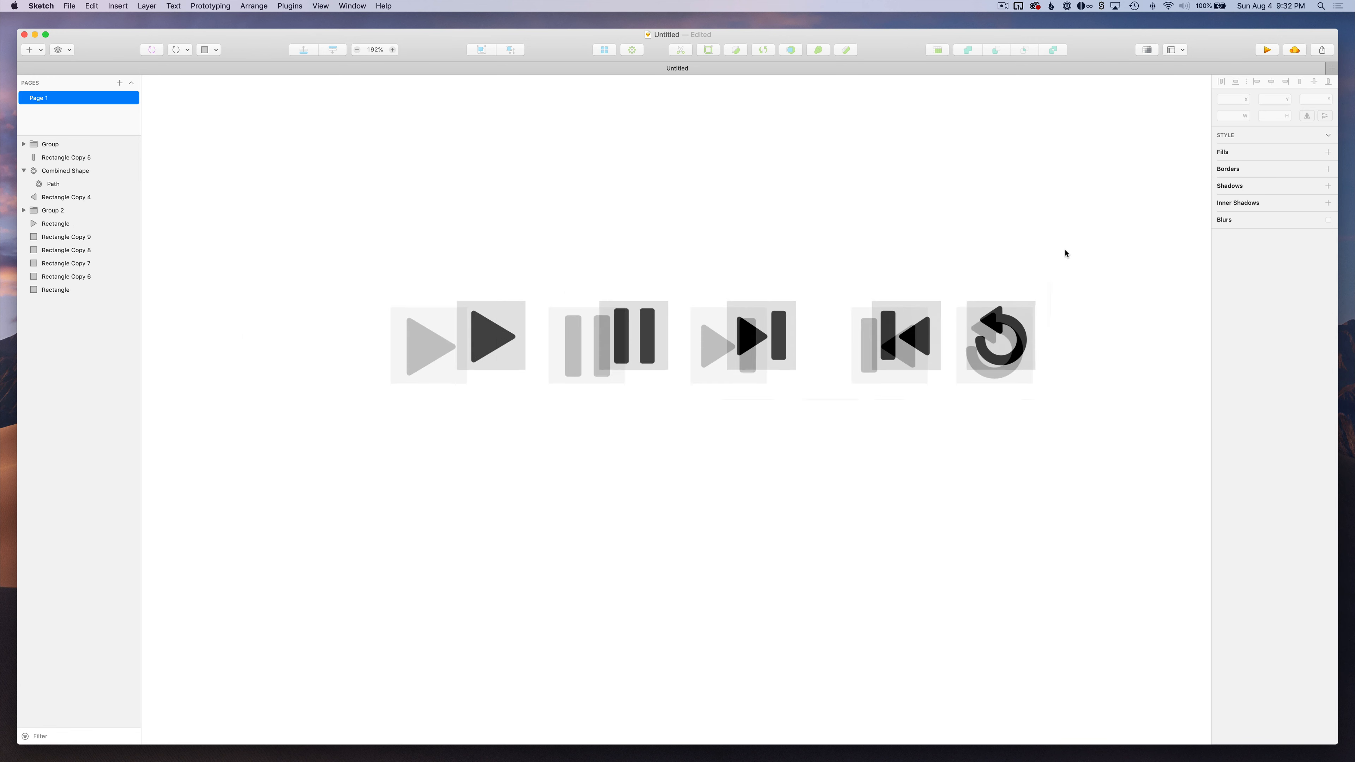
scroll(1065, 253, "left", 2)
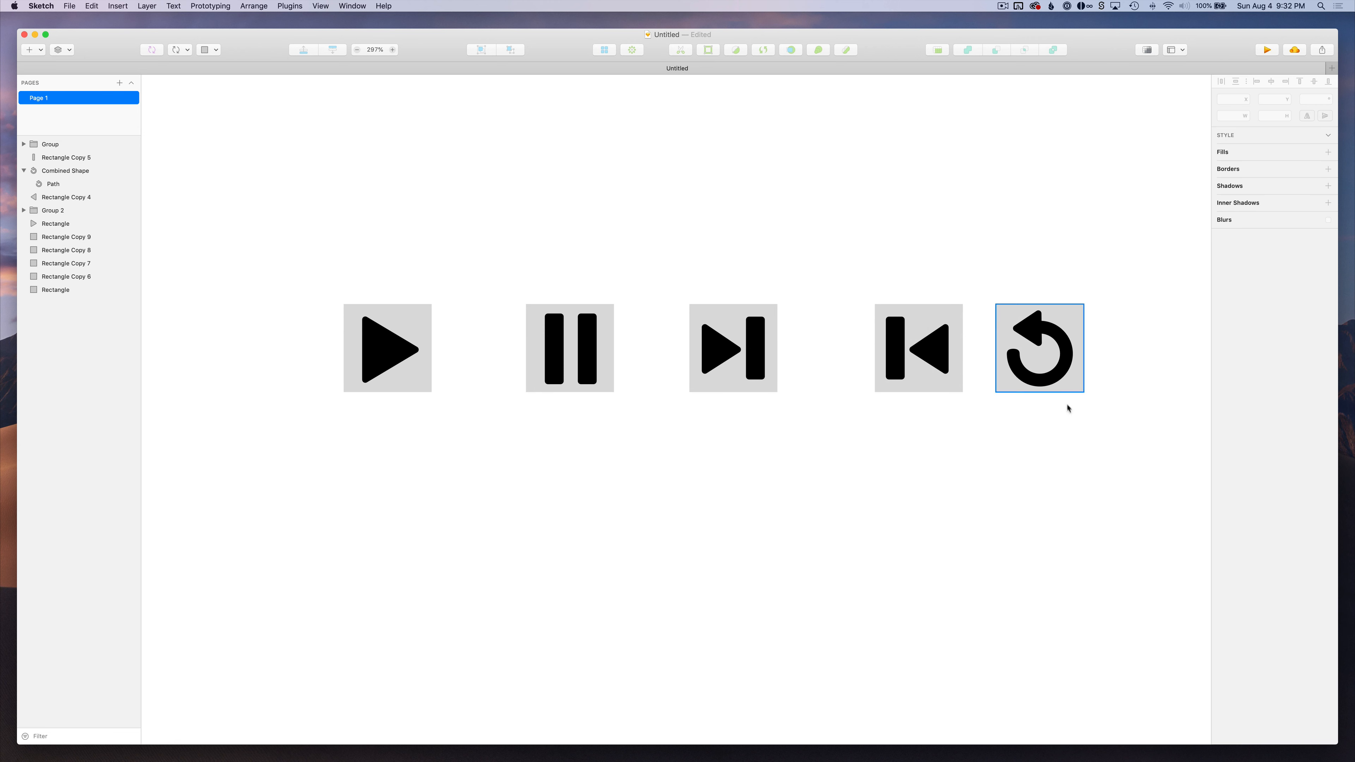
left_click(382, 345)
key("Left")
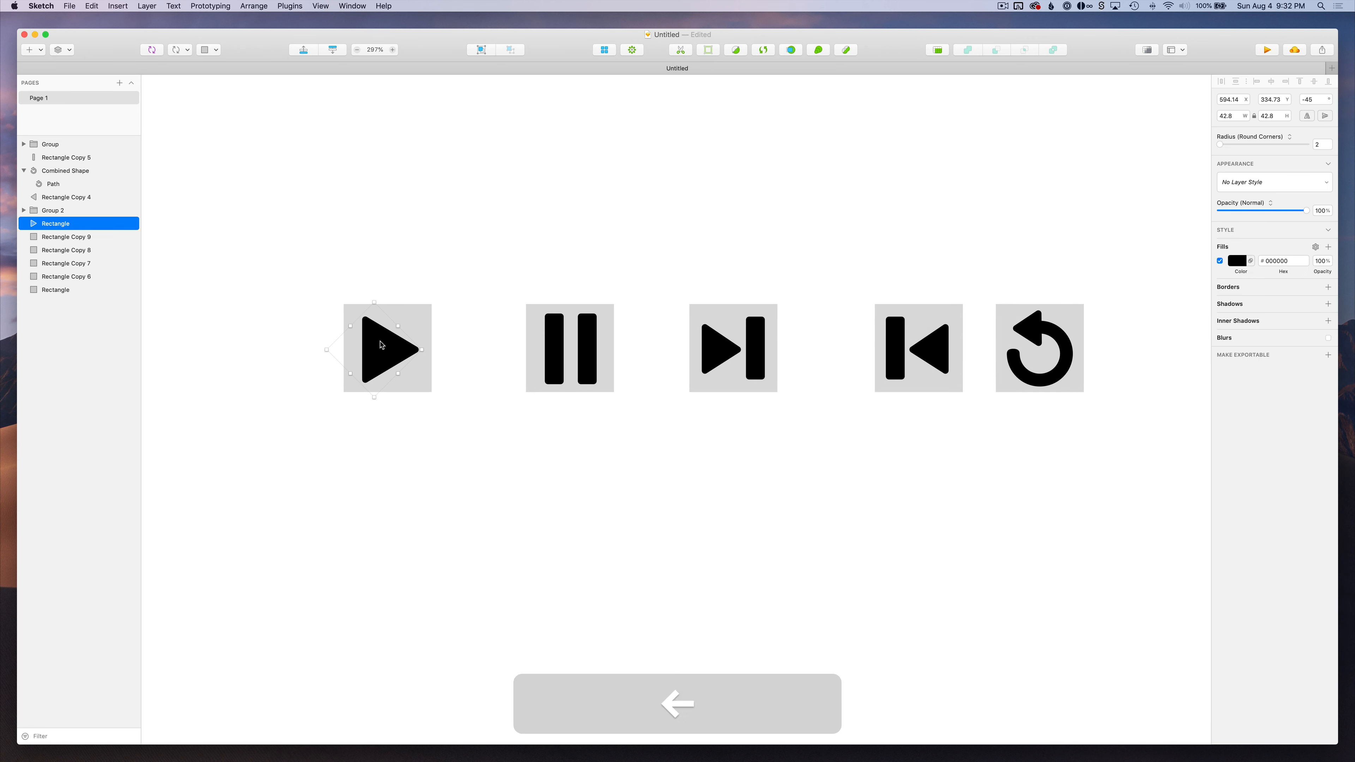
left_click(444, 257)
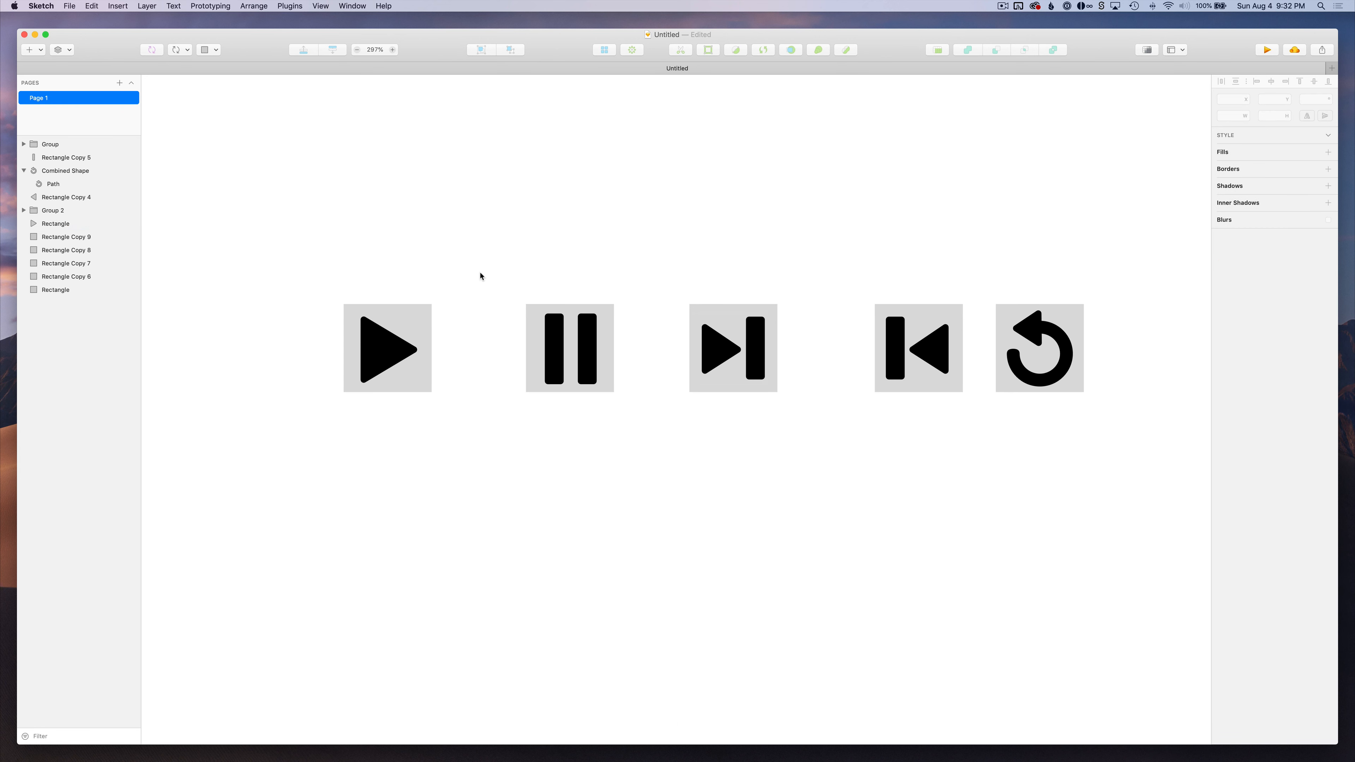
left_click(390, 337)
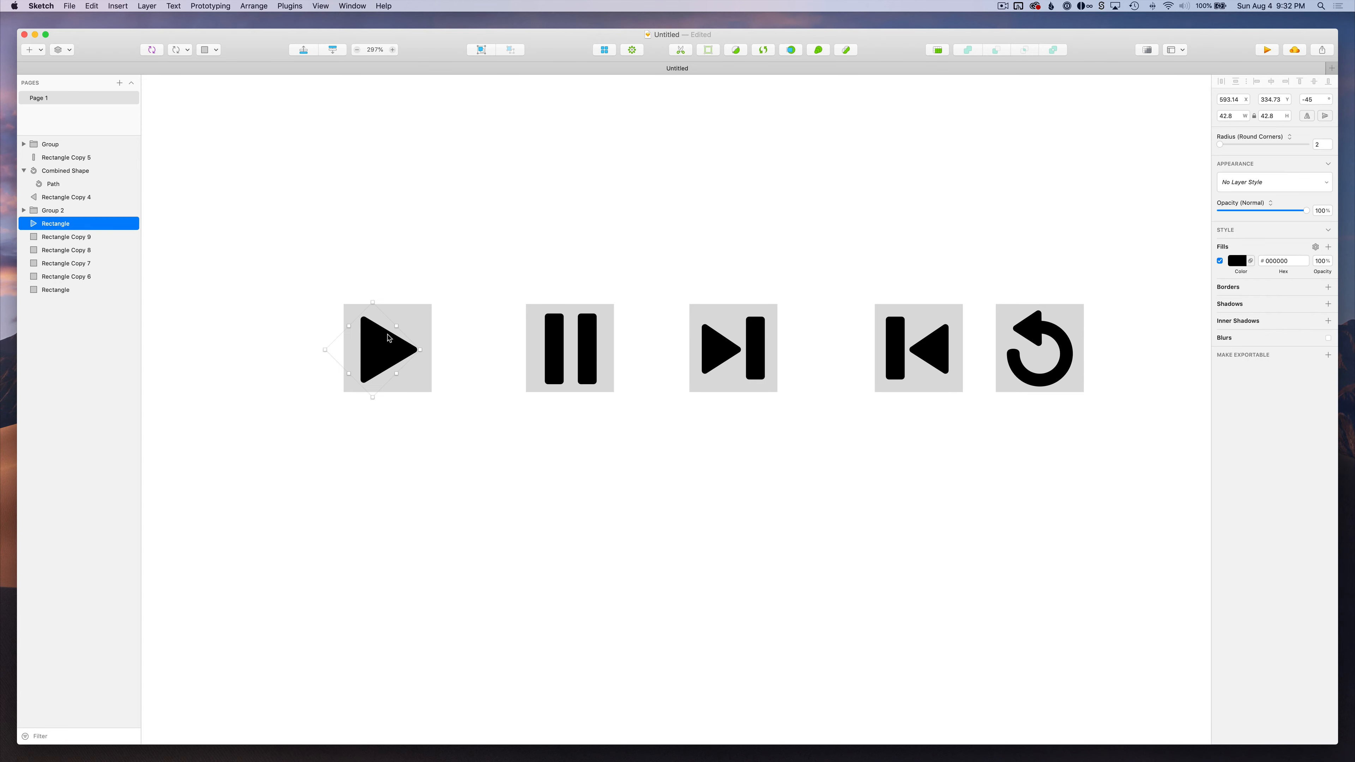
left_click_drag(433, 262, 336, 351)
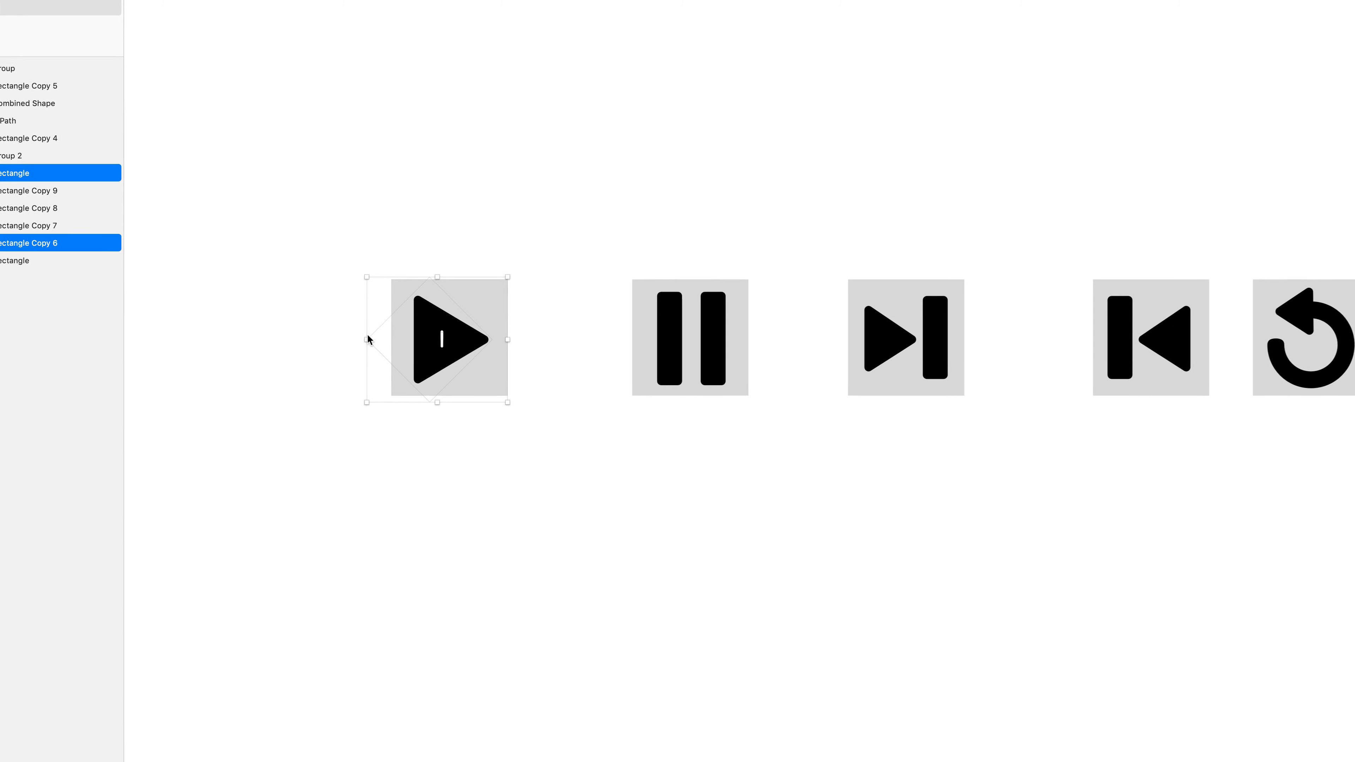
left_click(494, 250)
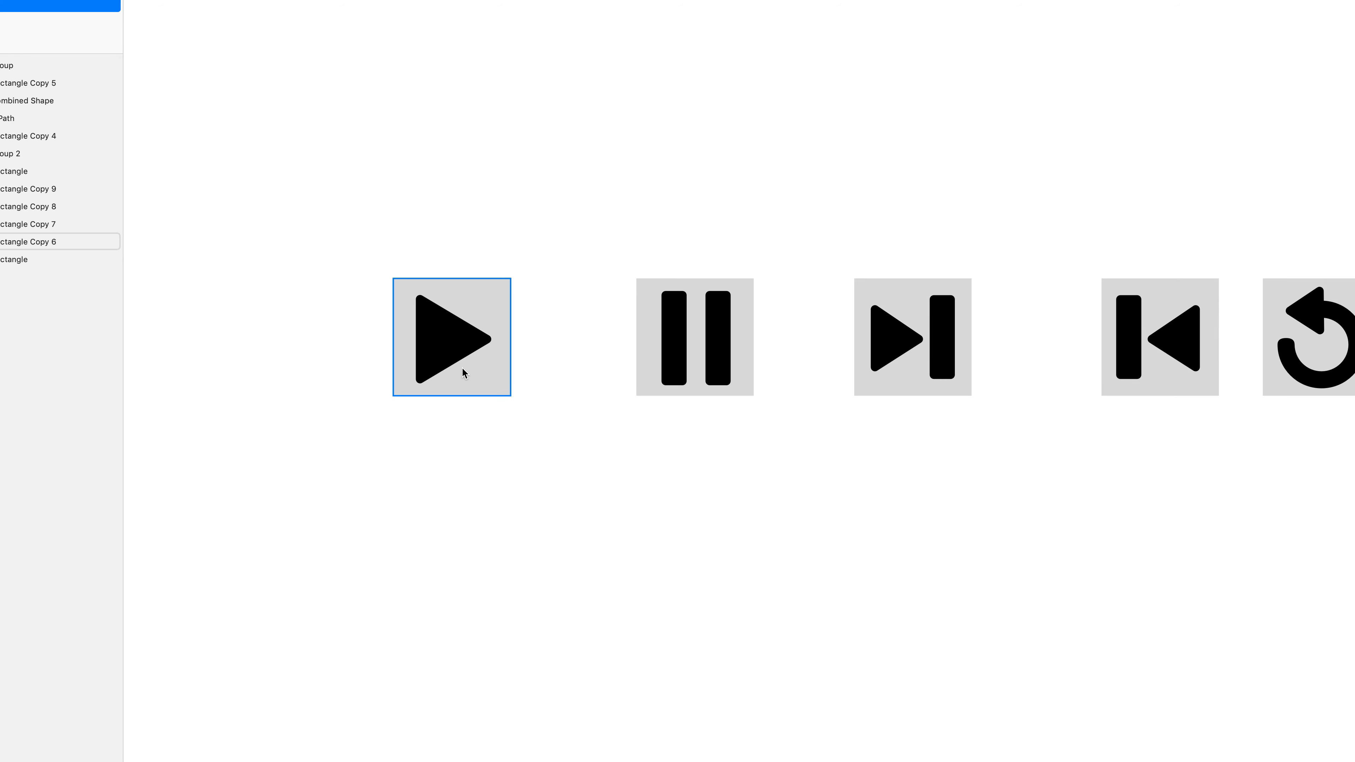
Create a symbol named btn-play from the play triangle and its background square, sending it to the Symbols page
left_click_drag(539, 245, 381, 442)
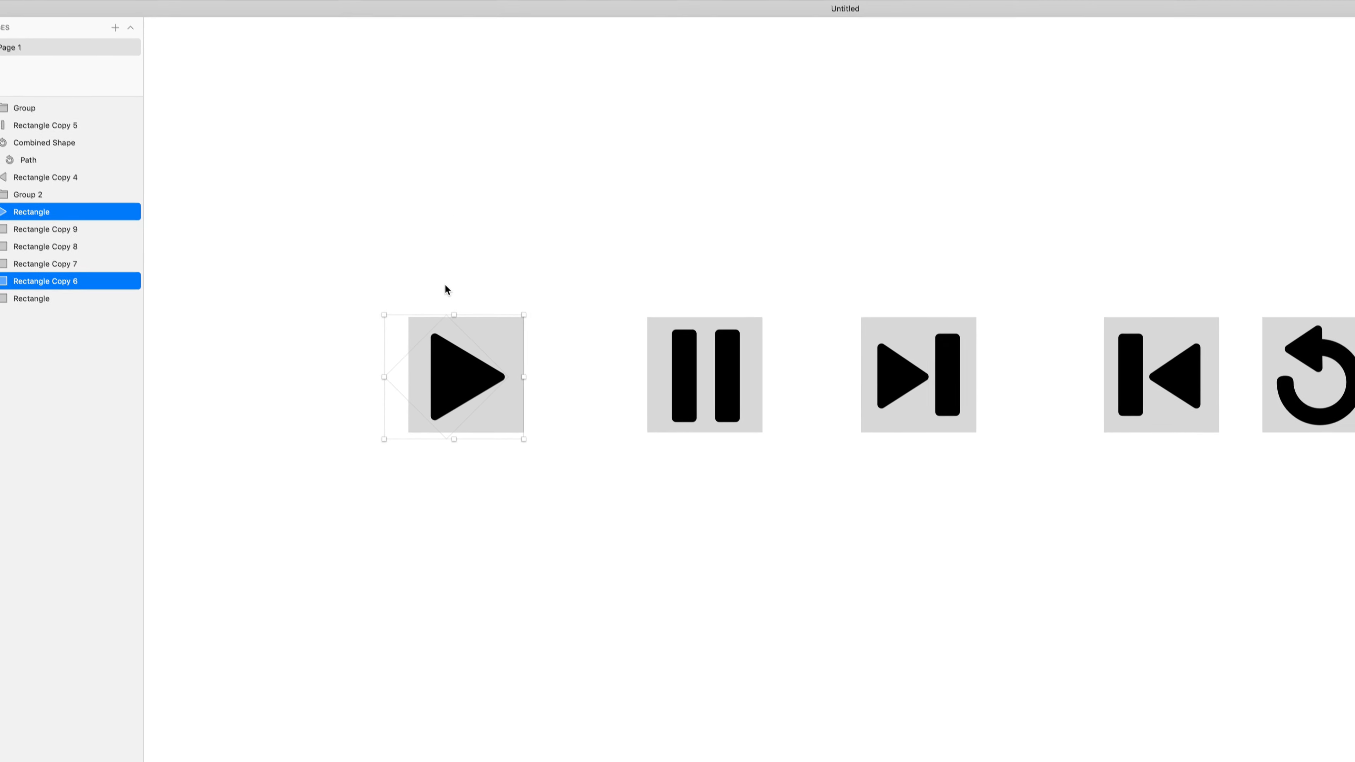
left_click(193, 62)
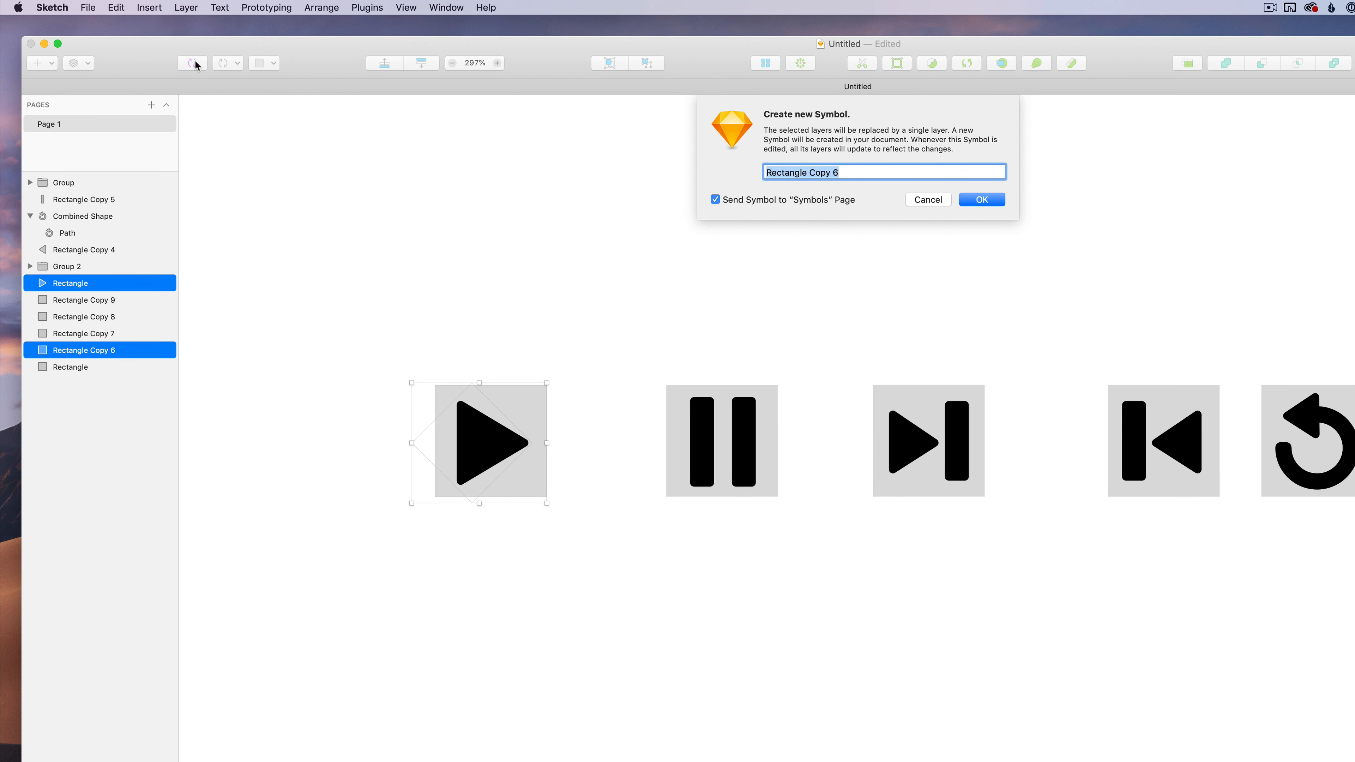
type("btn-play")
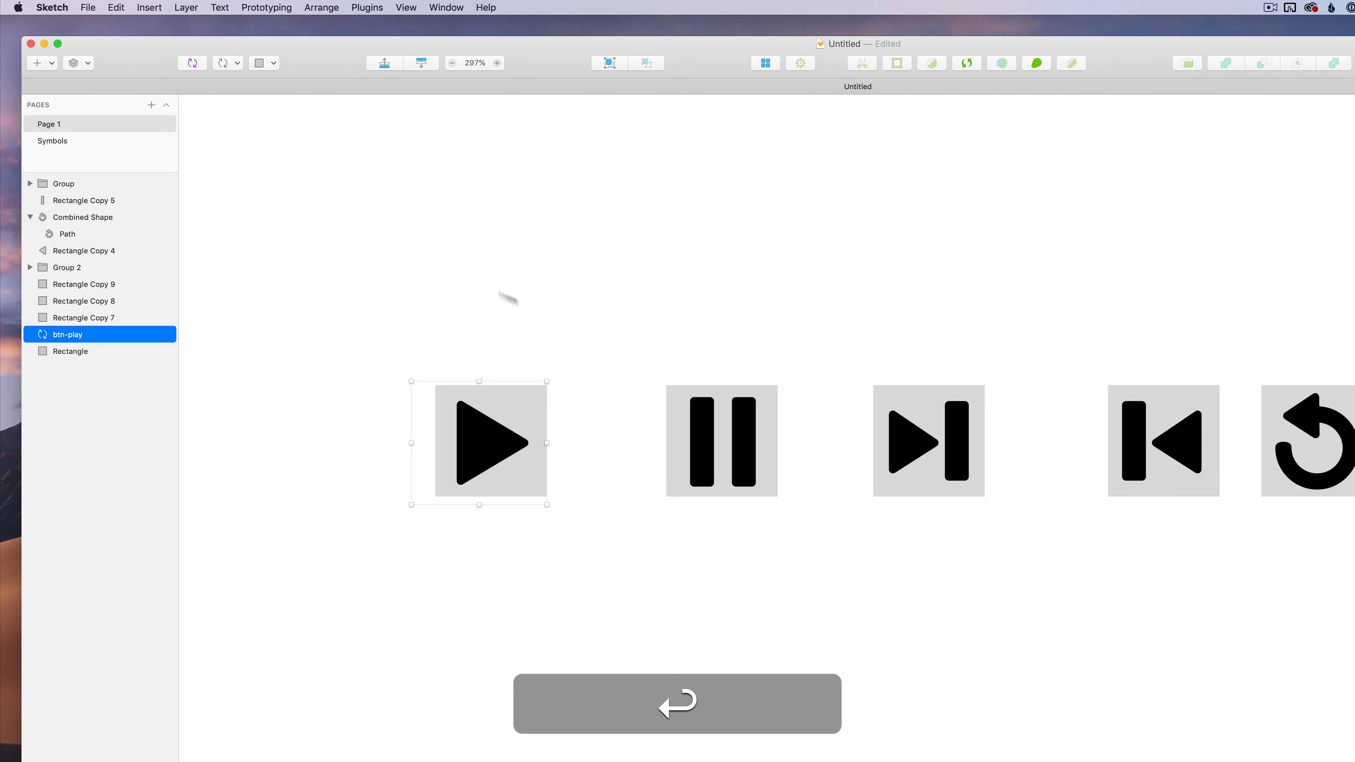
Create a symbol named btn-pause from the pause bars and their background square, sending it to the Symbols page
left_click_drag(628, 282, 777, 485)
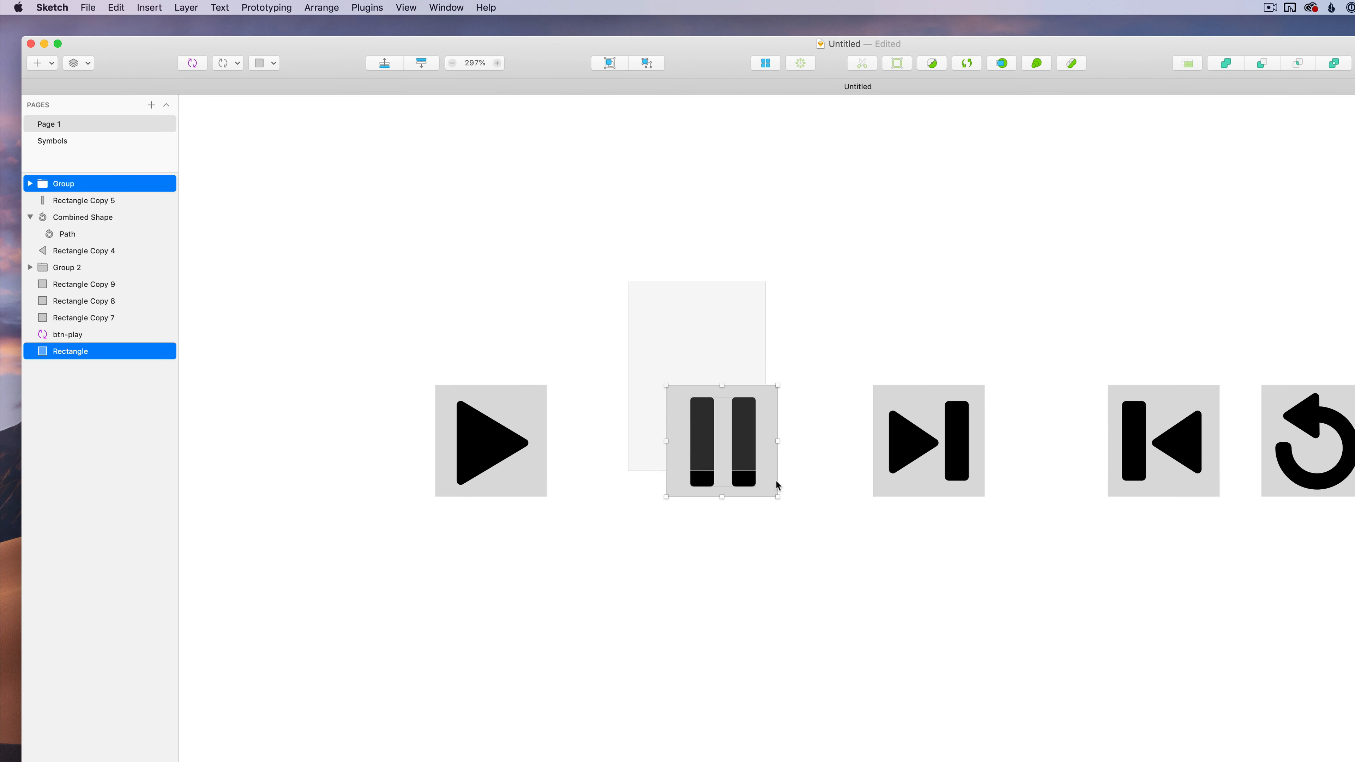
left_click(192, 62)
type("btn")
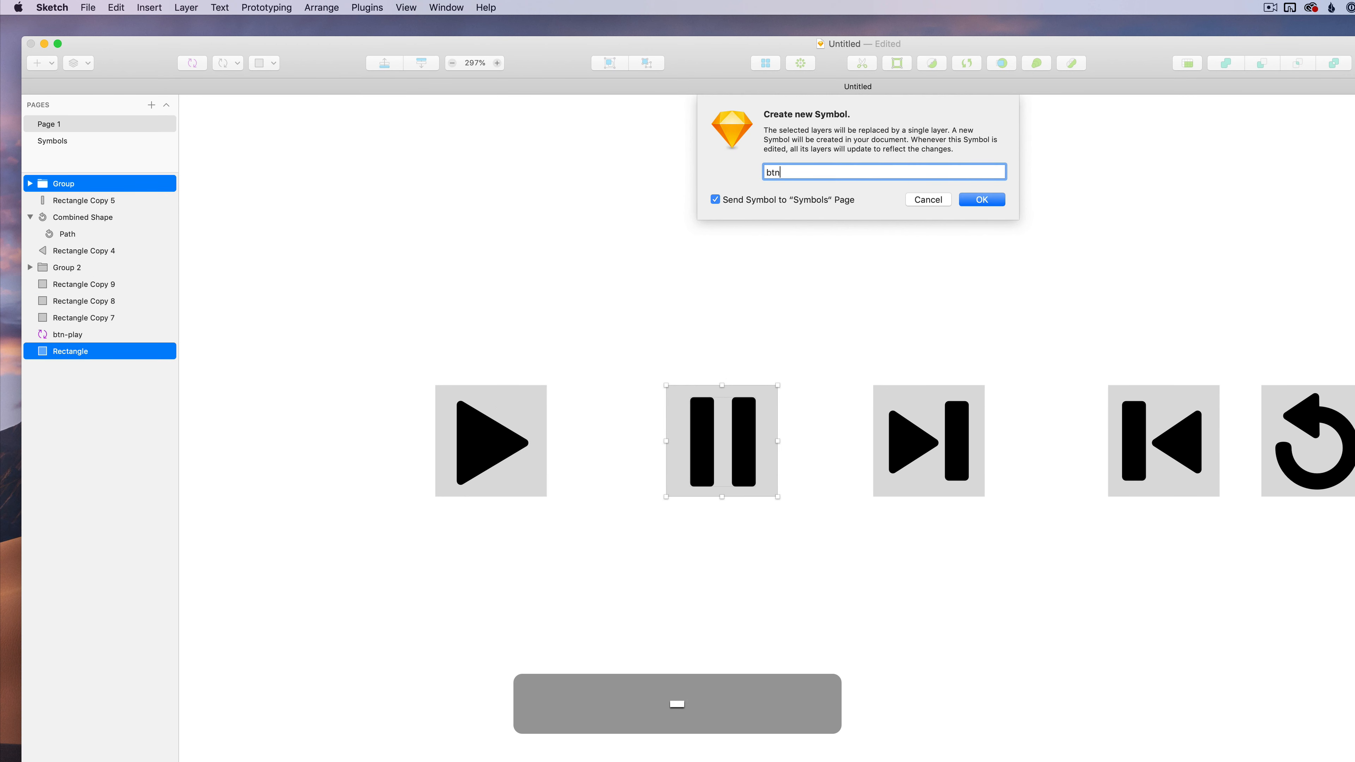
type("-pause")
key("Return")
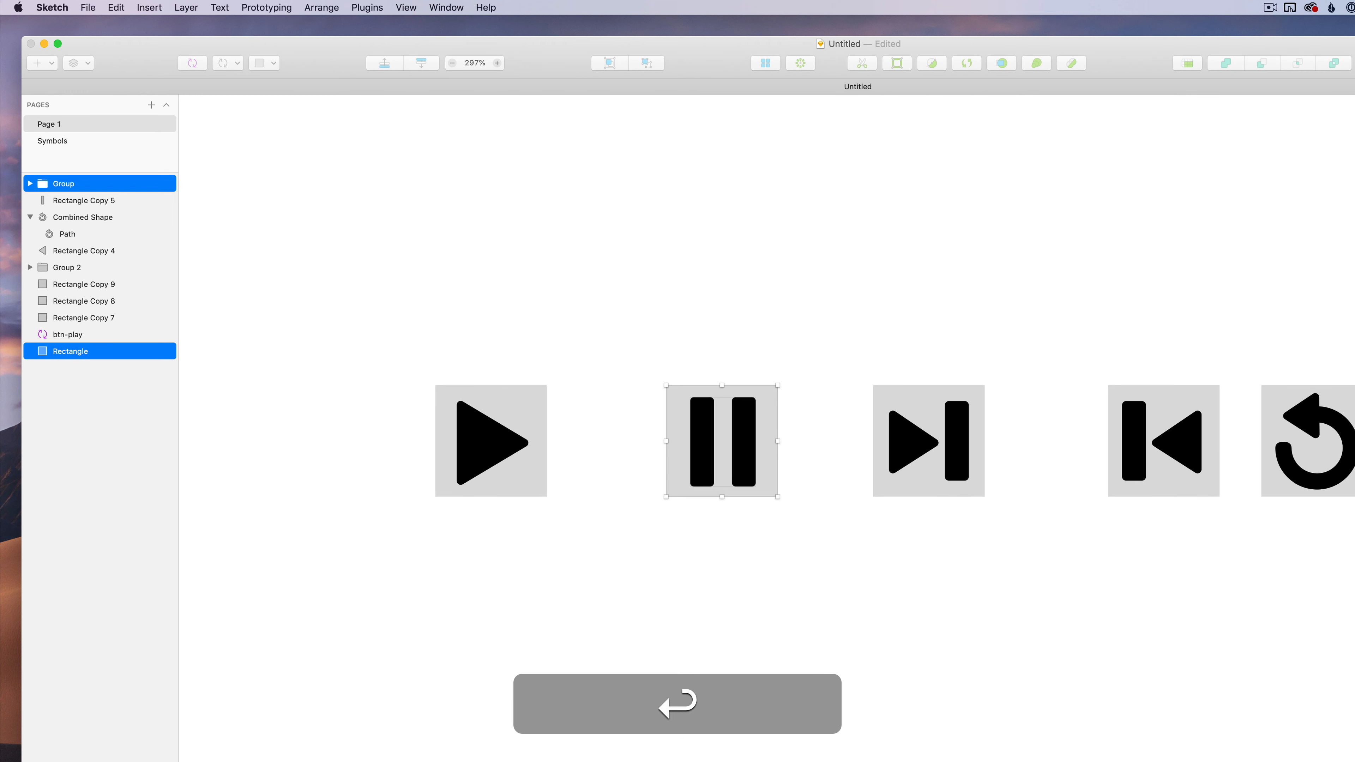
Create a symbol named btn-forward from the skip-forward icon and its background square, sending it to the Symbols page
left_click_drag(849, 357, 989, 494)
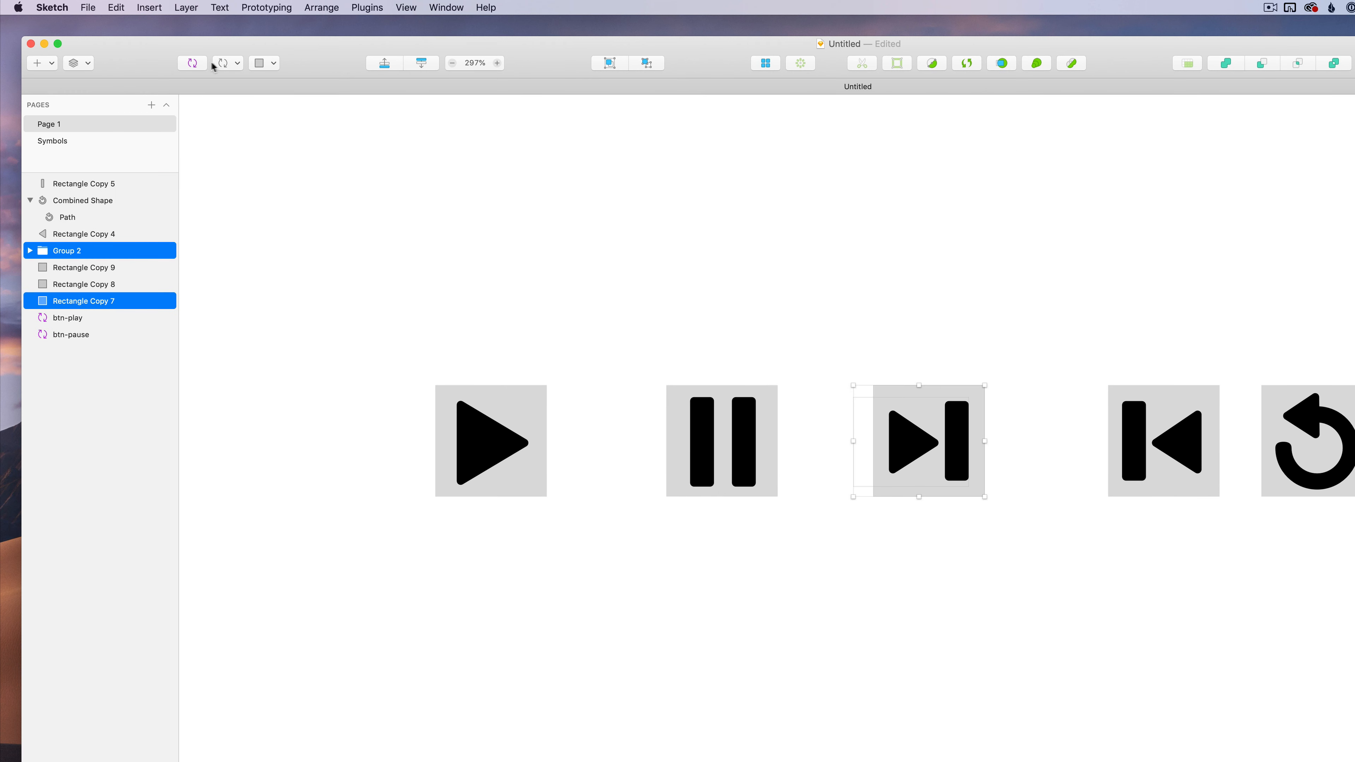
left_click(192, 62)
type("bt")
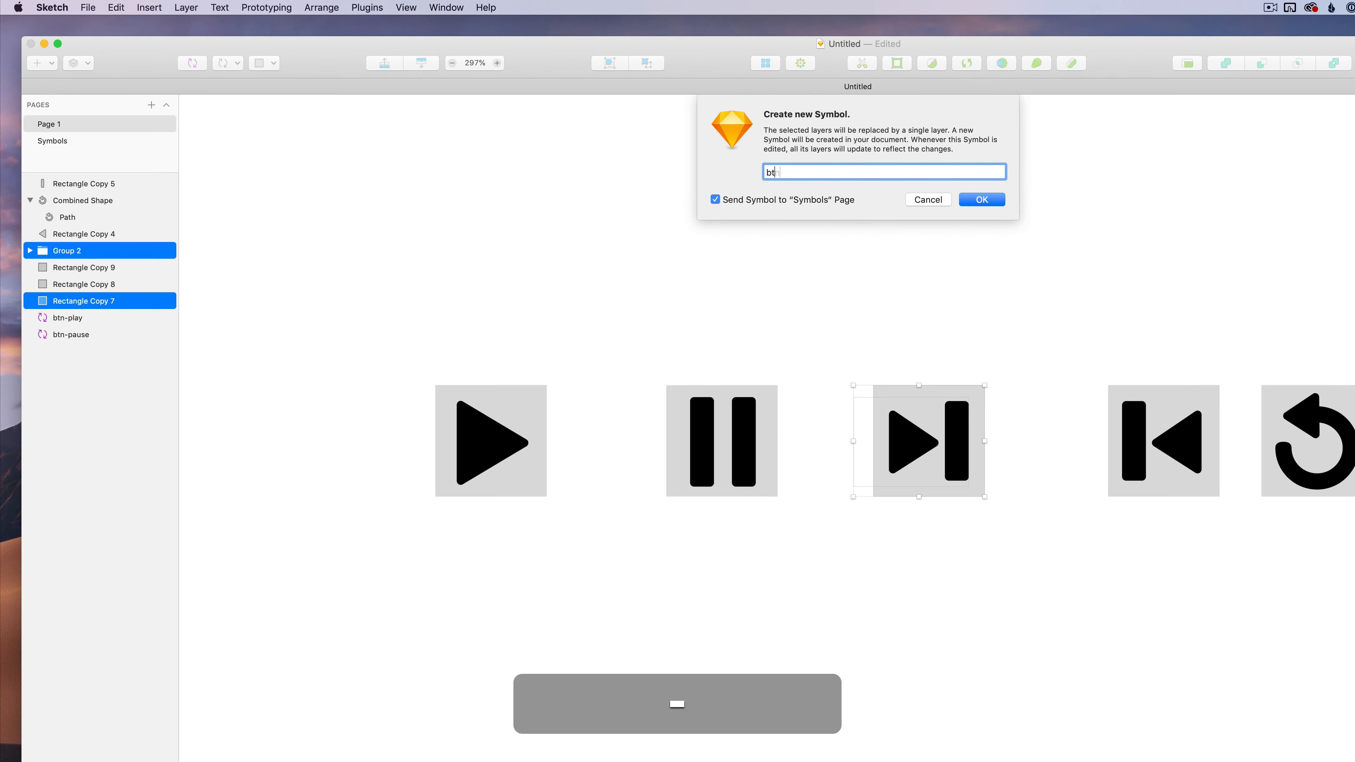
type("n-skip")
key("alt+BackSpace")
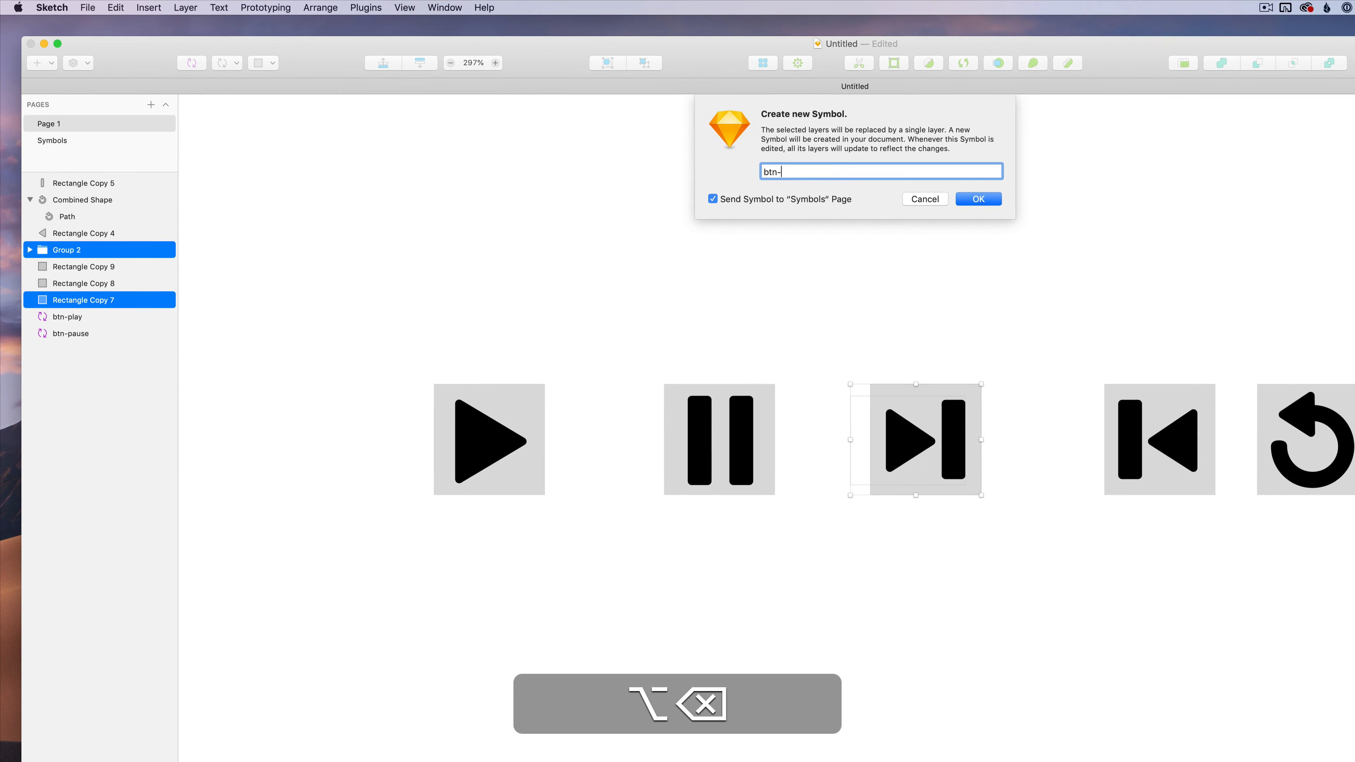
type("forward")
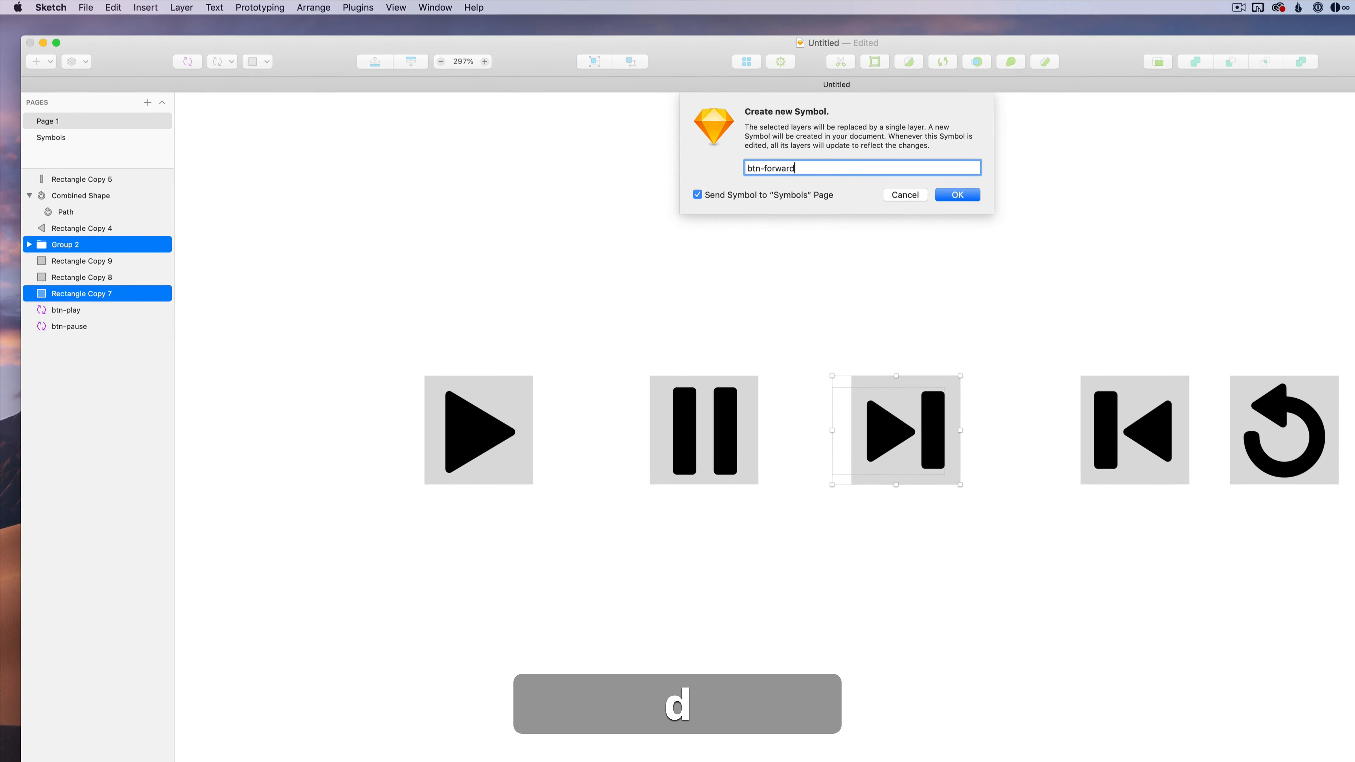
key("Return")
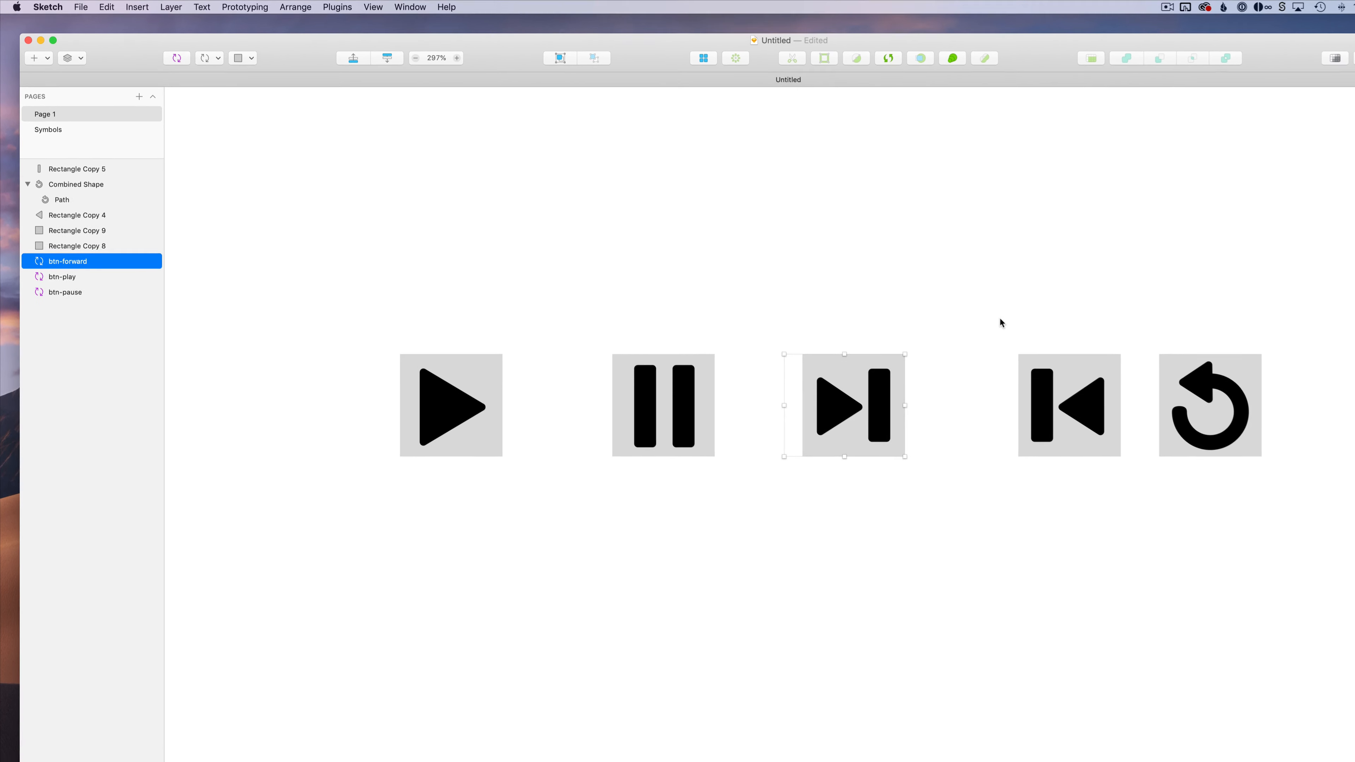
Create a symbol named btn-back from the skip-back triangle, bar and background square, sending it to the Symbols page
left_click_drag(1035, 329, 1145, 469)
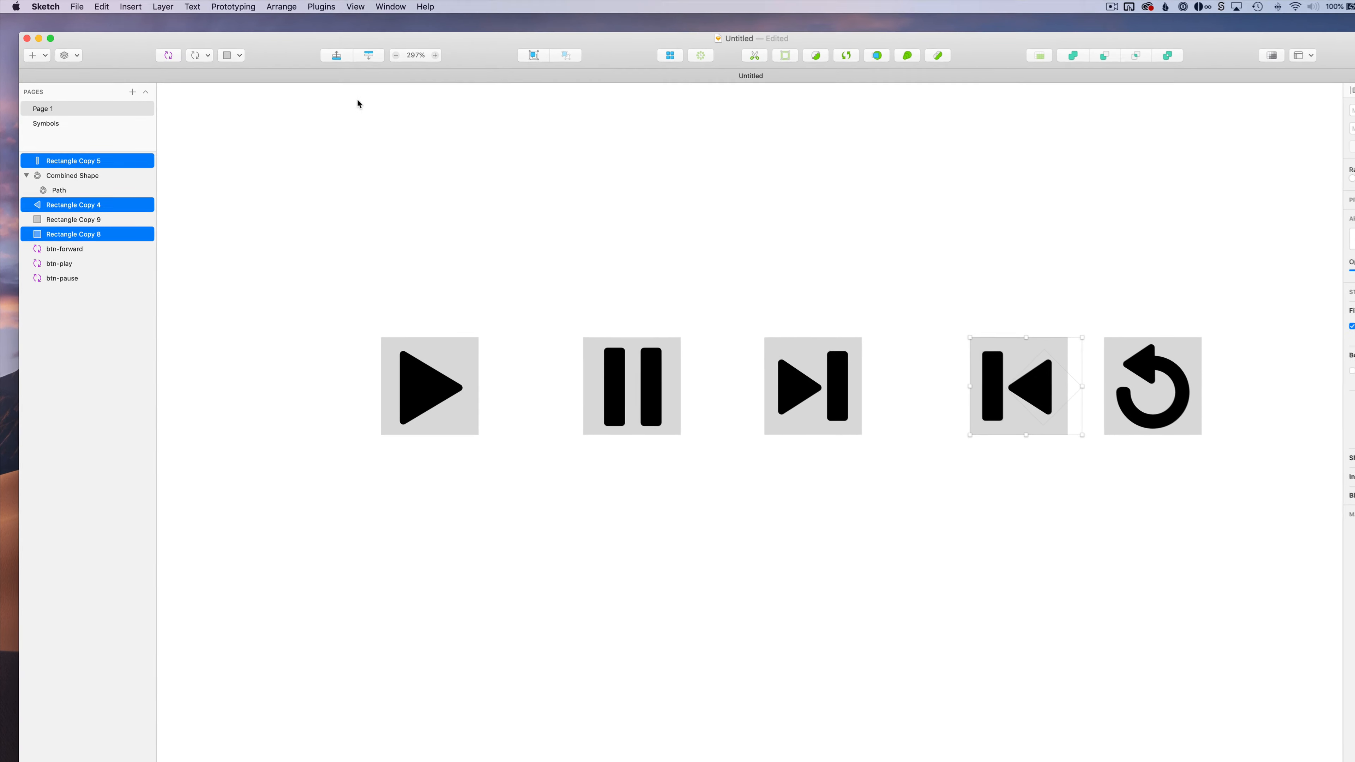
left_click(168, 55)
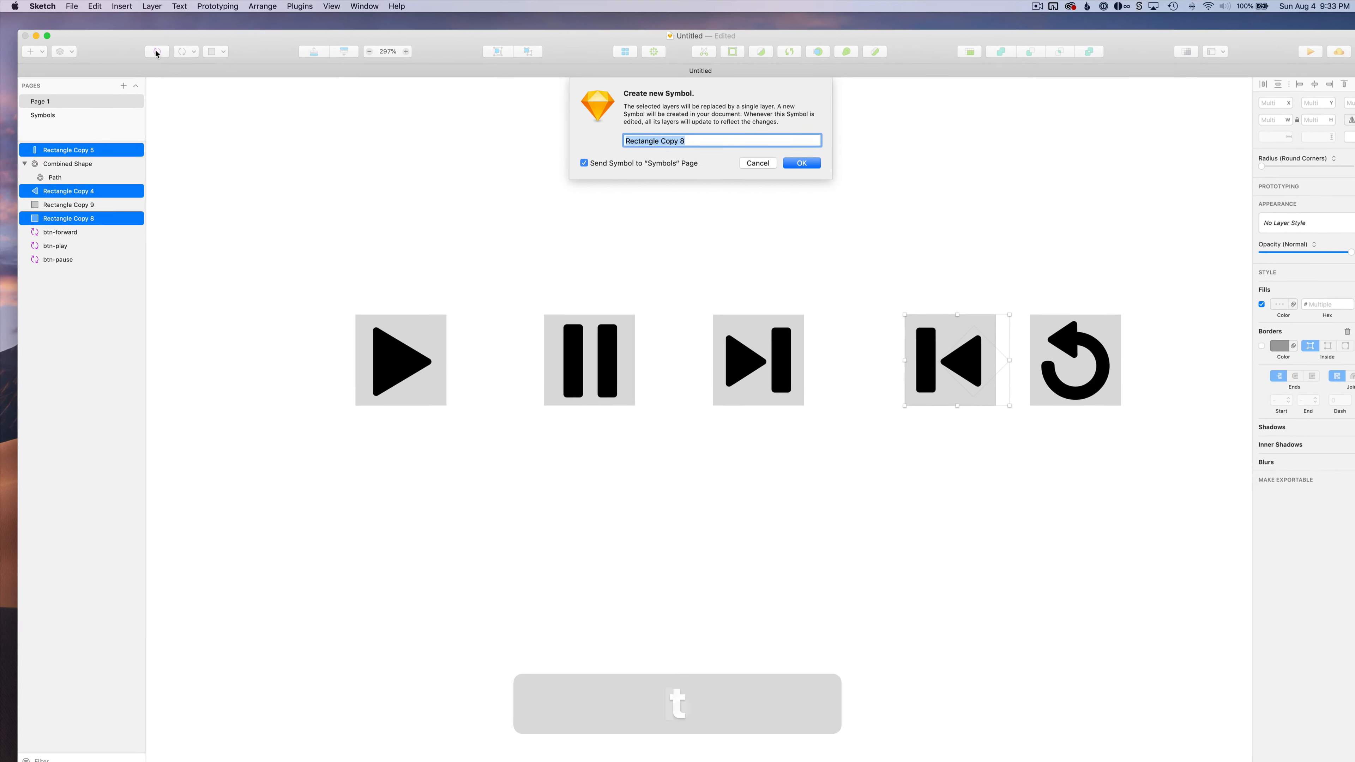
type("btn-back")
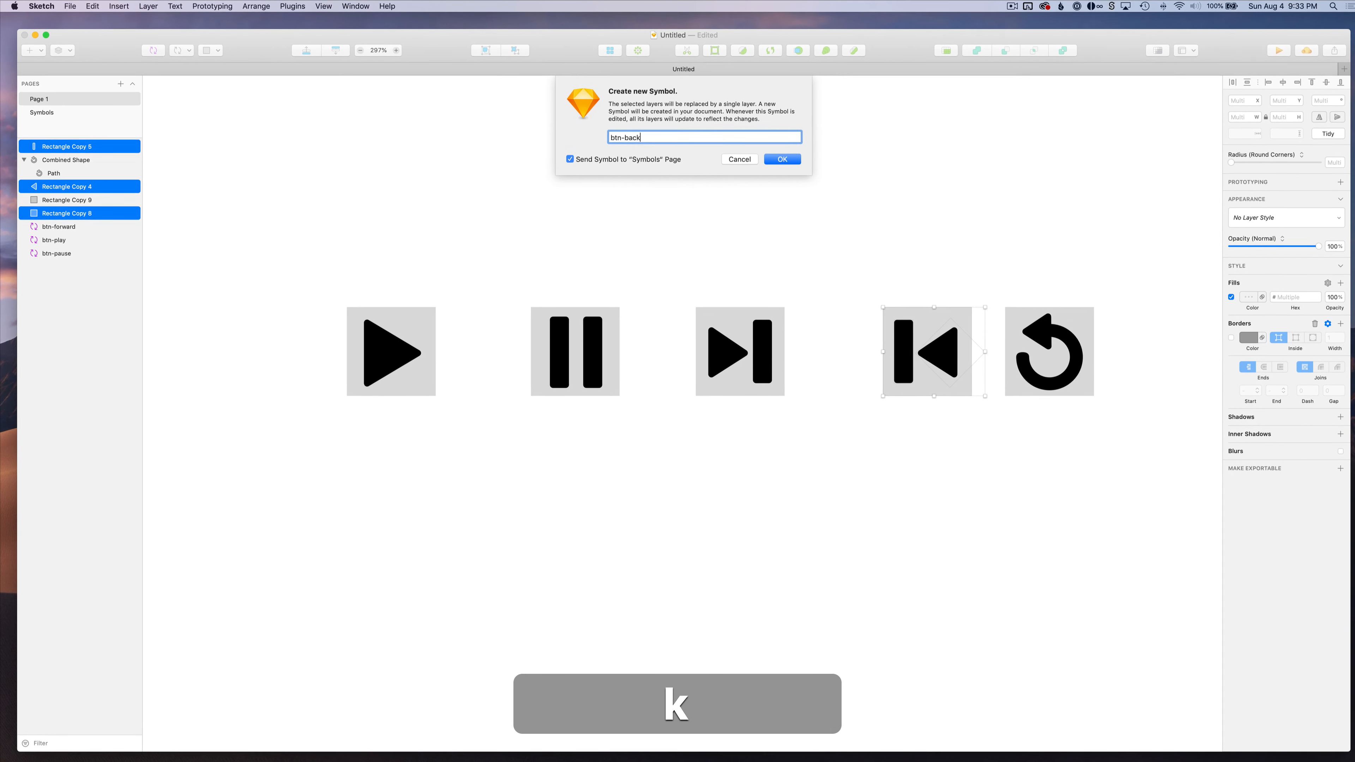
key("Return")
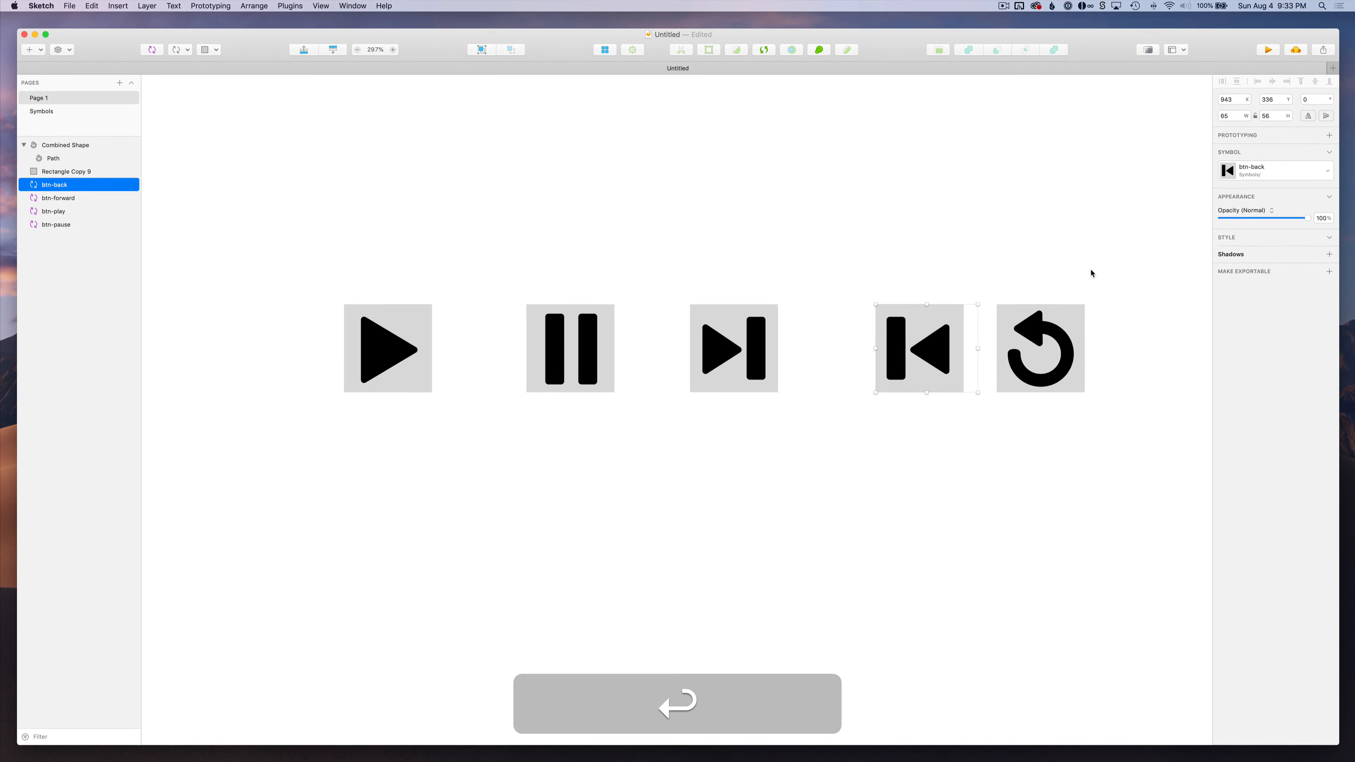
Create a symbol named btn-restart from the circular arrow and its background square, sending it to the Symbols page
left_click_drag(1096, 272, 1022, 390)
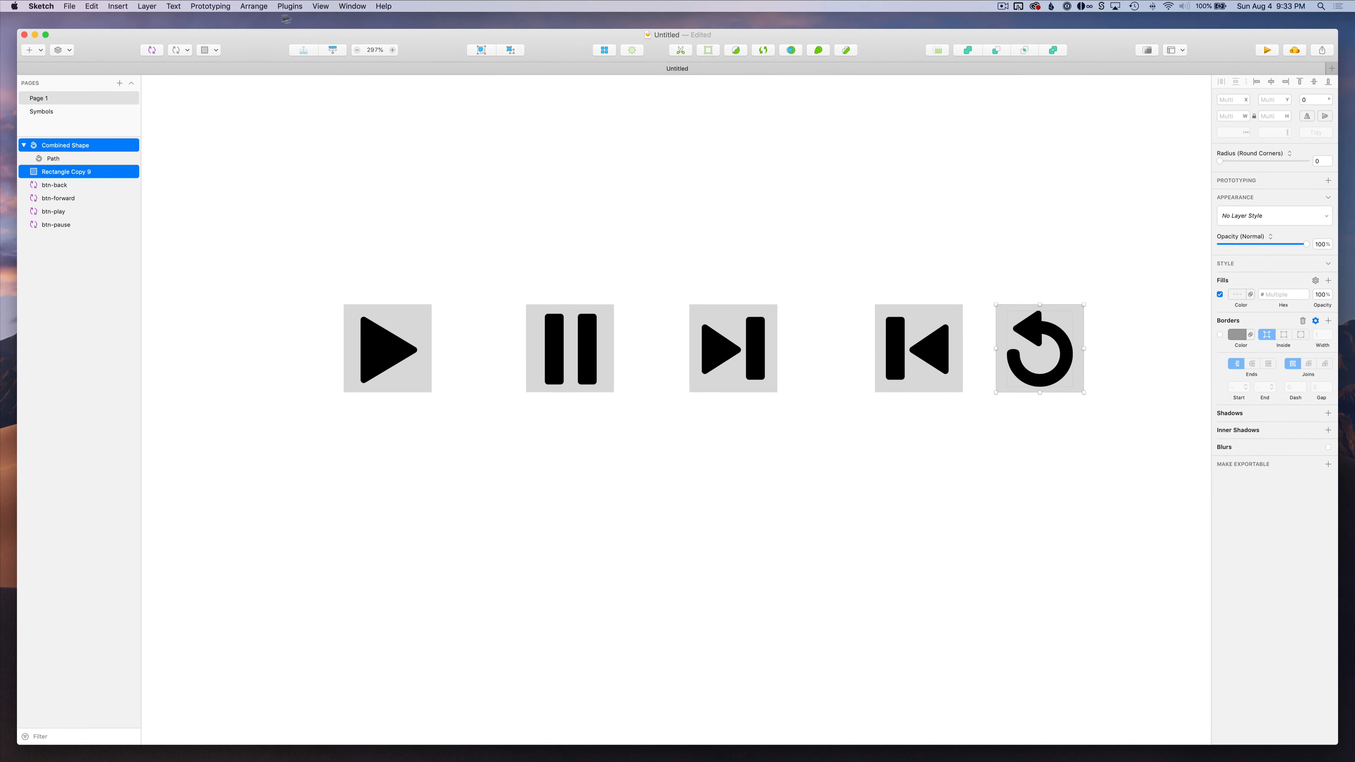
left_click(152, 50)
type("btn-")
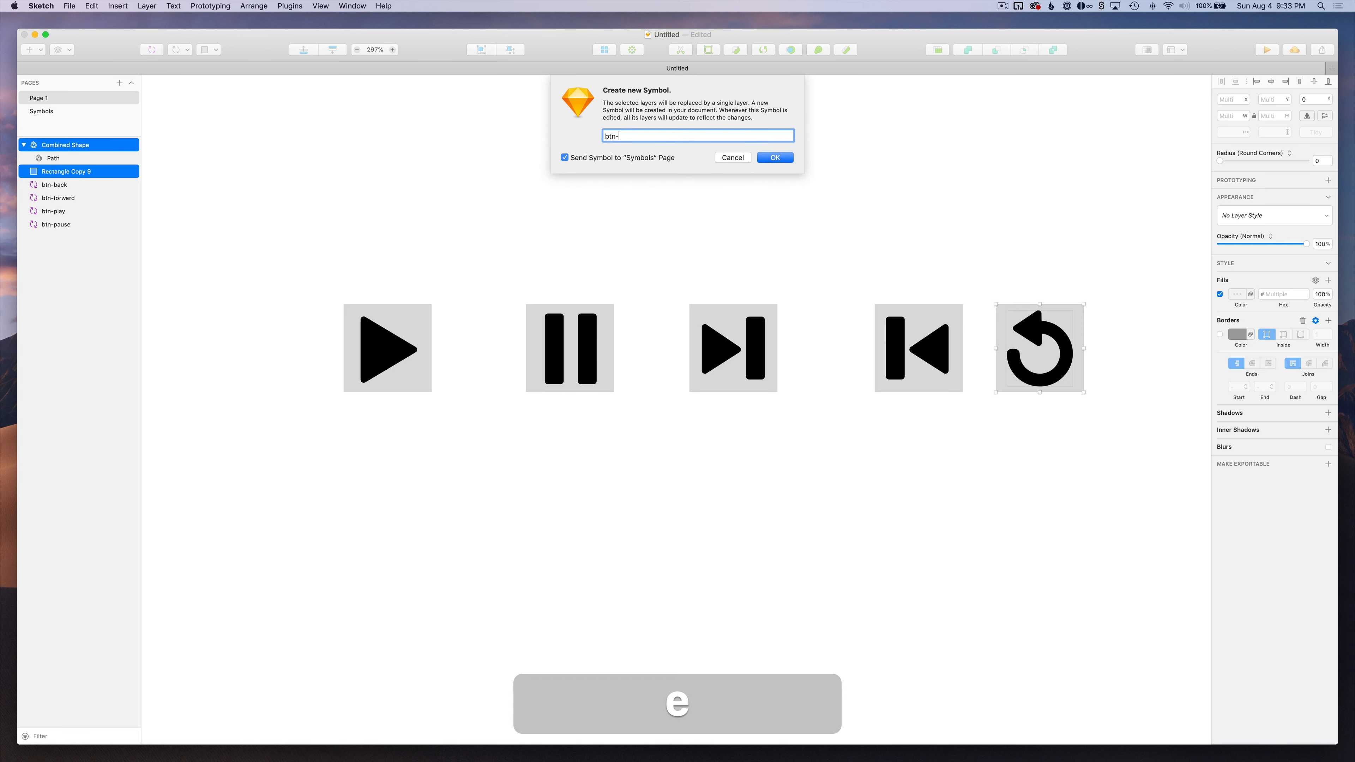
type("restart")
key("Return")
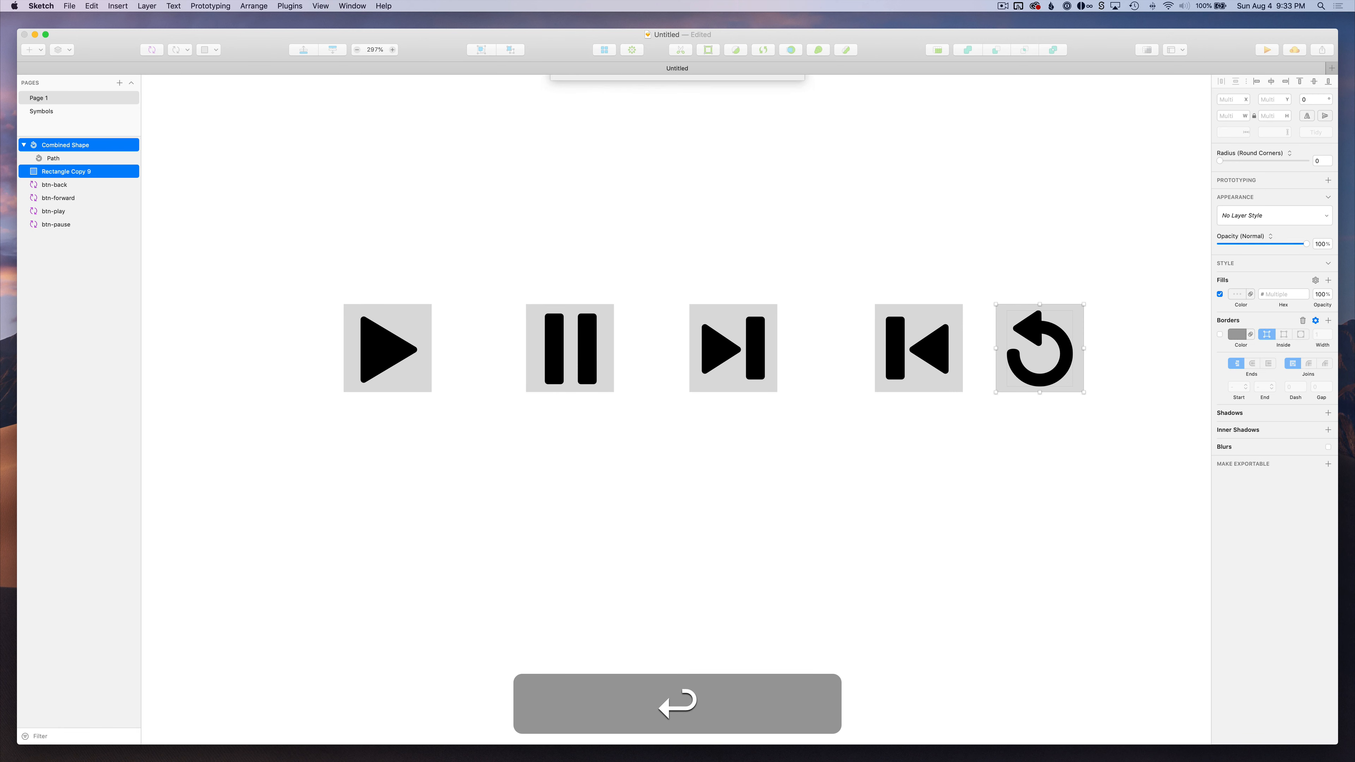
Open the btn-play symbol's source and resize its artboard to 56 × 56 px so it fits the background square
scroll(373, 240, "right", 2)
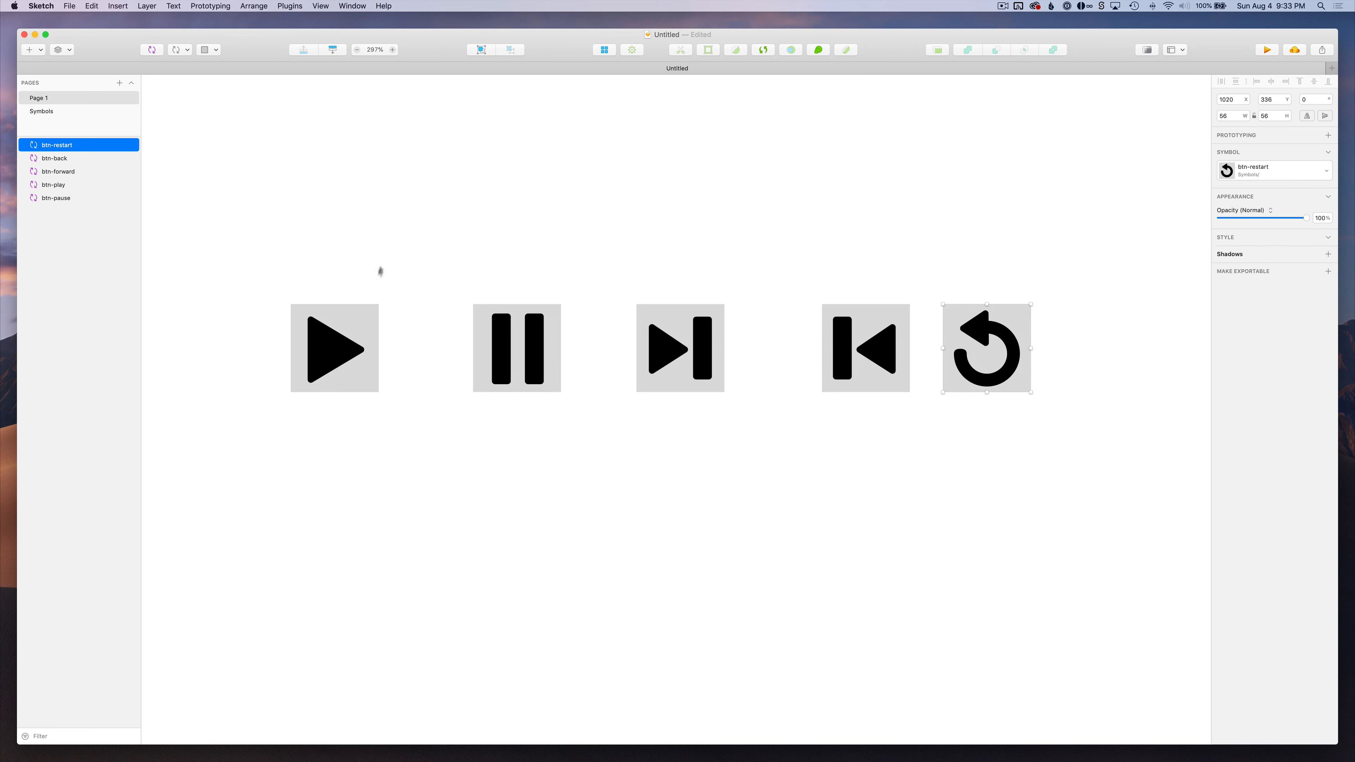
double_click(354, 315)
left_click(385, 259)
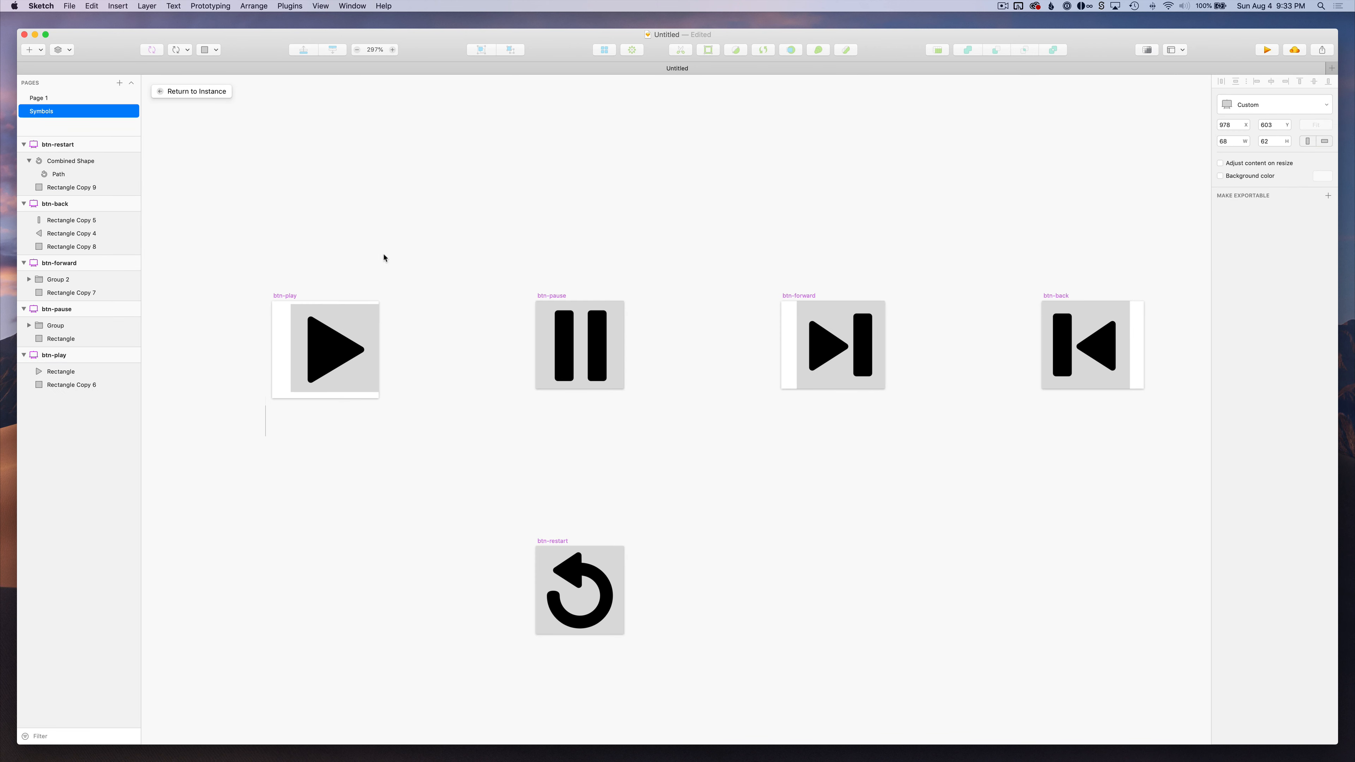
scroll(345, 321, "up", 5)
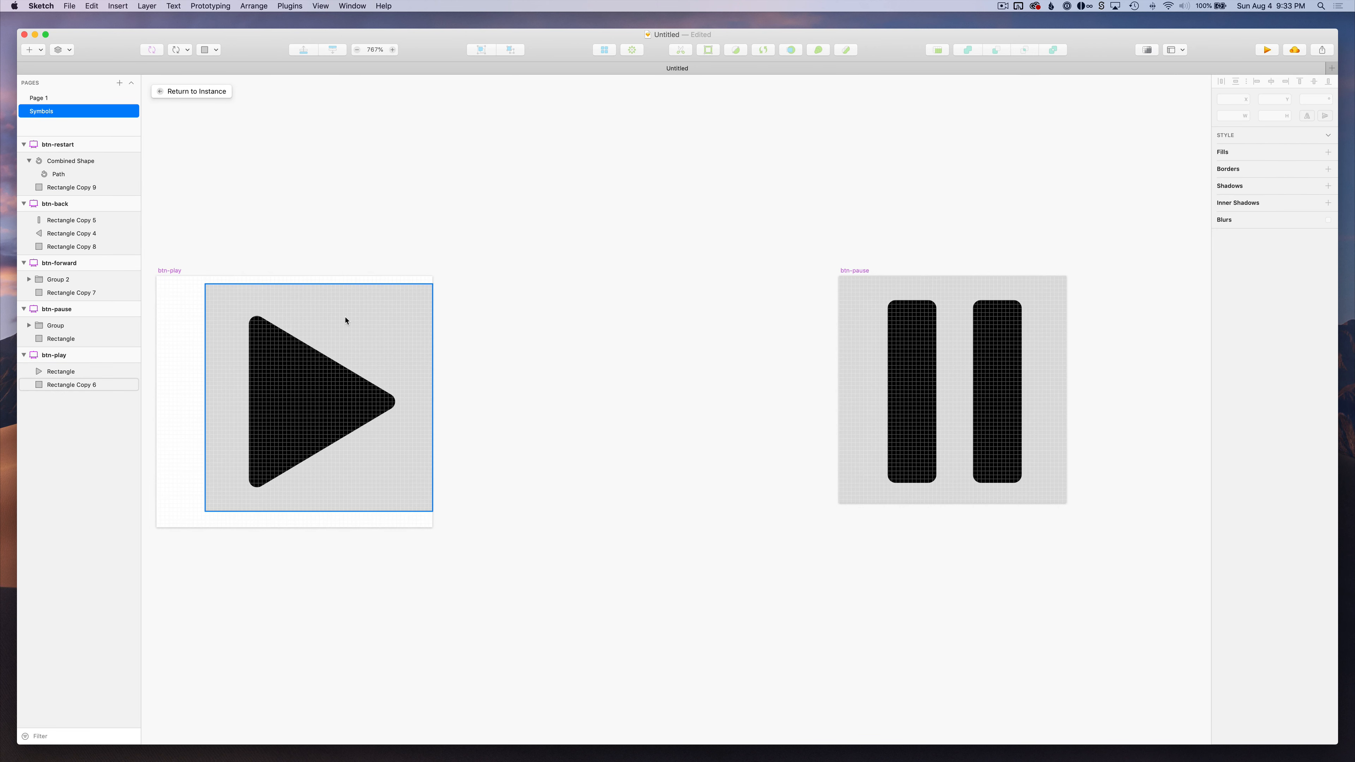
left_click(288, 236)
scroll(317, 270, "up", 3)
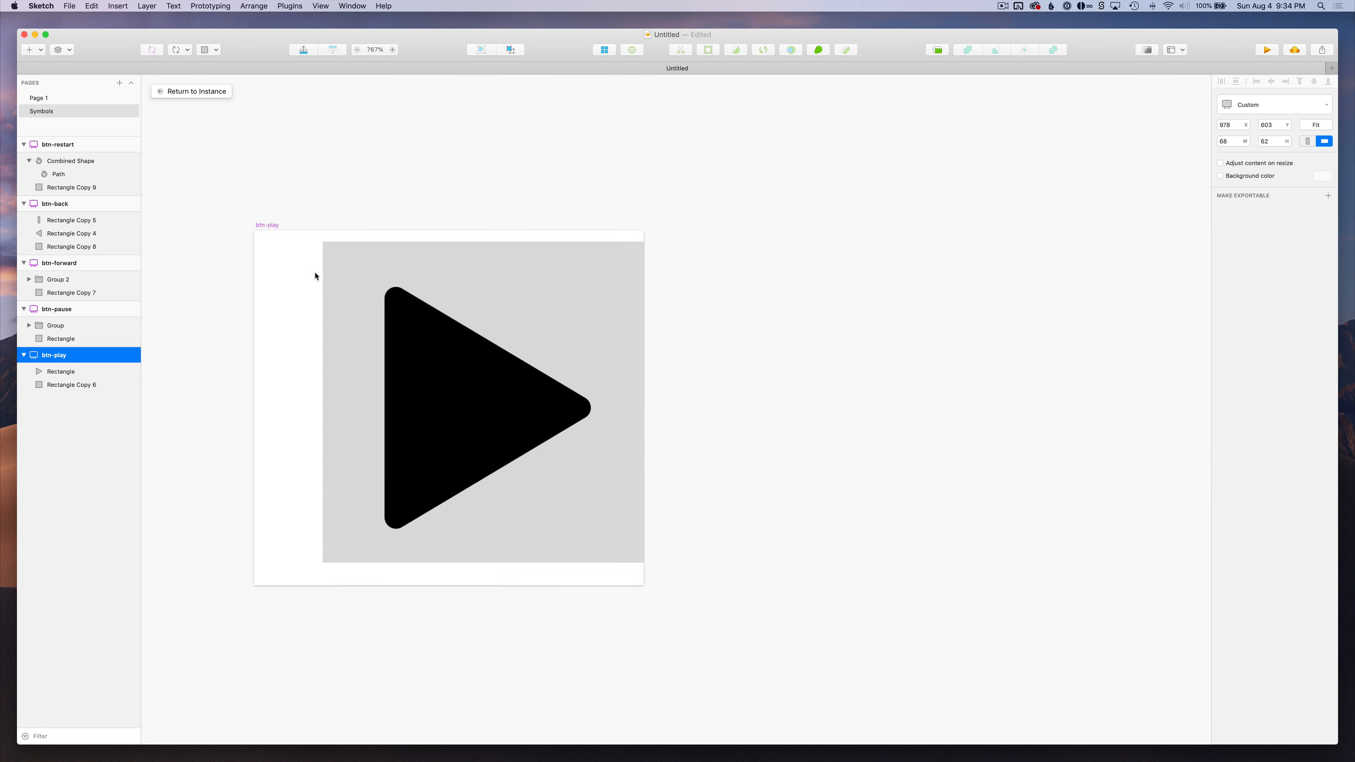
left_click_drag(294, 230, 324, 237)
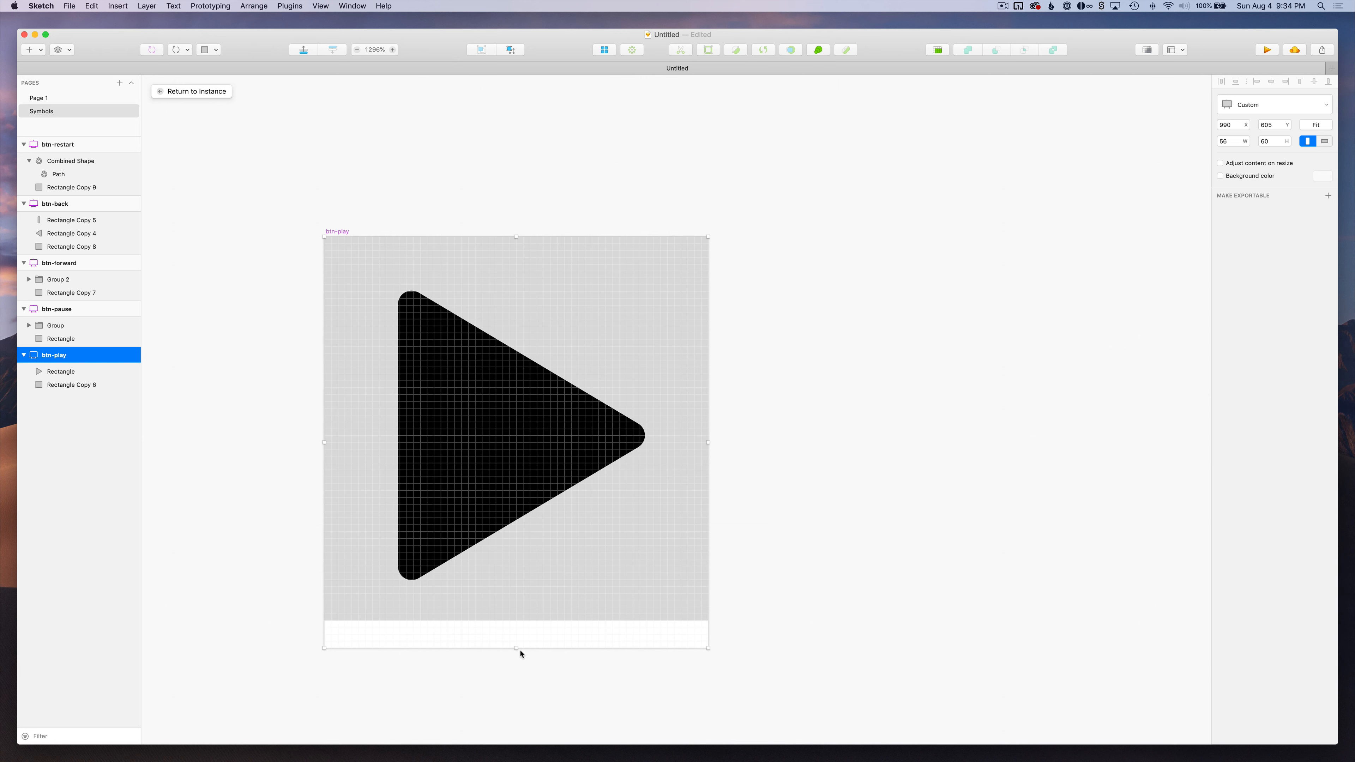
left_click_drag(517, 649, 526, 624)
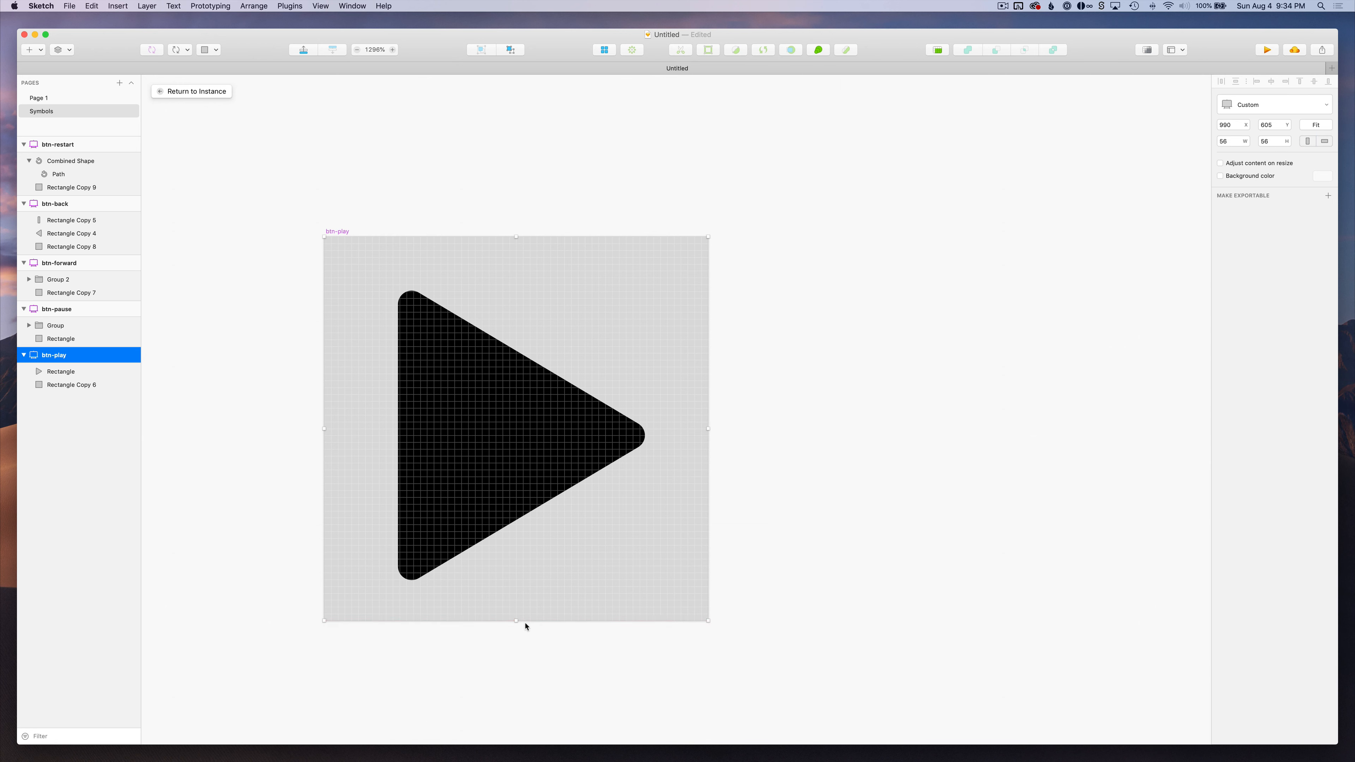
Trim the empty strip before the triangle off the btn-forward artboard, making it 56 px wide
scroll(525, 627, "down", 5)
scroll(526, 627, "right", 7)
scroll(526, 627, "down", 4)
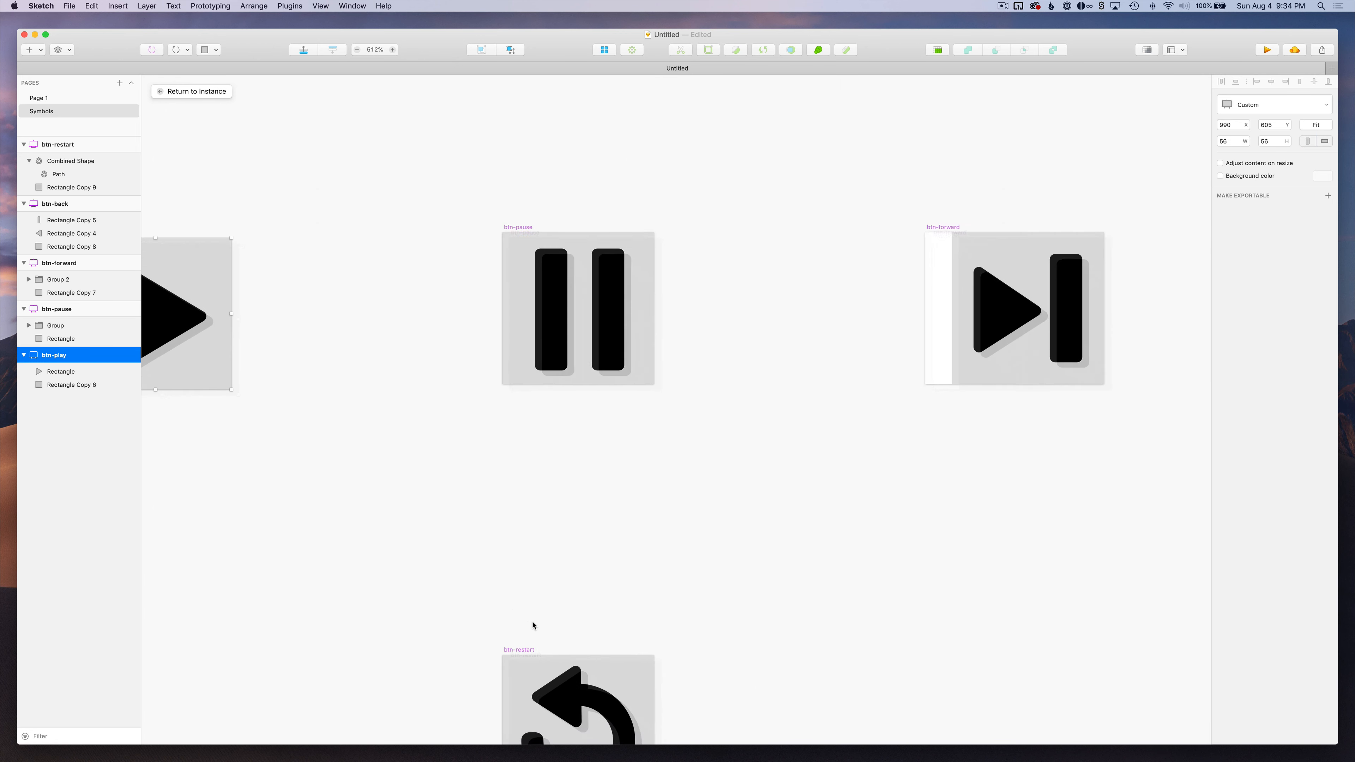
scroll(539, 588, "right", 6)
left_click(638, 230)
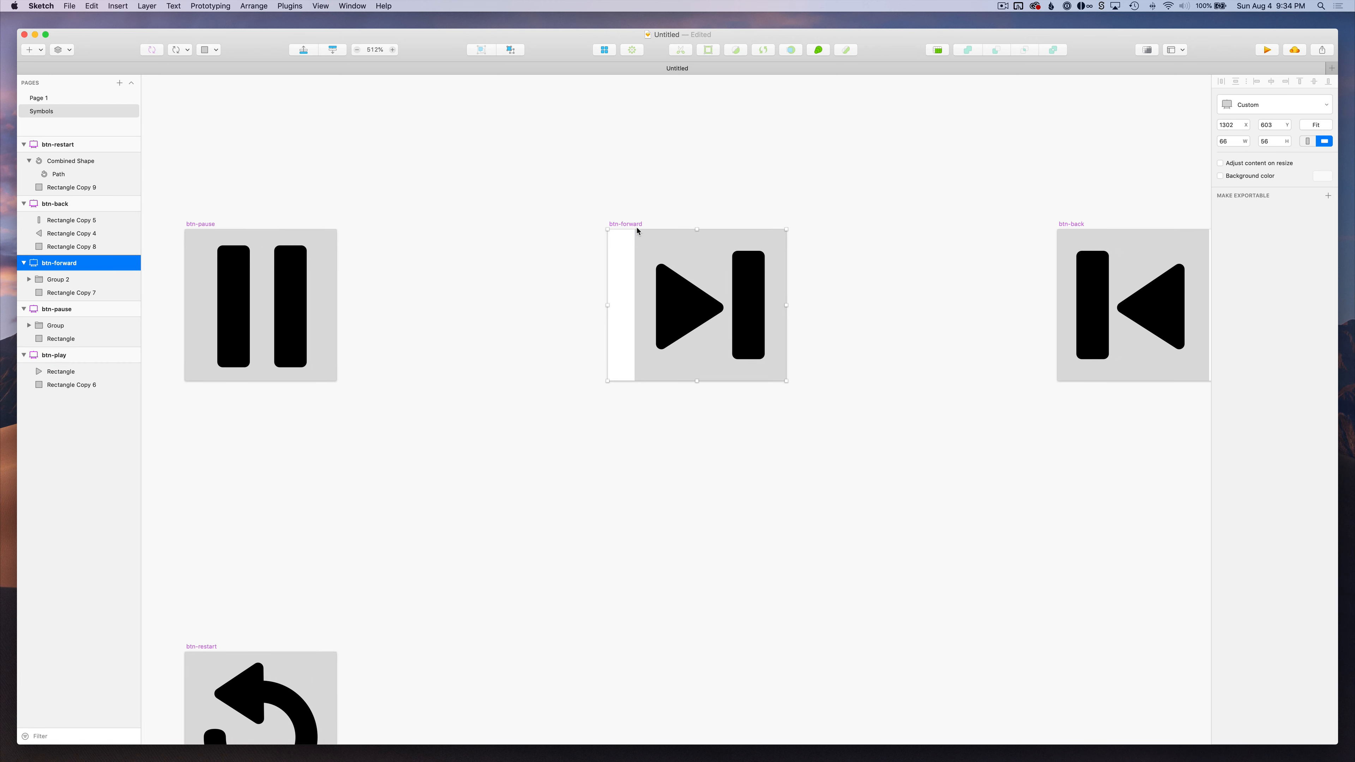
left_click_drag(608, 307, 634, 305)
Trim the empty strip beyond the triangle off the btn-back artboard, making it 56 px wide
scroll(694, 267, "right", 6)
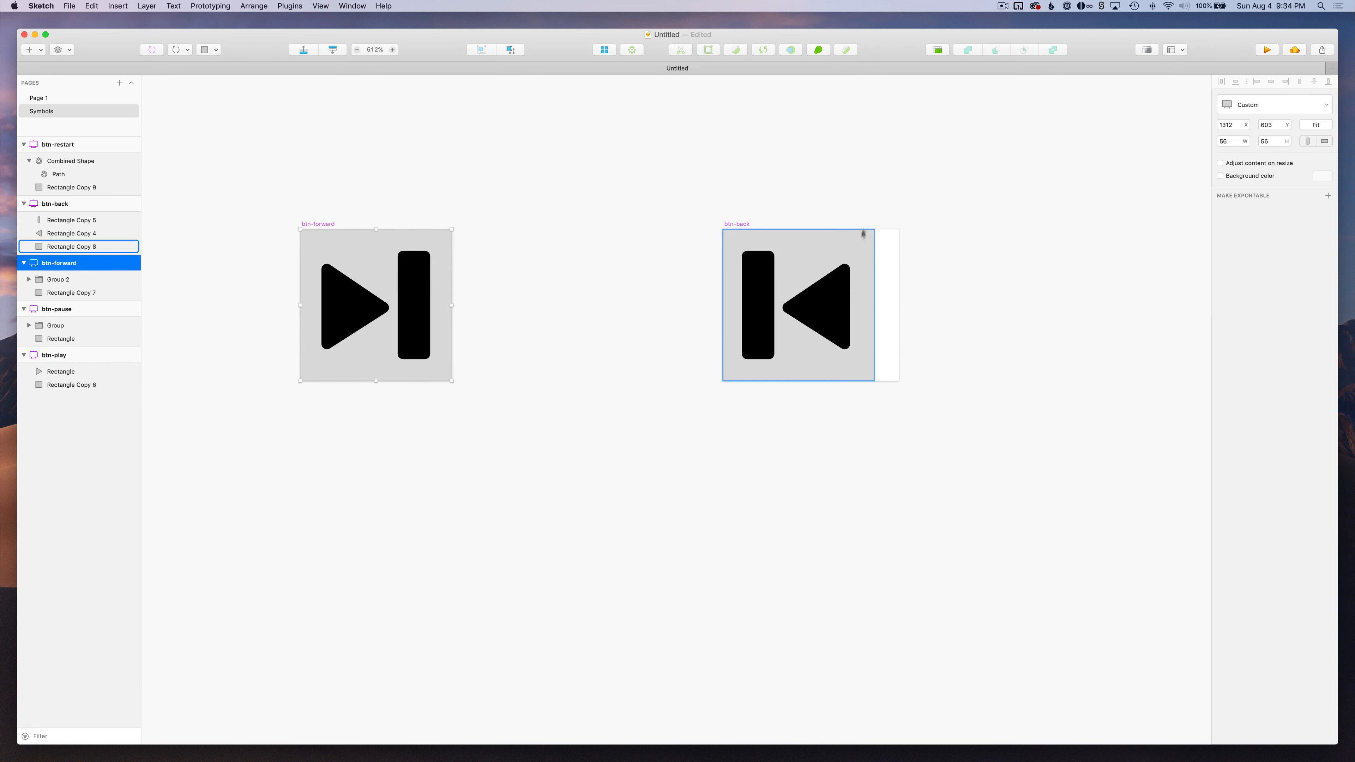
left_click(739, 224)
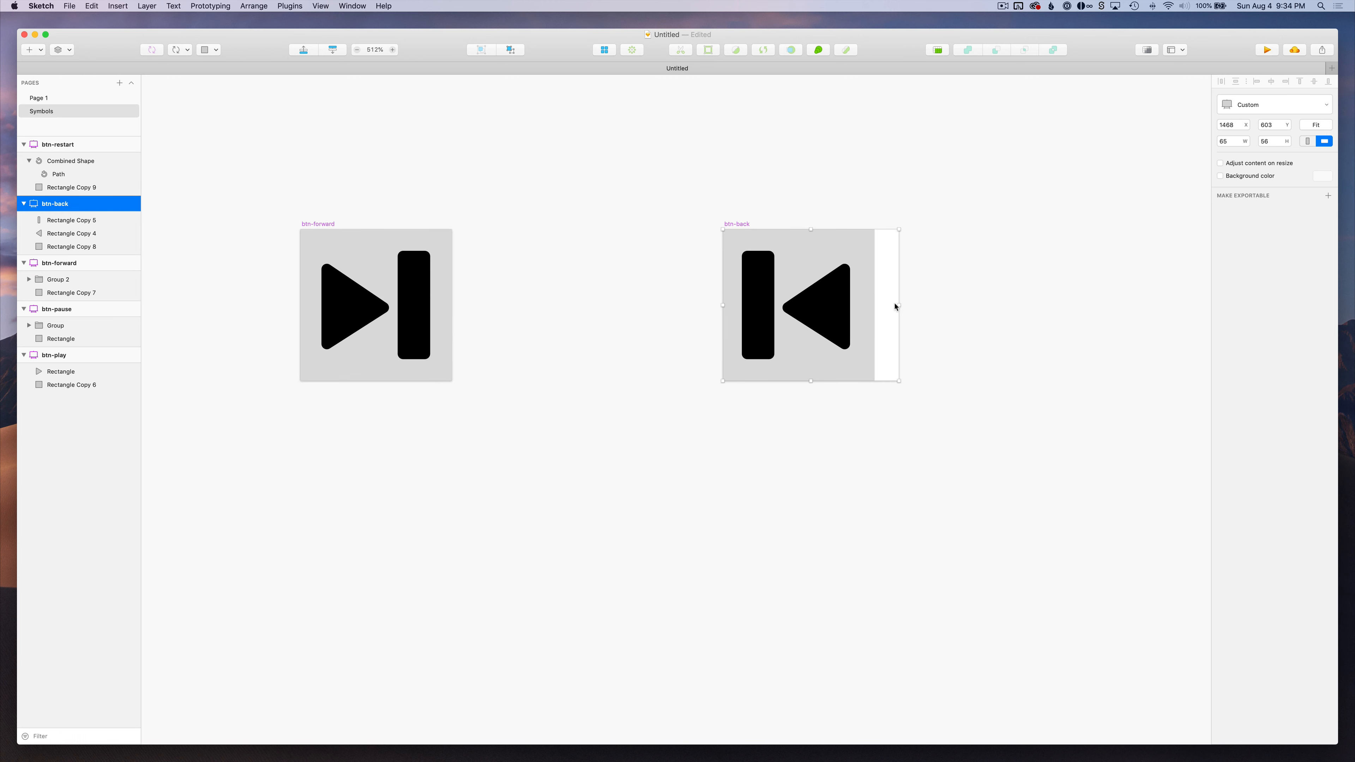
left_click_drag(900, 306, 873, 307)
Select the background squares of all five button symbols and turn off their fill
key("super+1")
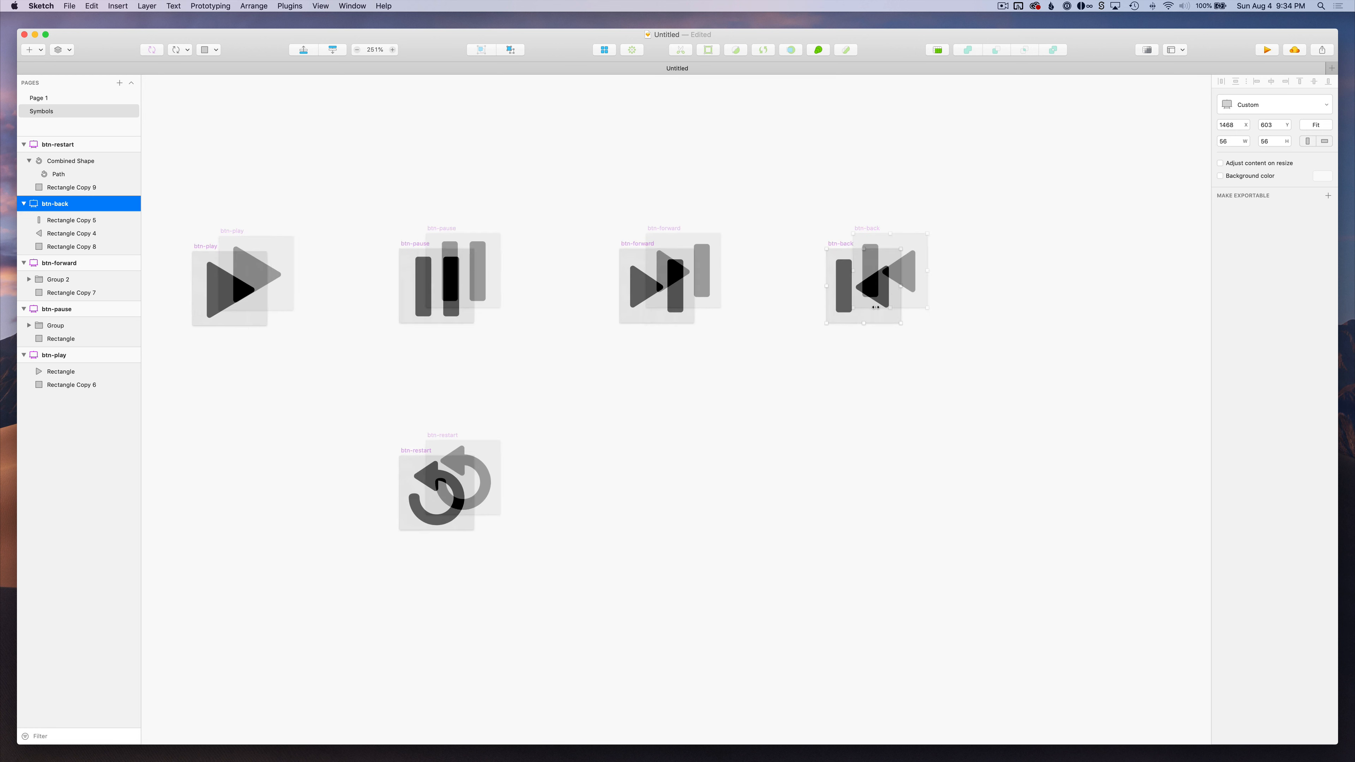
scroll(534, 347, "up", 3)
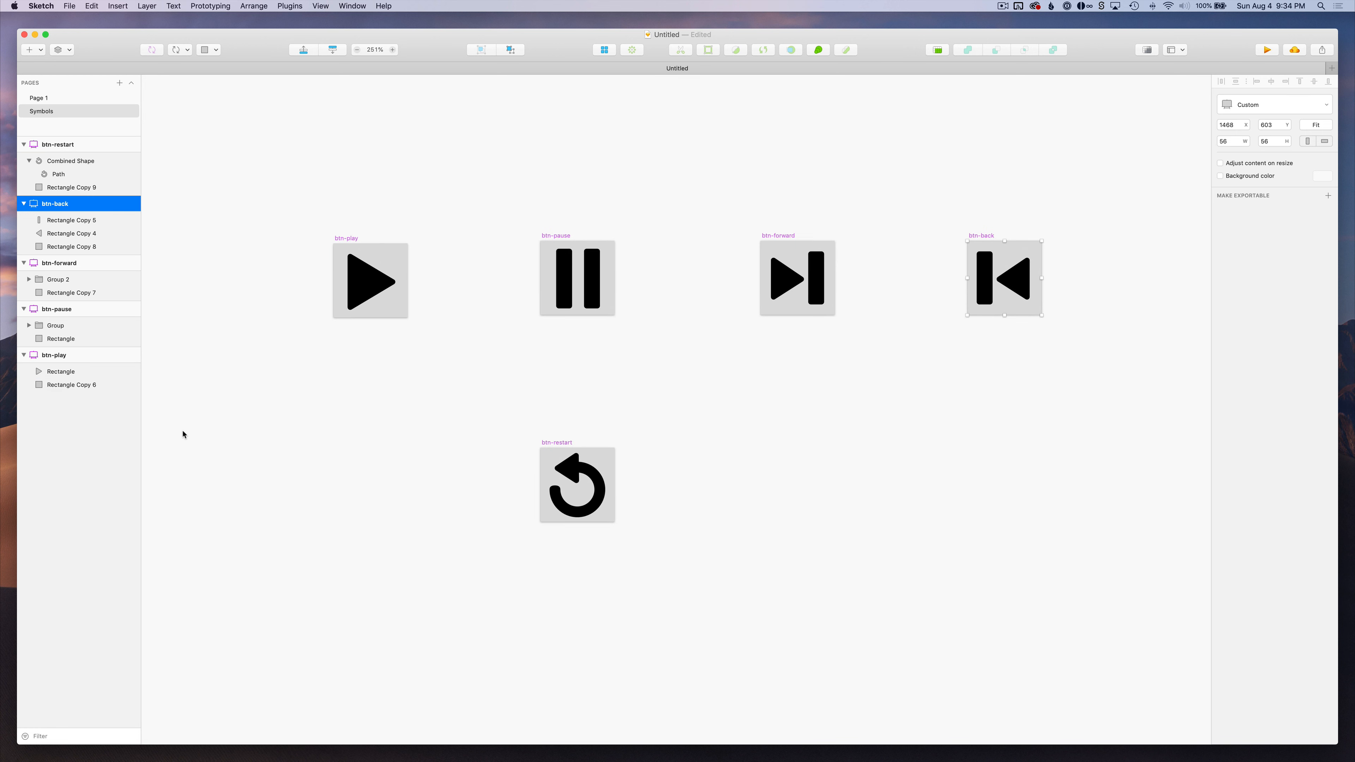
left_click(70, 385)
left_click(64, 338, "super")
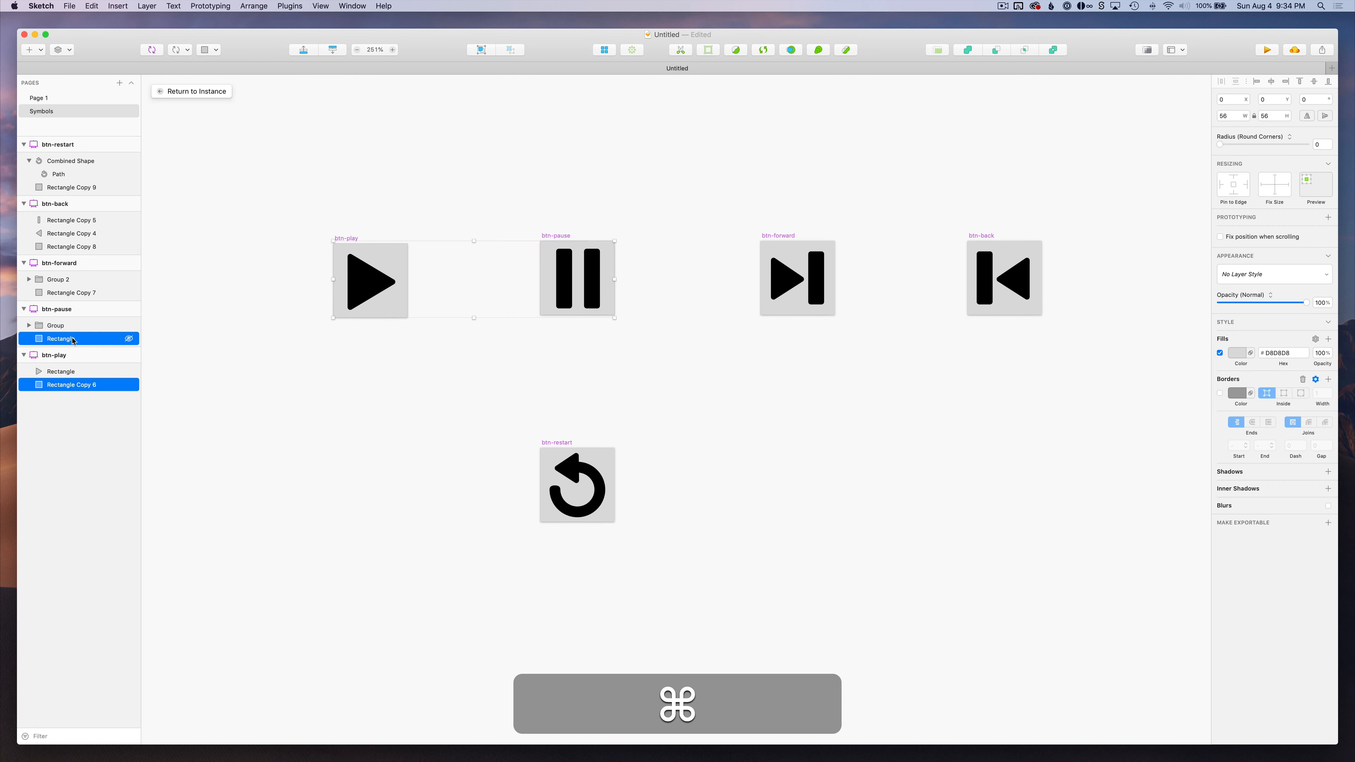
left_click(70, 293, "super")
left_click(75, 247, "super")
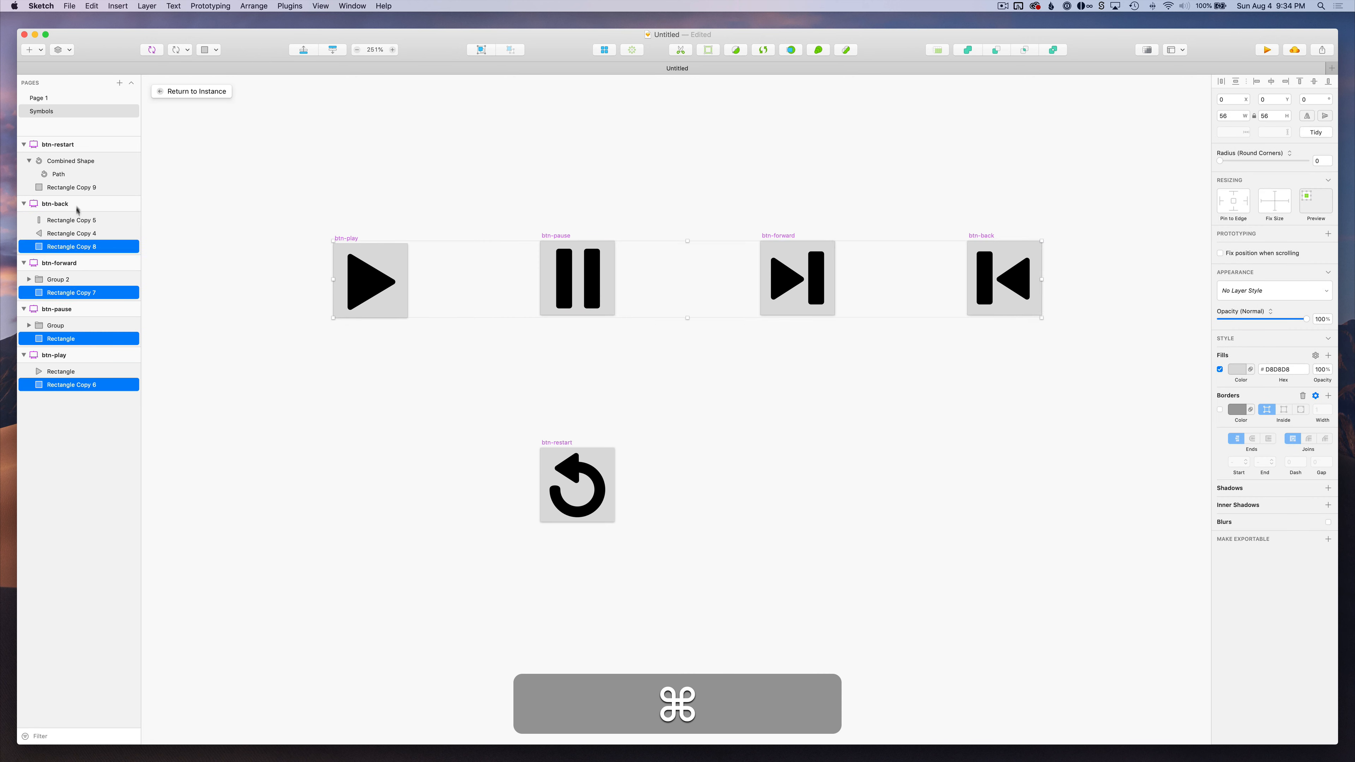
left_click(78, 188, "super")
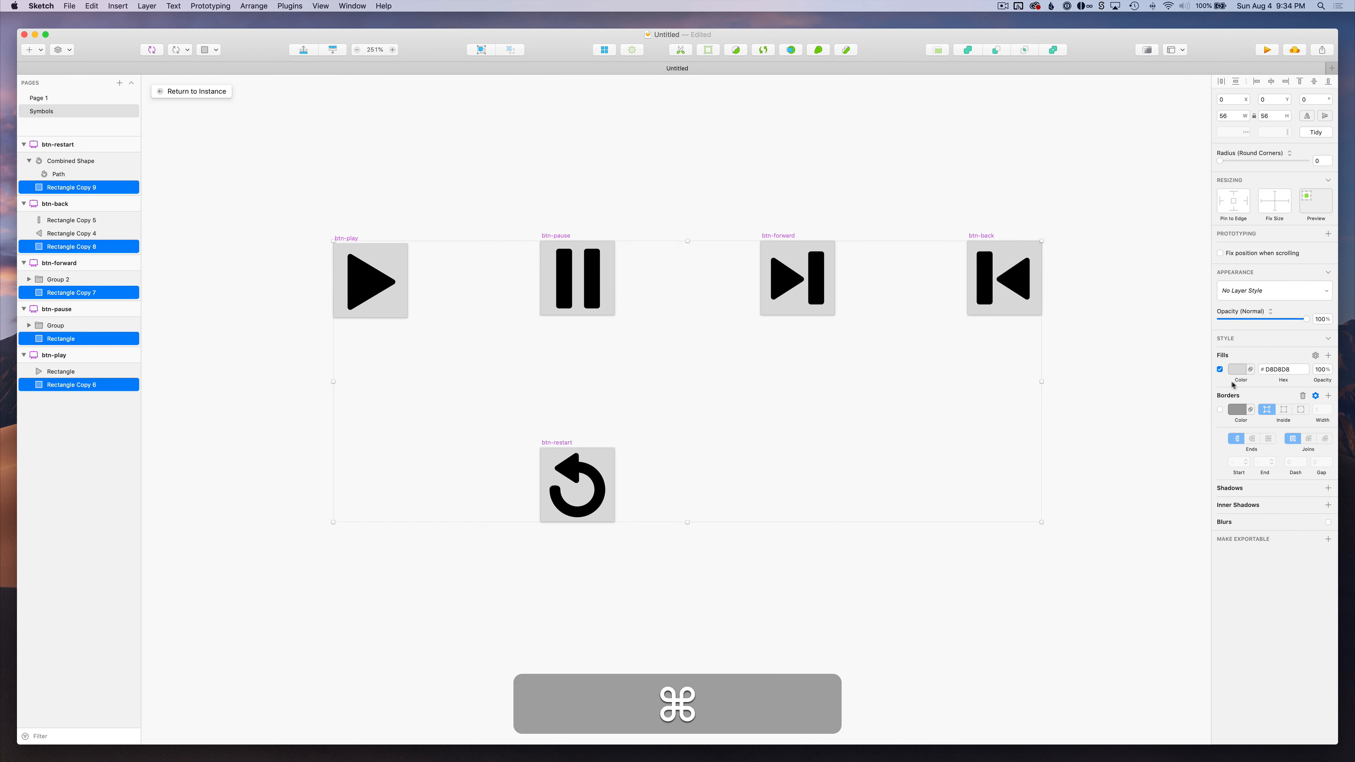
left_click(1221, 370)
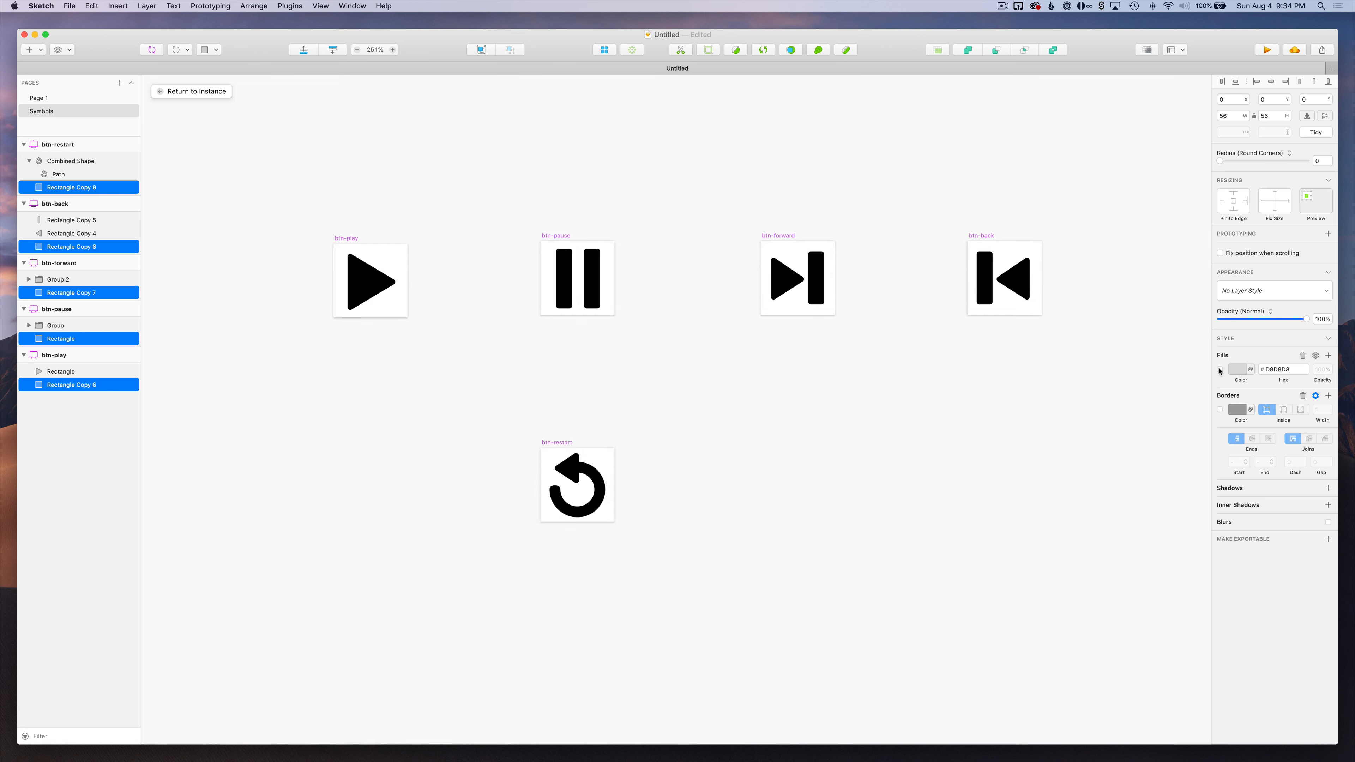
left_click(939, 454)
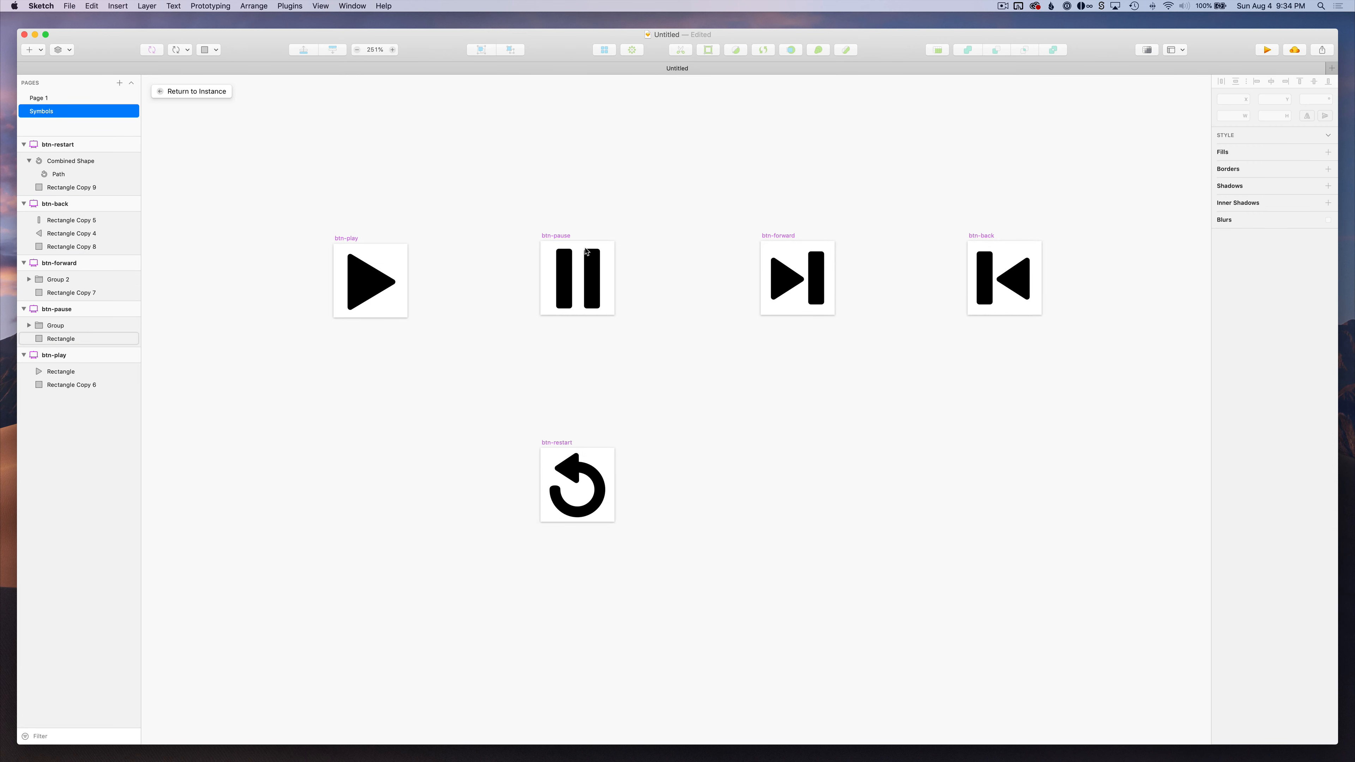
Create a new layer style named "Media Button Color - Black" from the btn-play triangle
left_click(362, 291, "super")
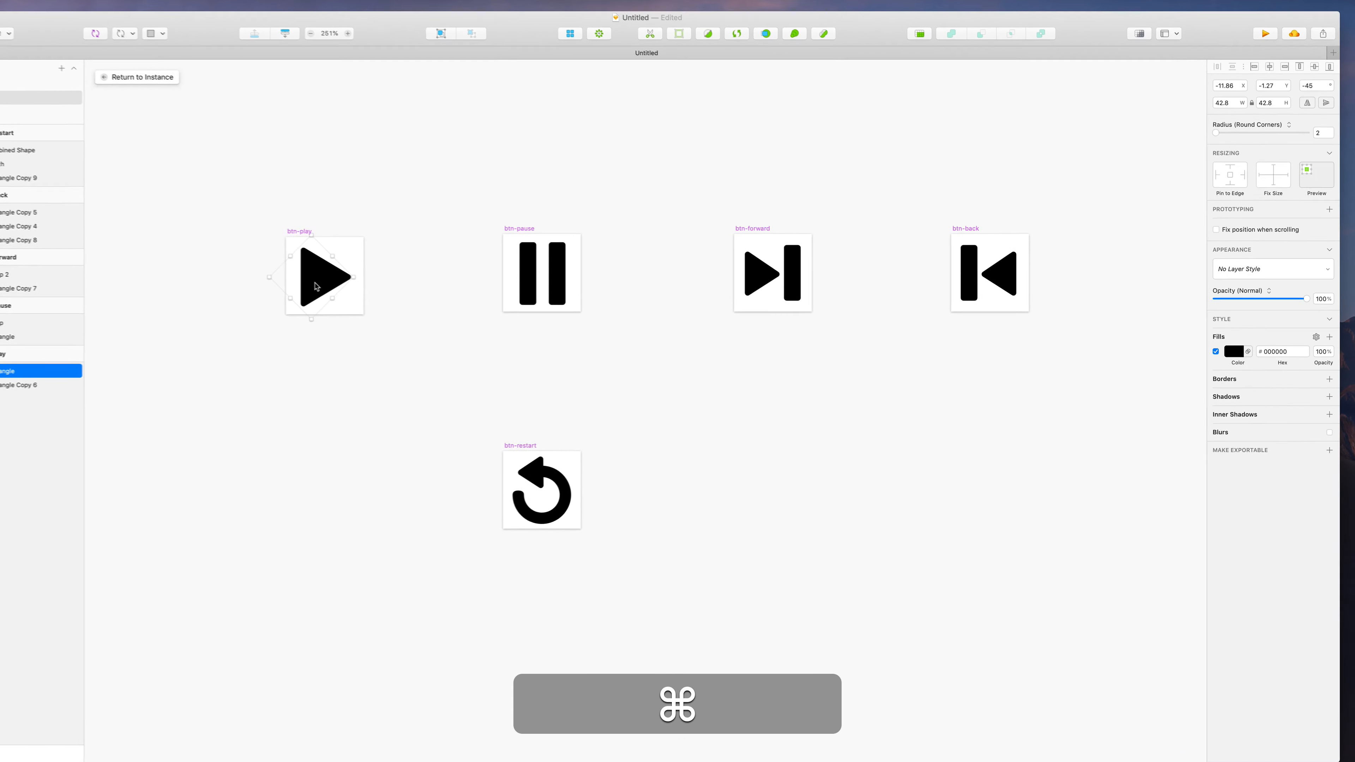
left_click(1235, 270)
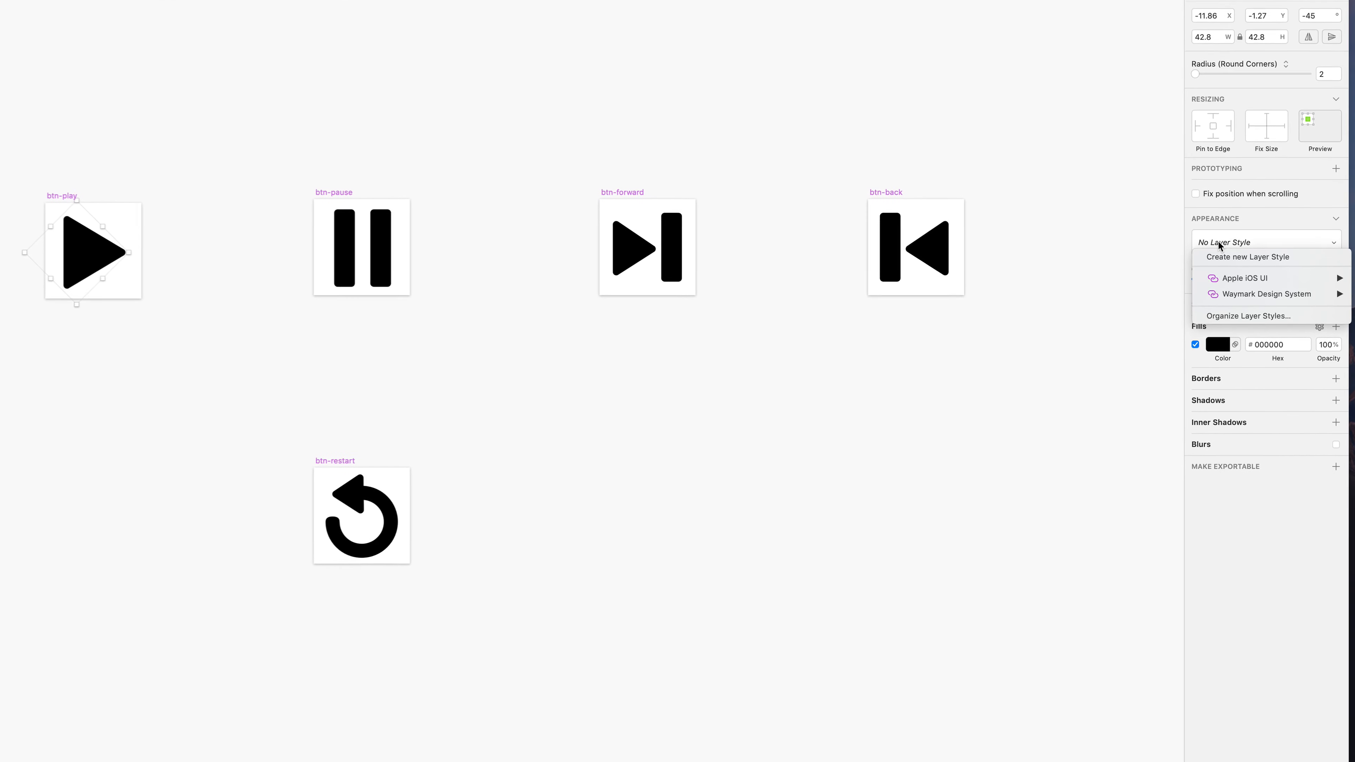
left_click(1222, 257)
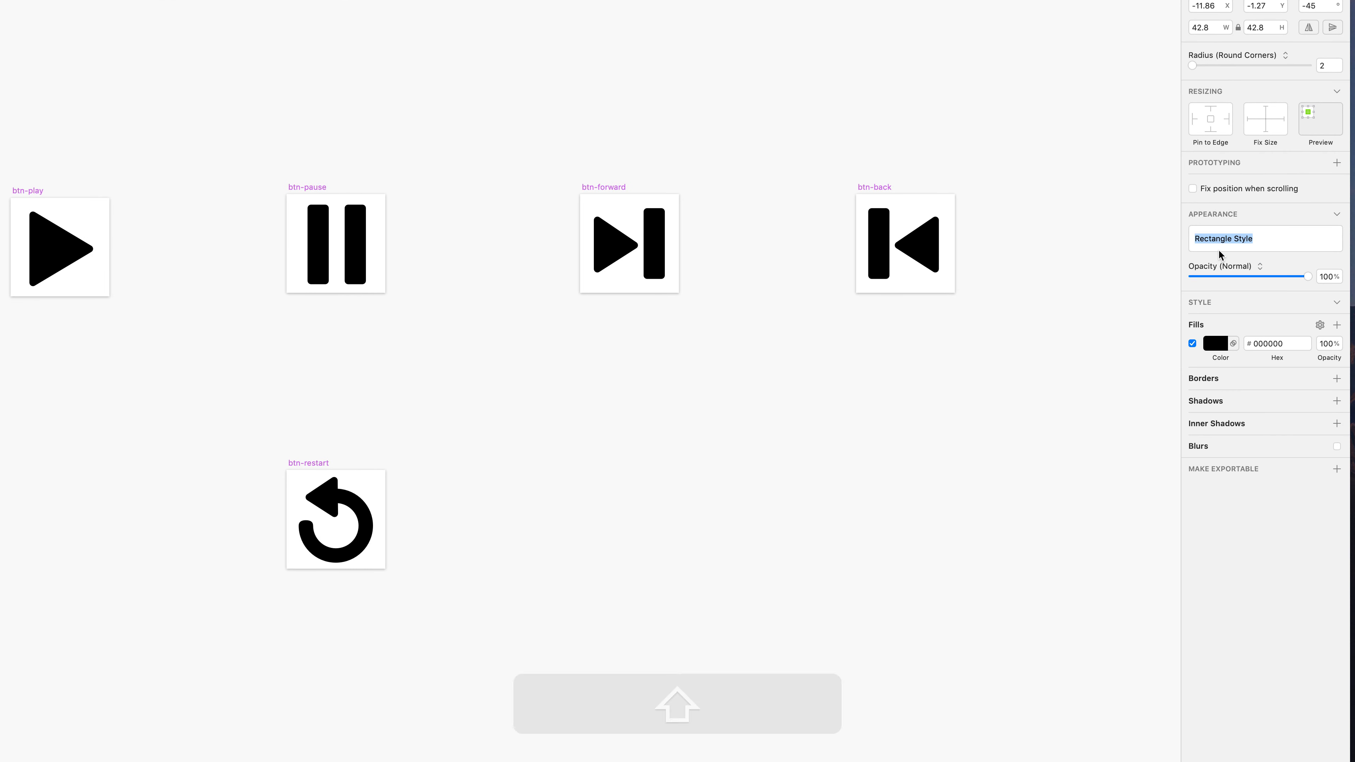
type("Min")
key("super+a")
key("shift+super+m")
type("M")
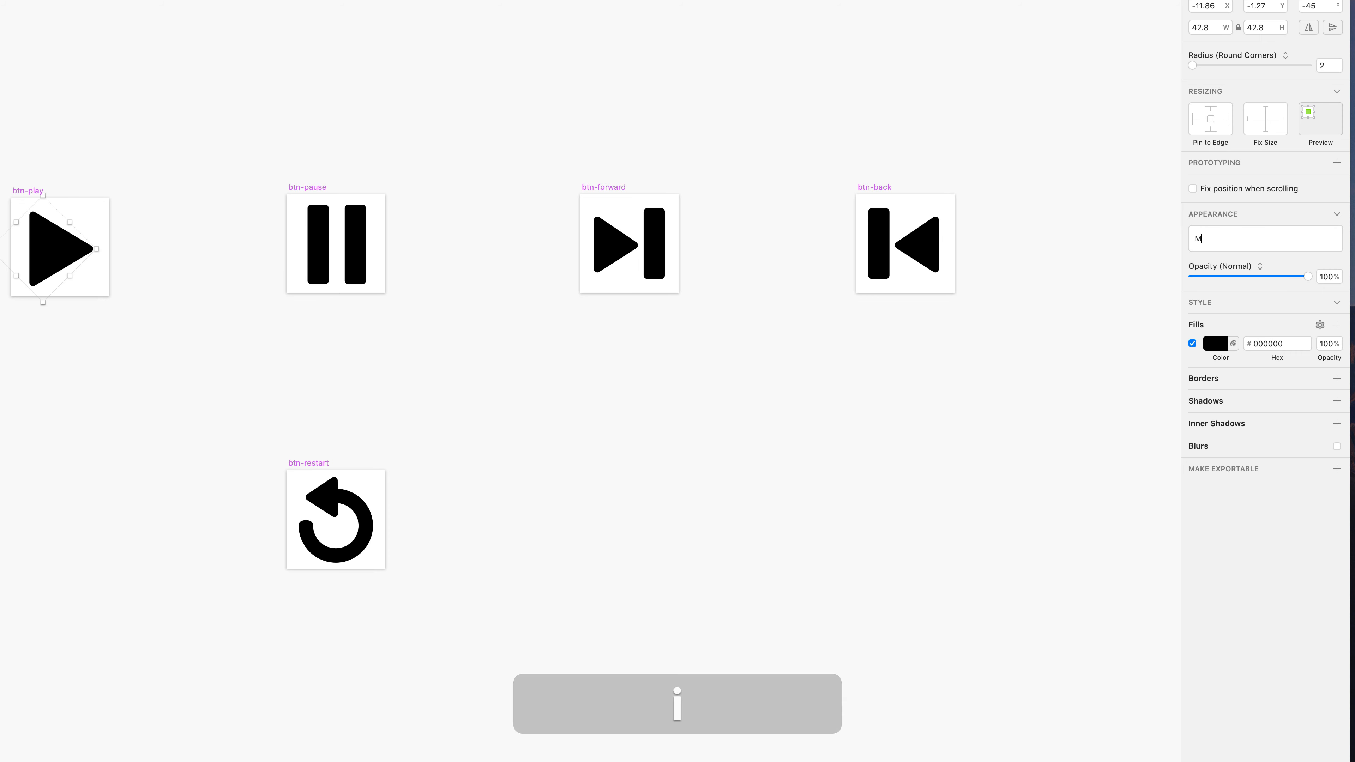
type("edia Button")
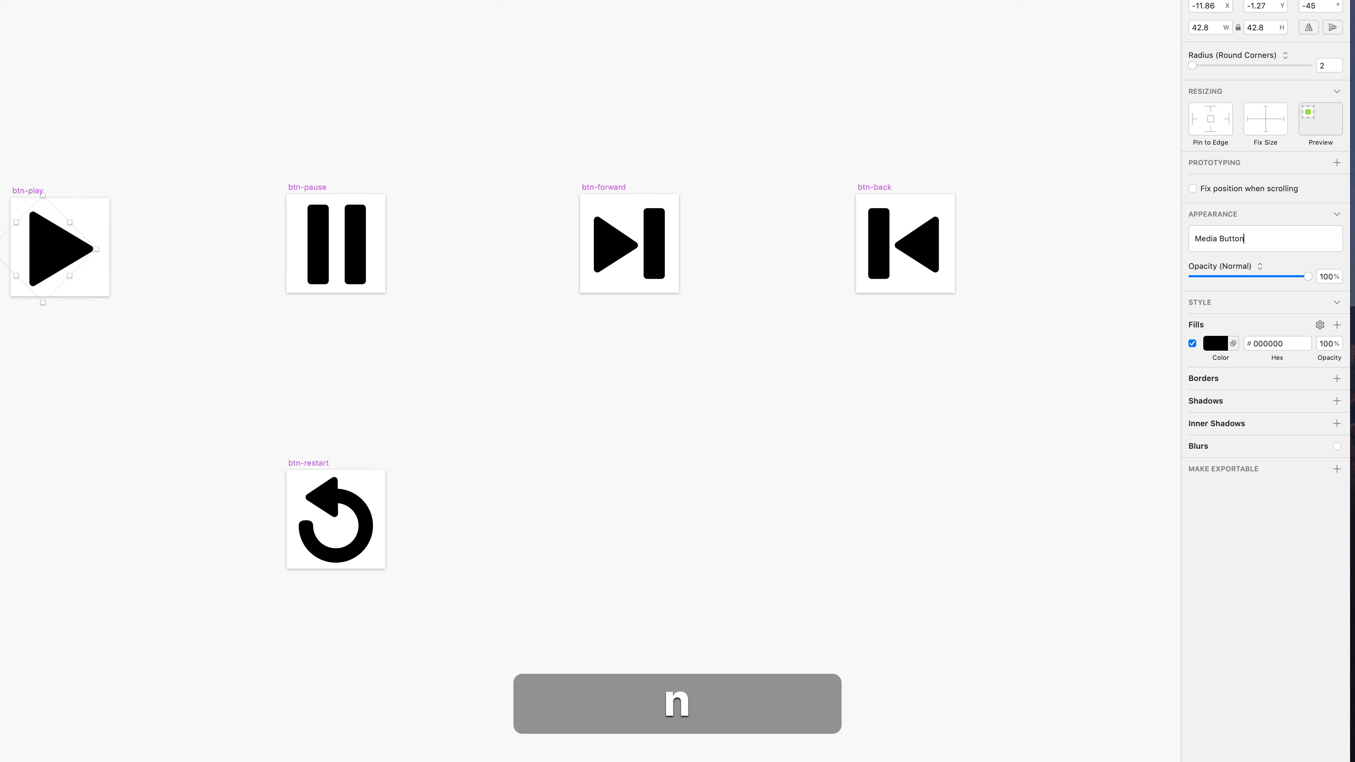
type(" Color ")
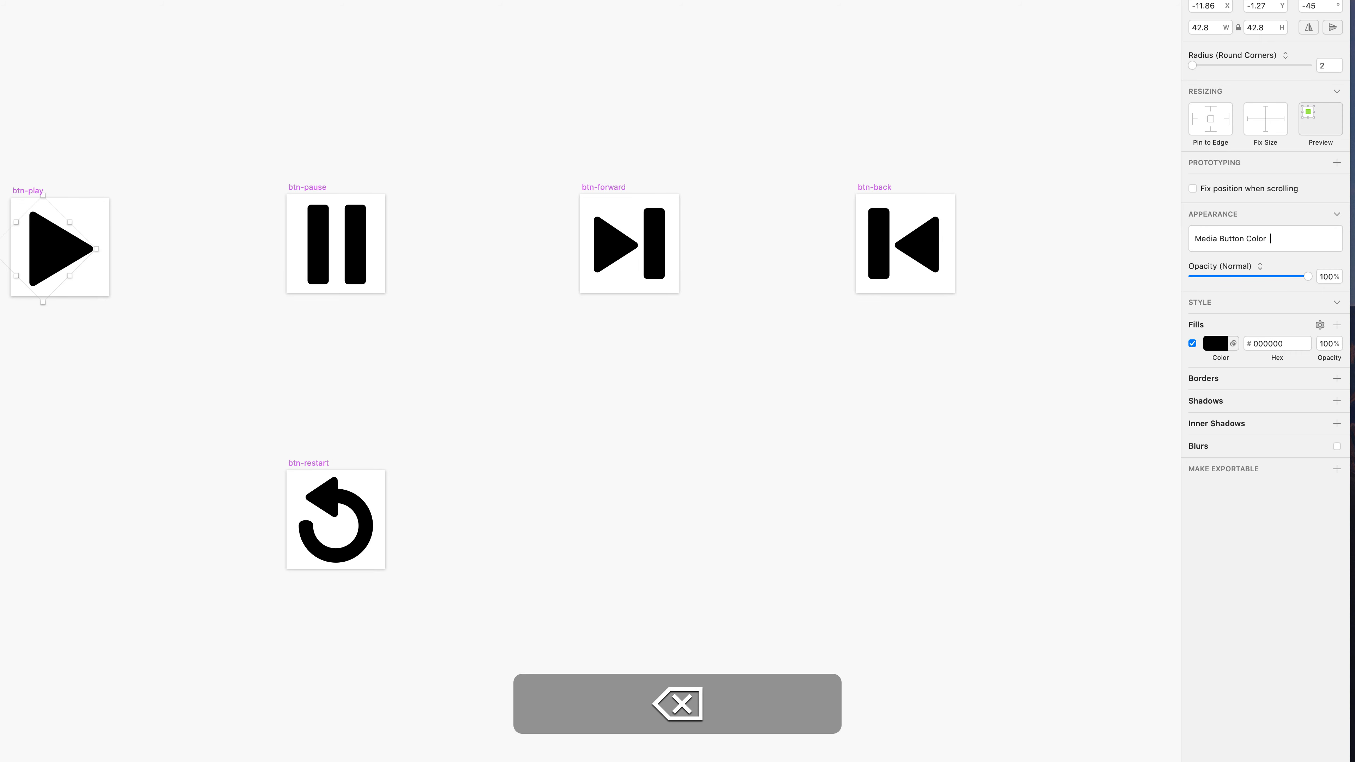
type("- Black")
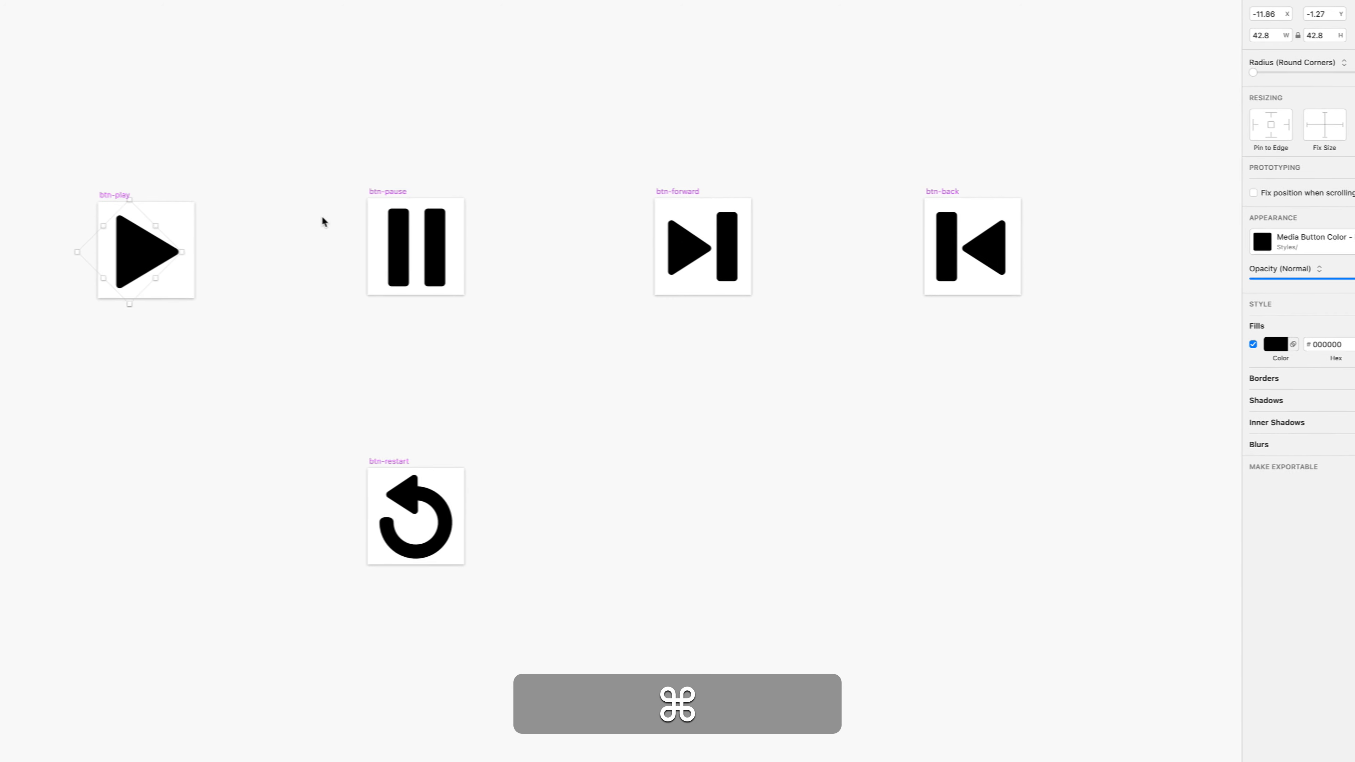
left_click_drag(322, 215, 718, 254)
left_click_drag(953, 262, 1092, 266)
left_click_drag(1176, 264, 1253, 269)
Apply the Media Button Color - Black layer style to all shapes of the pause, forward, back and restart icons
left_click(850, 166, "super")
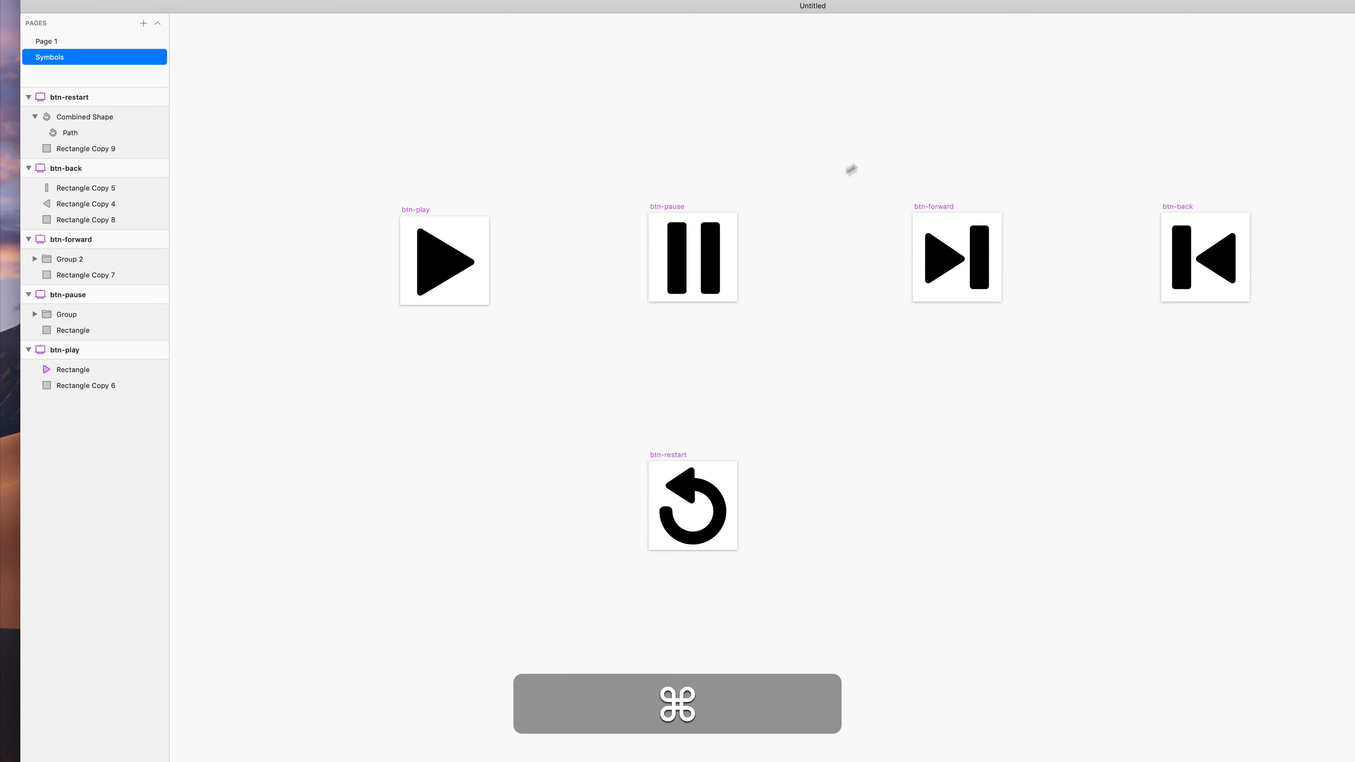
left_click(682, 260, "super")
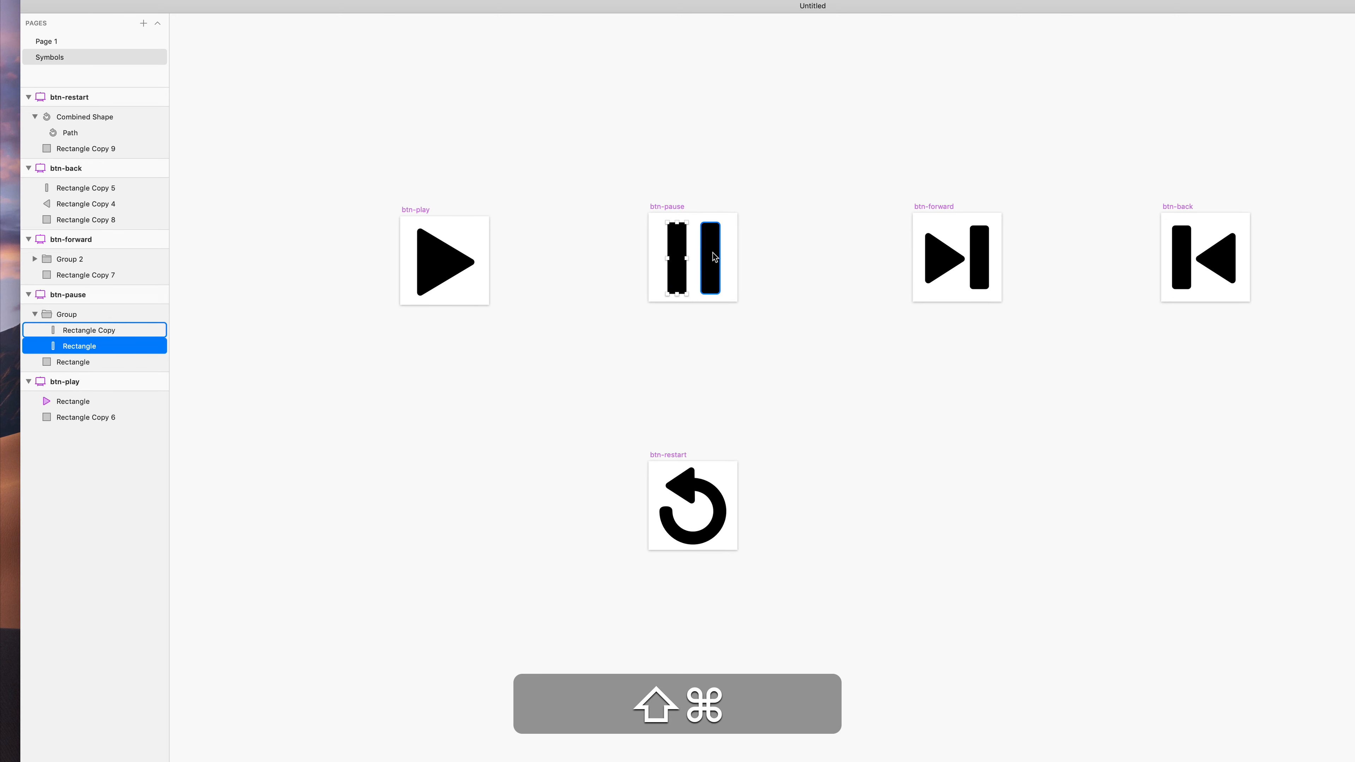
left_click(715, 258, "shift+super")
left_click(959, 258, "shift+super")
left_click(986, 251, "shift+super")
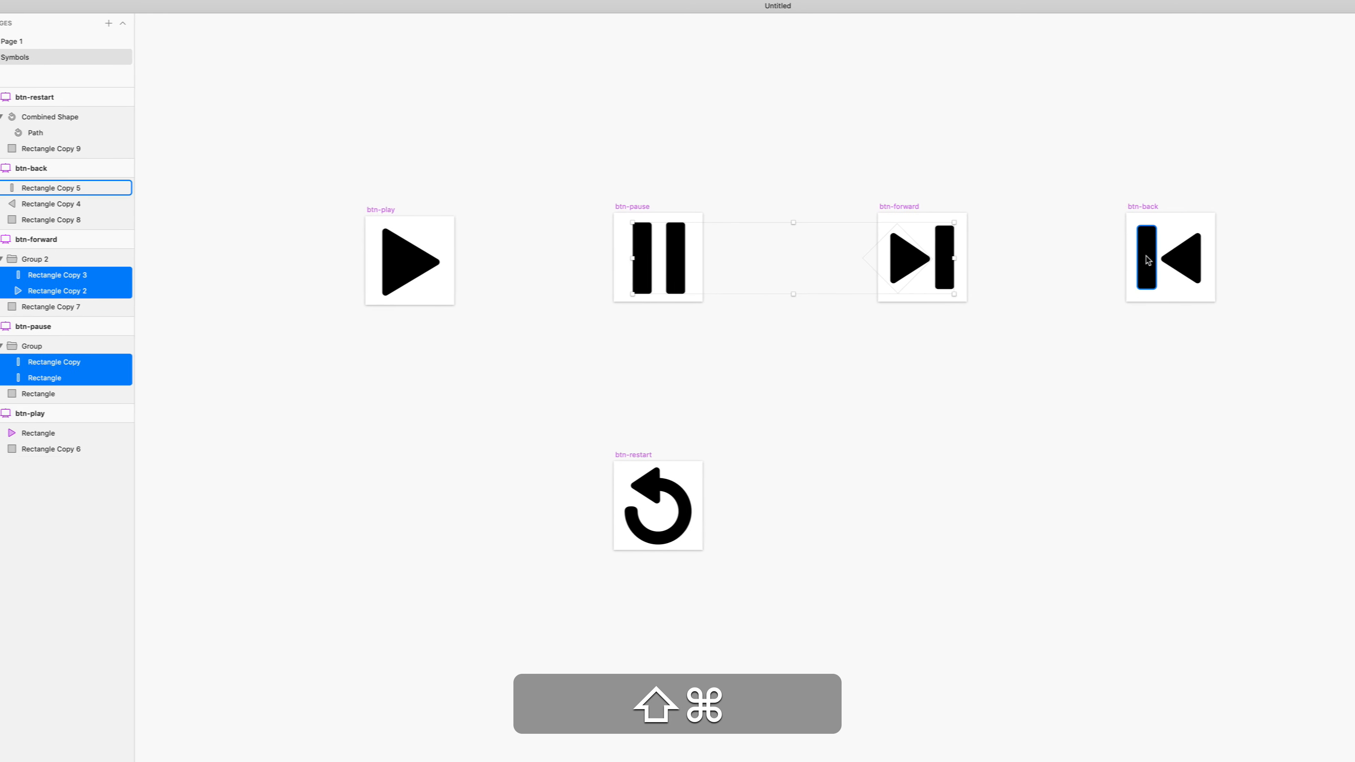
left_click(1147, 257, "shift+super")
left_click(1186, 258, "shift+super")
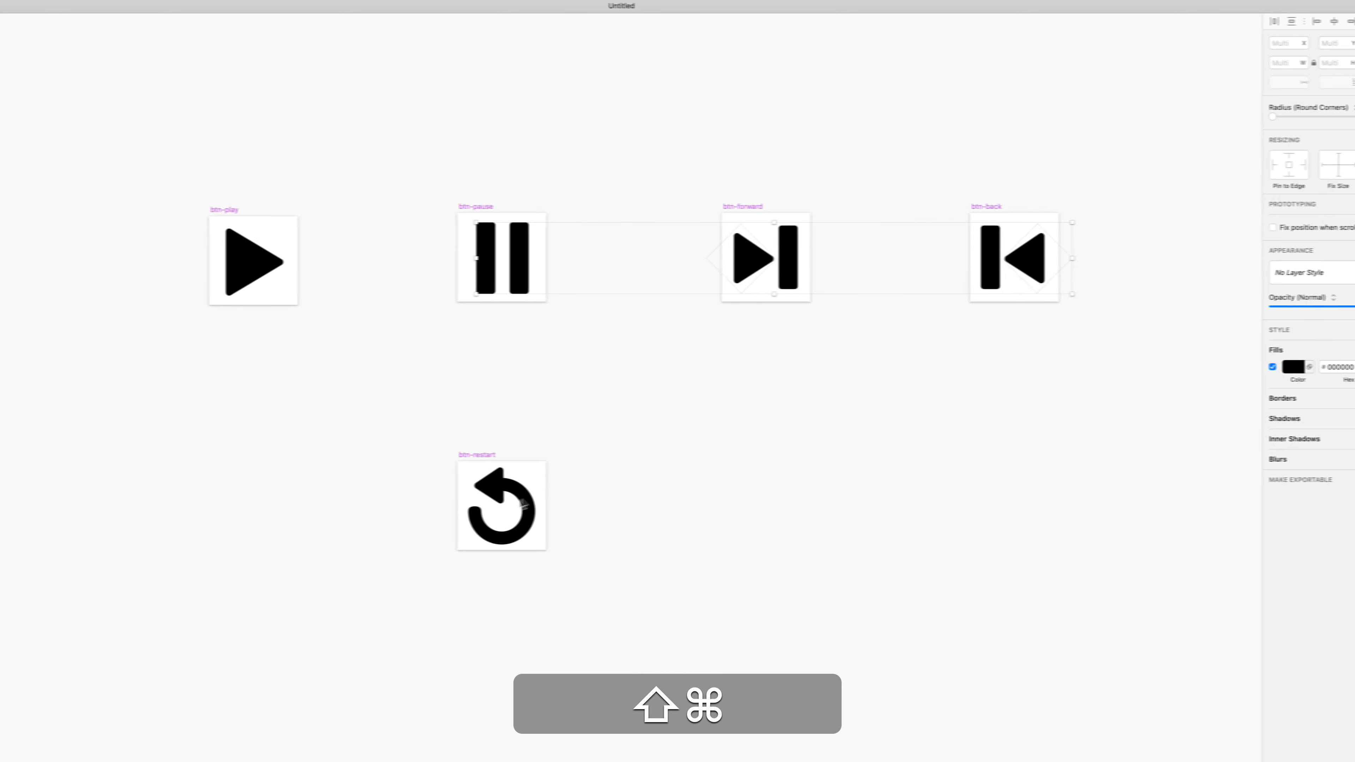
left_click(670, 490, "shift+super")
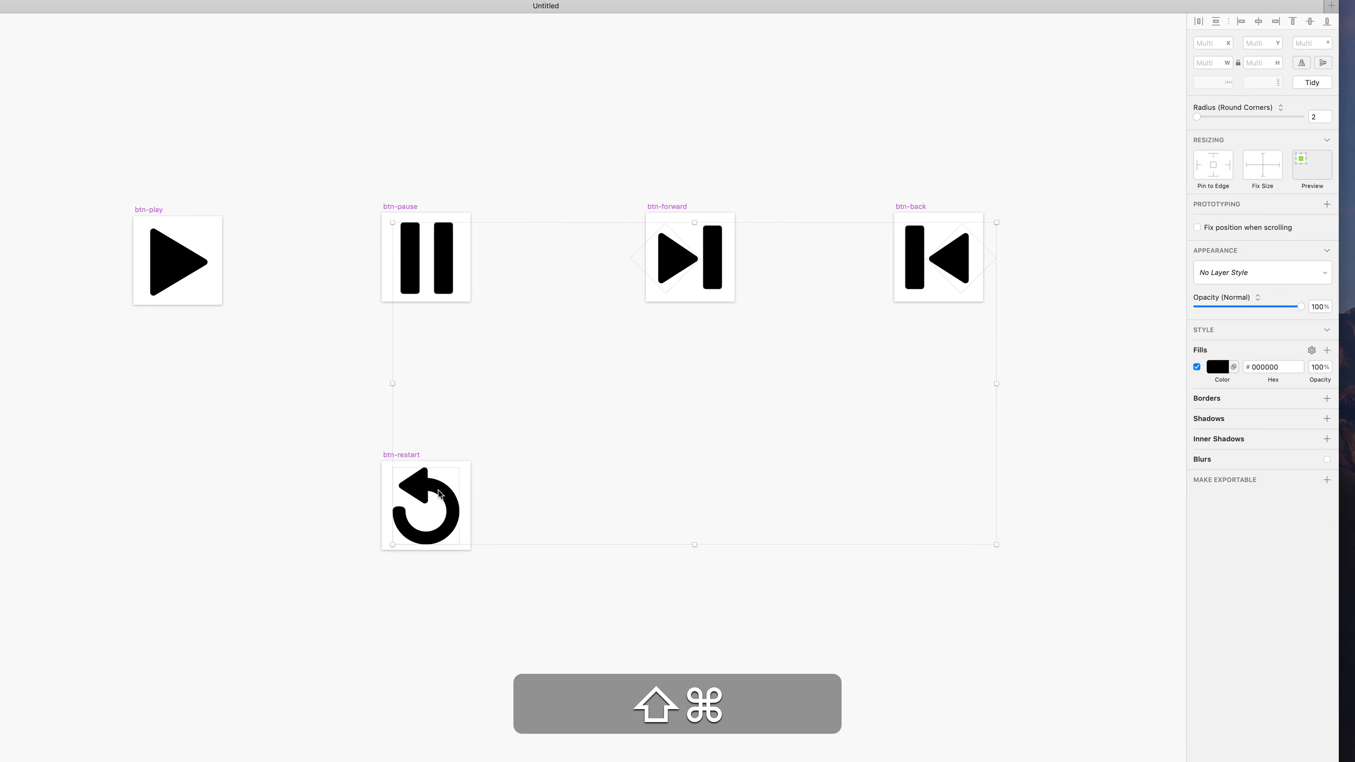
left_click(1261, 272)
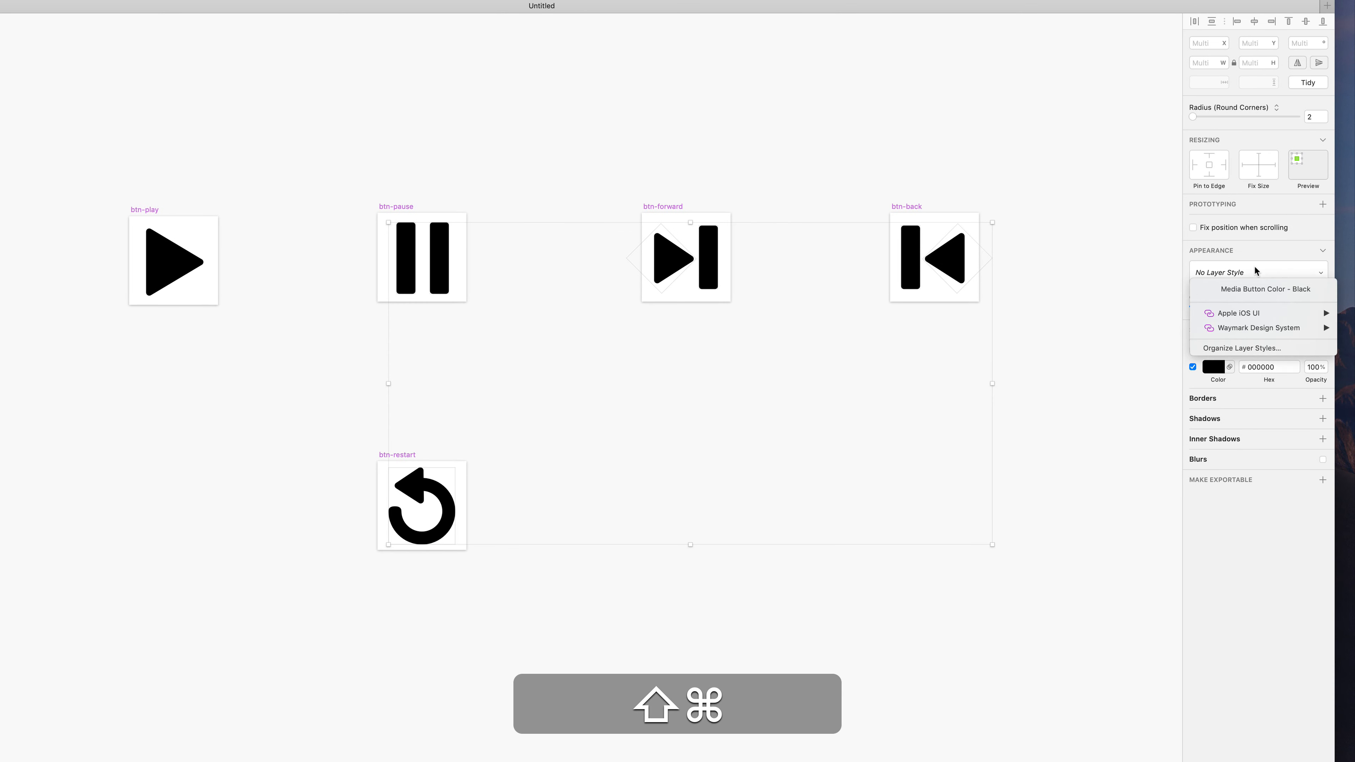
left_click(1254, 291)
left_click(1037, 355)
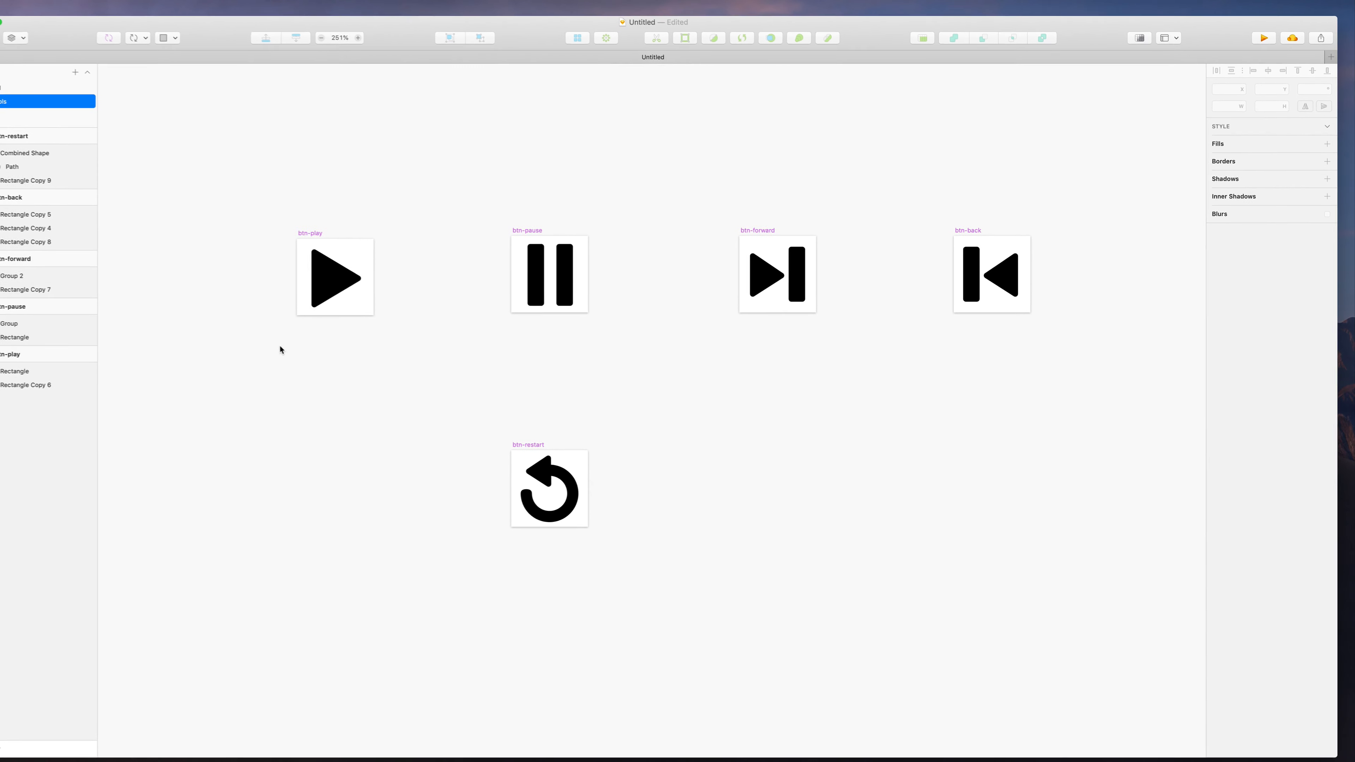
Select all five icon instances on Page 1, tidy them into an even row and set their horizontal spacing to 32 px
left_click(33, 95)
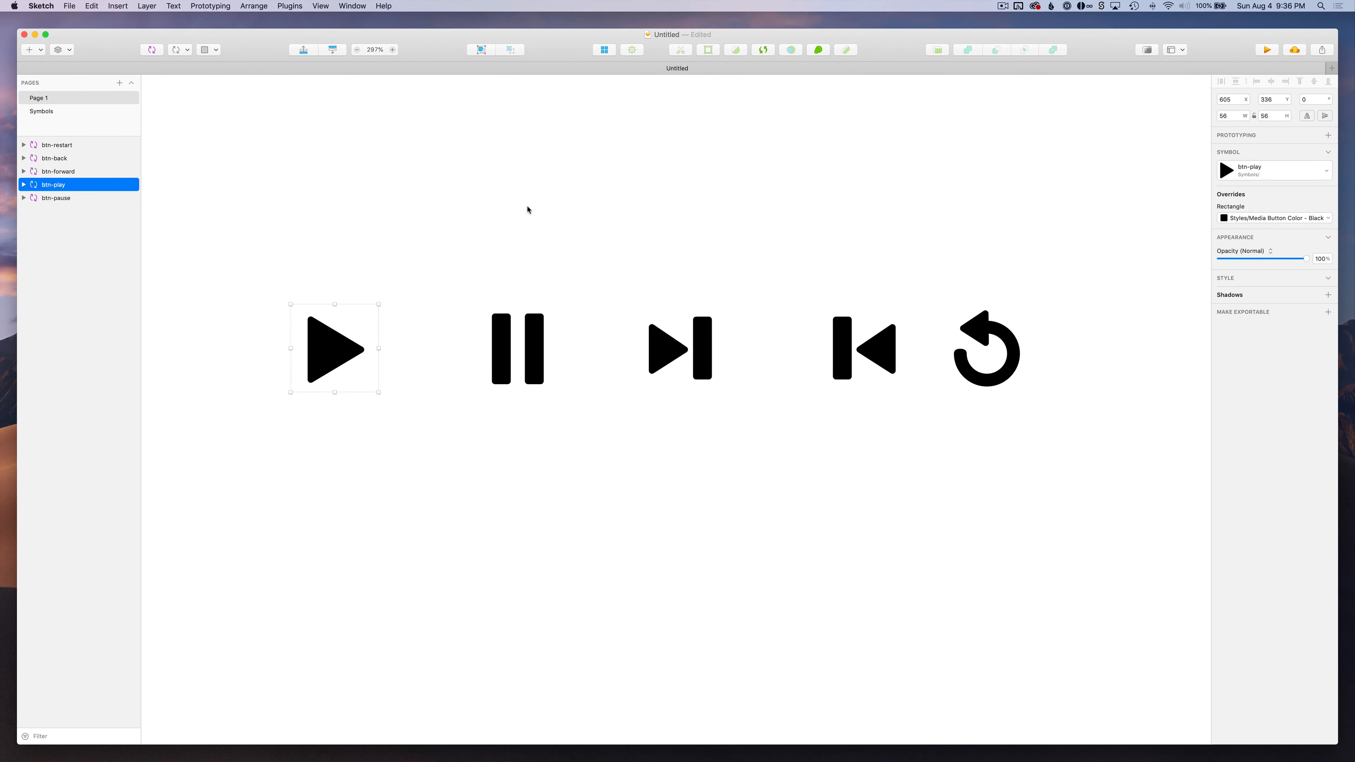
left_click(514, 206)
left_click_drag(306, 257, 1104, 470)
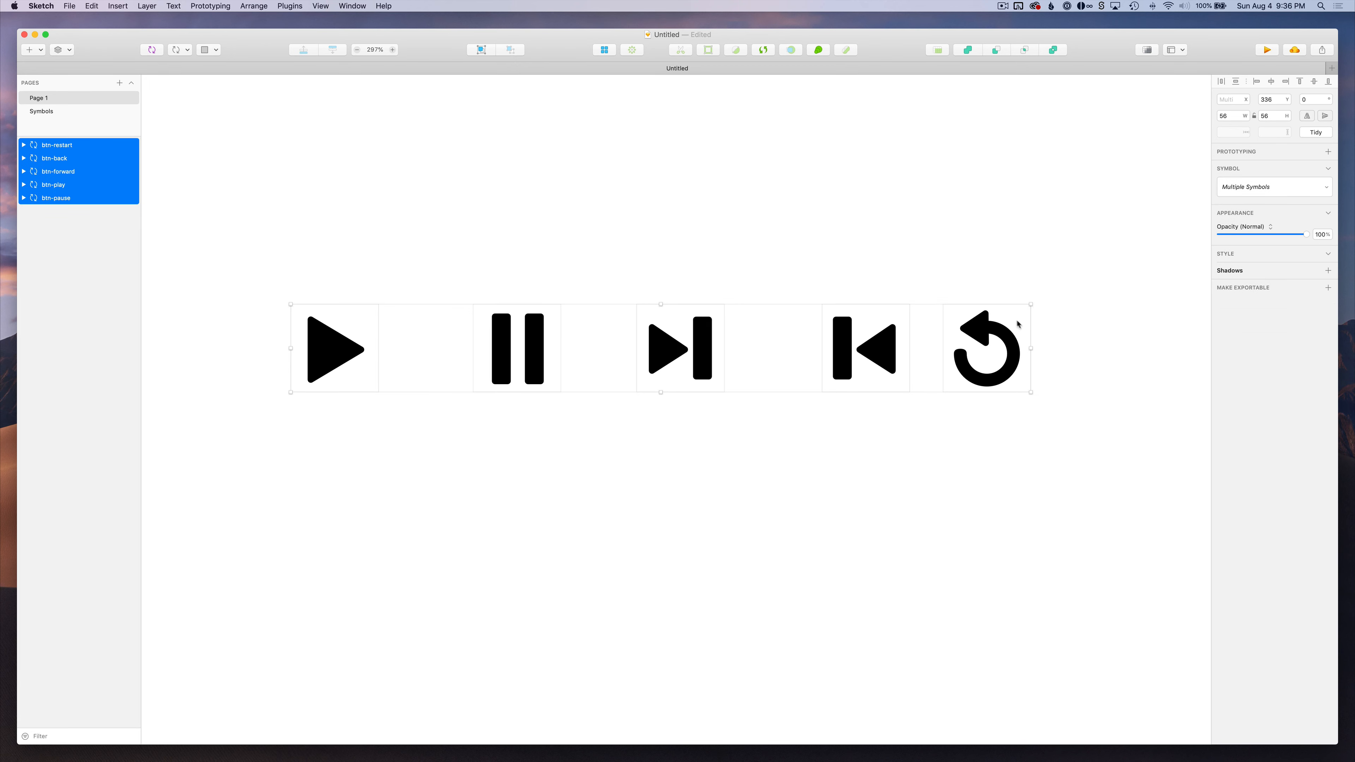
scroll(697, 362, "up", 5)
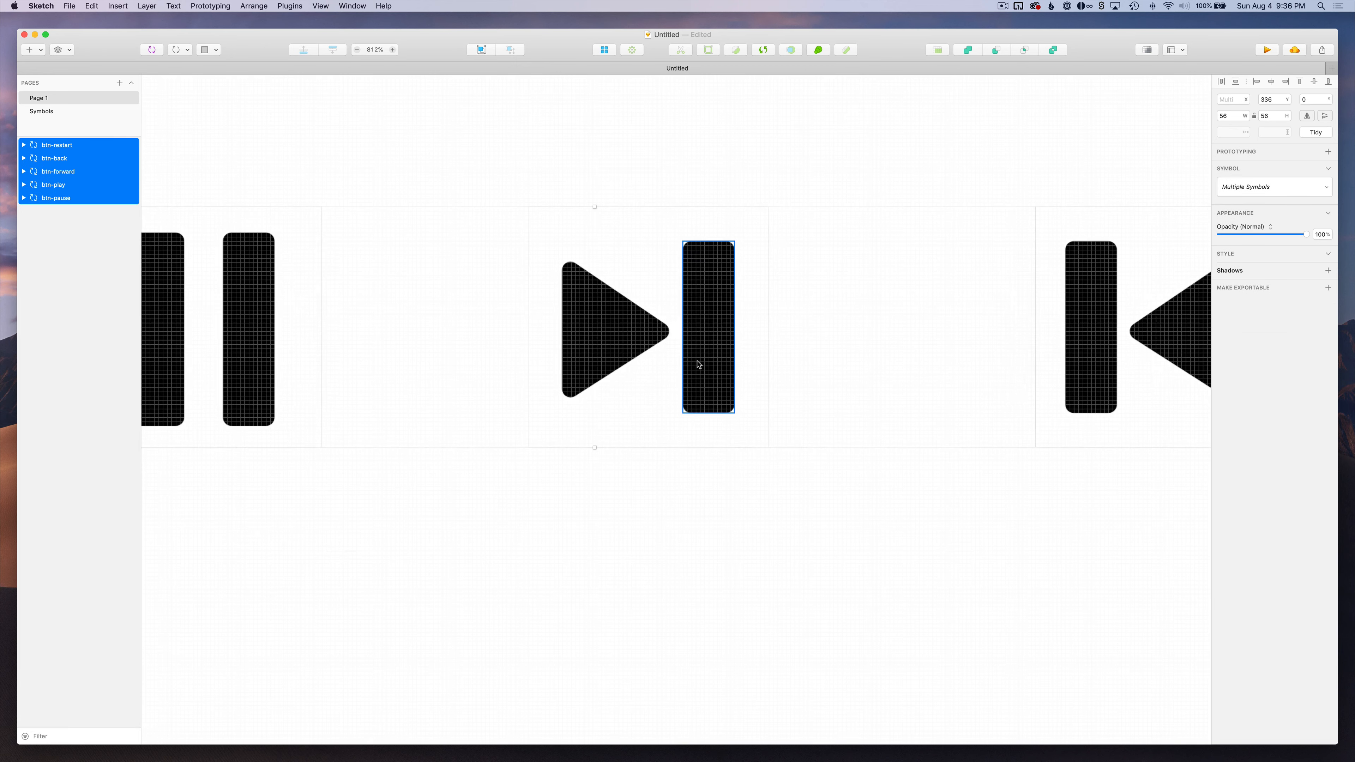
scroll(698, 362, "down", 5)
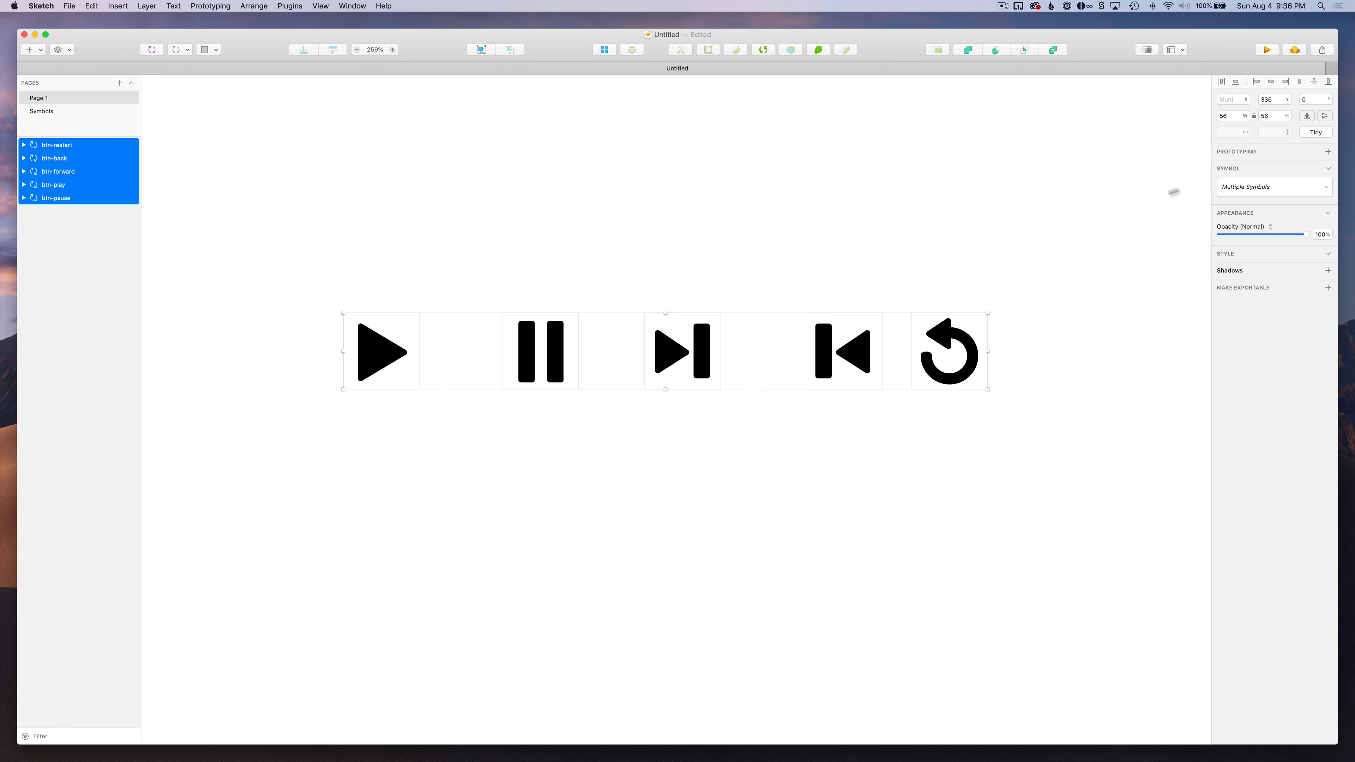
left_click(1313, 137)
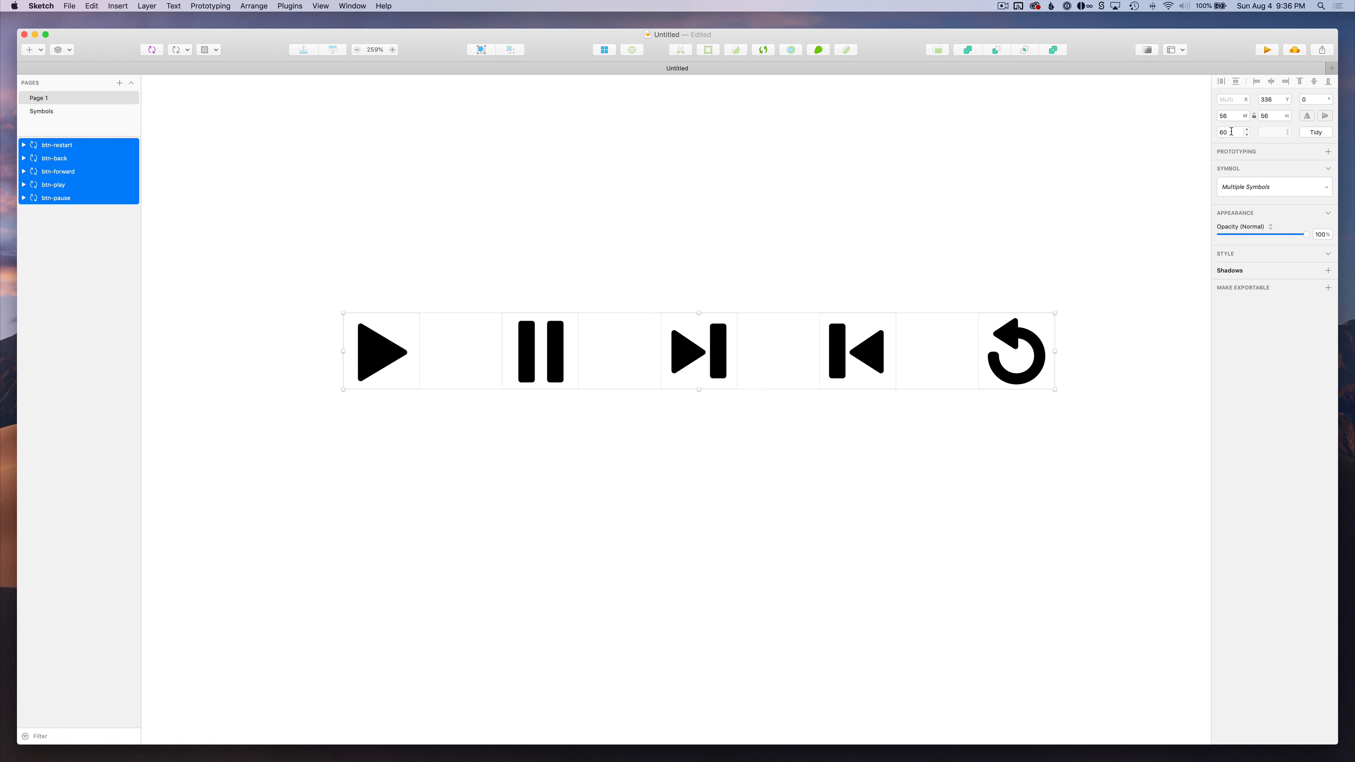
type("32")
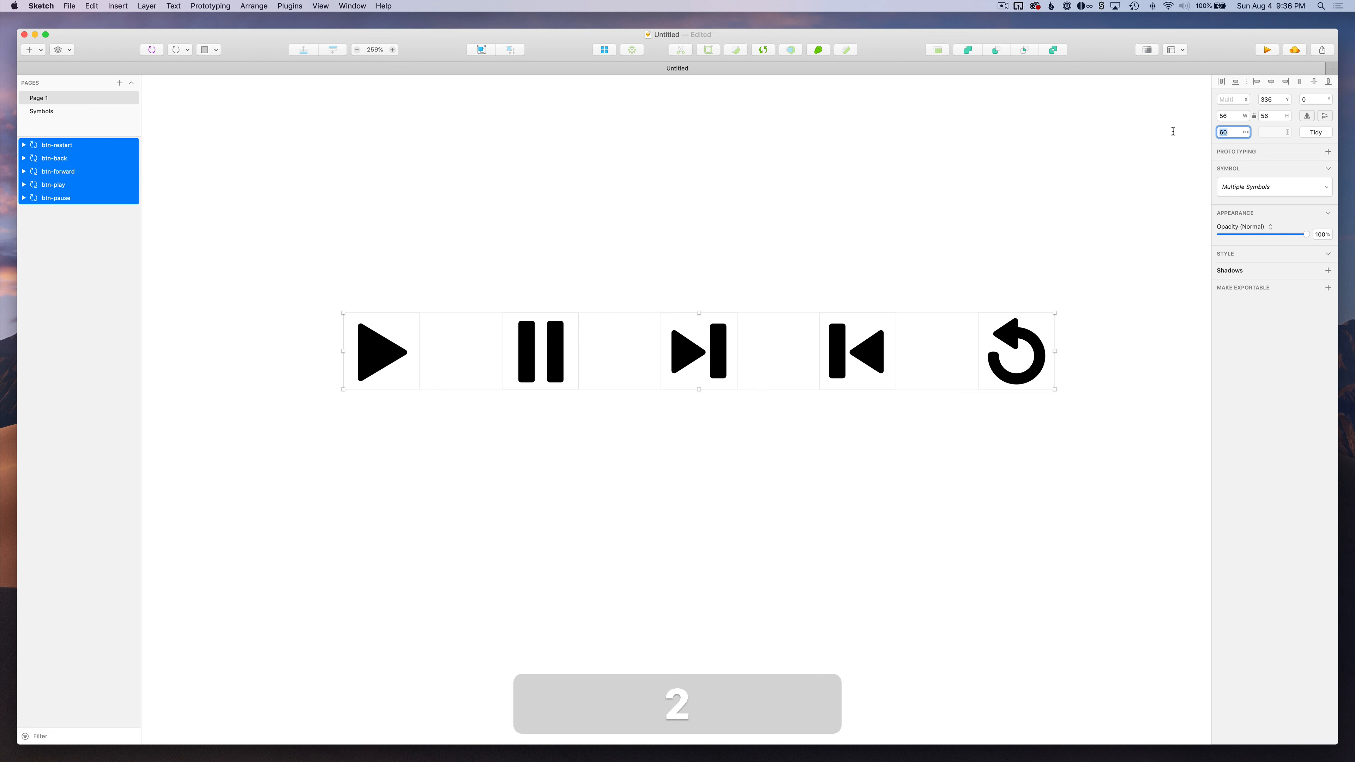
key("Return")
scroll(887, 267, "down", 3)
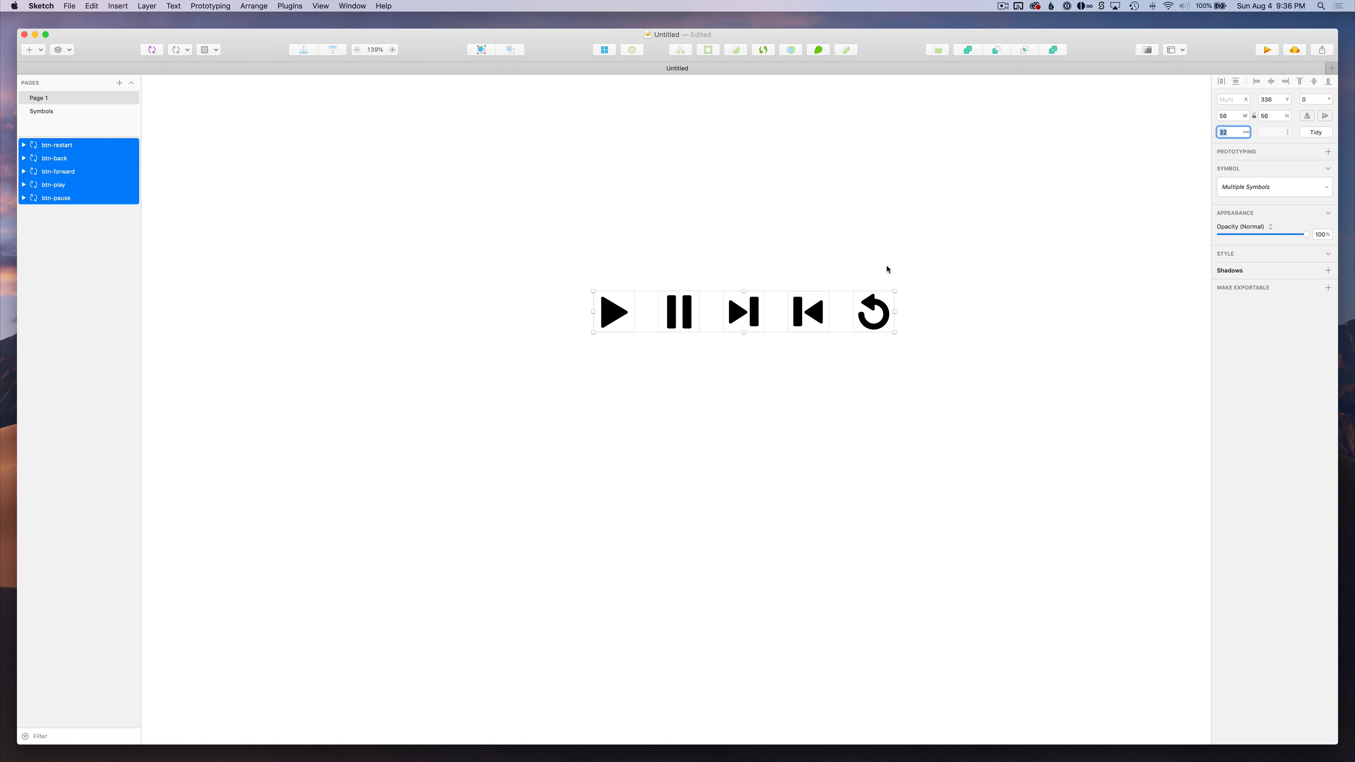
left_click(886, 267)
Start the Rectangle tool for drawing a shape beside the row of icons on Page 1
scroll(800, 332, "up", 3)
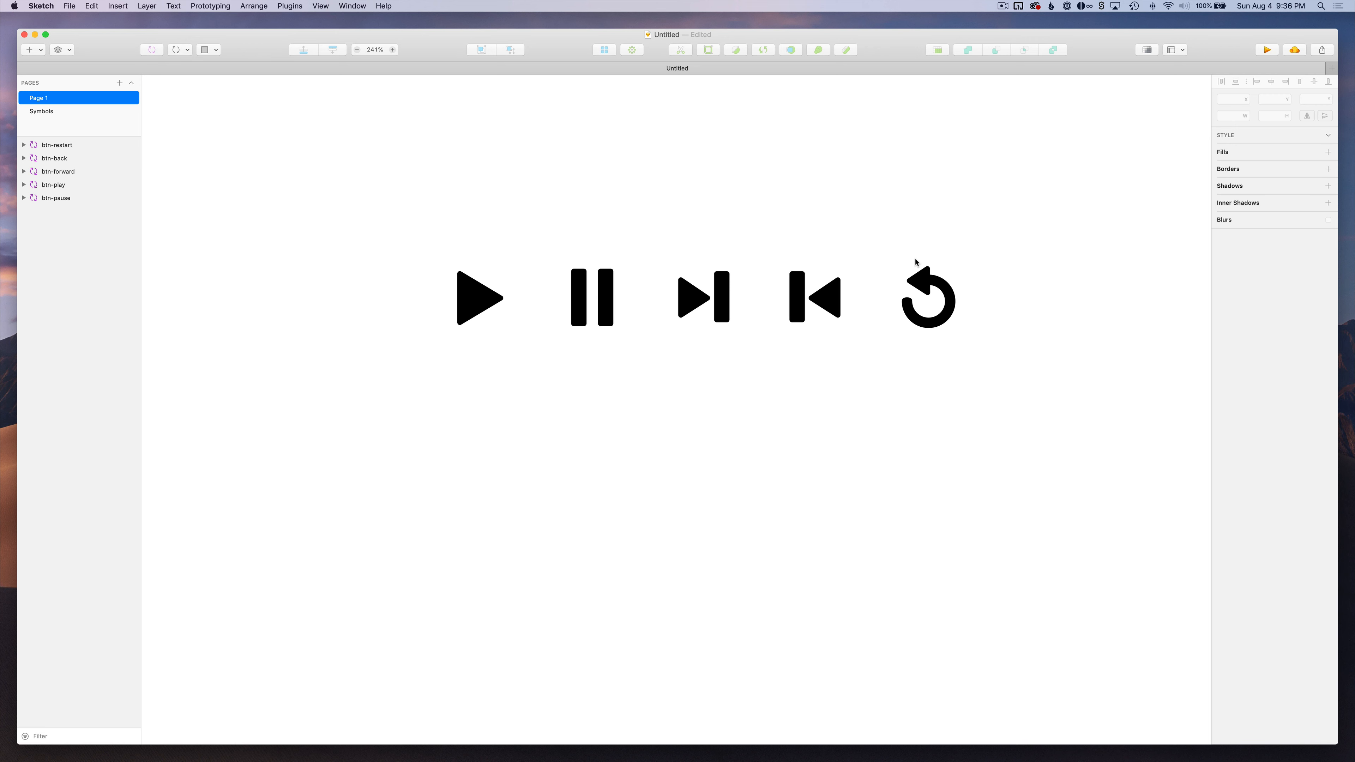
scroll(915, 262, "down", 5)
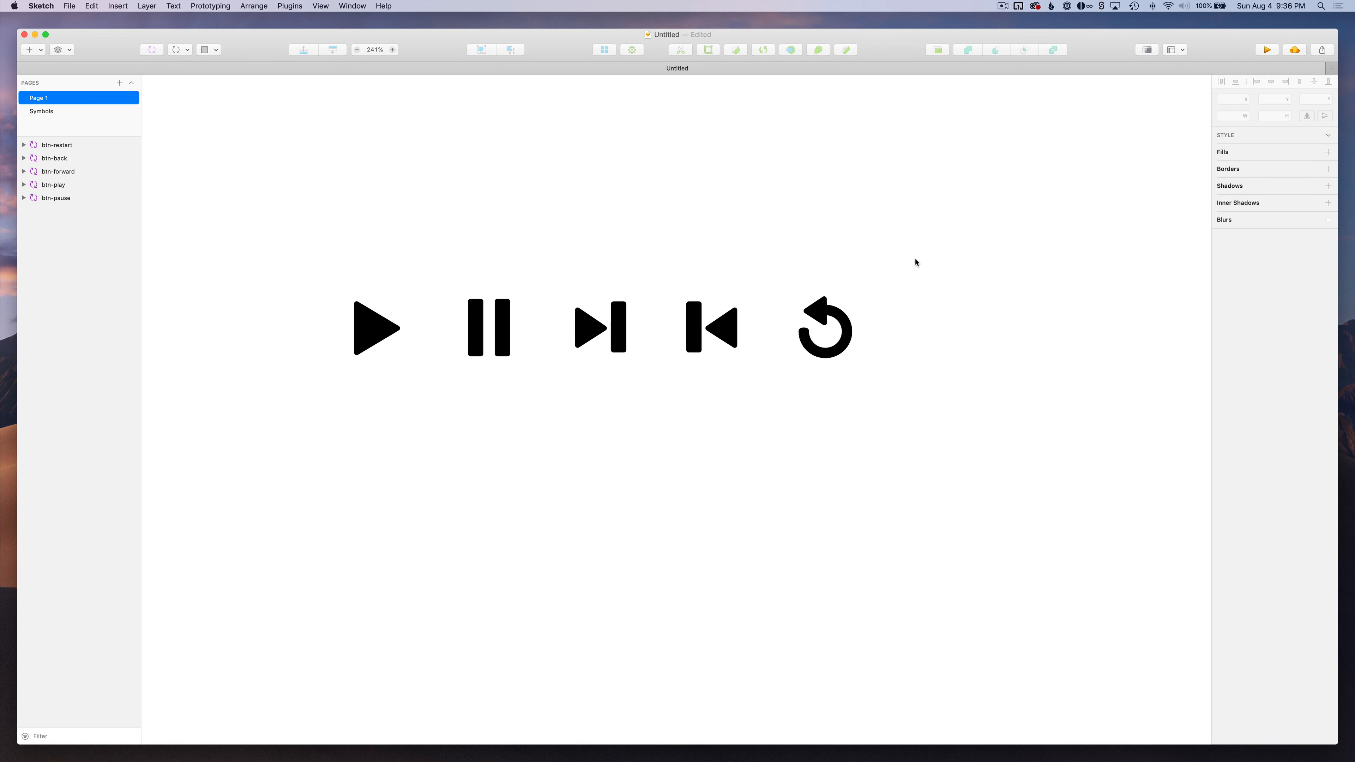
scroll(914, 262, "up", 4)
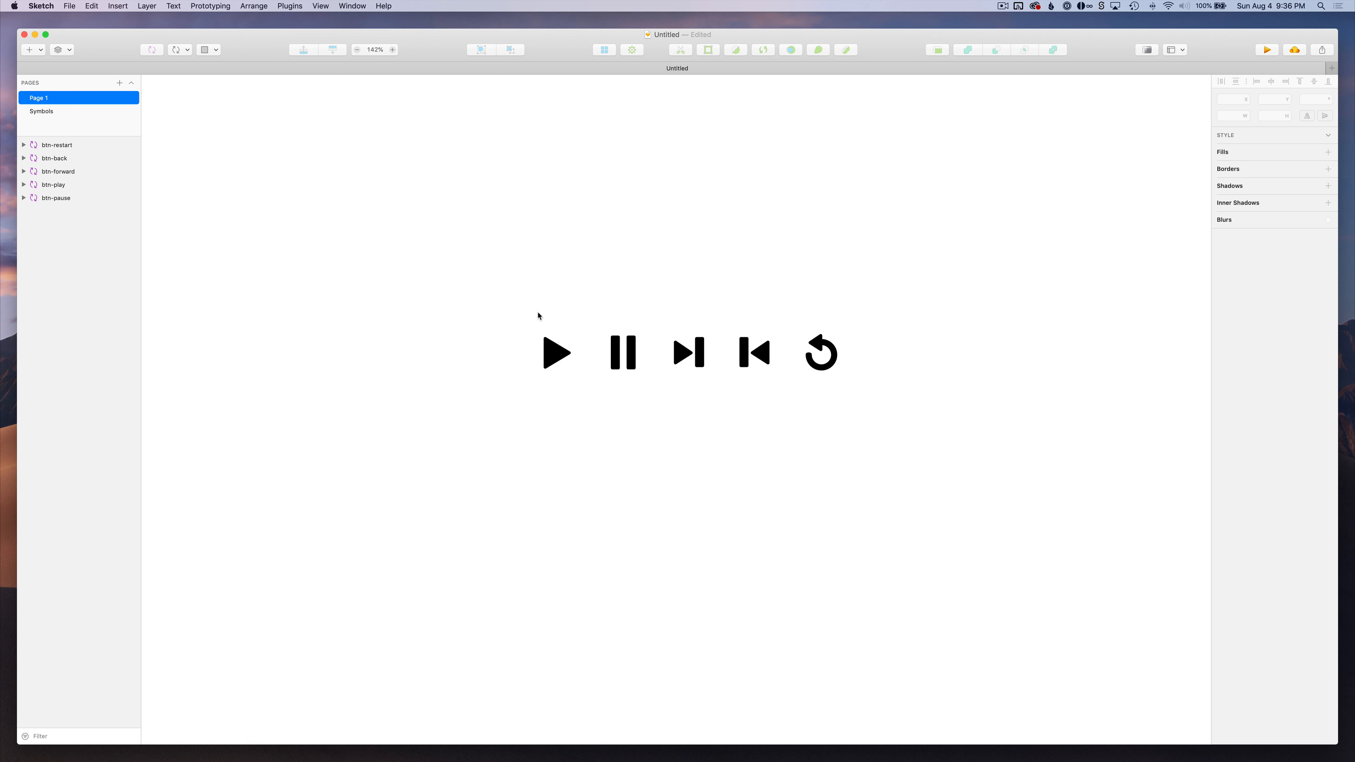
scroll(538, 316, "down", 3)
key("r")
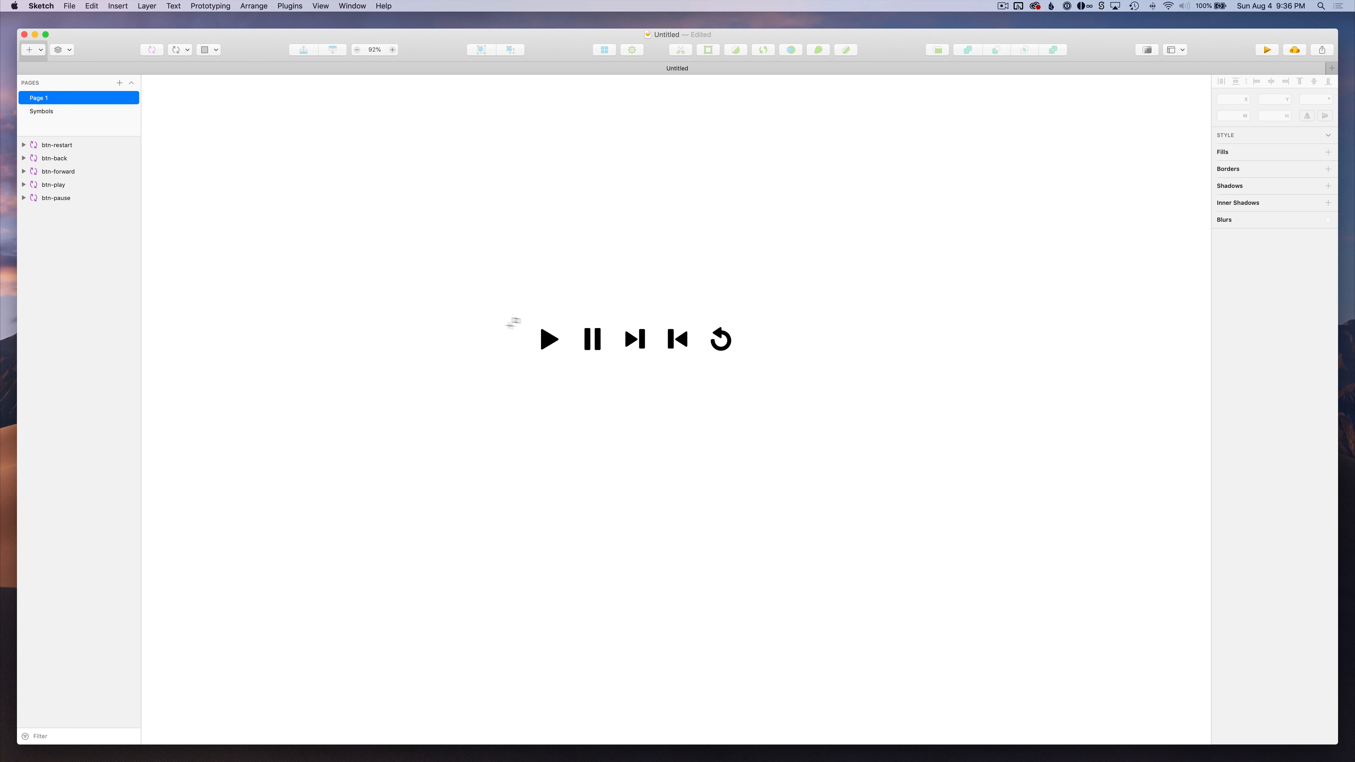
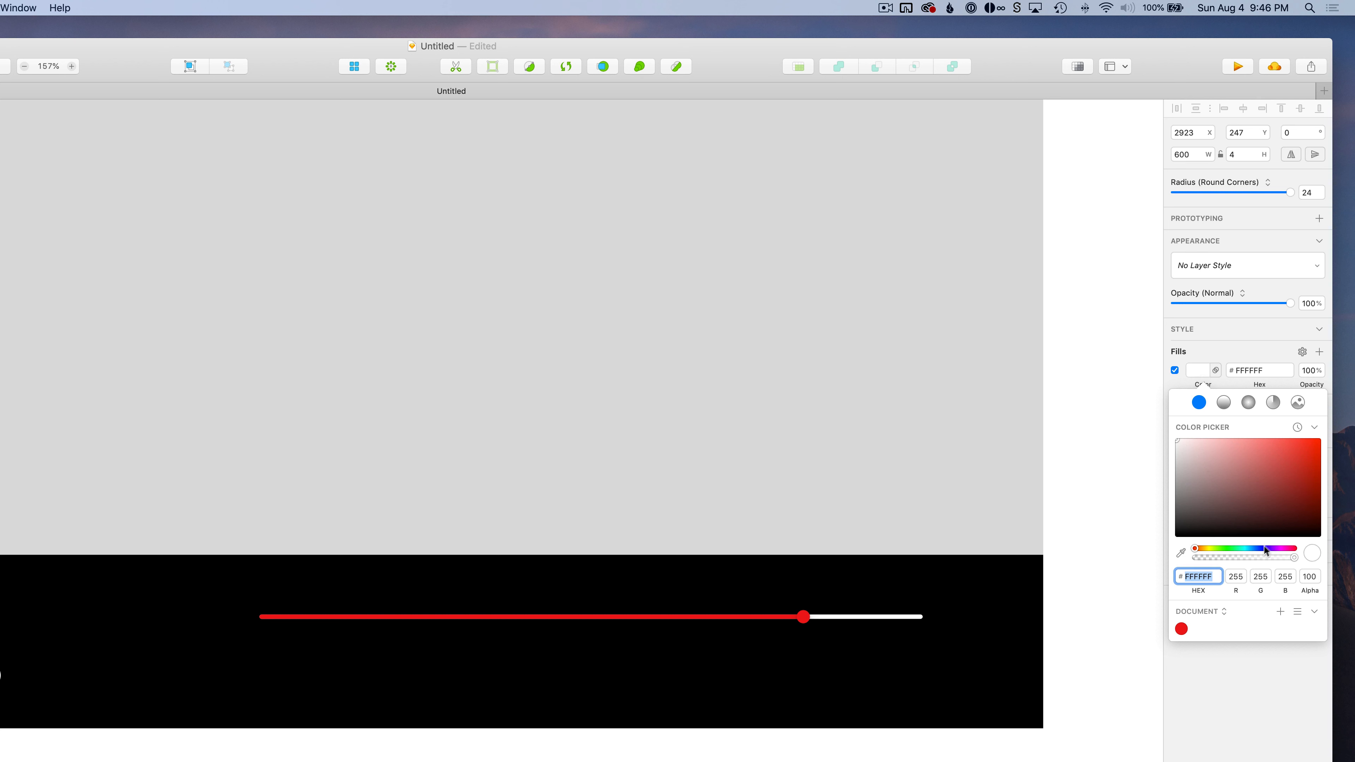
Set the fill alpha of the white 600 px progress track to 50%
left_click(1306, 577)
key("super+a")
type("50")
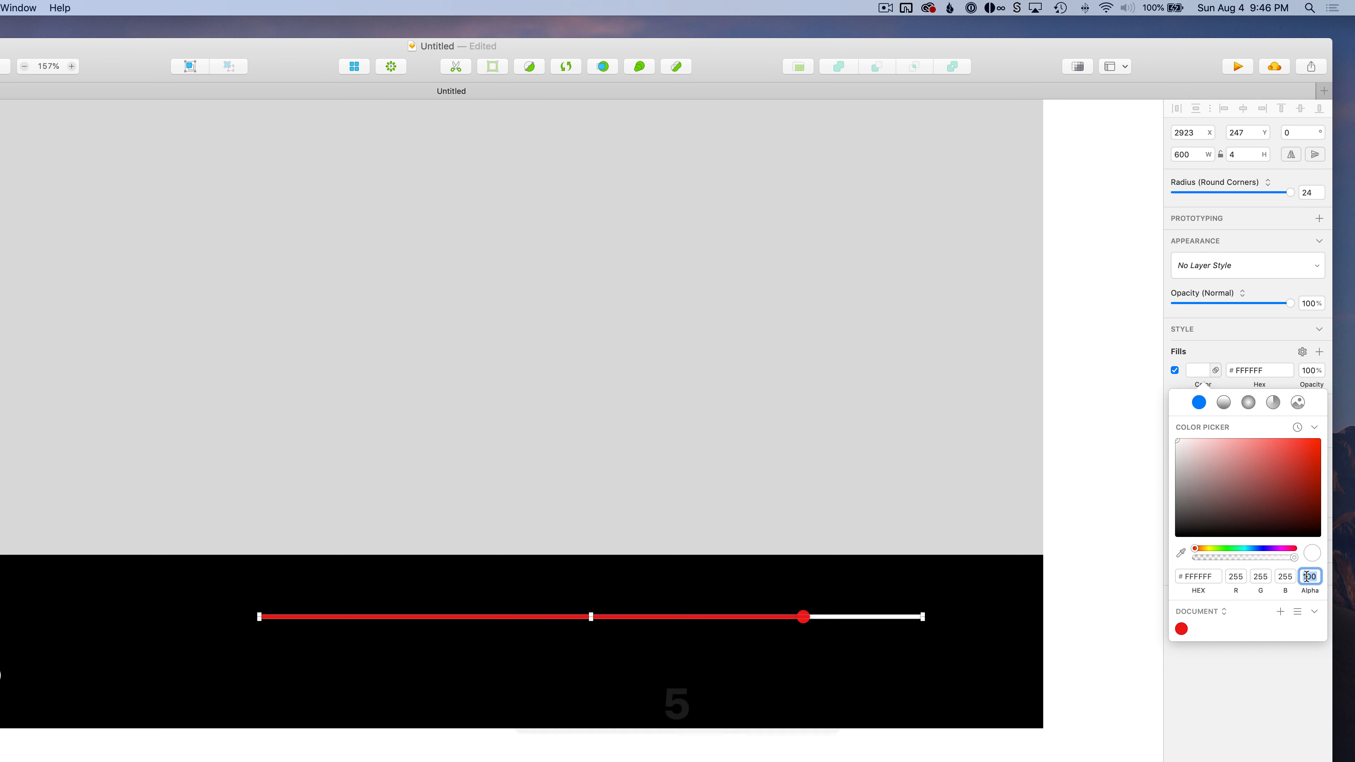
key("Return")
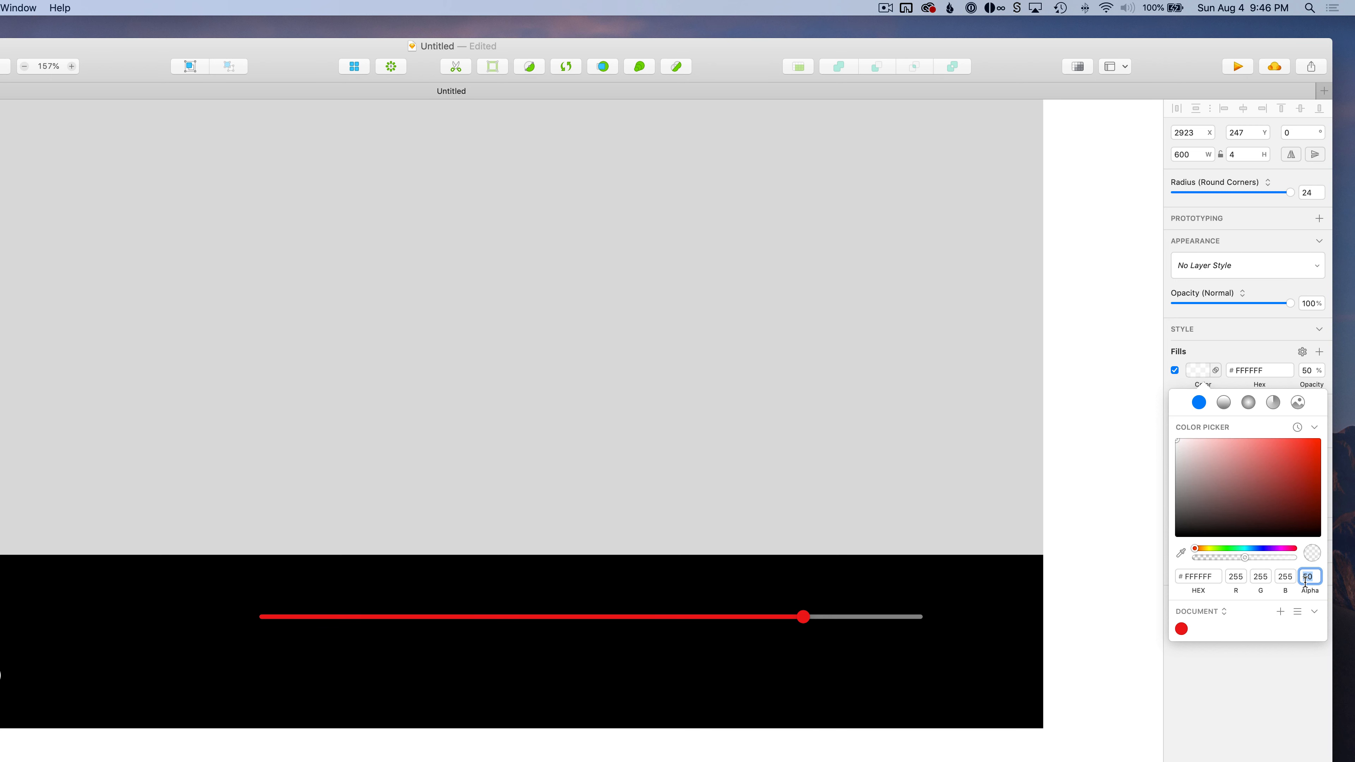
left_click(1056, 492)
Select the translucent track, the red progress bar and its round handle, and group them
scroll(1056, 492, "down", 3)
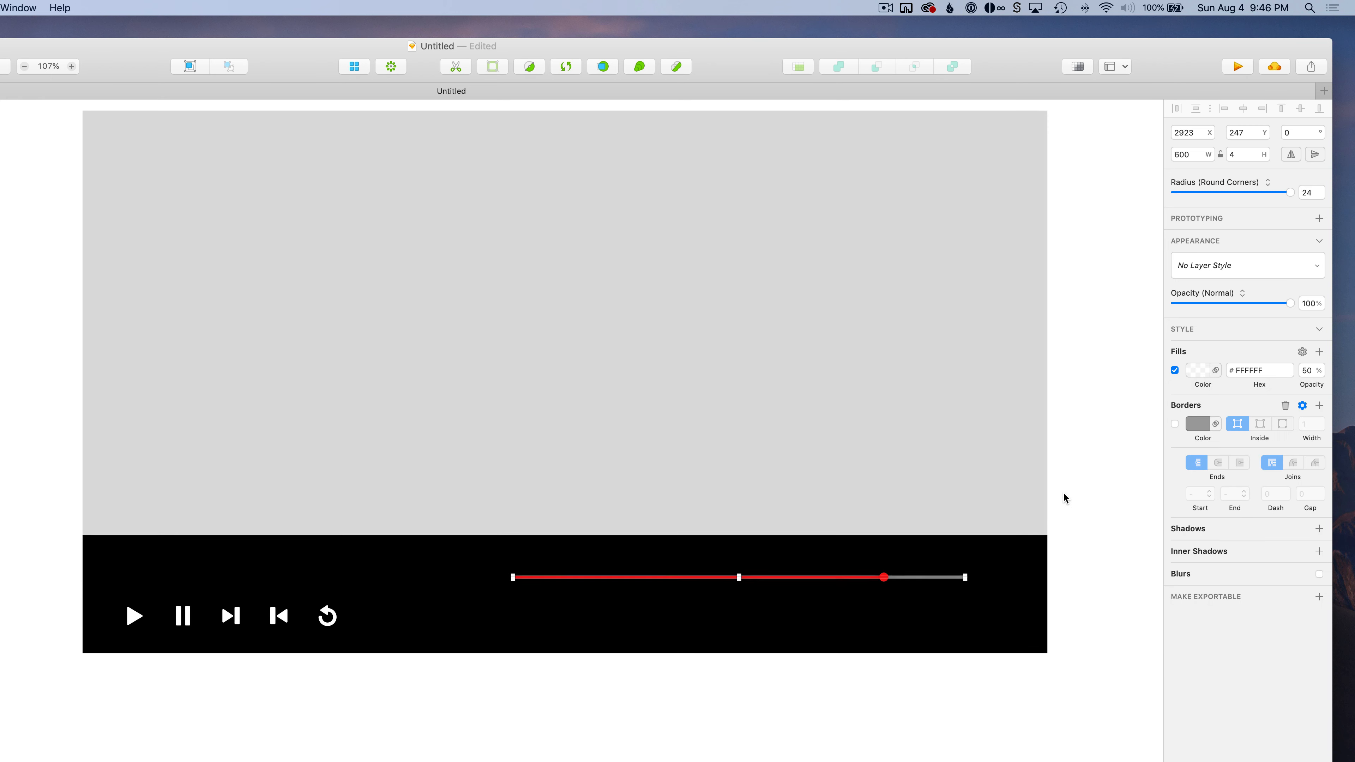
left_click(908, 575)
left_click(909, 578)
scroll(909, 580, "up", 5)
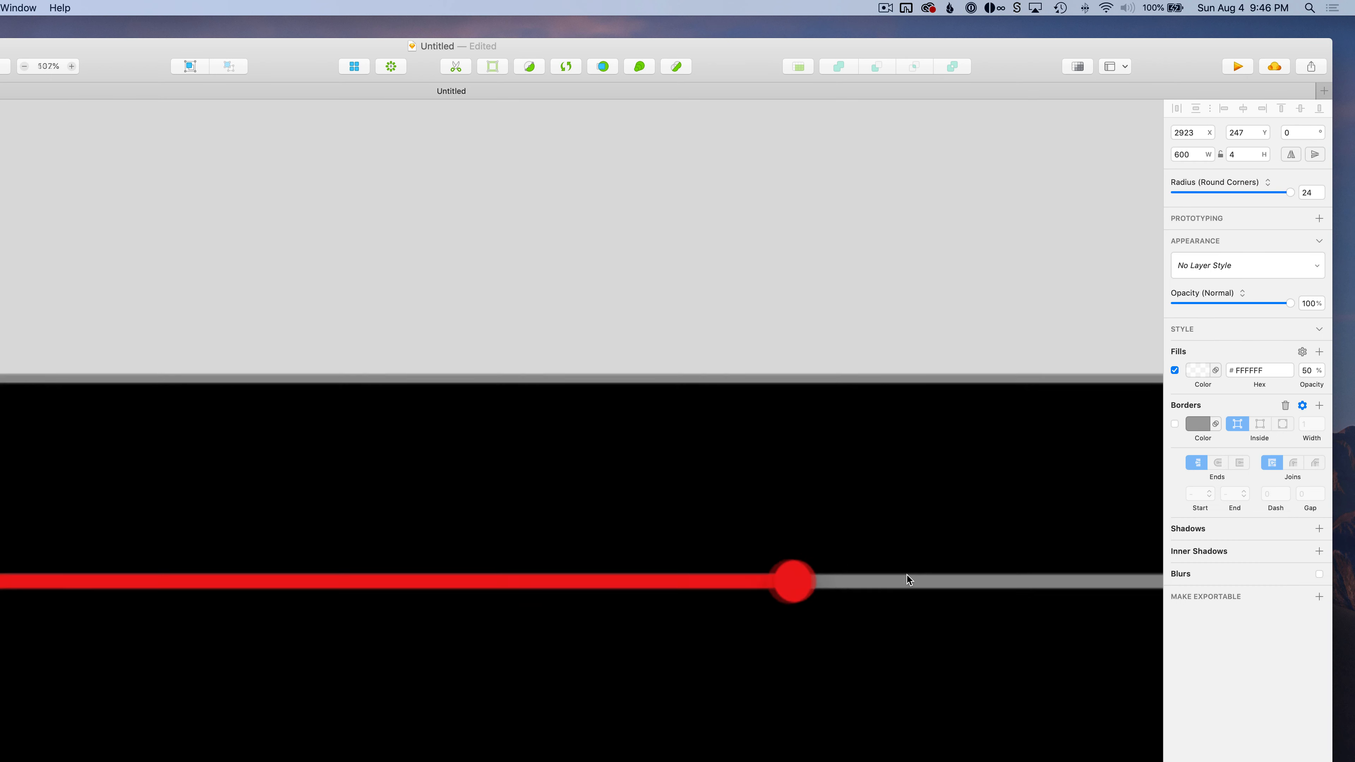
key("shift")
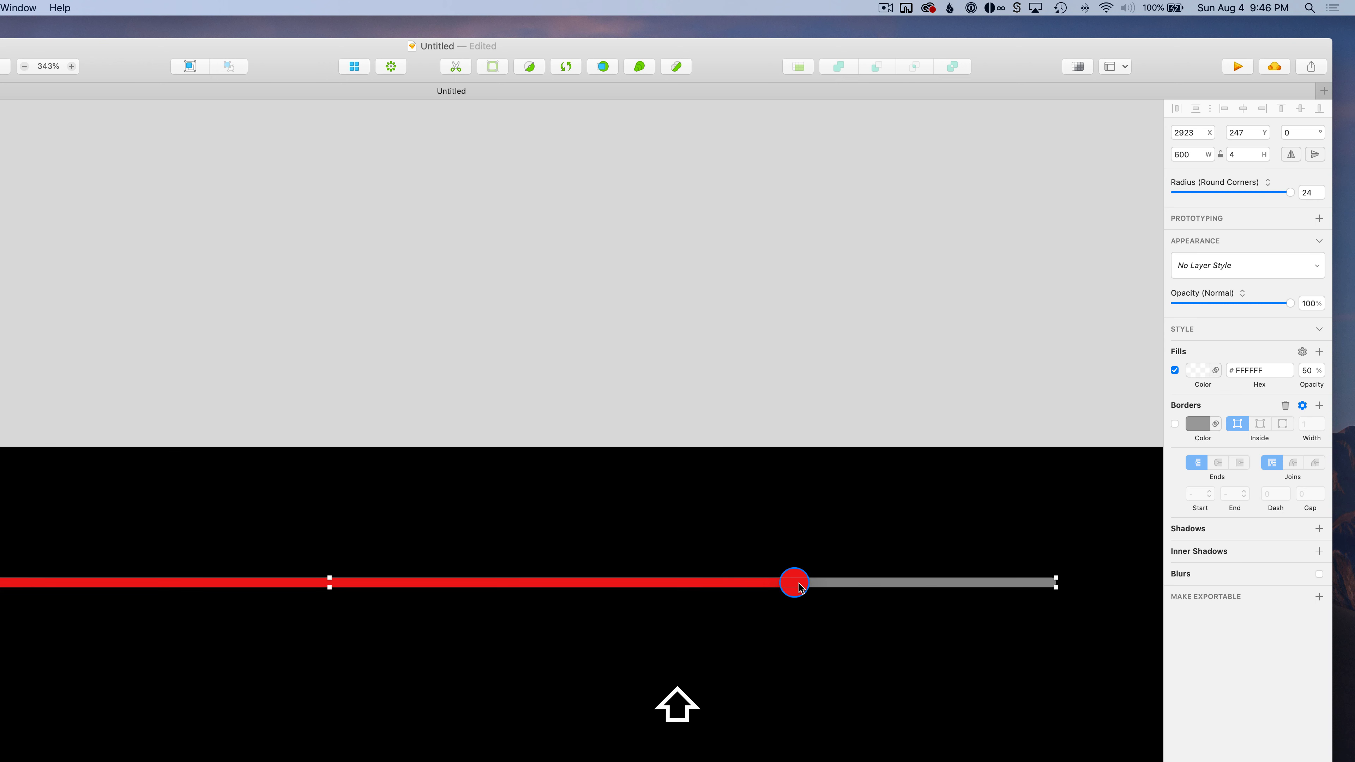
left_click(805, 587, "shift")
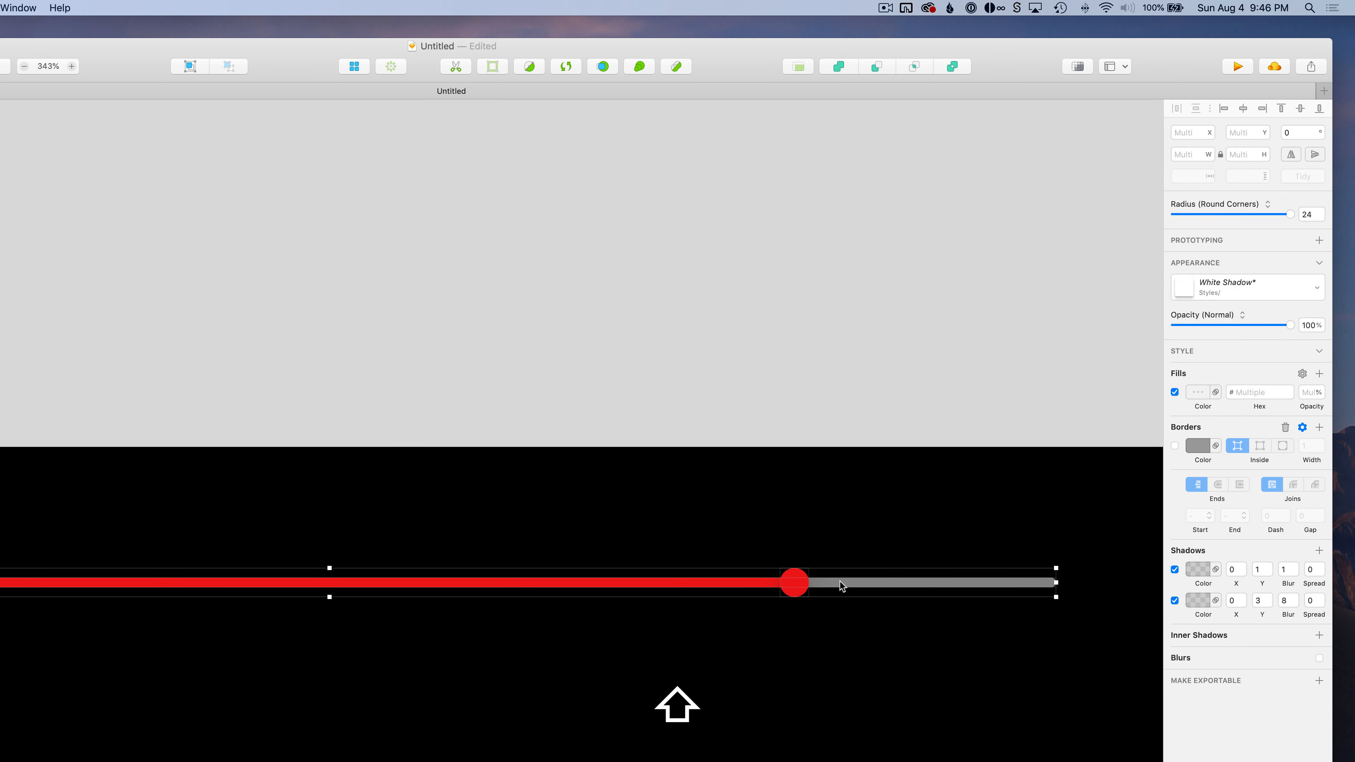
left_click(692, 583, "shift")
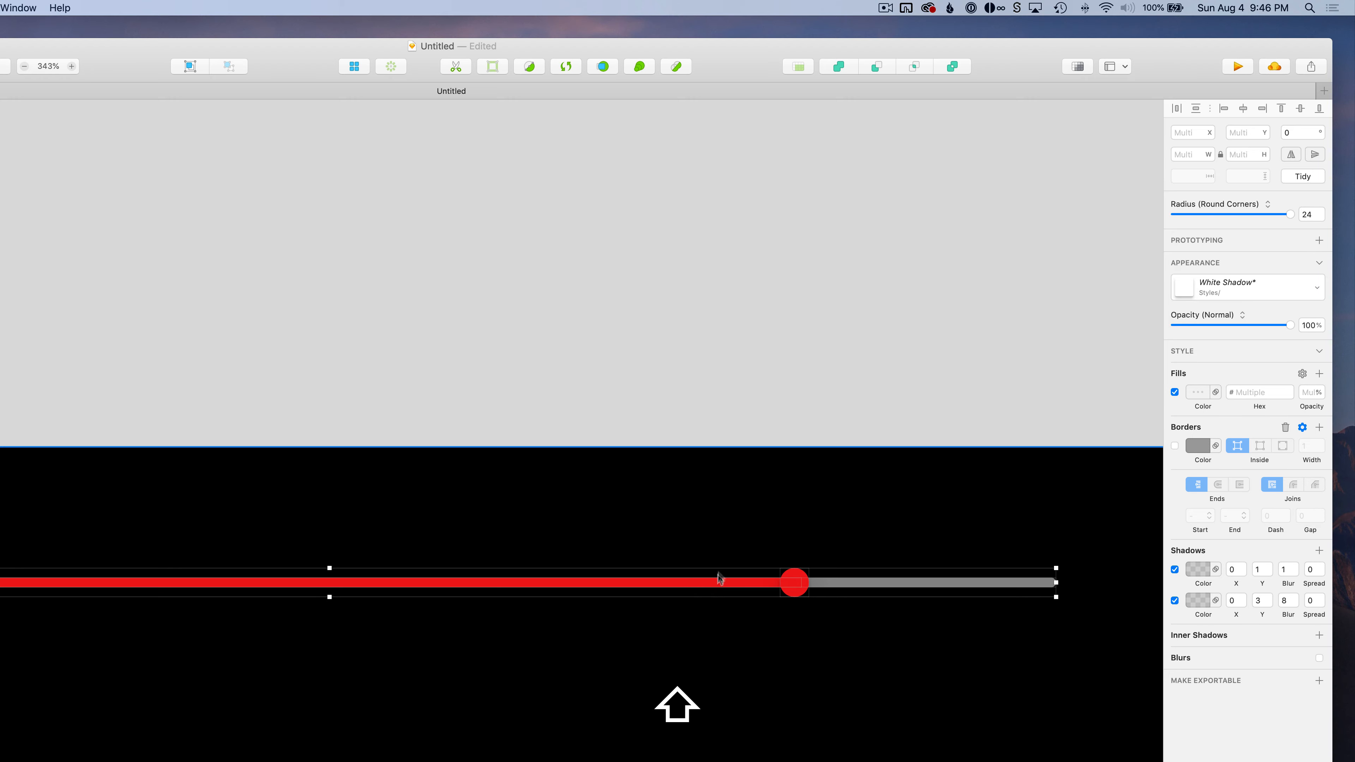
scroll(692, 580, "down", 3)
key("cmd+g")
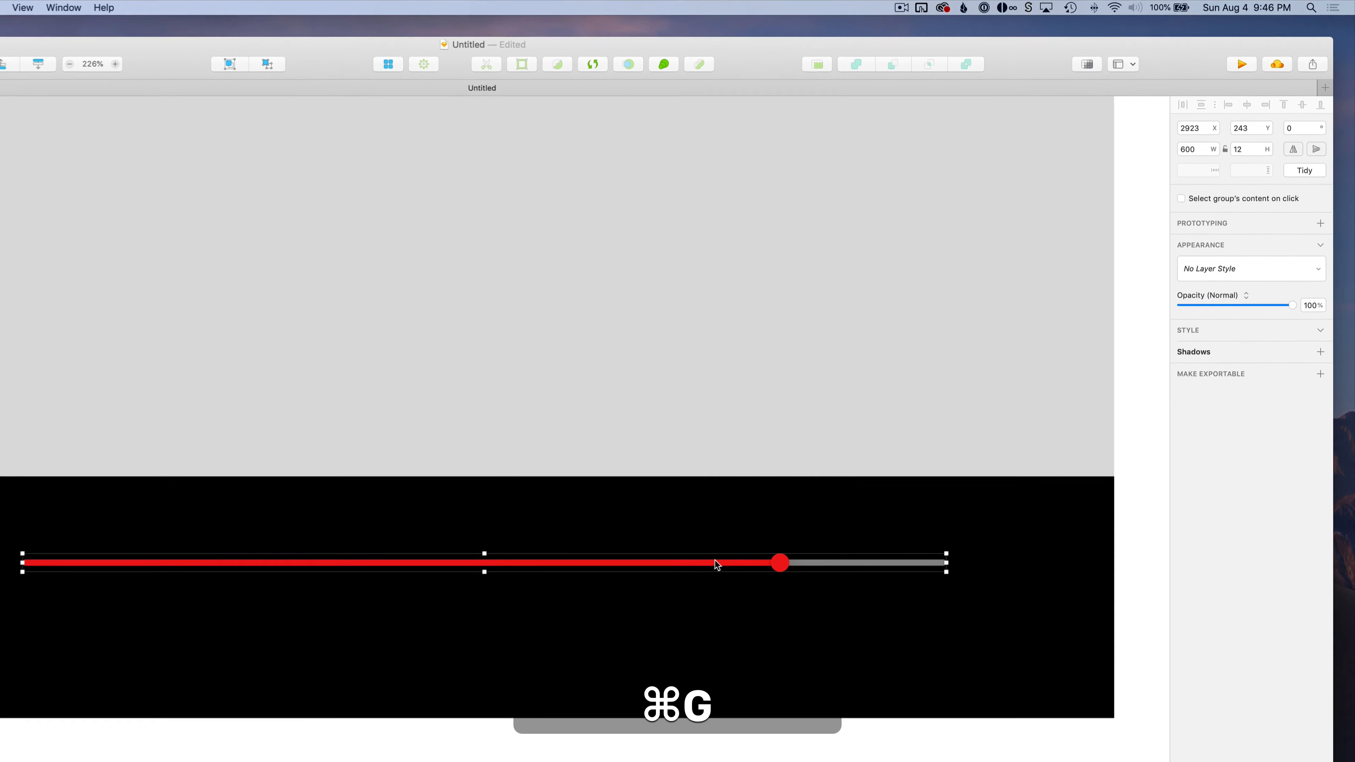
scroll(715, 560, "down", 5)
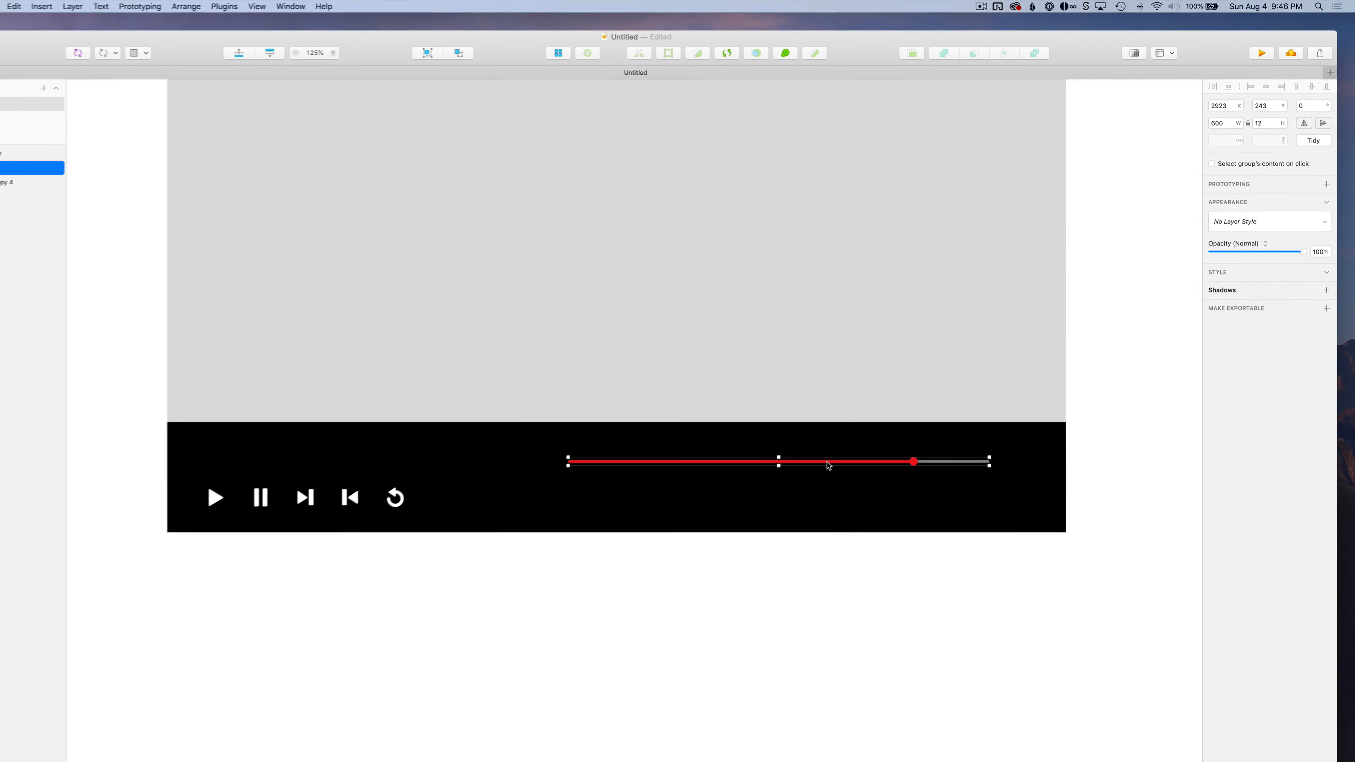
Move the progress bar group above the icons, flush with their left edge, and fix its round handle's width and height for resizing
left_click_drag(828, 465, 516, 427)
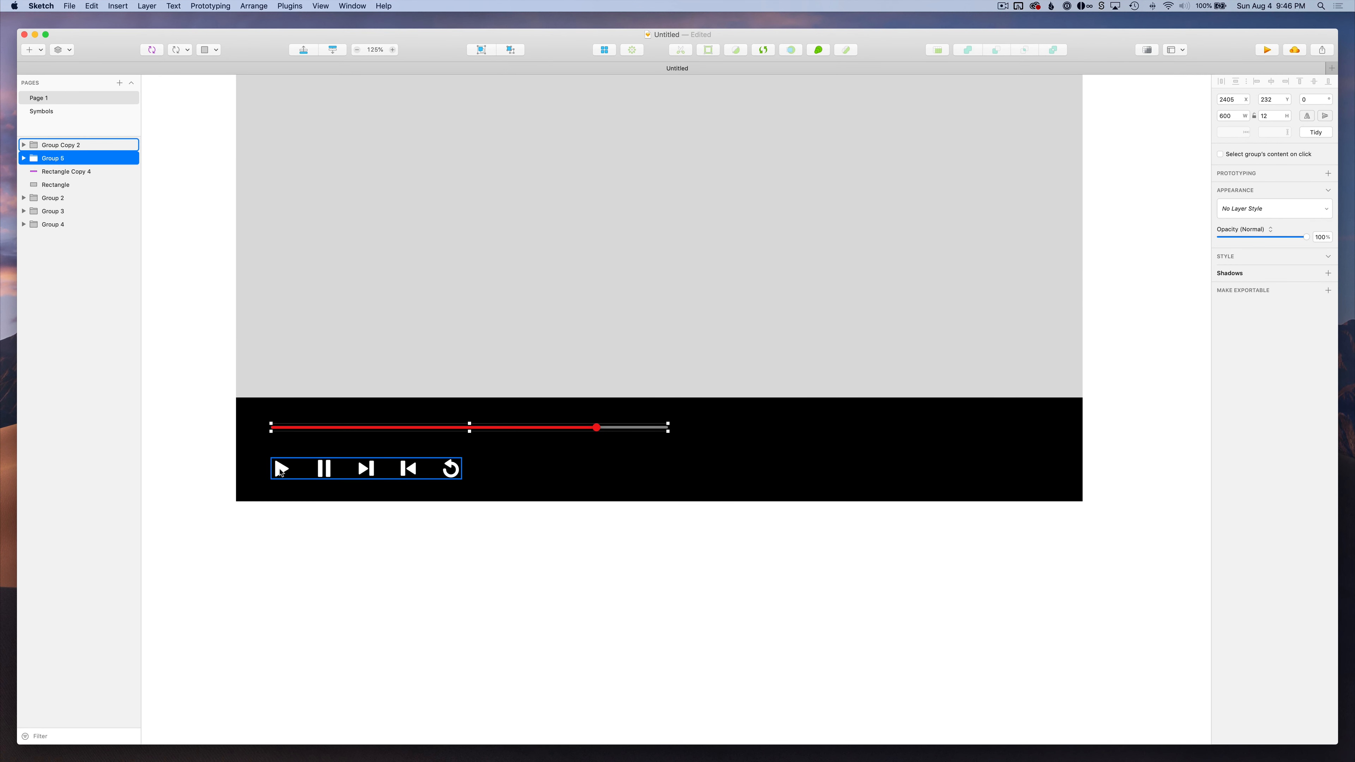
scroll(614, 442, "up", 5)
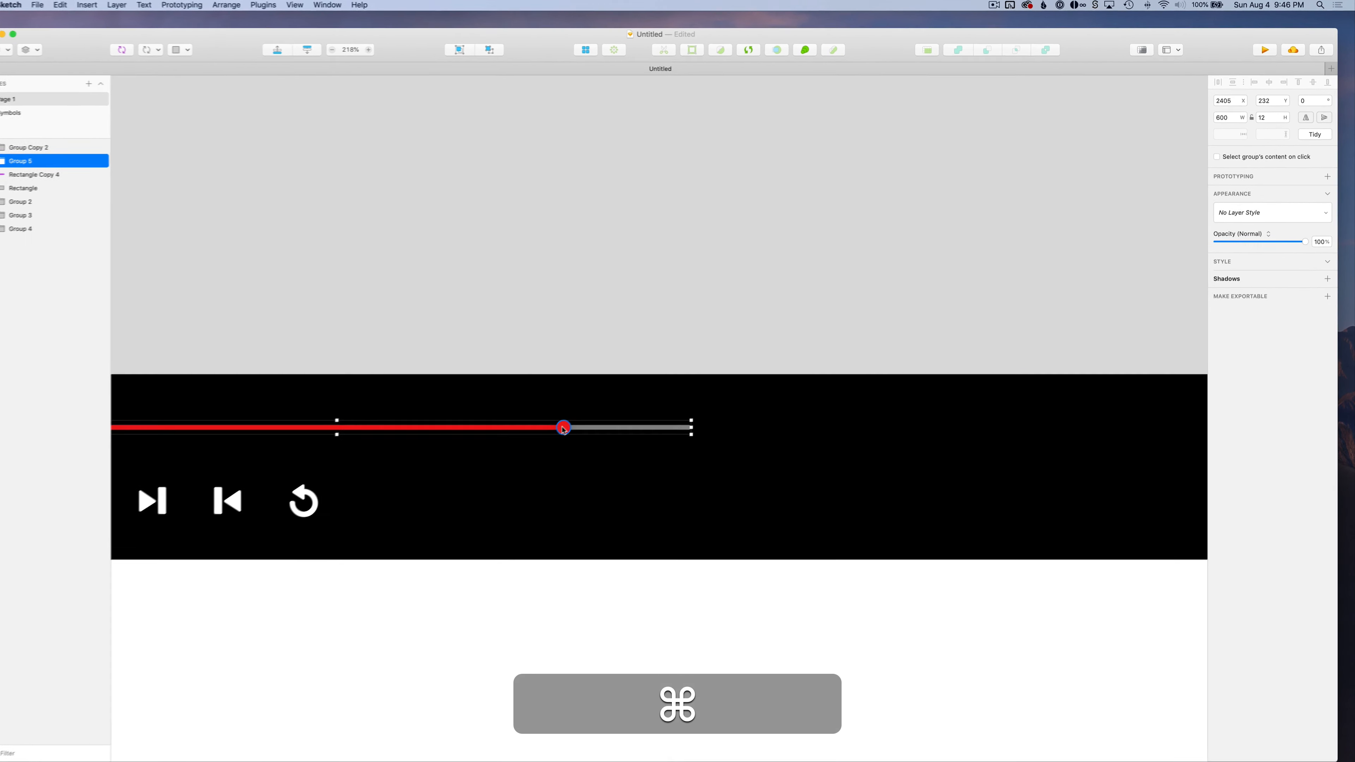
left_click(582, 417, "super")
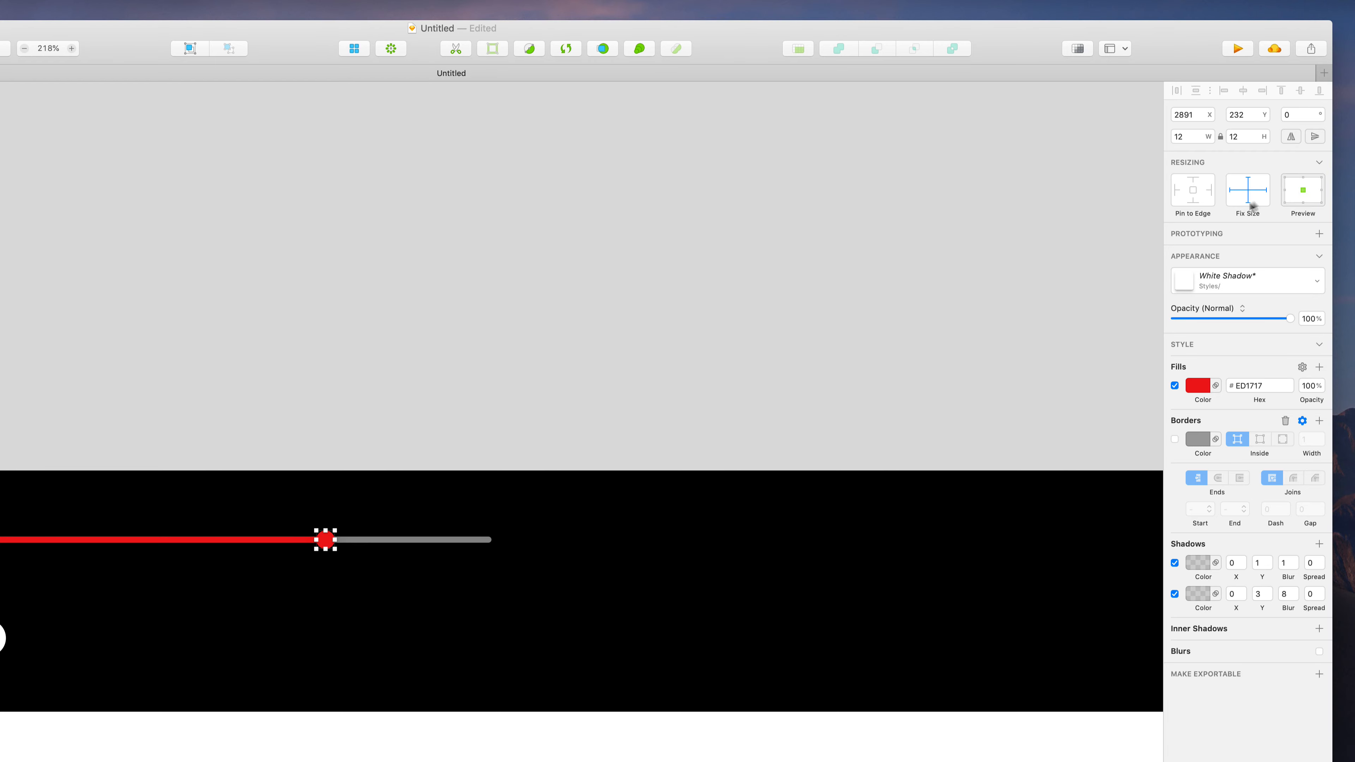
scroll(559, 470, "down", 5)
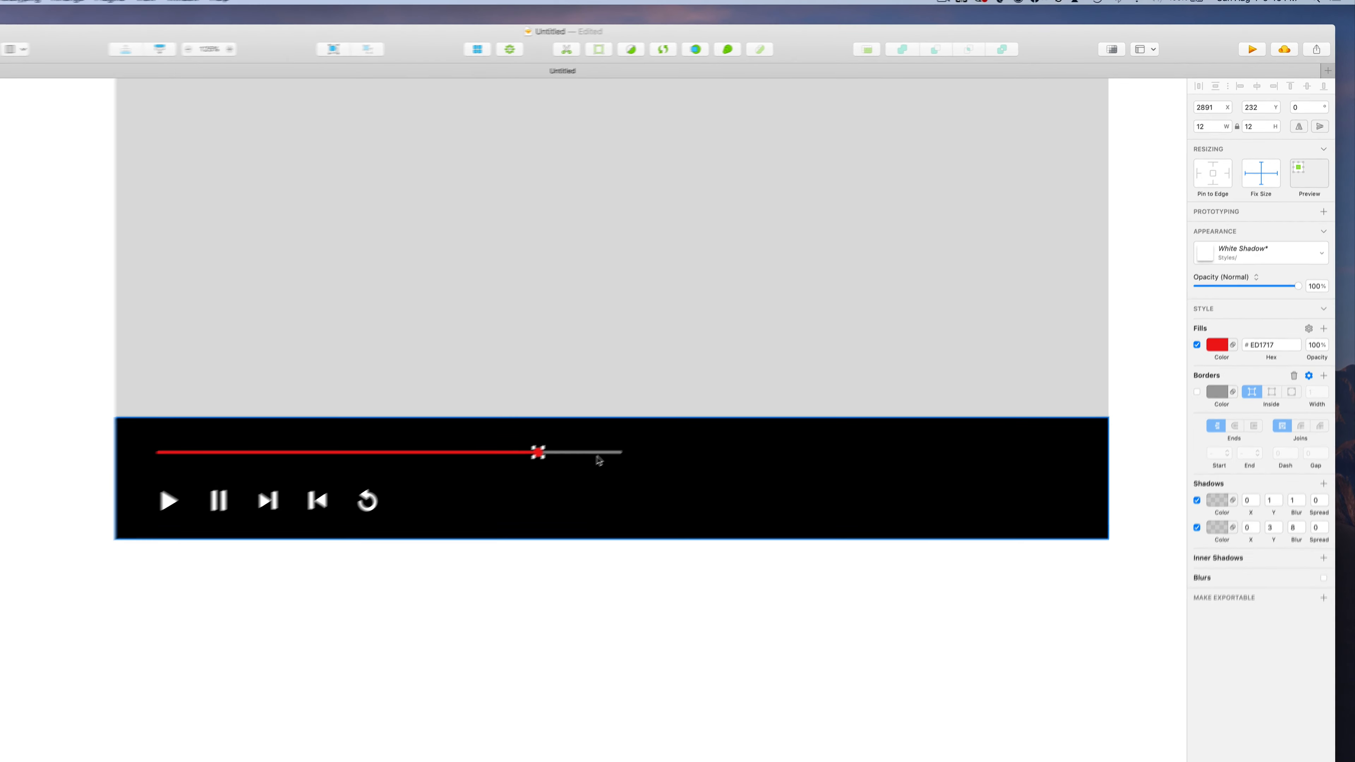
Set the width of the translucent progress track inside its group to 1280-64 px
left_click(598, 456)
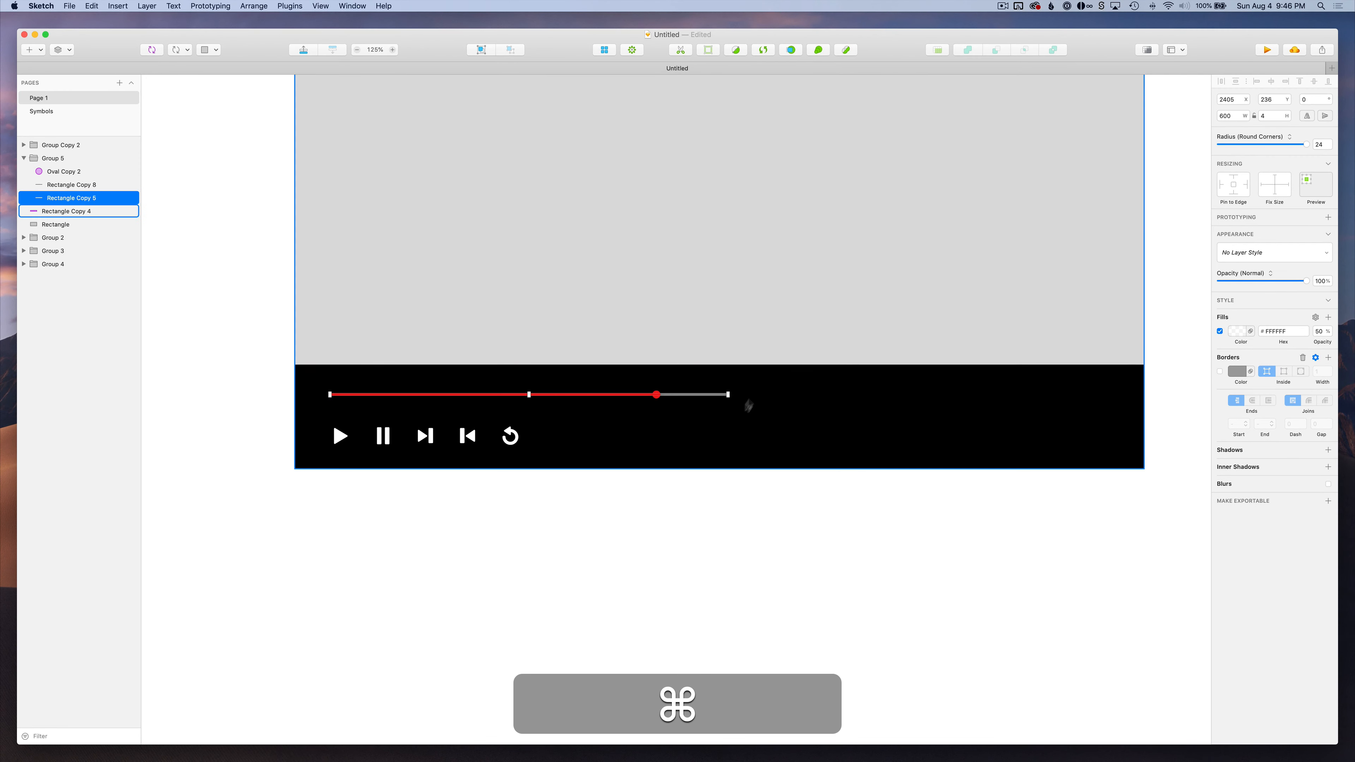
scroll(731, 407, "up", 5)
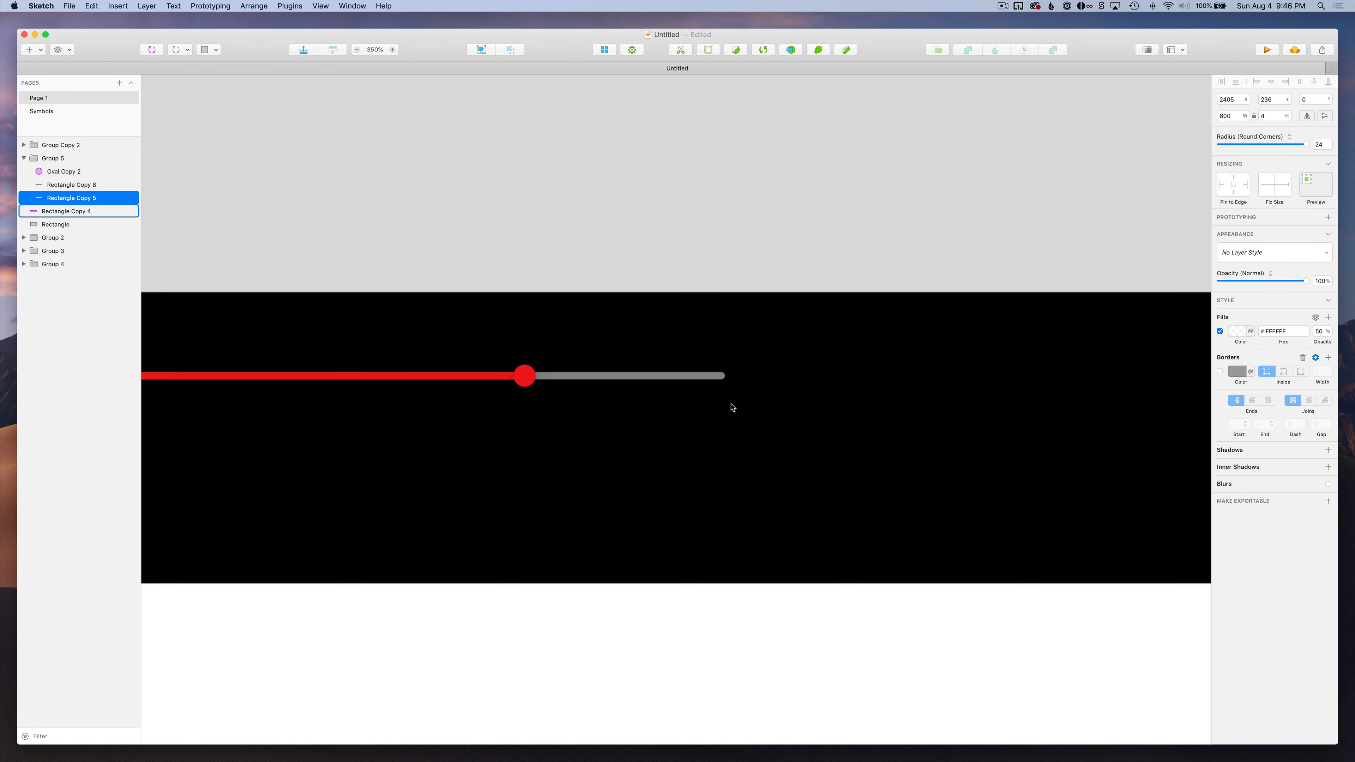
scroll(740, 383, "down", 6)
scroll(735, 381, "up", 3)
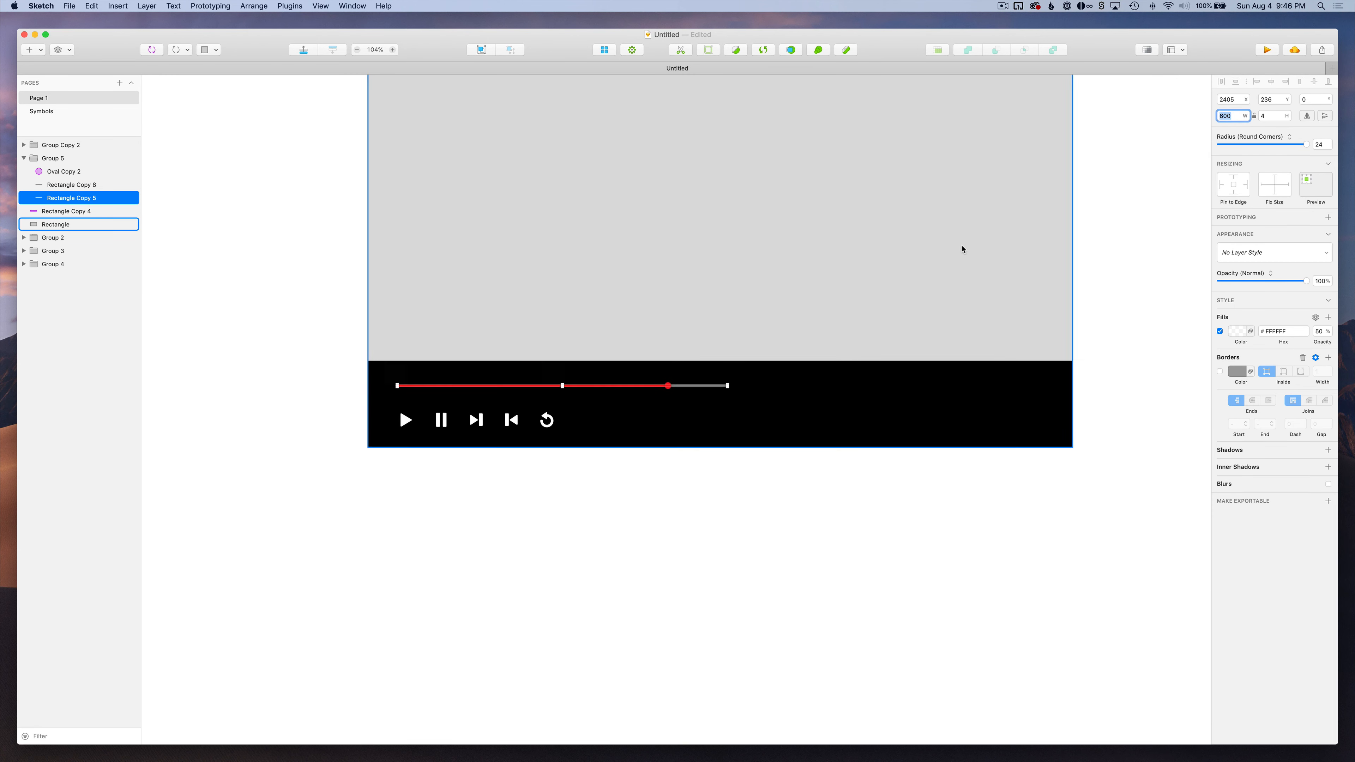
scroll(958, 261, "up", 2)
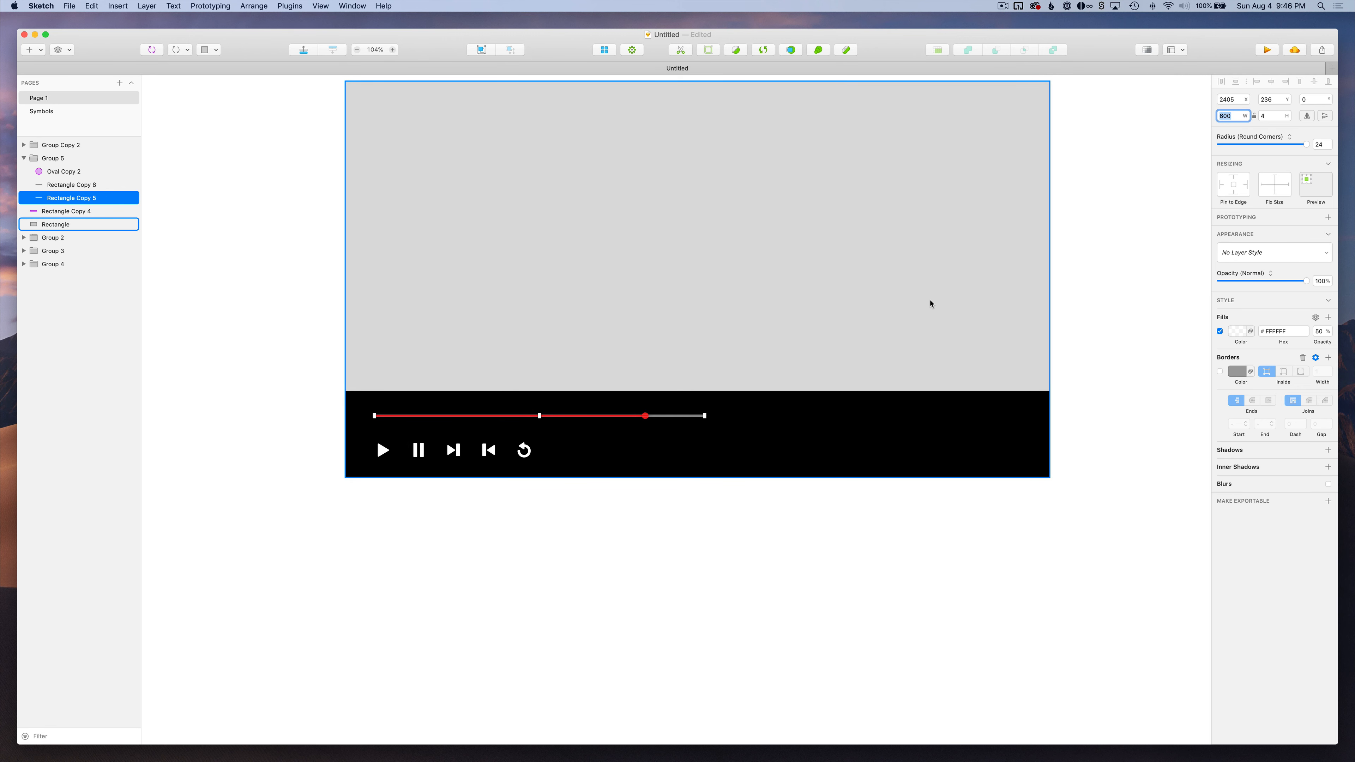
type("12")
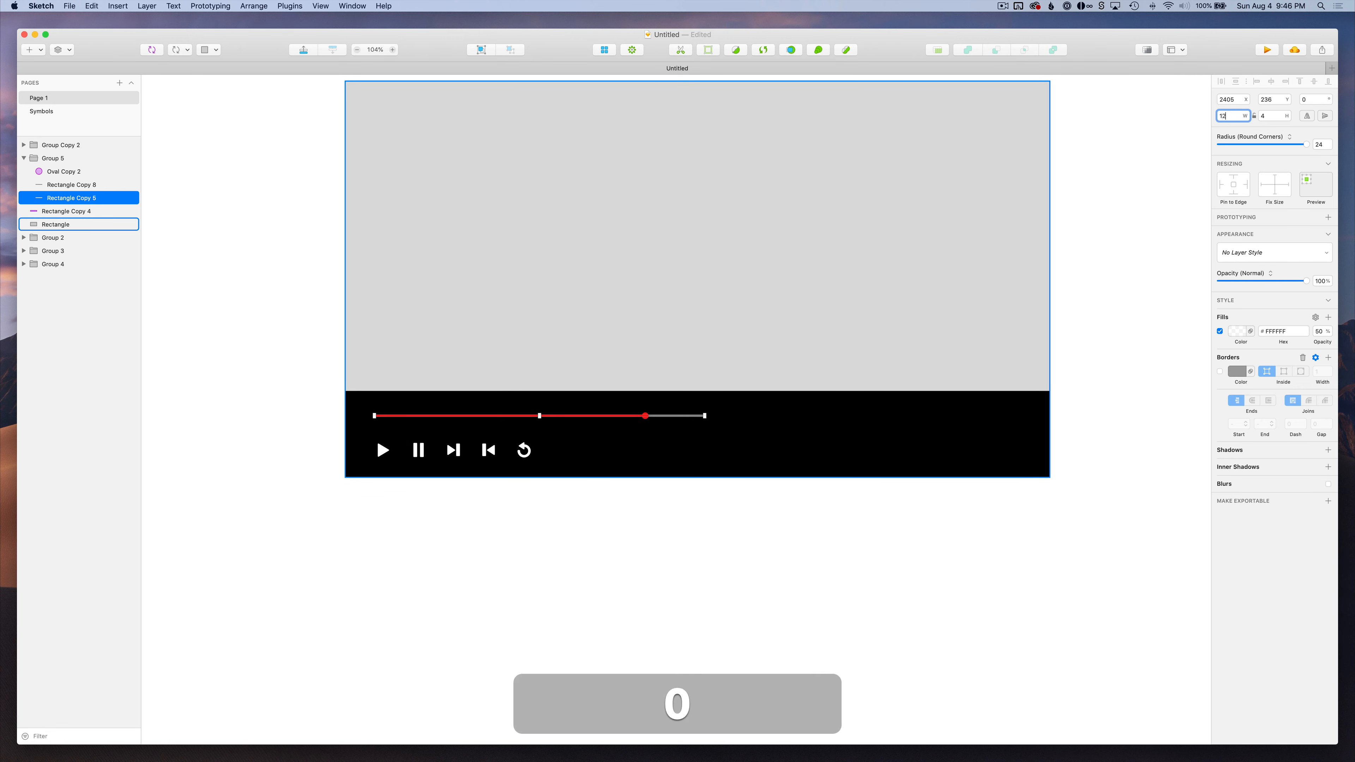
type("80-")
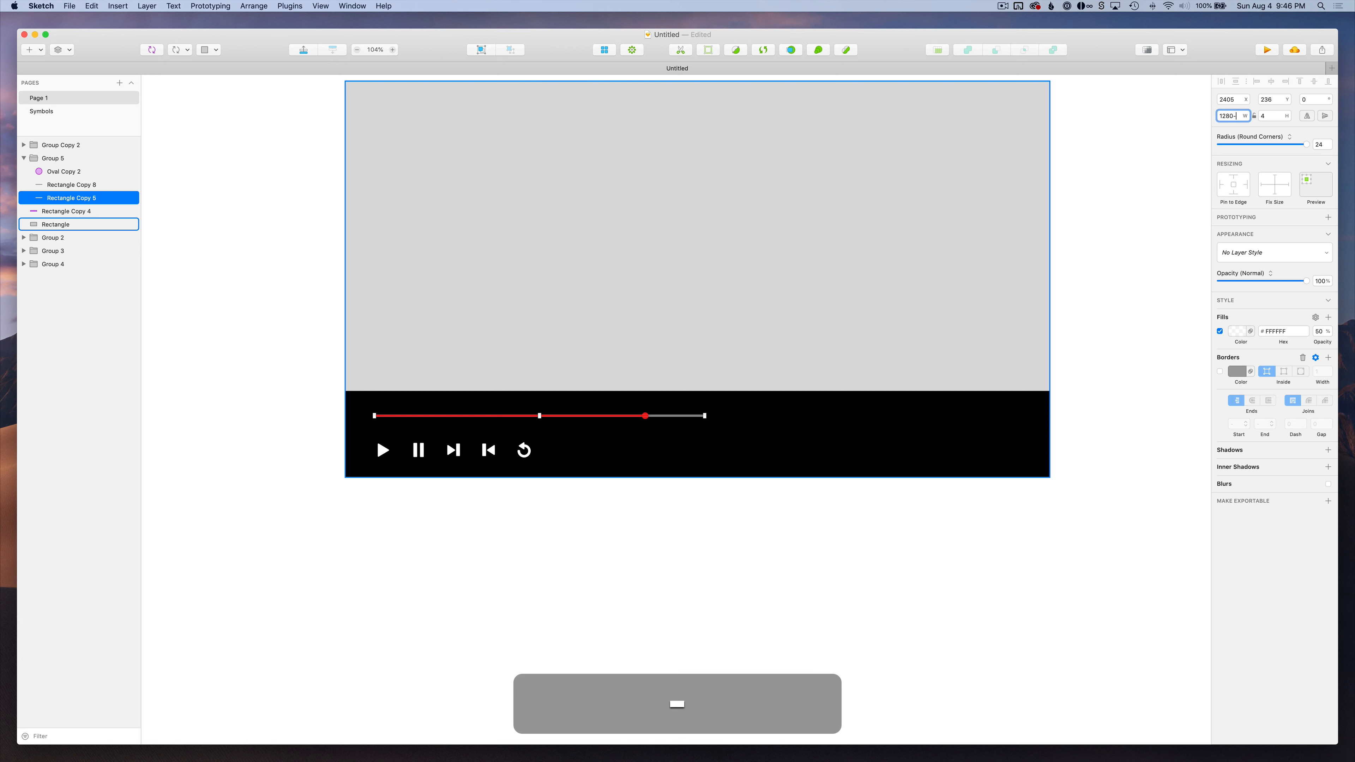
type("64")
key("Return")
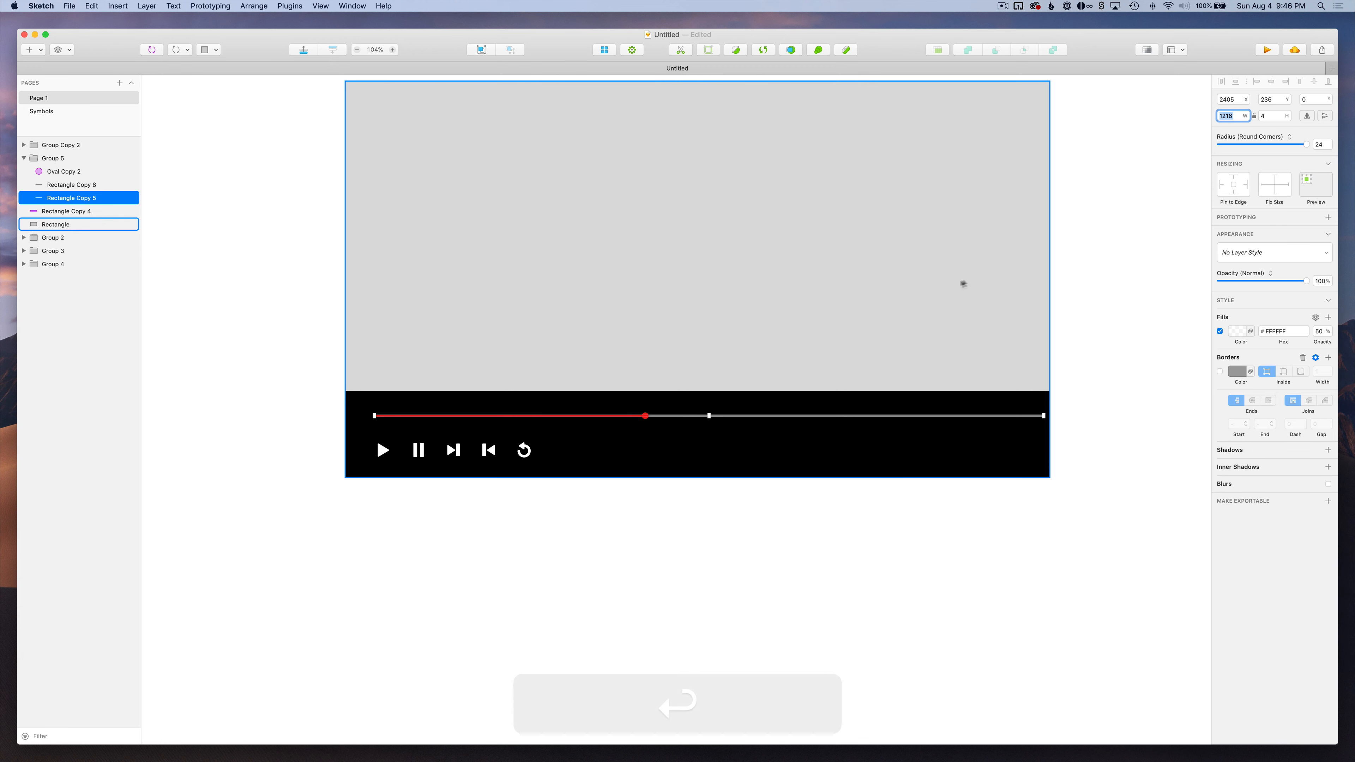
key("alt")
left_click(1063, 235)
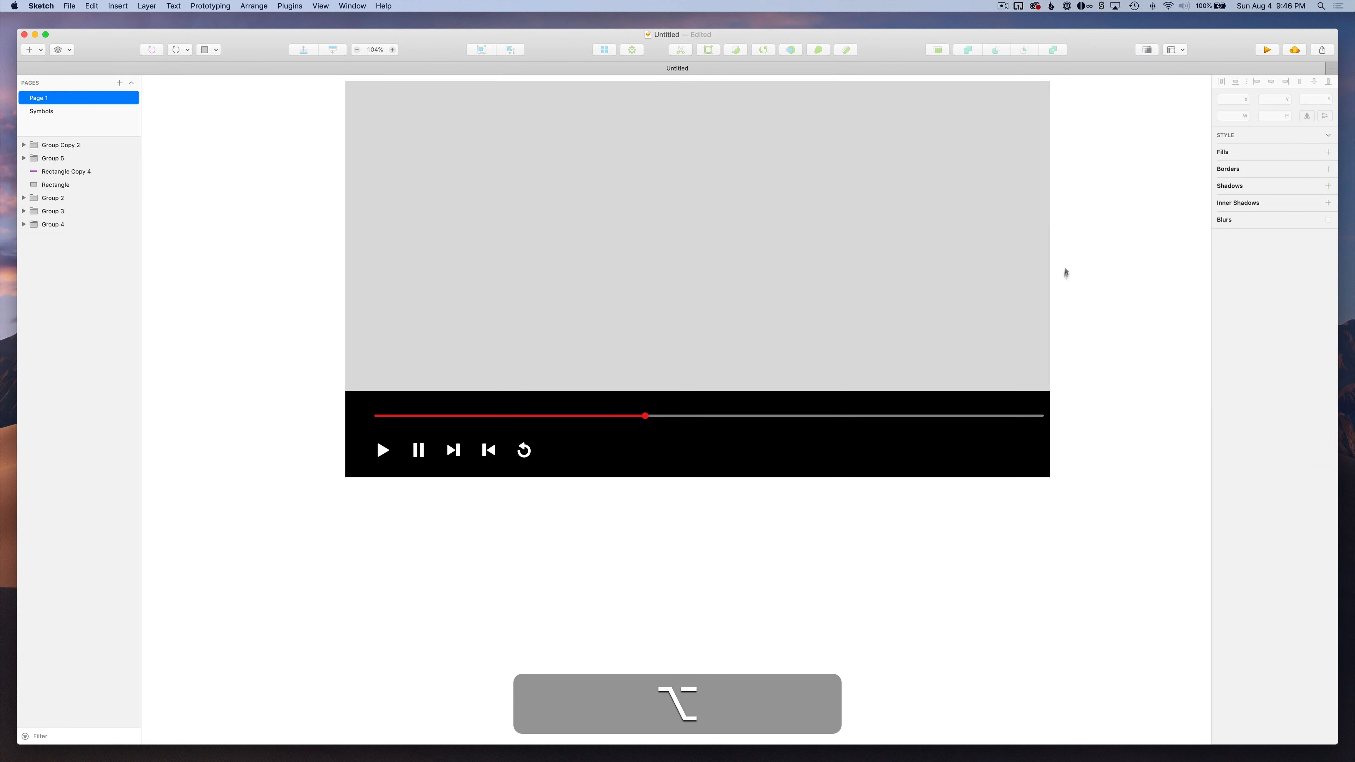
Center the progress bar group horizontally with the video frame and the black control bar
left_click(979, 416)
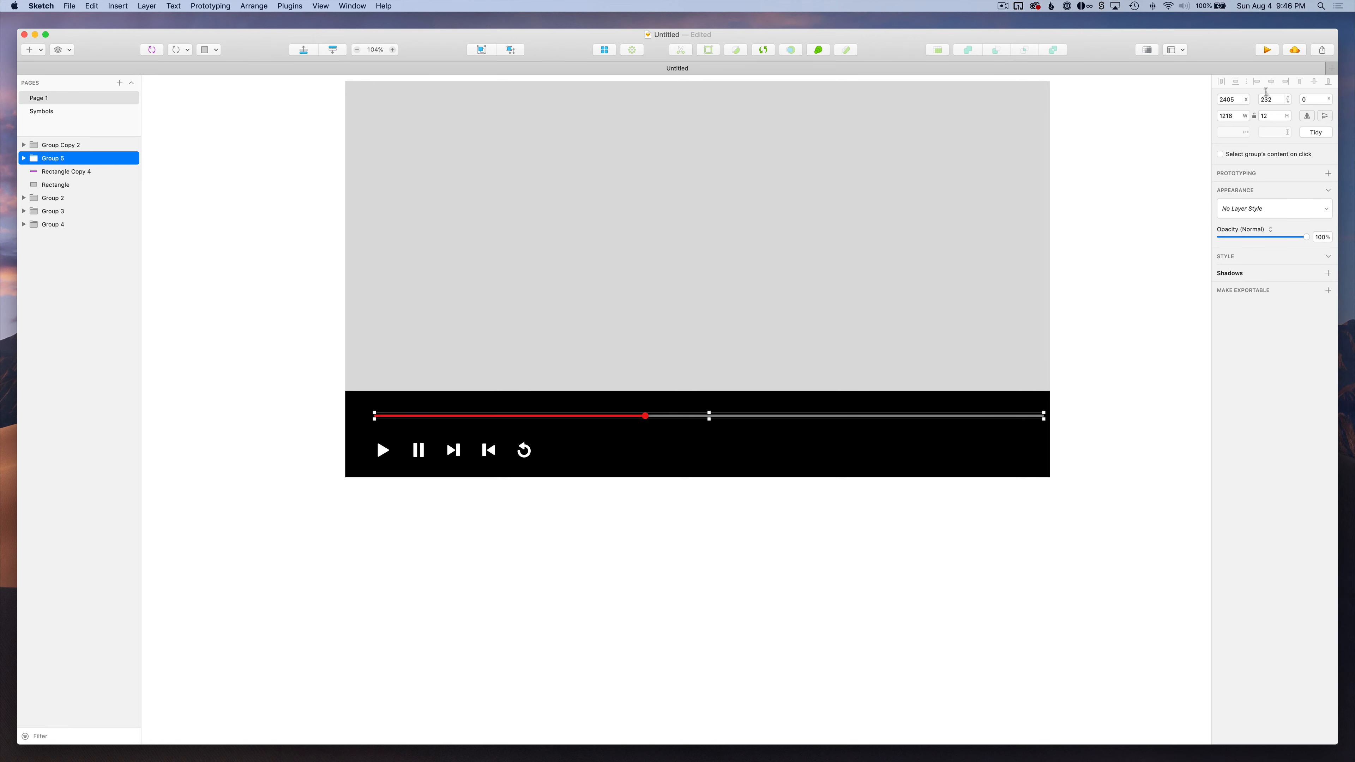
left_click_drag(1104, 209, 779, 564)
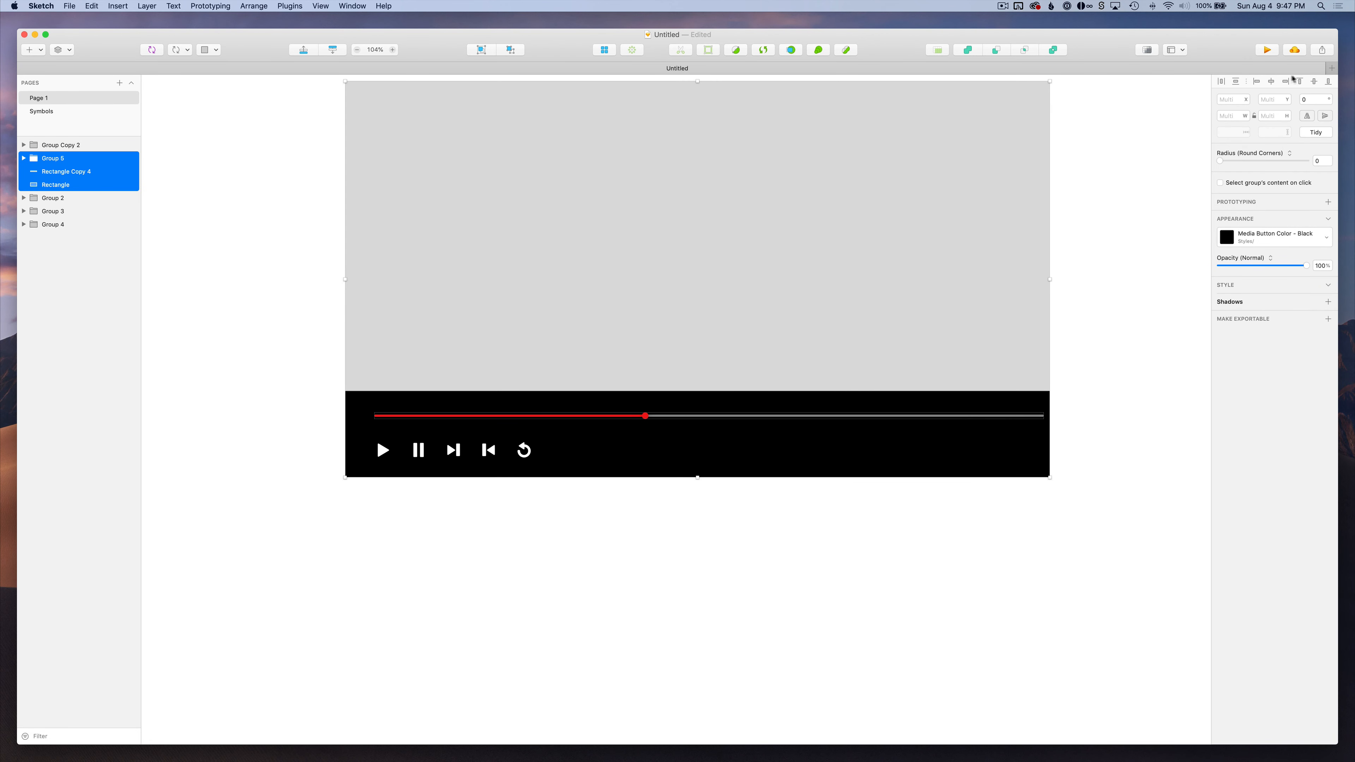
left_click(1075, 343)
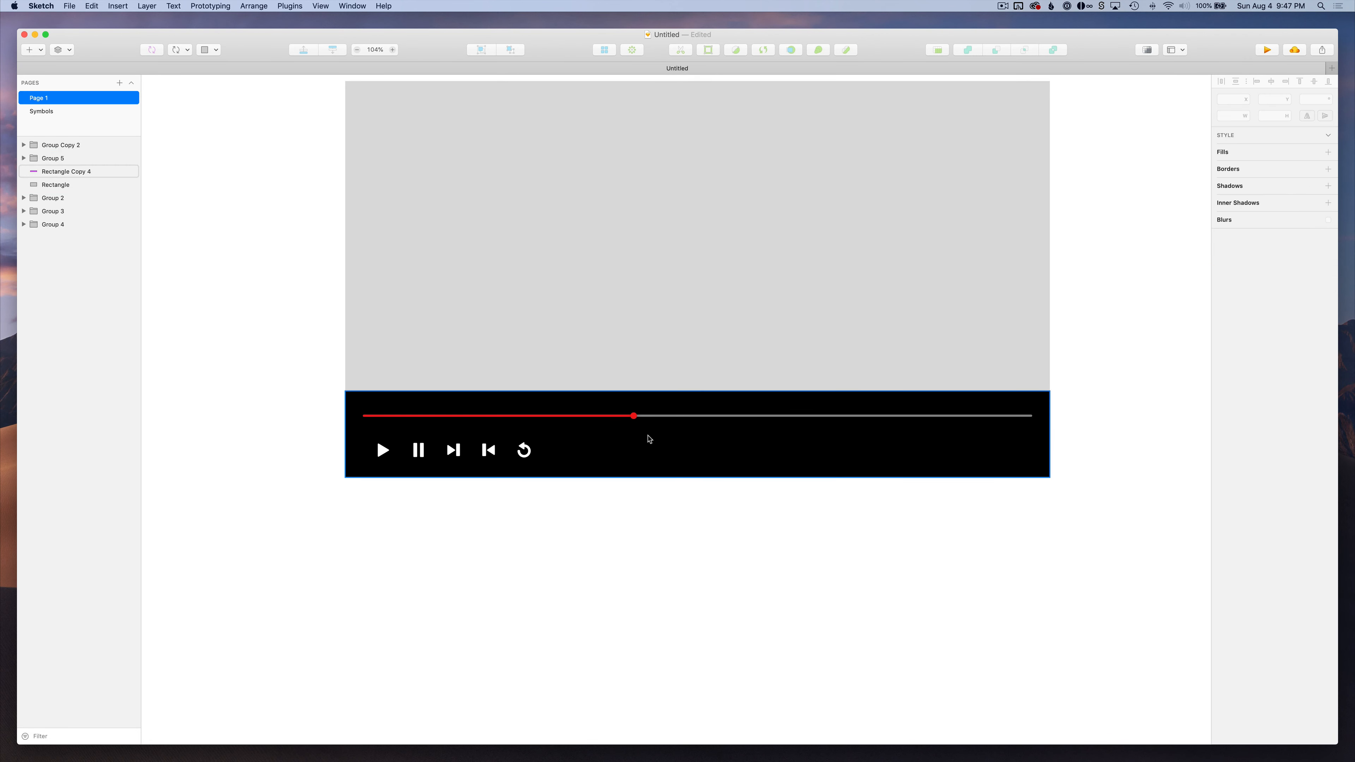
Align the left edges of the icon group and the progress bar group
left_click(651, 420)
left_click(488, 450)
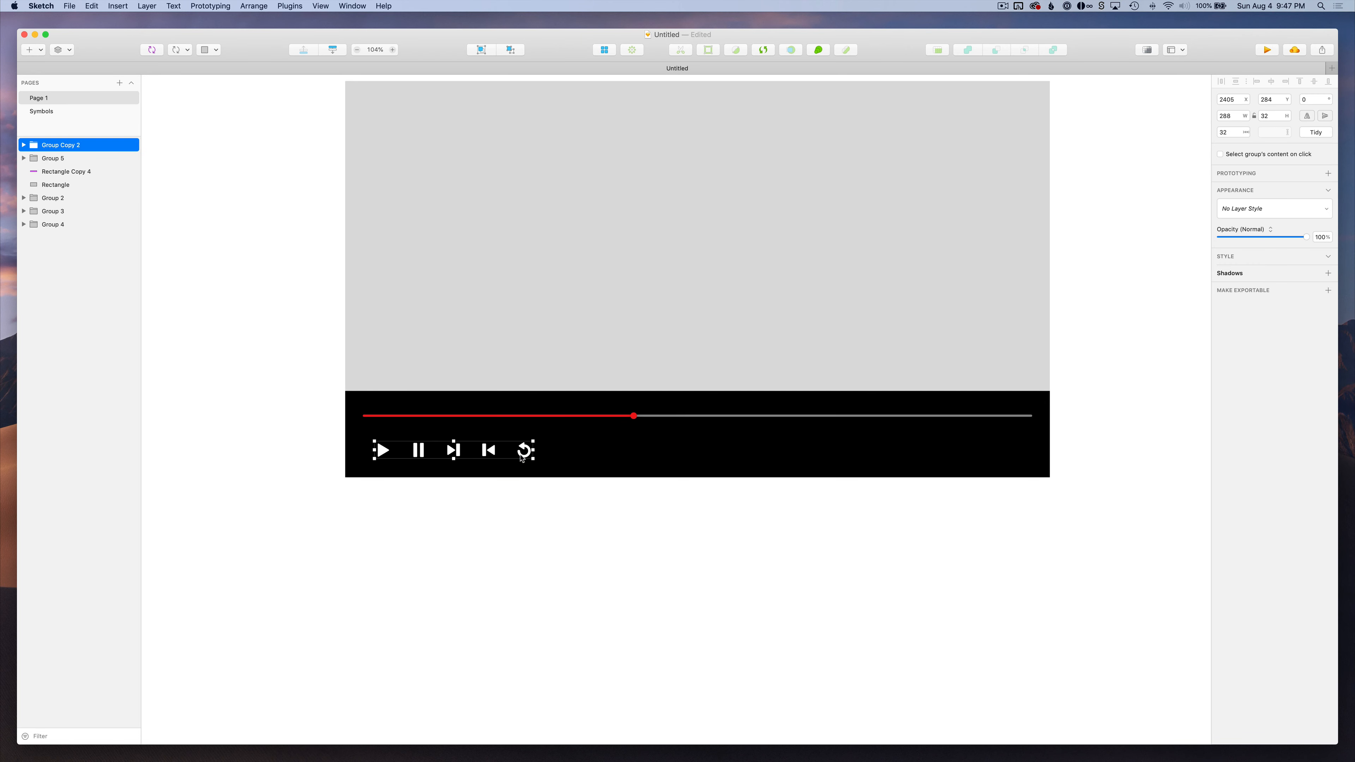
left_click(478, 421, "shift")
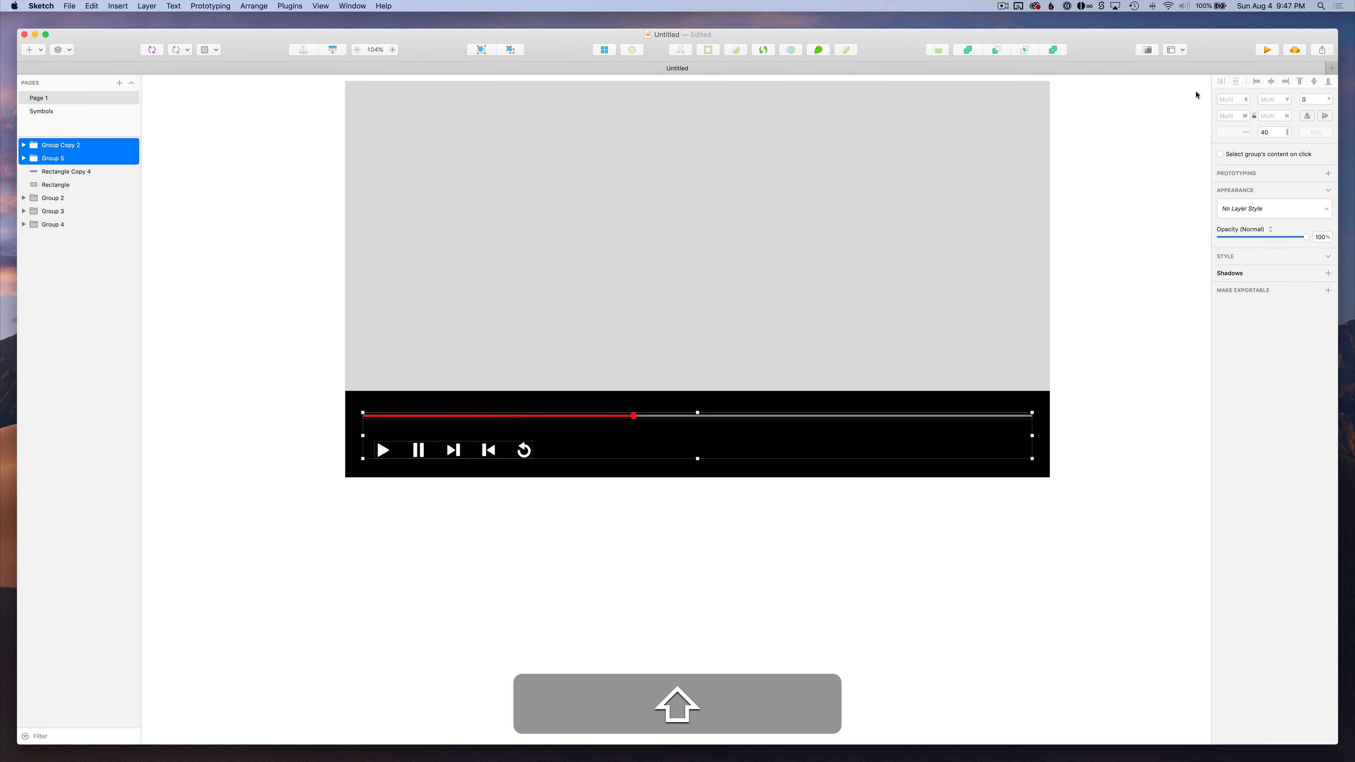
left_click(1258, 81)
left_click(538, 512)
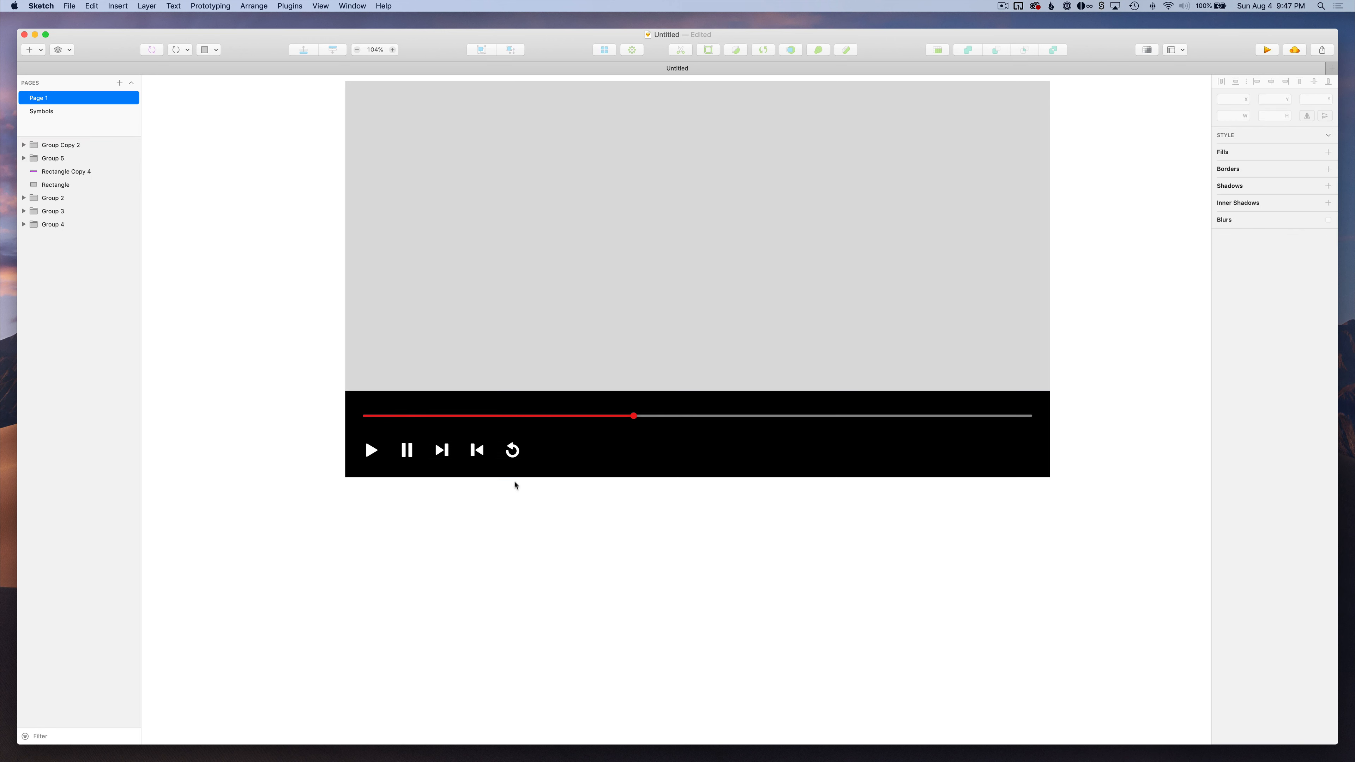
Move the icon group to about 12 px below the progress bar, and shift both groups lower within the black bar
left_click_drag(511, 463, 512, 435)
left_click(520, 416, "shift")
key("shift+Down")
key("shift+Down")
key("shift+Down")
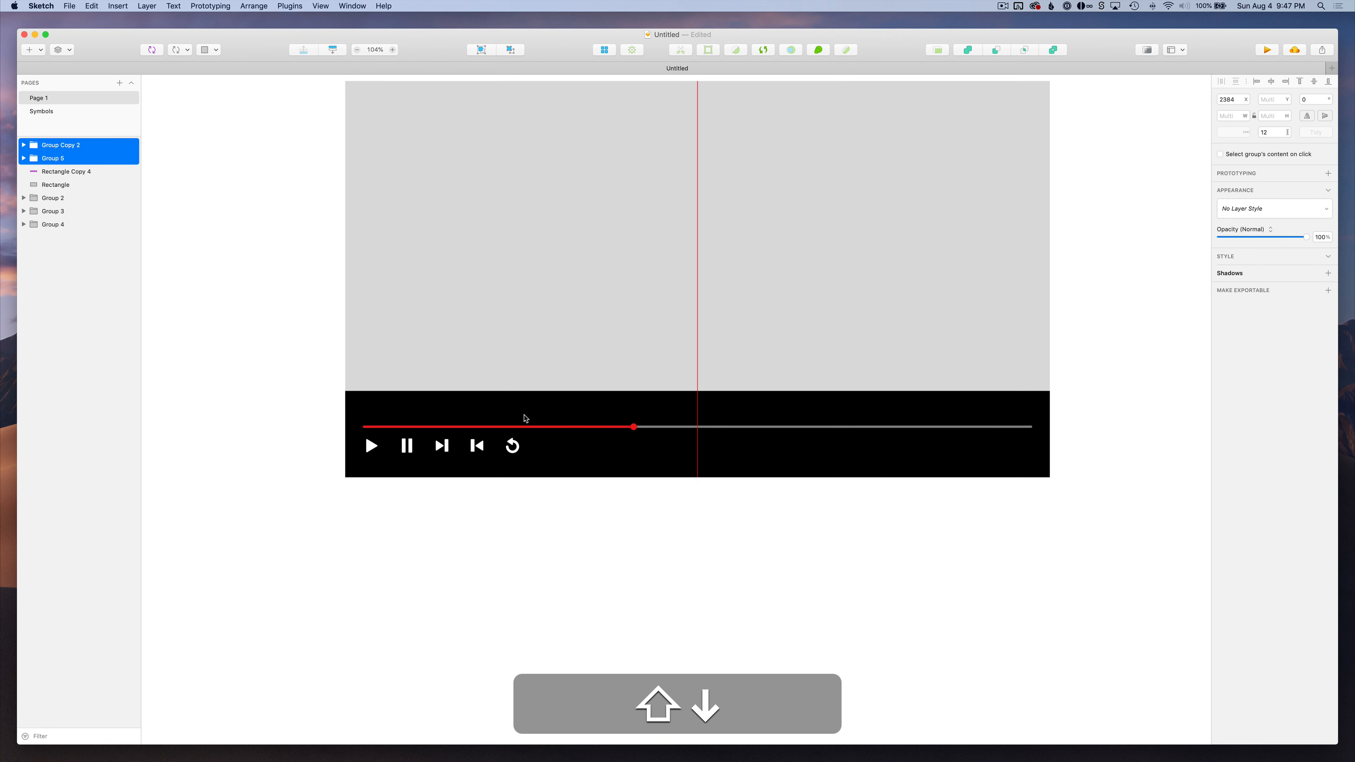
key("shift+Down")
key("shift+Down")
key("shift+Up")
key("Up")
key("Up")
key("Up")
Shrink the black control bar from its top edge to a height of 120 px and seat it on the video frame's bottom edge
left_click(525, 415)
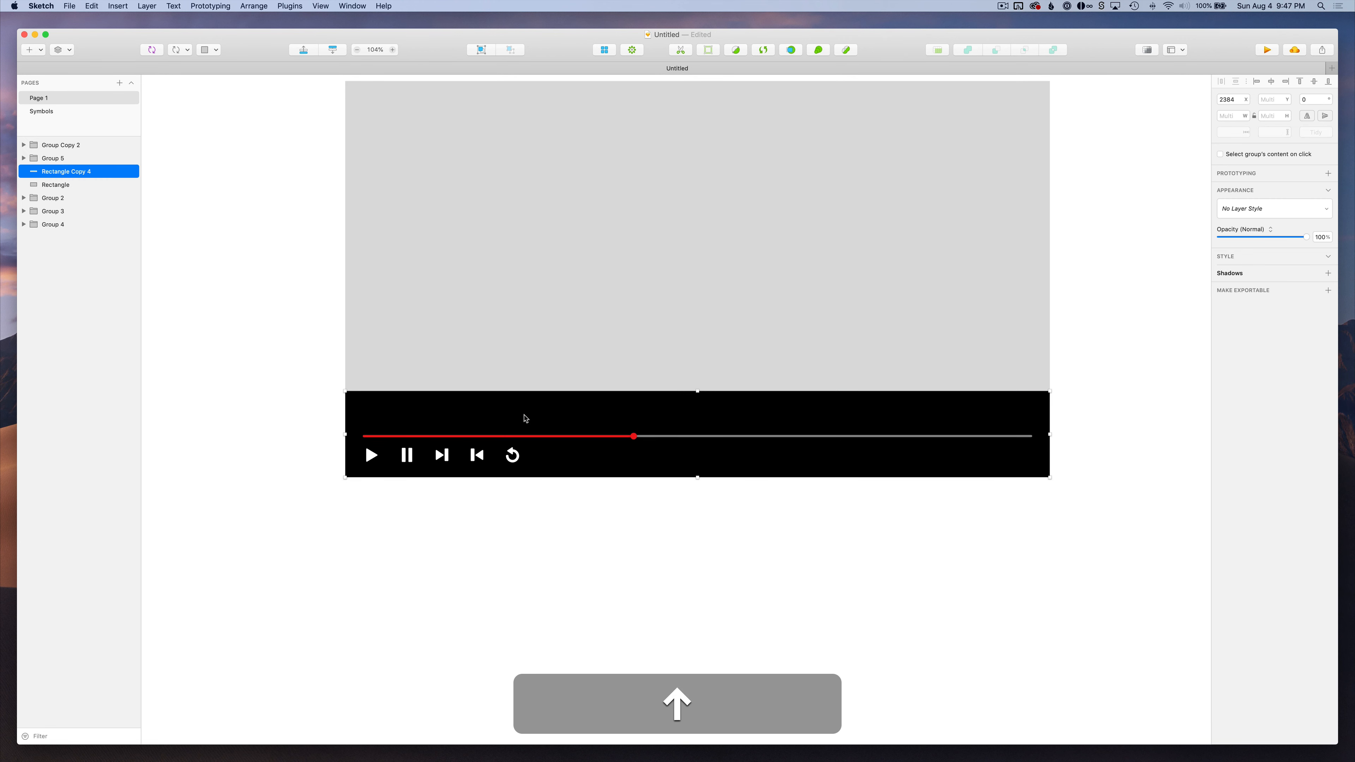
left_click_drag(697, 400, 696, 411)
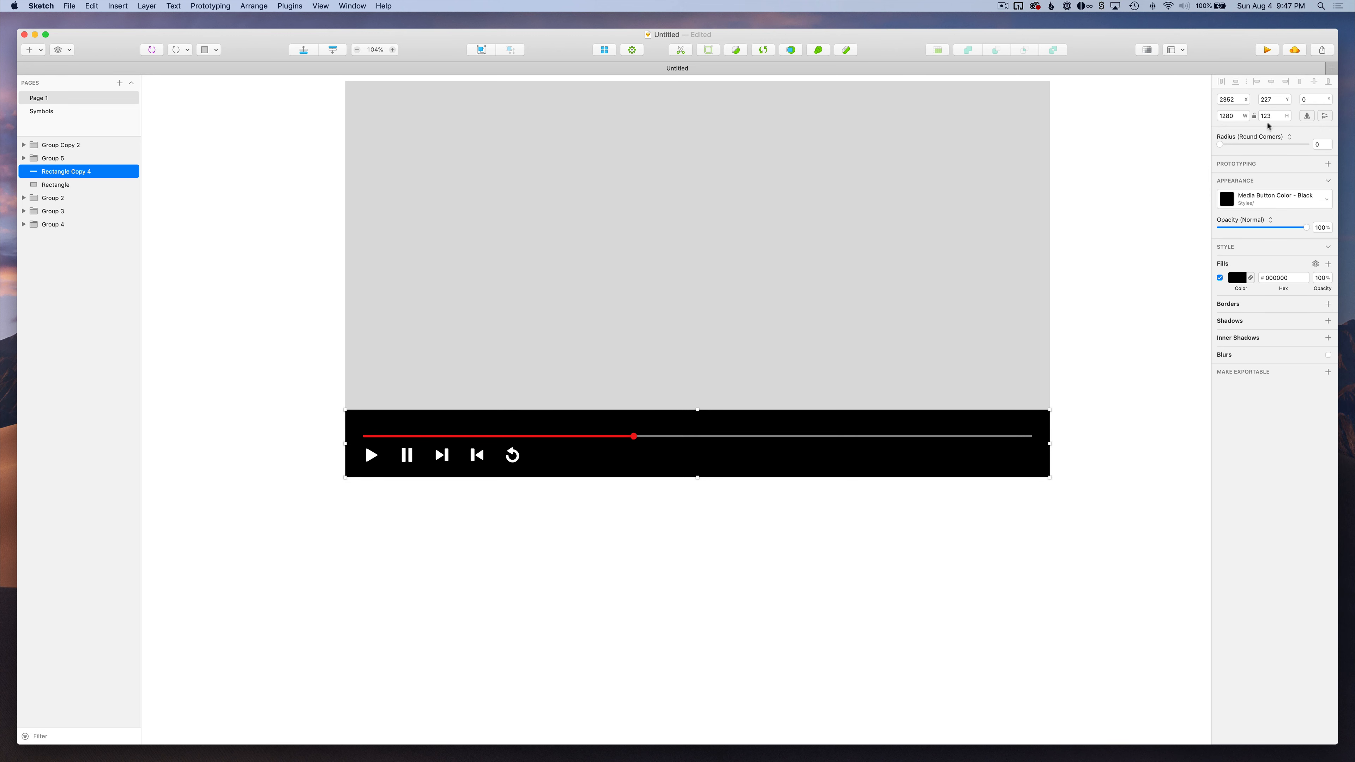
type("120")
key("Return")
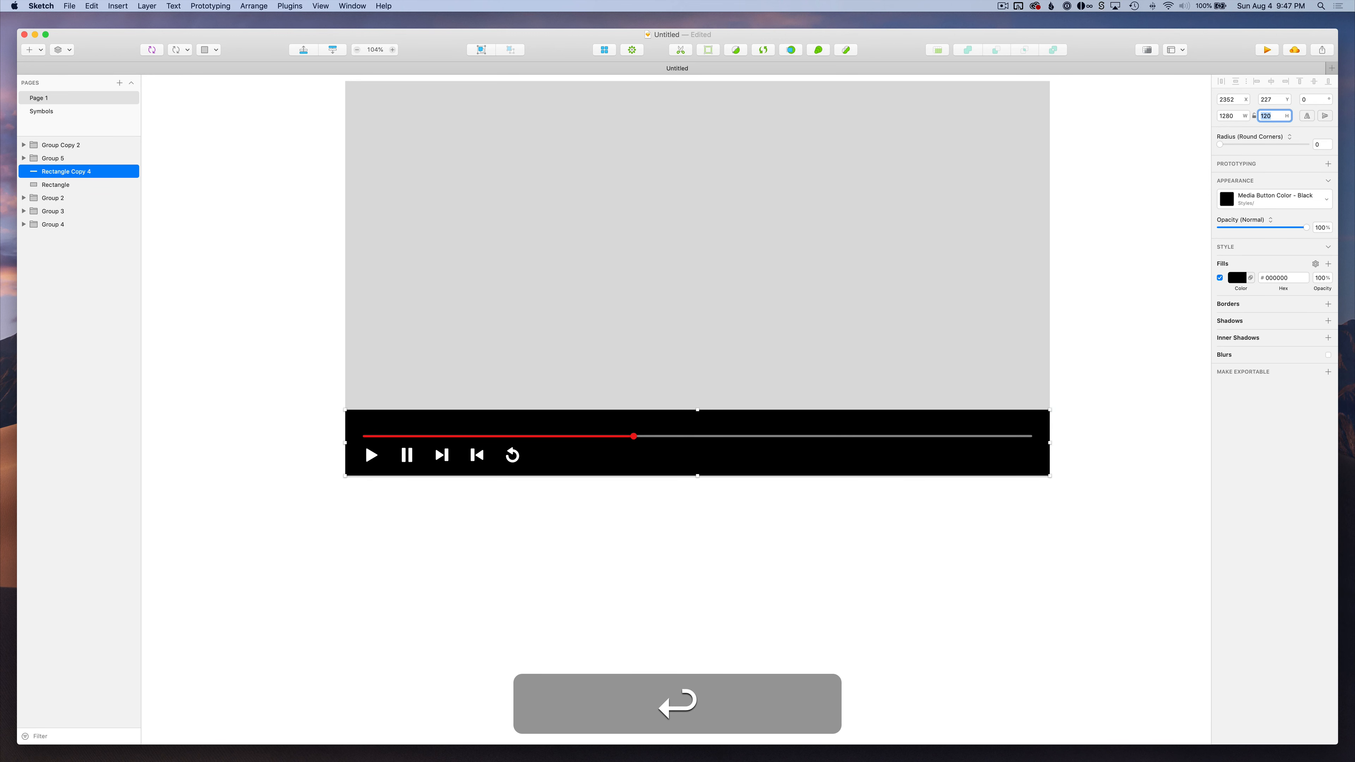
scroll(878, 518, "up", 5)
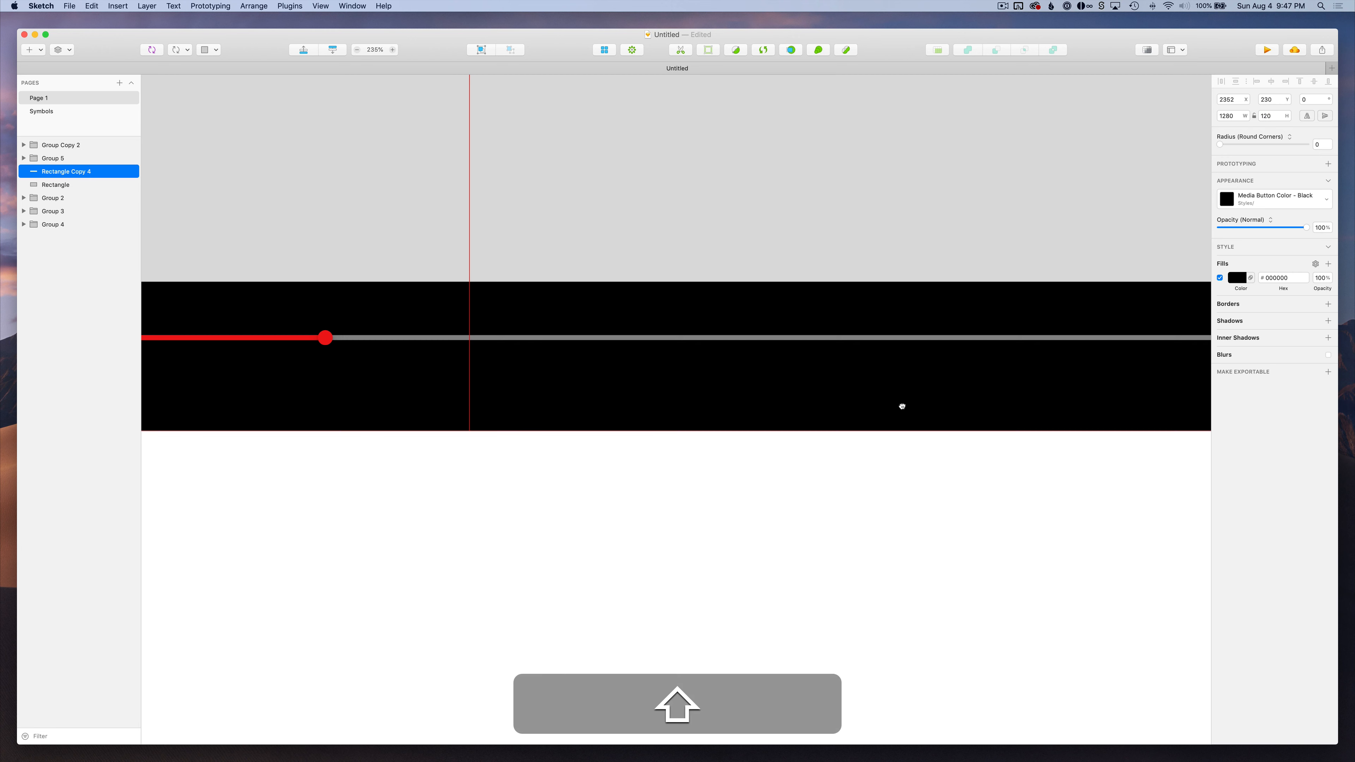
scroll(903, 405, "down", 5)
scroll(903, 409, "up", 2)
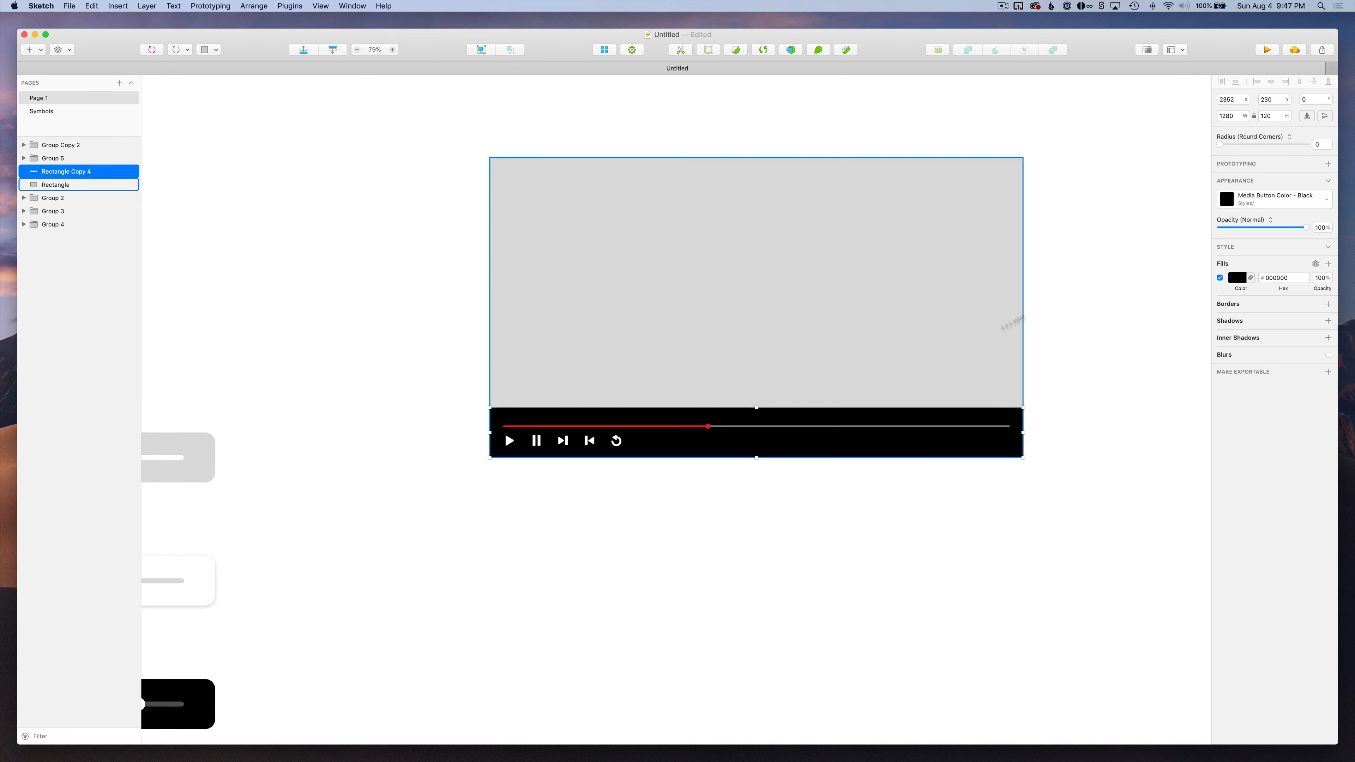
left_click(1092, 287)
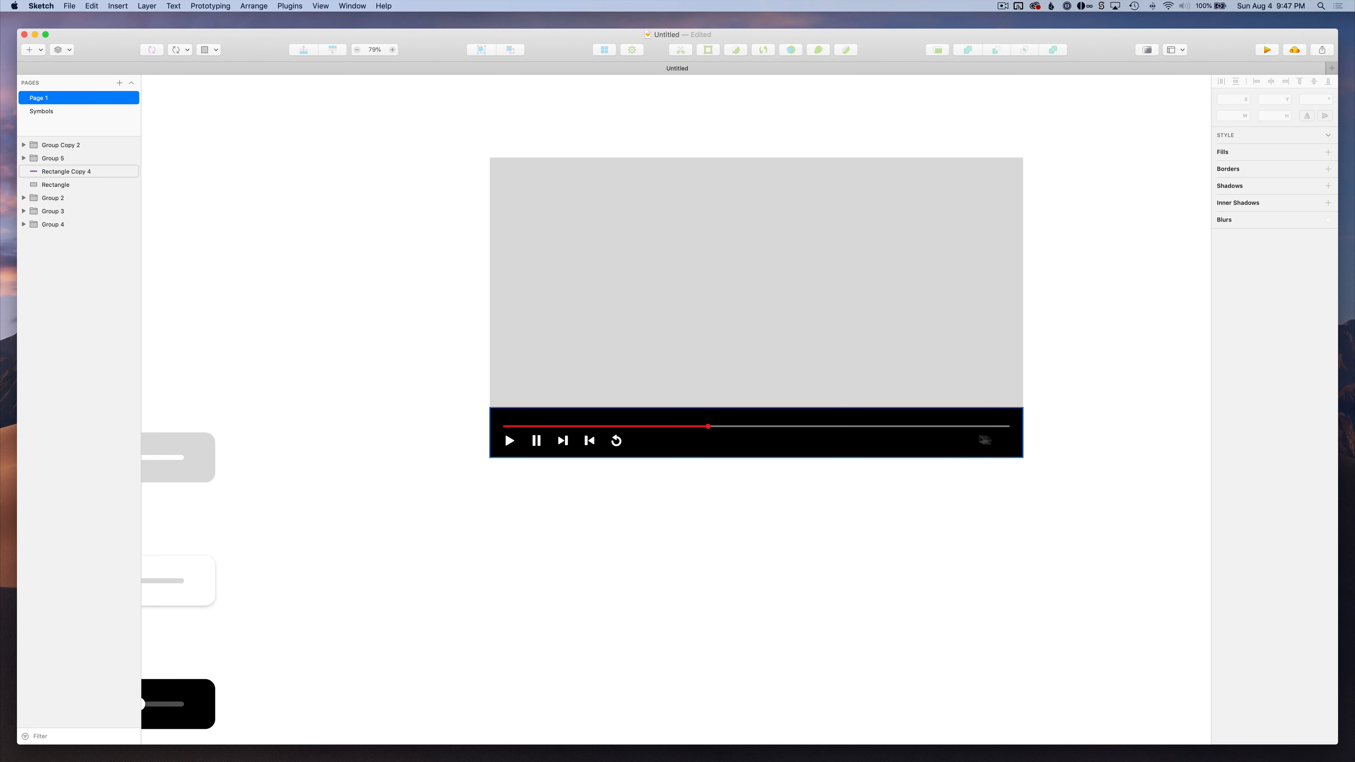
Change the control bar's fill to a linear gradient fading from fully transparent black at the top to solid black at the bottom
scroll(947, 474, "up", 3)
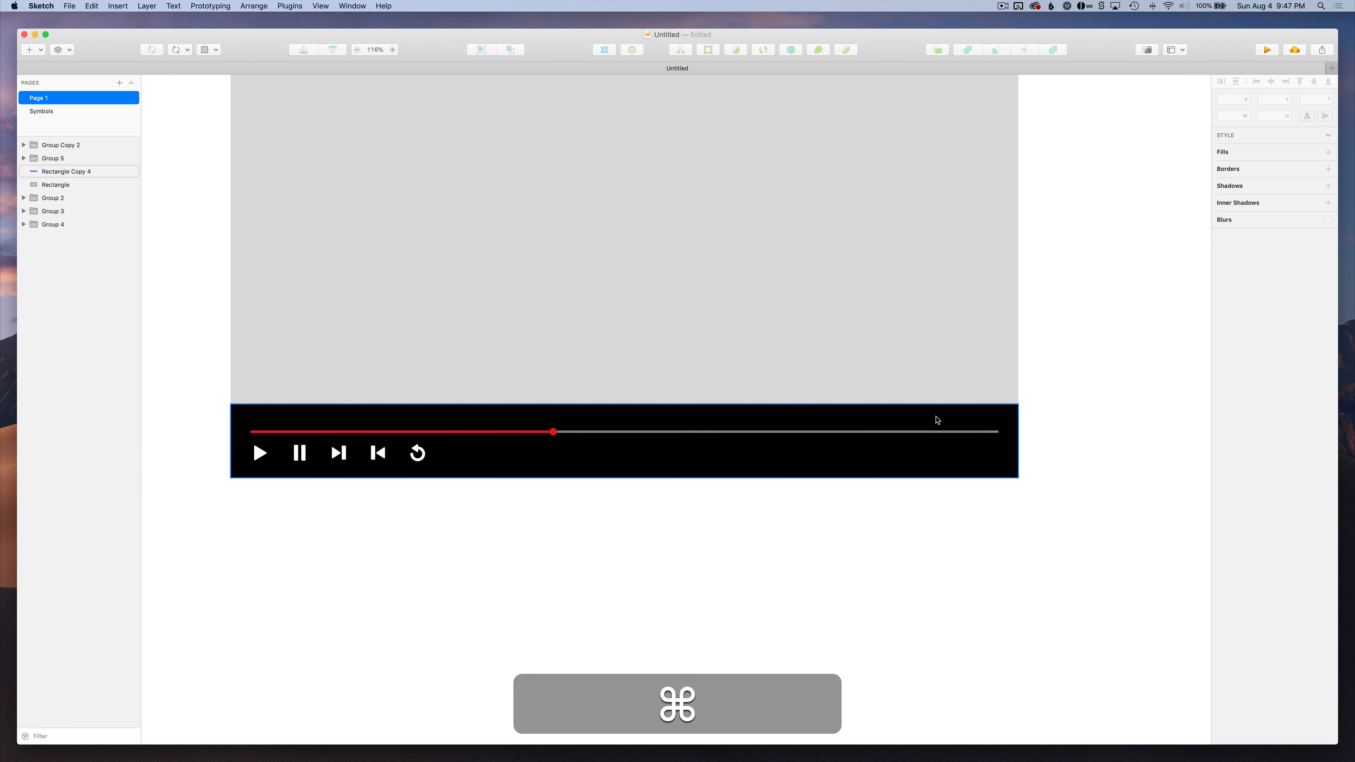
left_click(937, 420, "super")
scroll(937, 420, "down", 3)
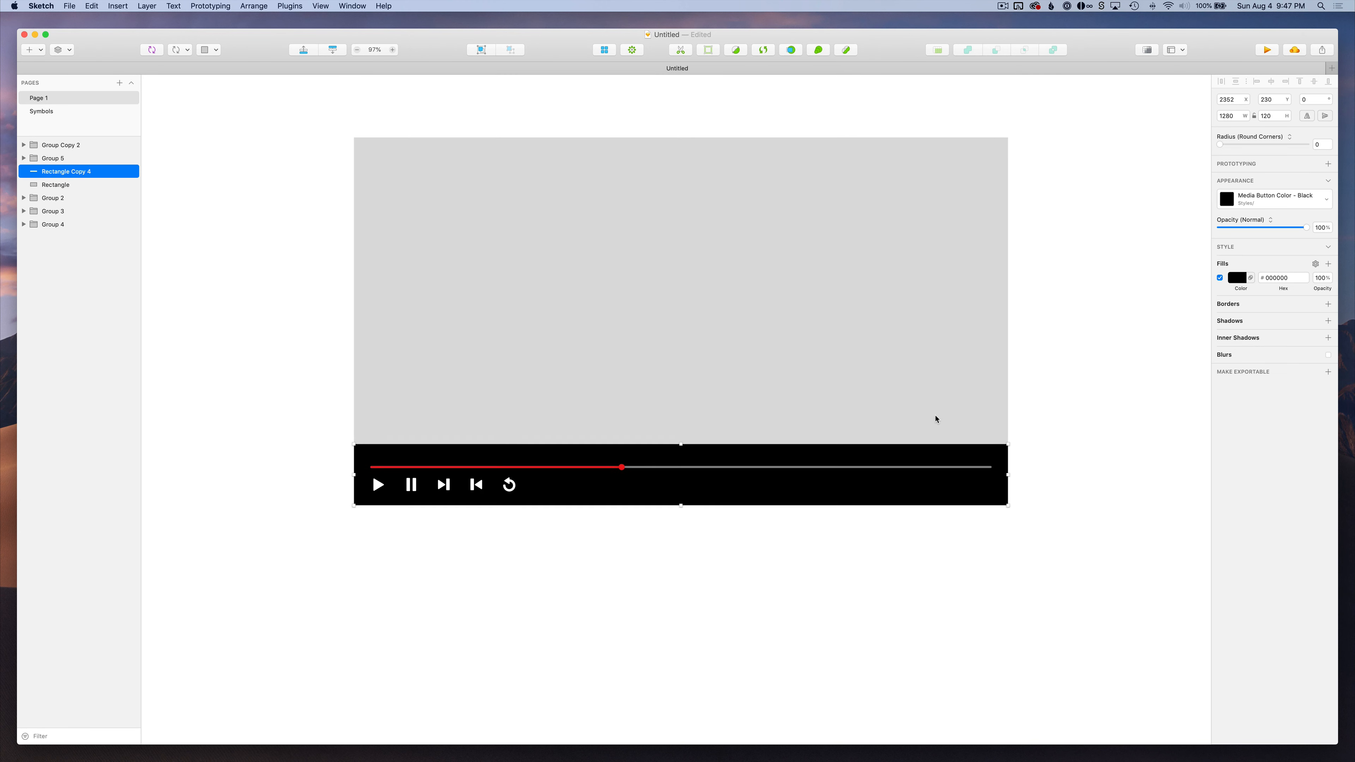
scroll(937, 420, "up", 2)
scroll(945, 463, "down", 3)
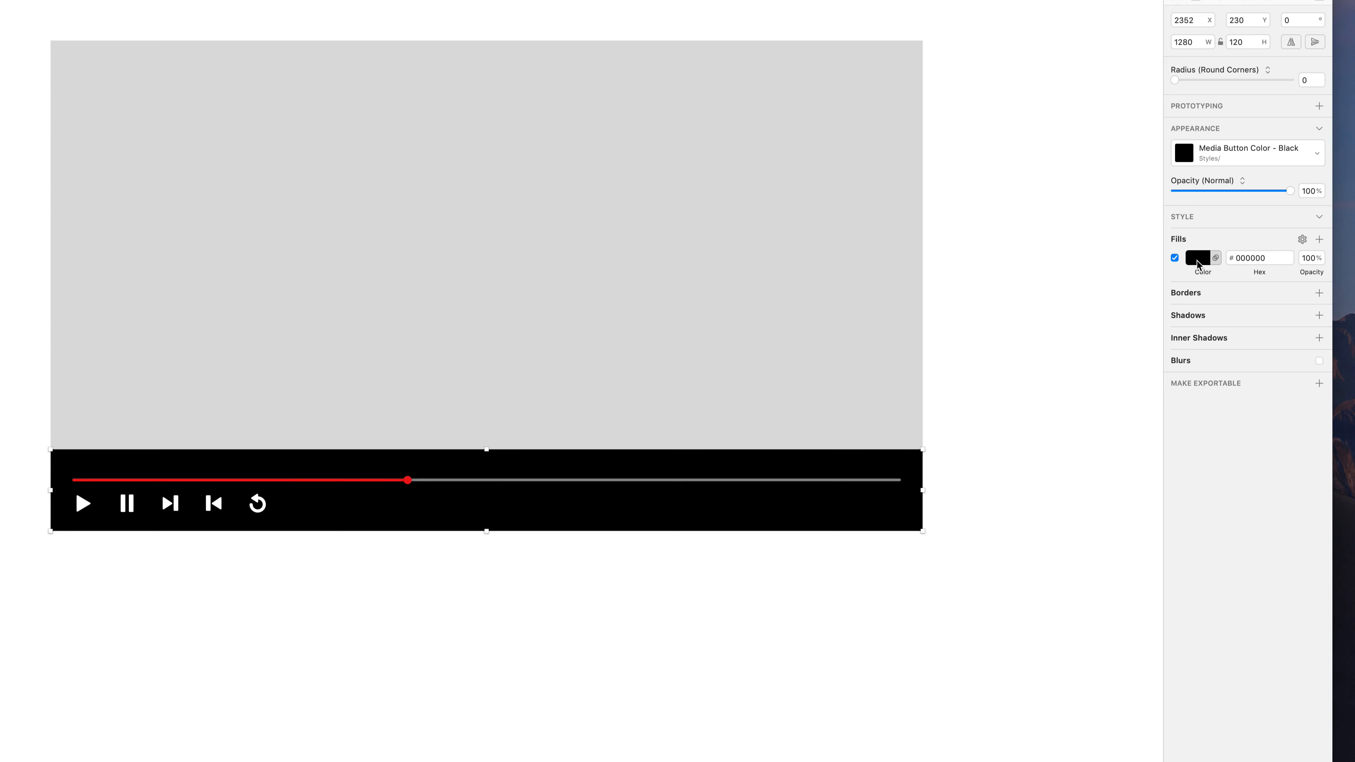
left_click(1198, 258)
left_click(1224, 290)
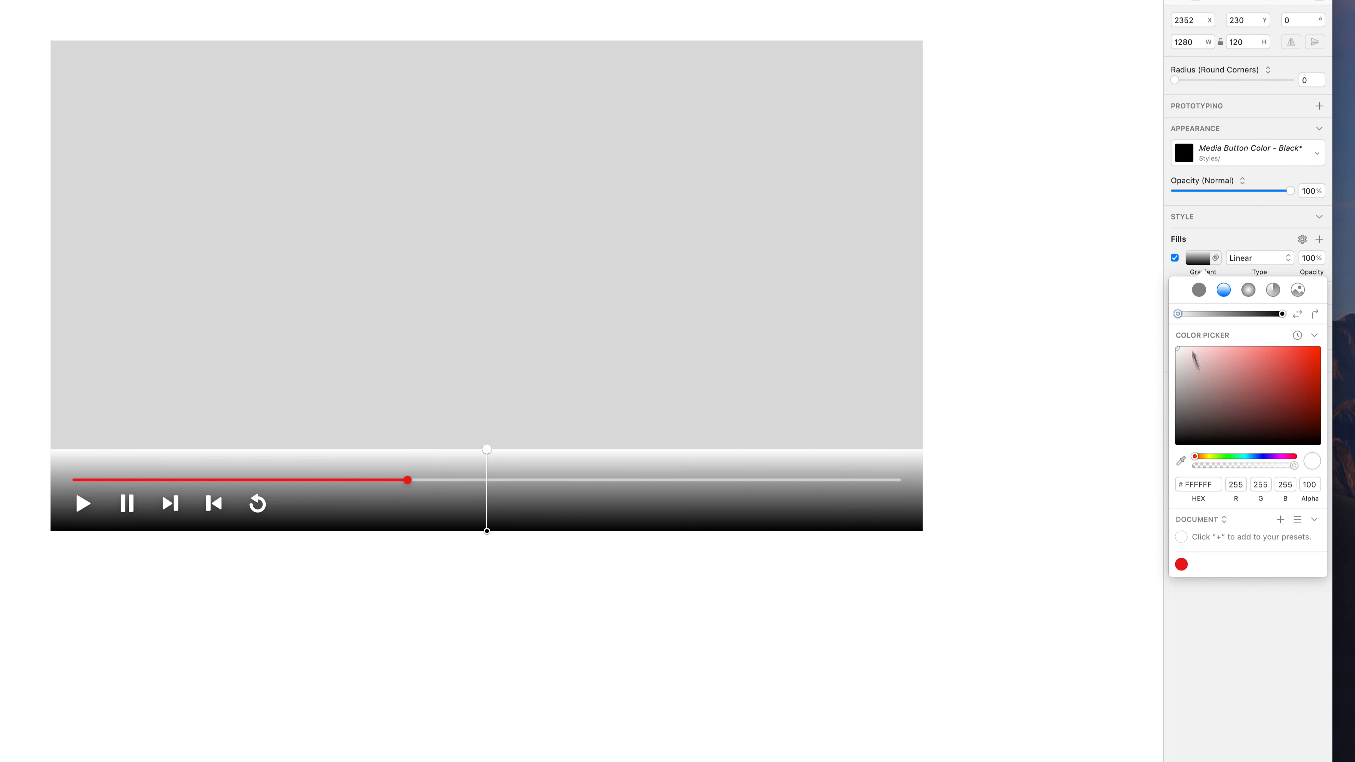
left_click_drag(1195, 360, 1155, 483)
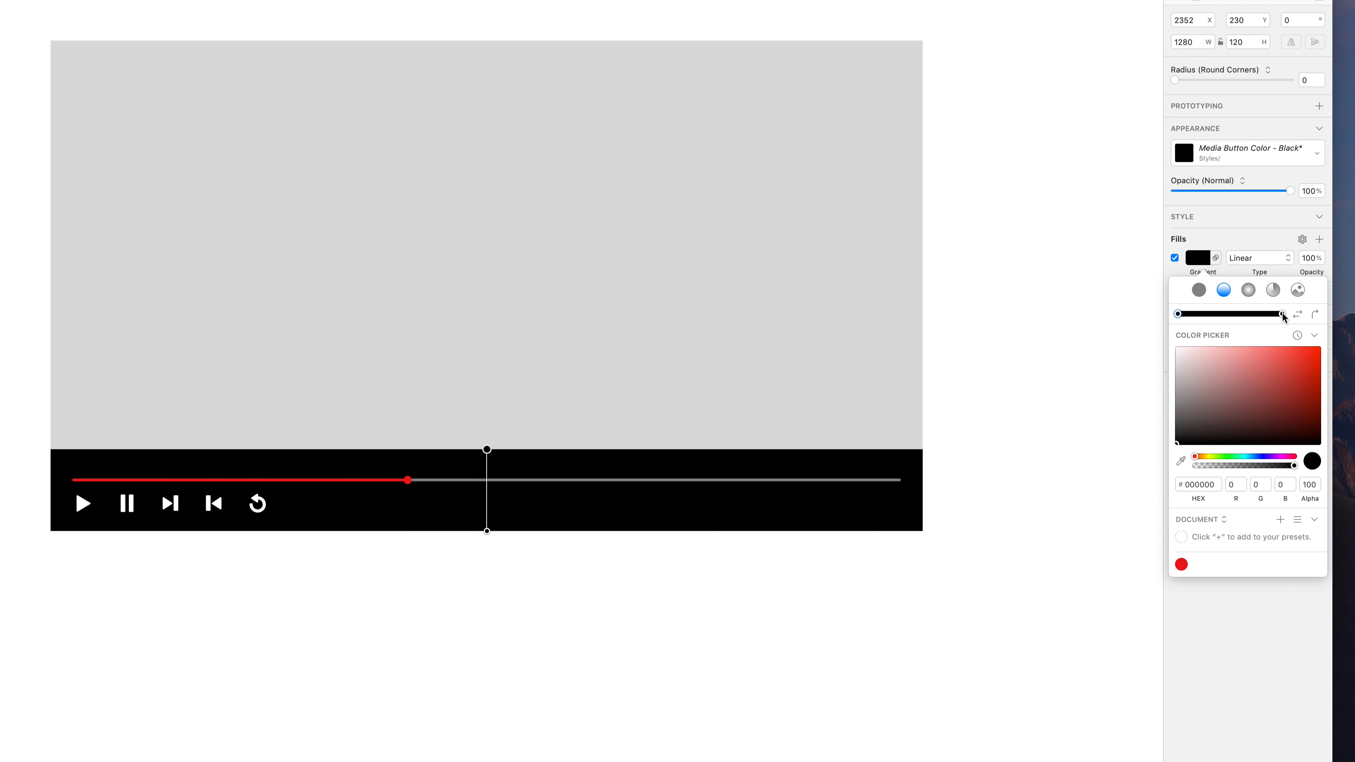
left_click_drag(1195, 424, 1150, 466)
left_click_drag(1268, 470, 1164, 483)
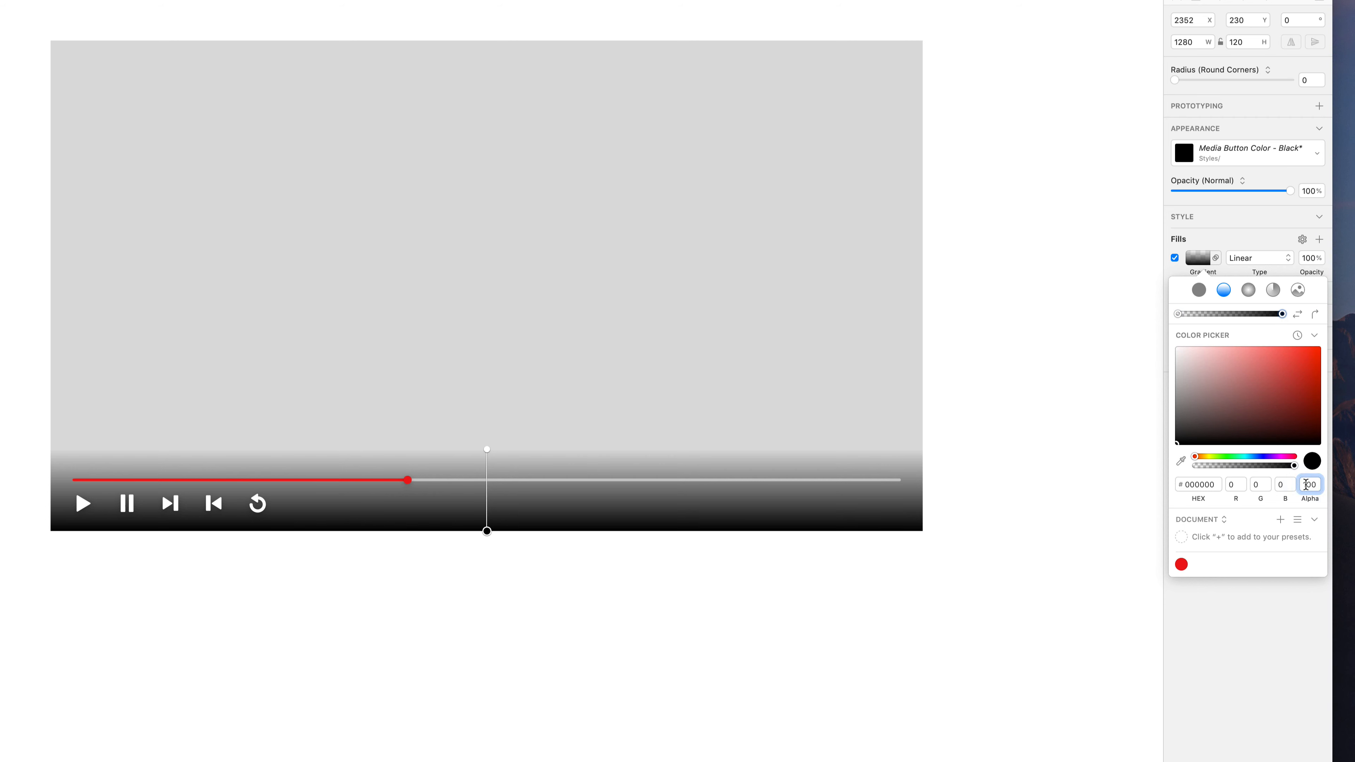
Set the alpha of the gradient's bottom black stop to 85% and deselect the control bar
key("shift+Down")
key("shift+Down")
key("Up")
key("Up")
key("Up")
key("Up")
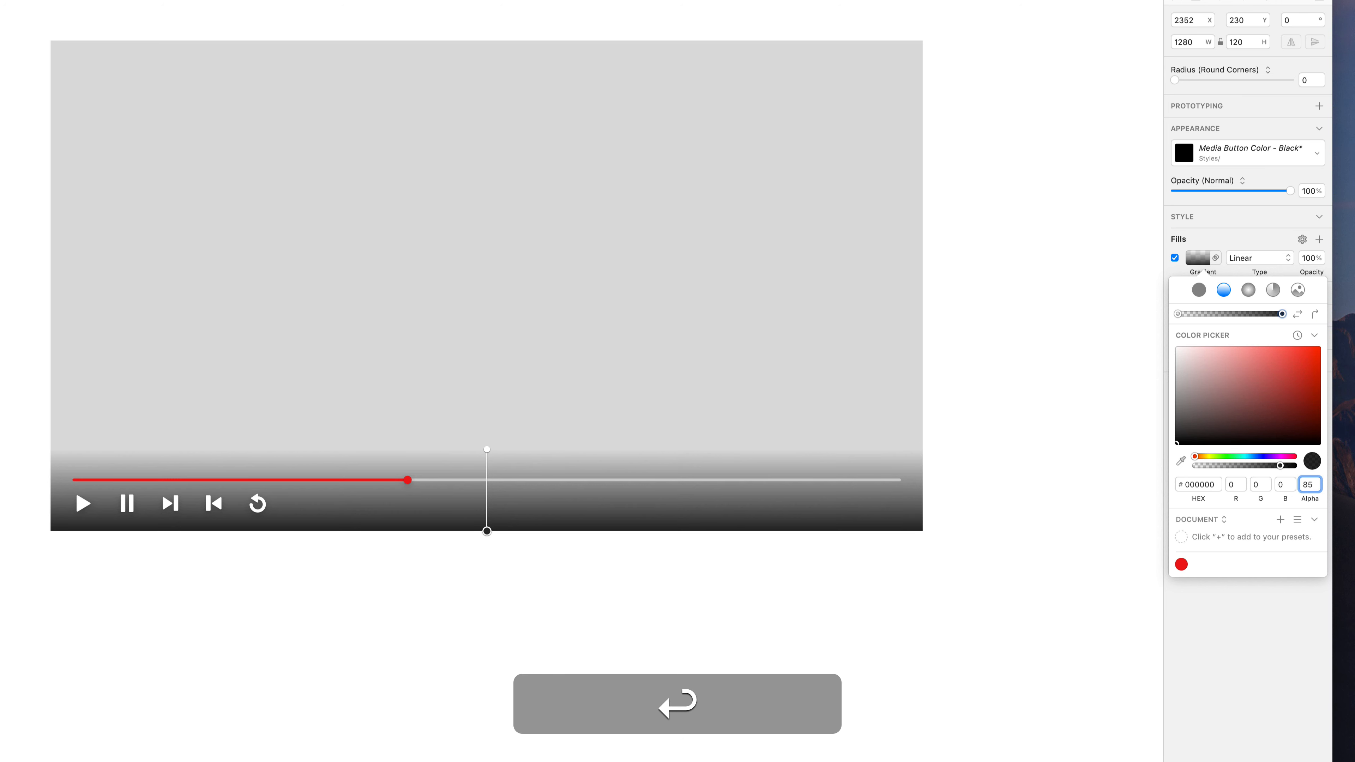
left_click(1012, 407)
scroll(1012, 407, "down", 2)
left_click(1013, 407)
Fill the grey video frame rectangle with an Unsplash photo found by searching for "flower", and deselect the frame
scroll(1012, 407, "up", 3)
scroll(1012, 407, "right", 2)
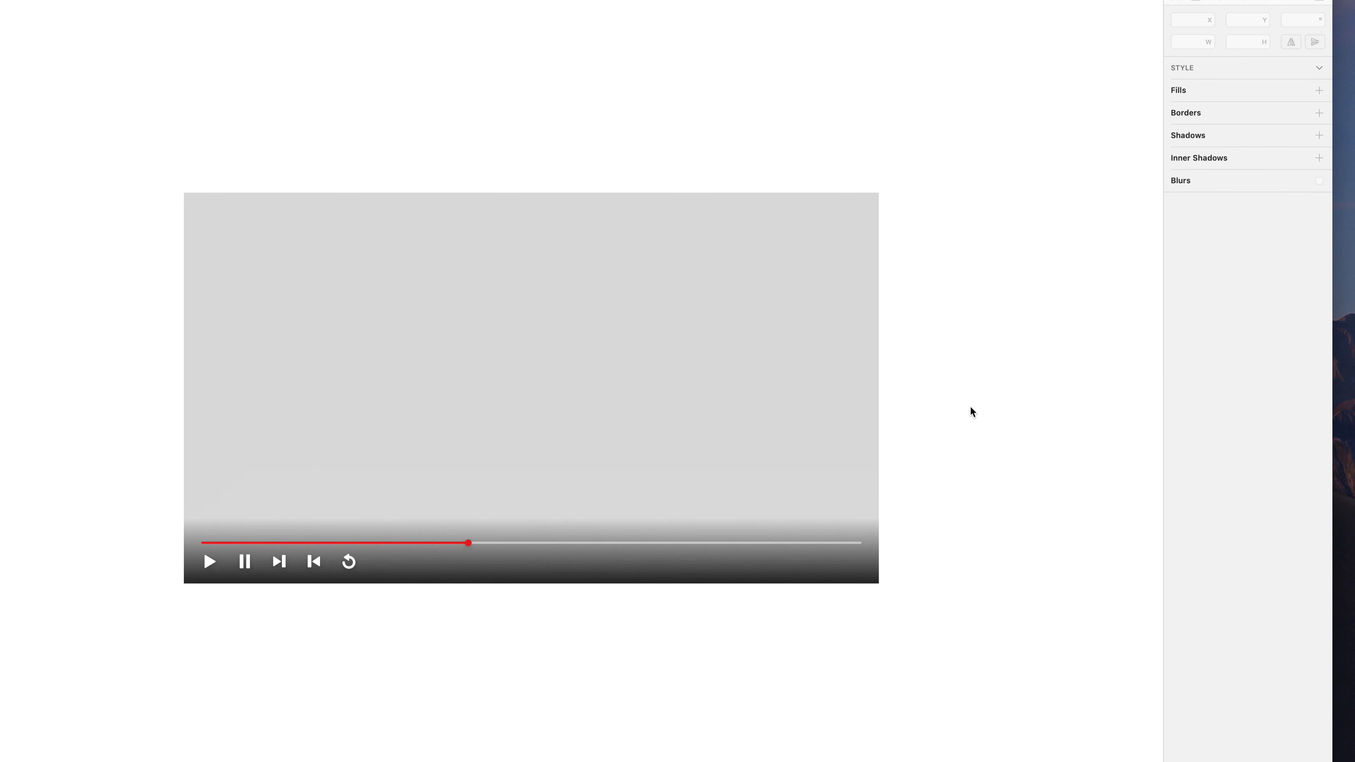
scroll(127, 666, "up", 3)
scroll(127, 667, "right", 3)
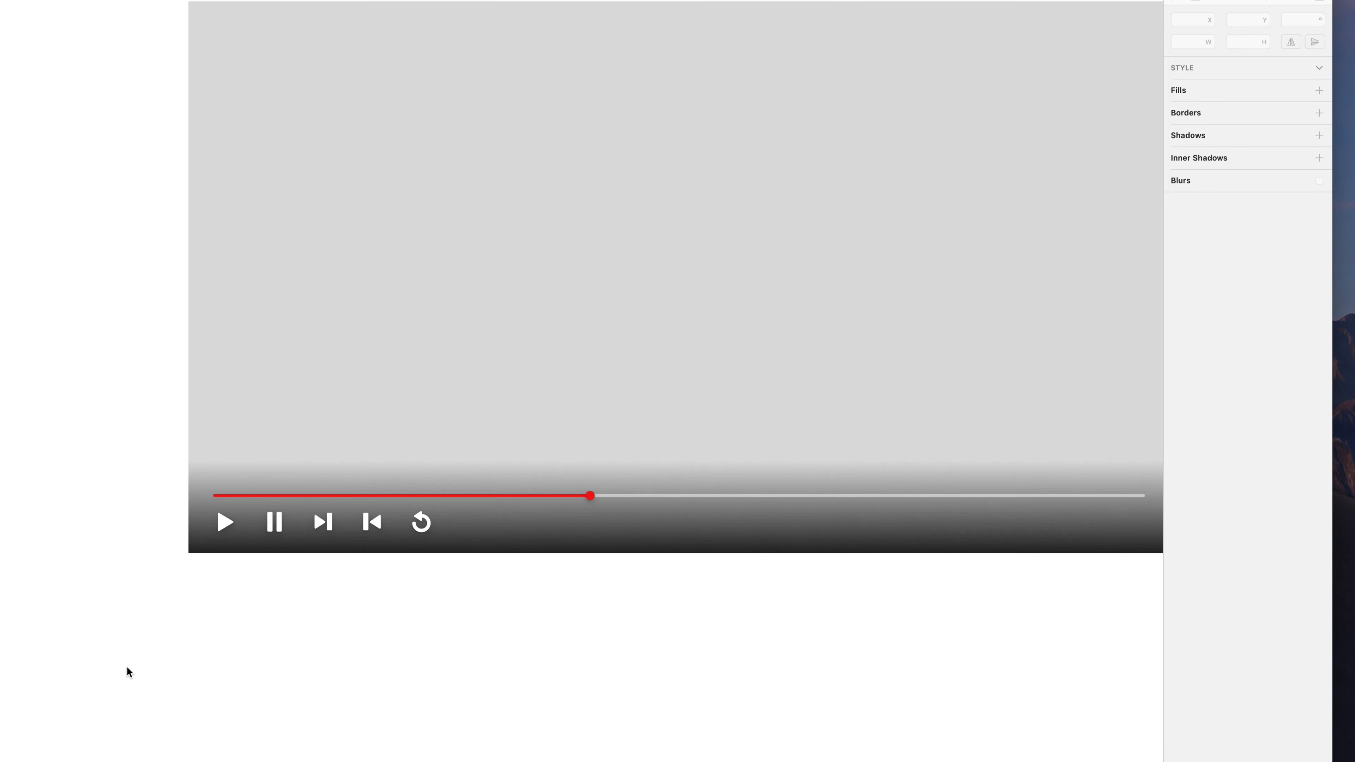
scroll(127, 666, "down", 3)
scroll(127, 667, "down", 1)
left_click(339, 395)
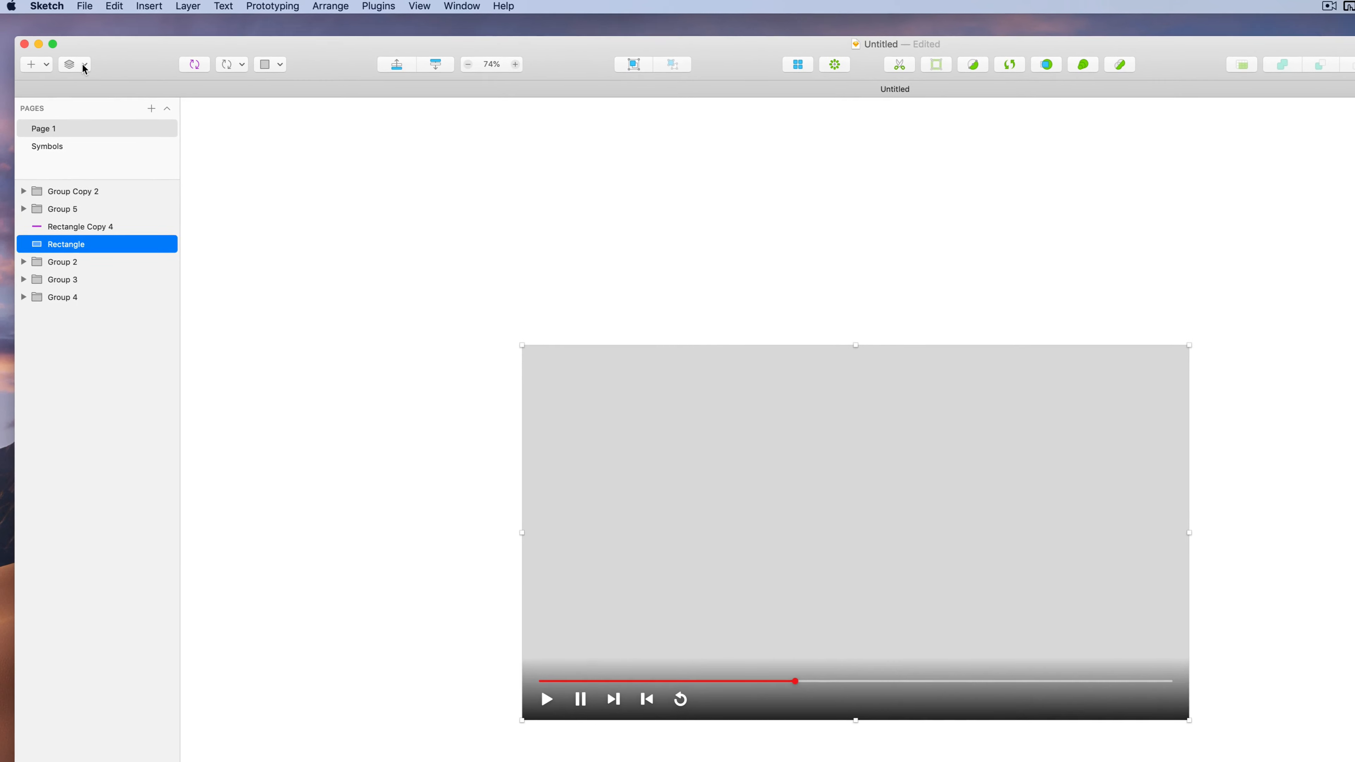
left_click(61, 59)
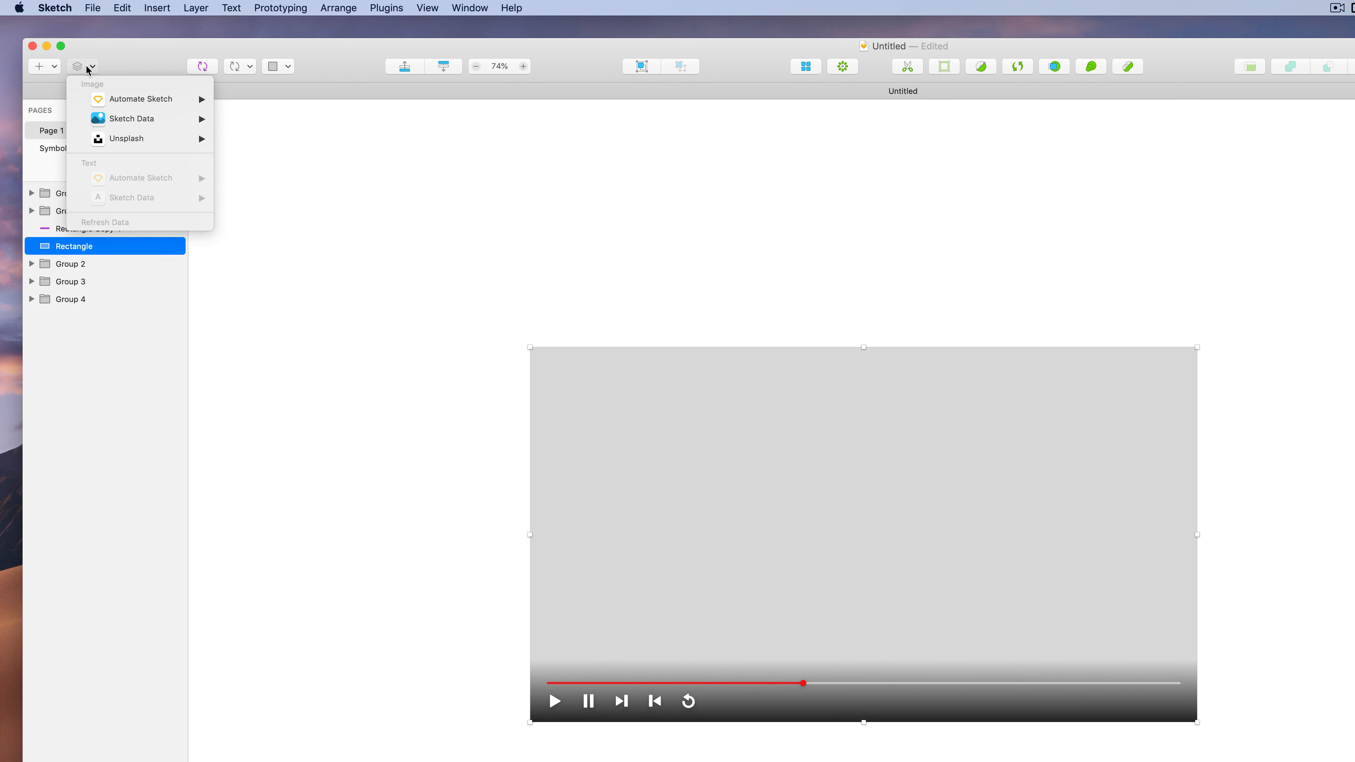
mouse_move(151, 141)
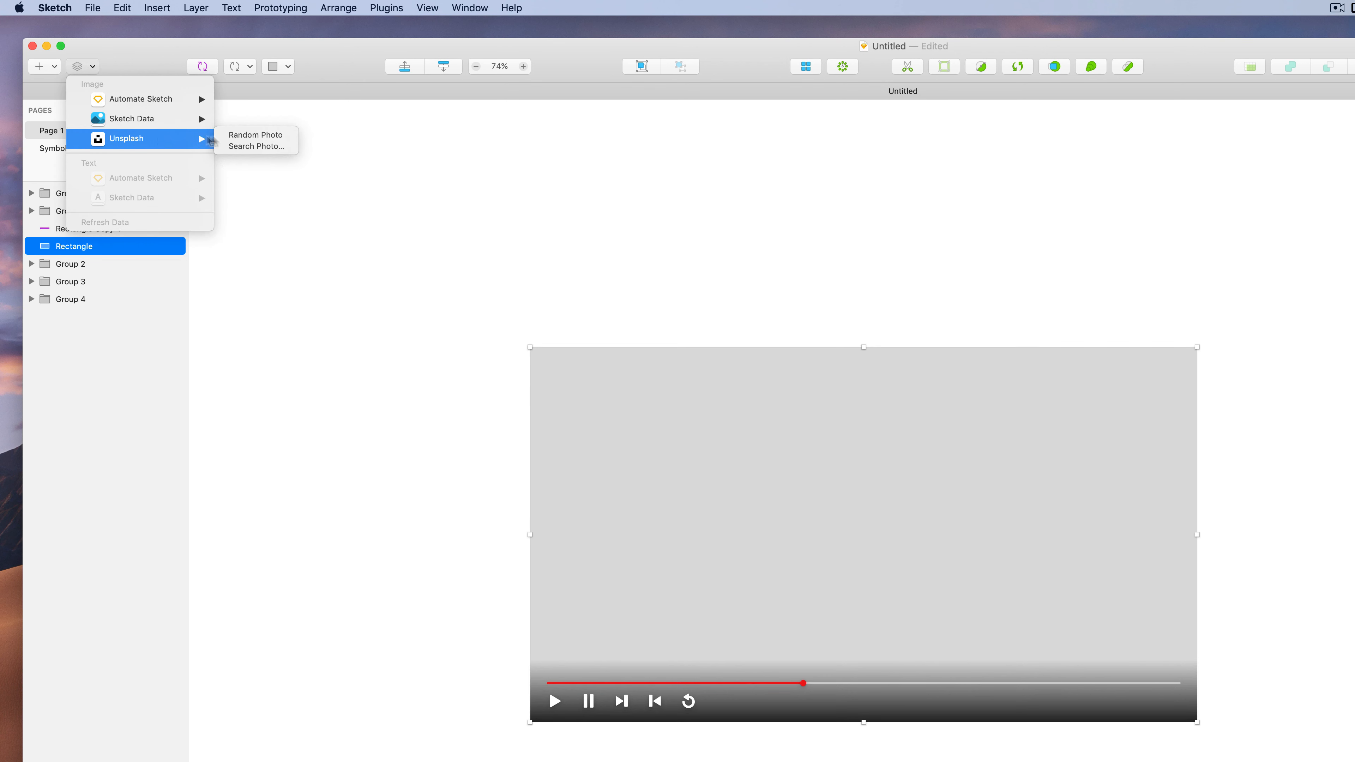
left_click(250, 147)
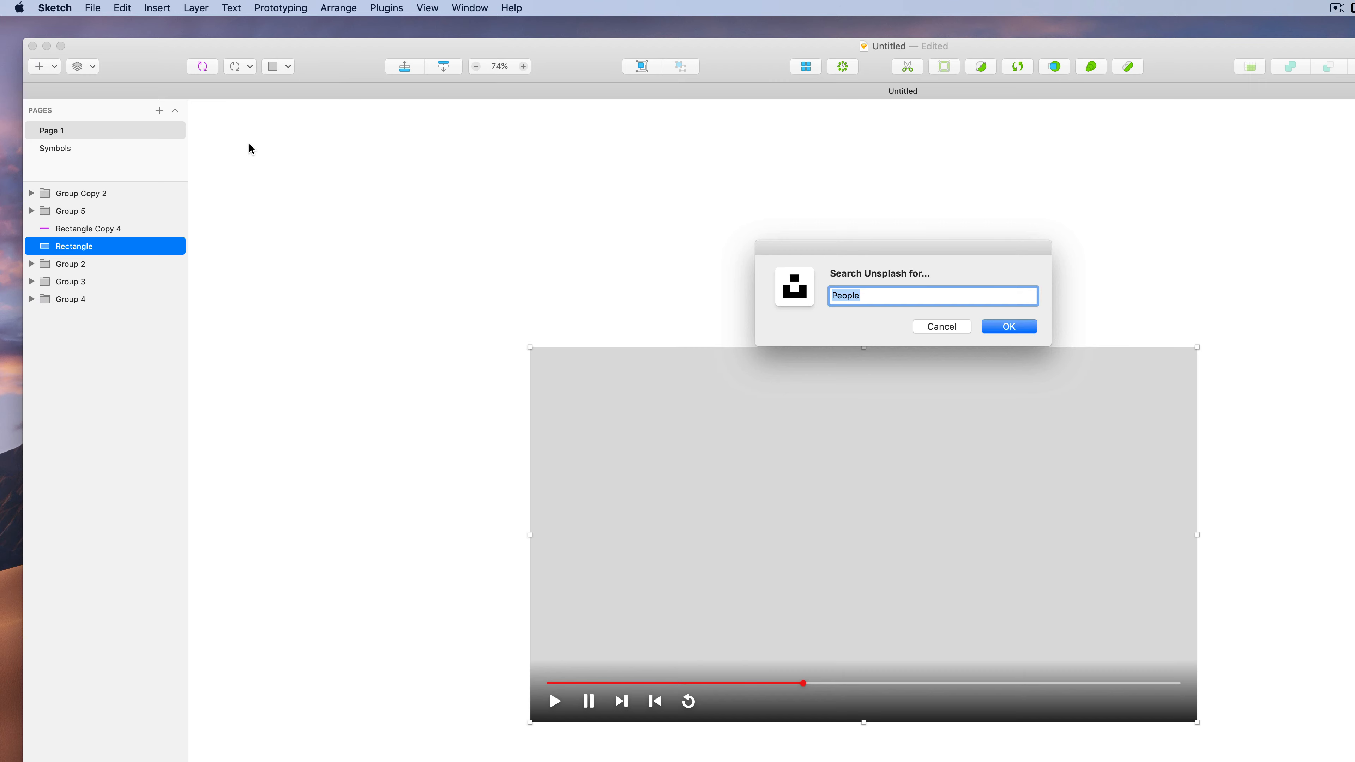
type("Forest")
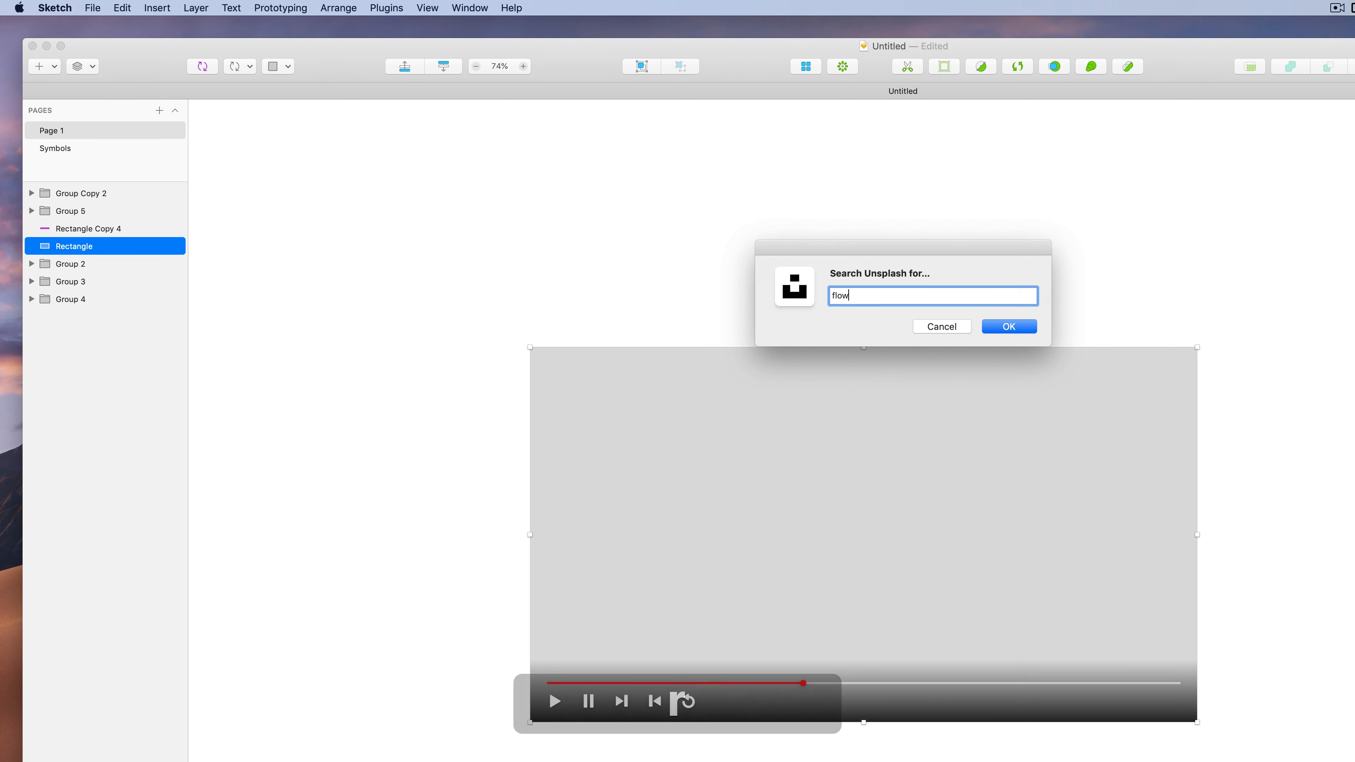
key("Return")
left_click(679, 265)
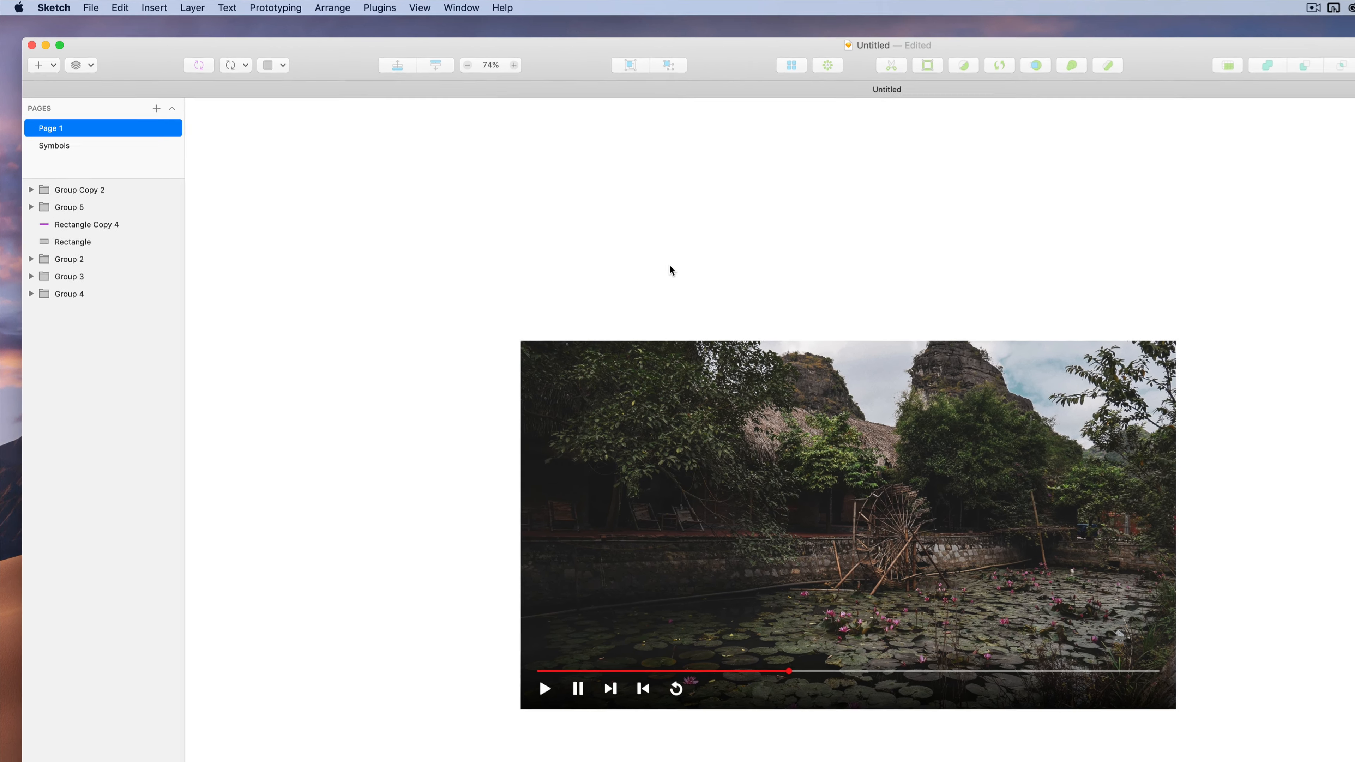
Examine how the progress bar, icons and gradient control bar read against the photo in the video frame
scroll(726, 338, "up", 4)
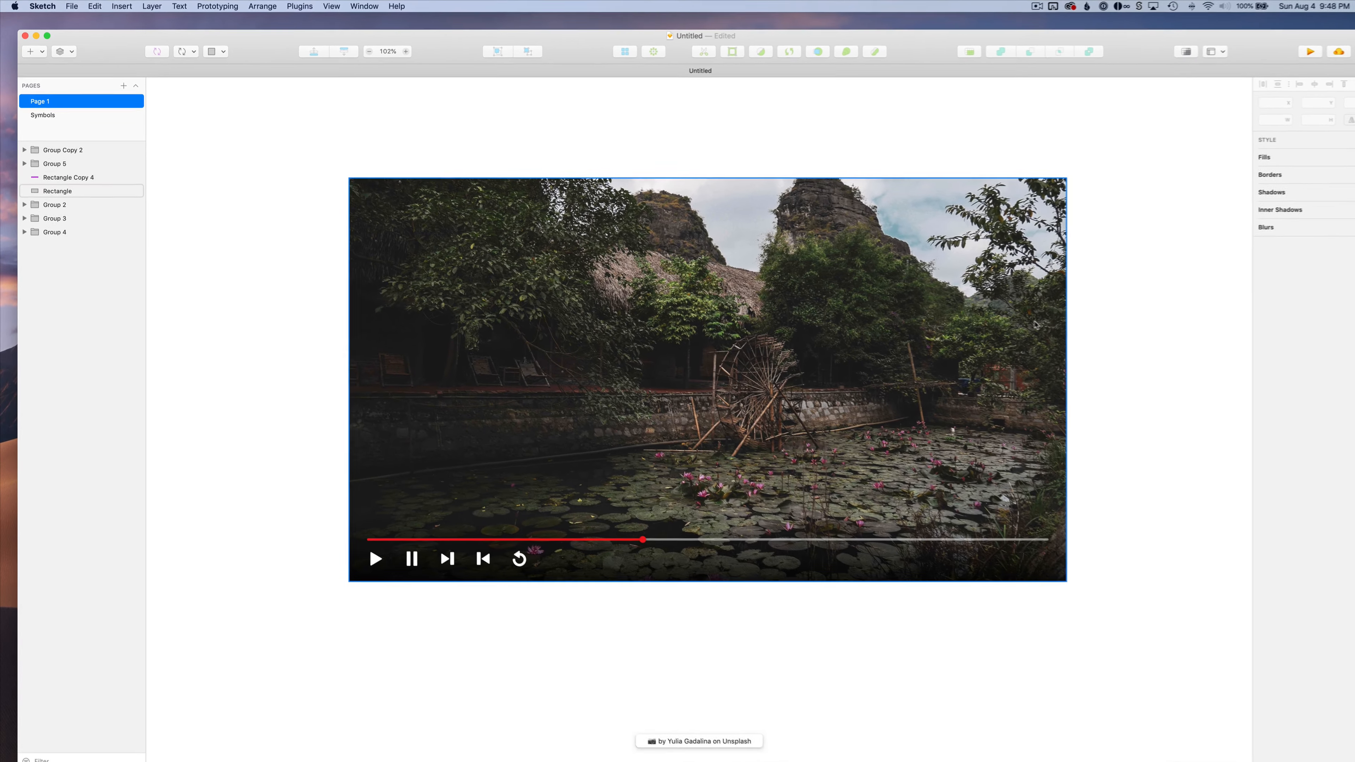
scroll(976, 390, "up", 2)
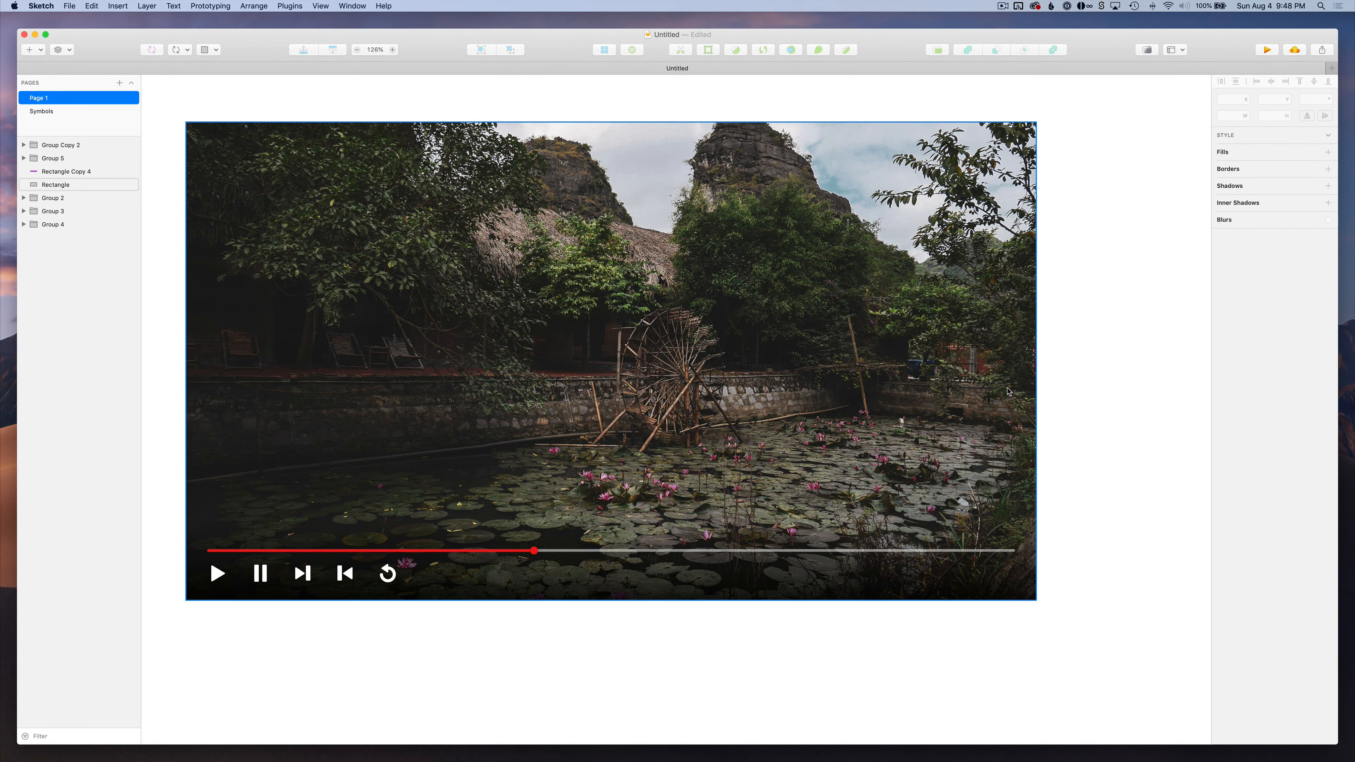
scroll(770, 396, "left", 2)
scroll(763, 406, "up", 1)
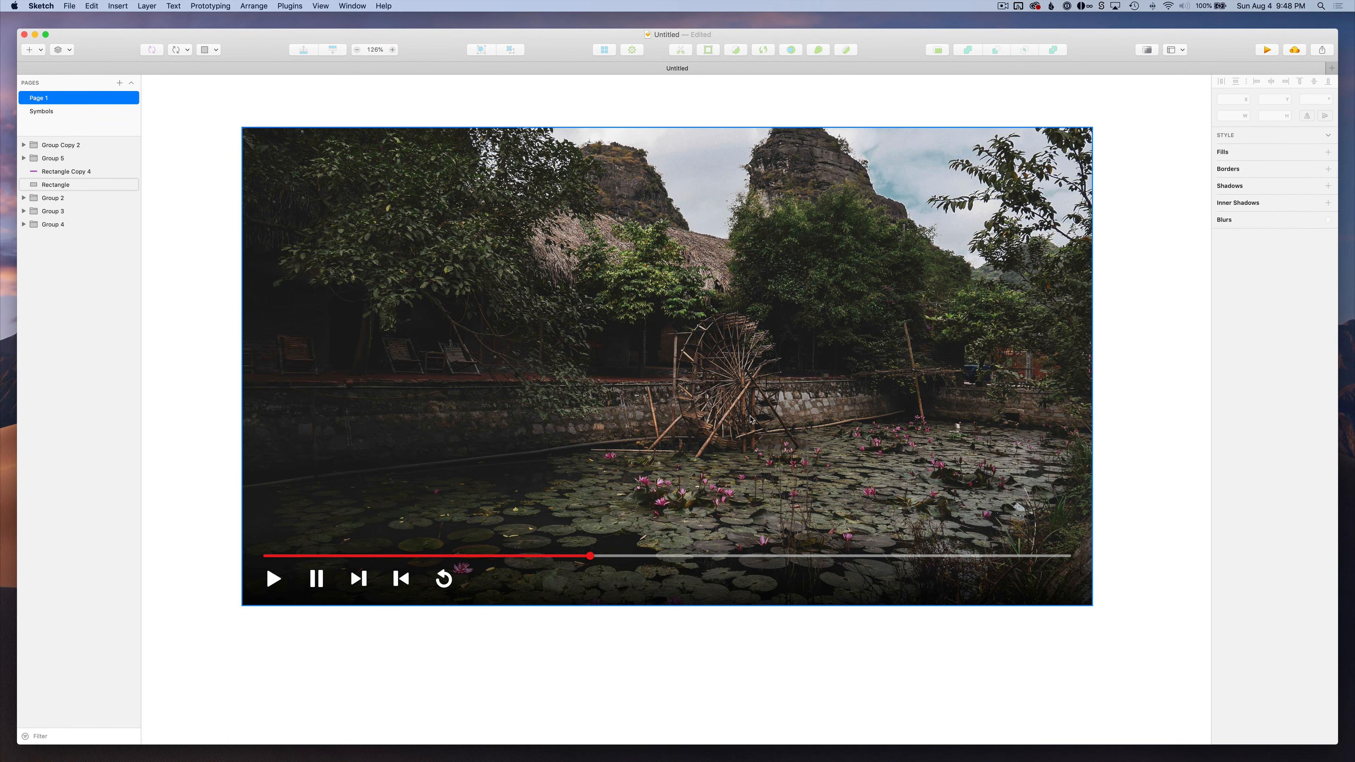
scroll(751, 420, "up", 2)
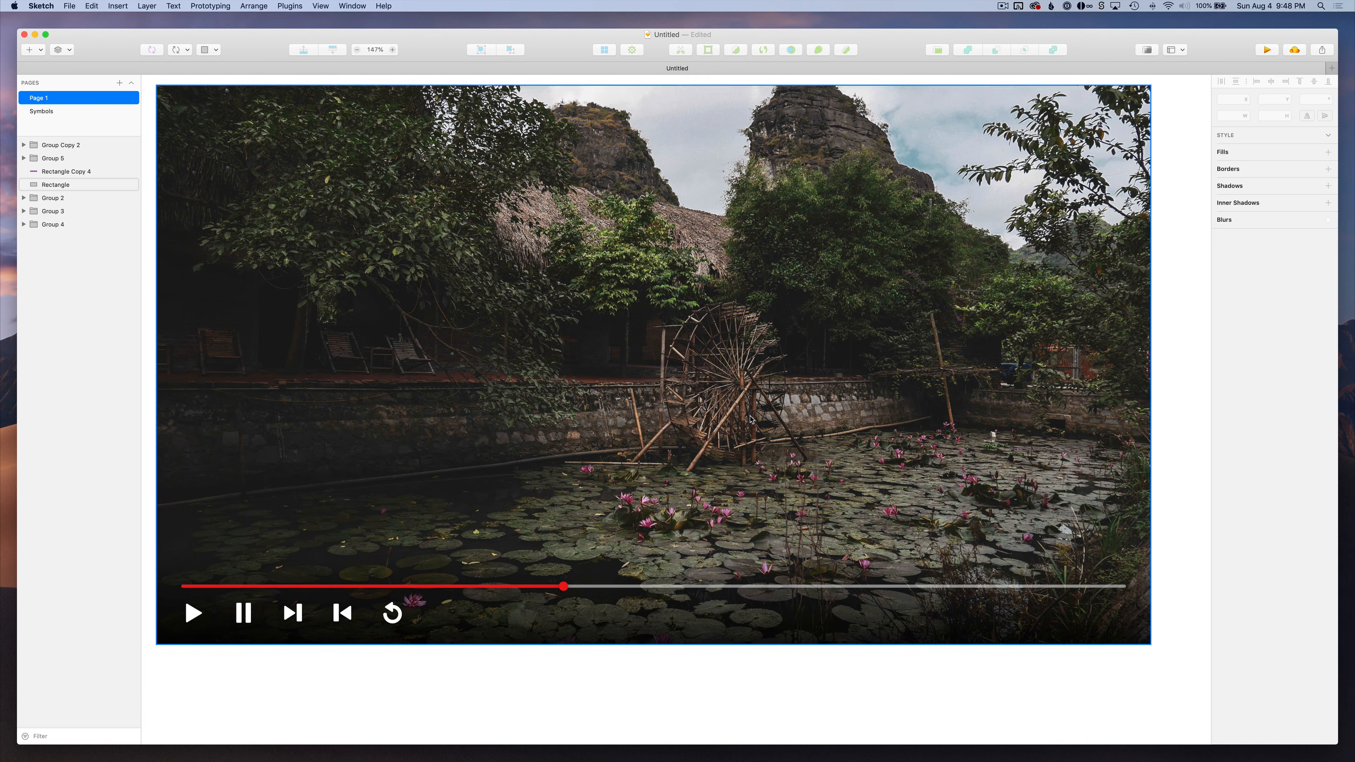
scroll(751, 420, "up", 1)
scroll(752, 420, "down", 1)
scroll(917, 645, "up", 10)
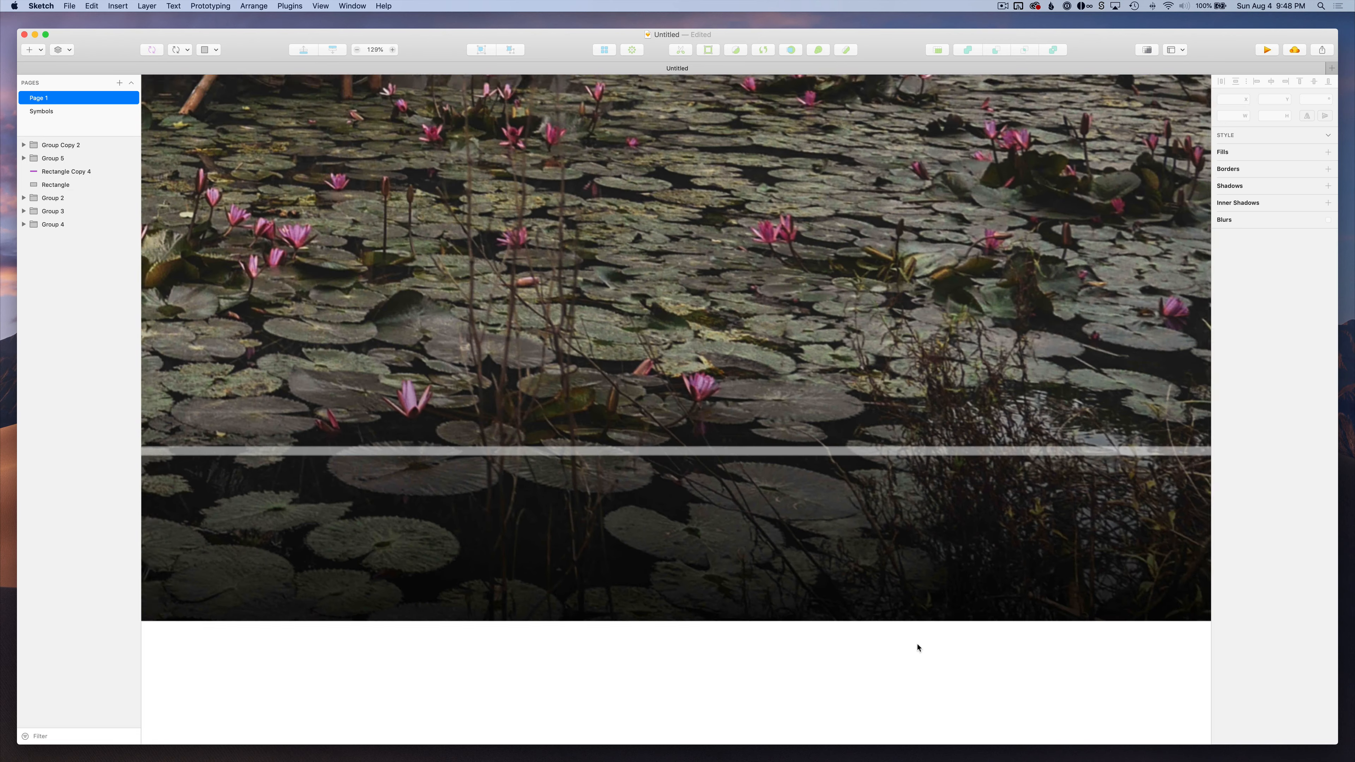
scroll(856, 485, "down", 10)
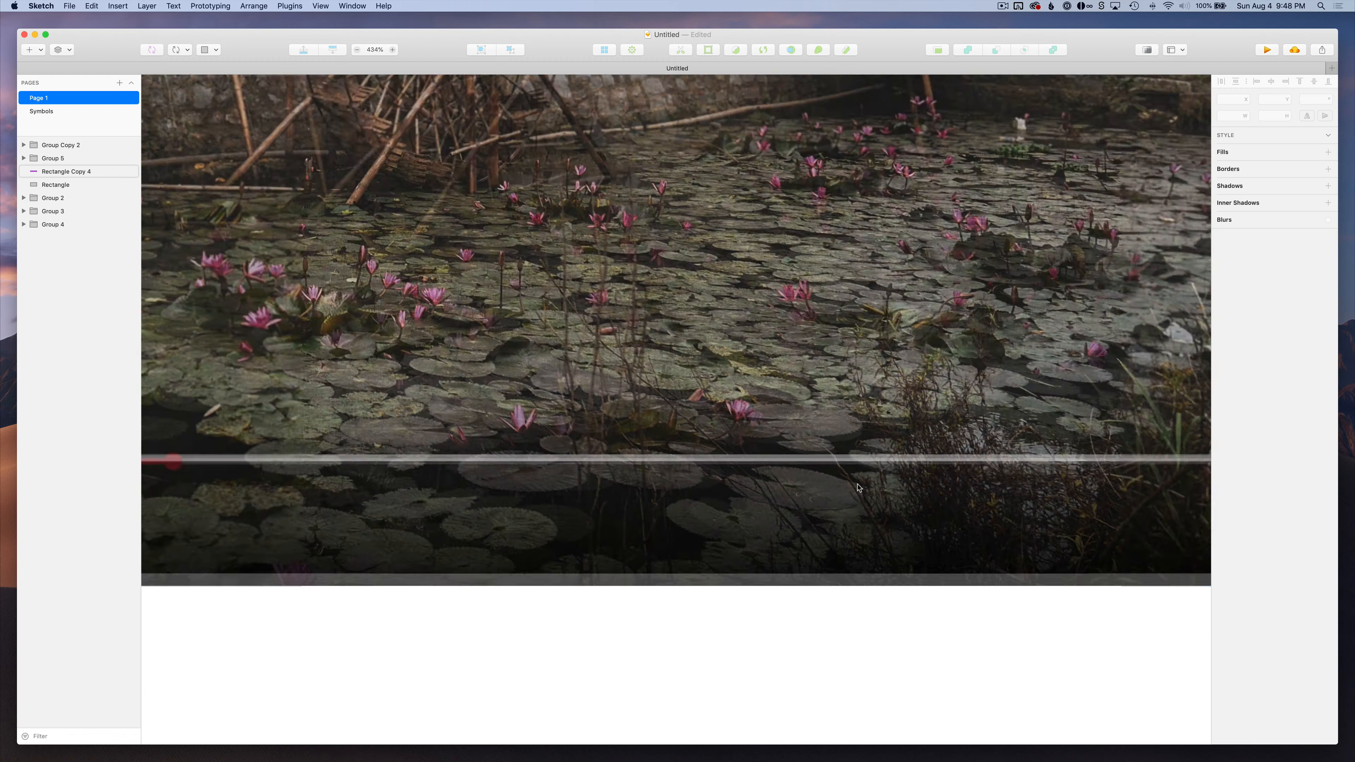
Raise the lower black stop of the control bar's gradient to about 70% of the way down the bar and deselect it
left_click(857, 485)
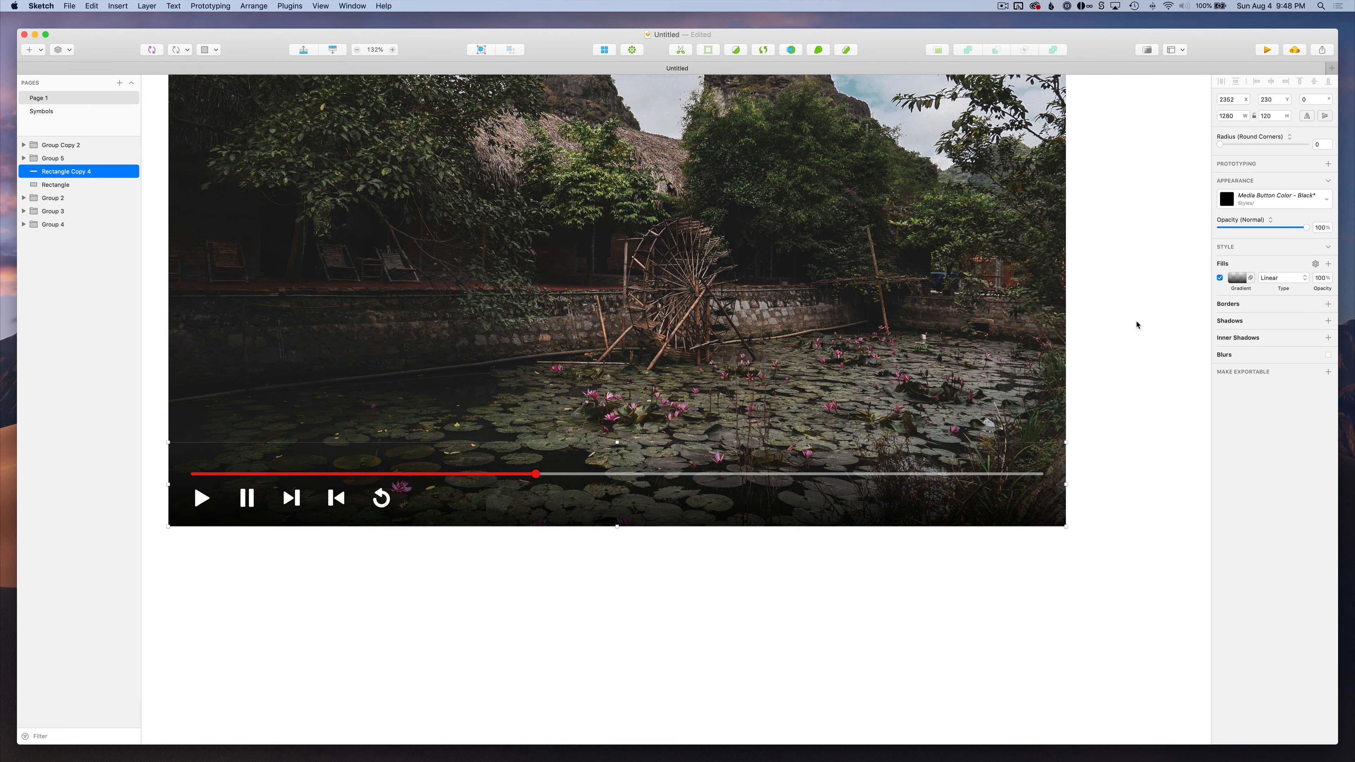
left_click(1242, 280)
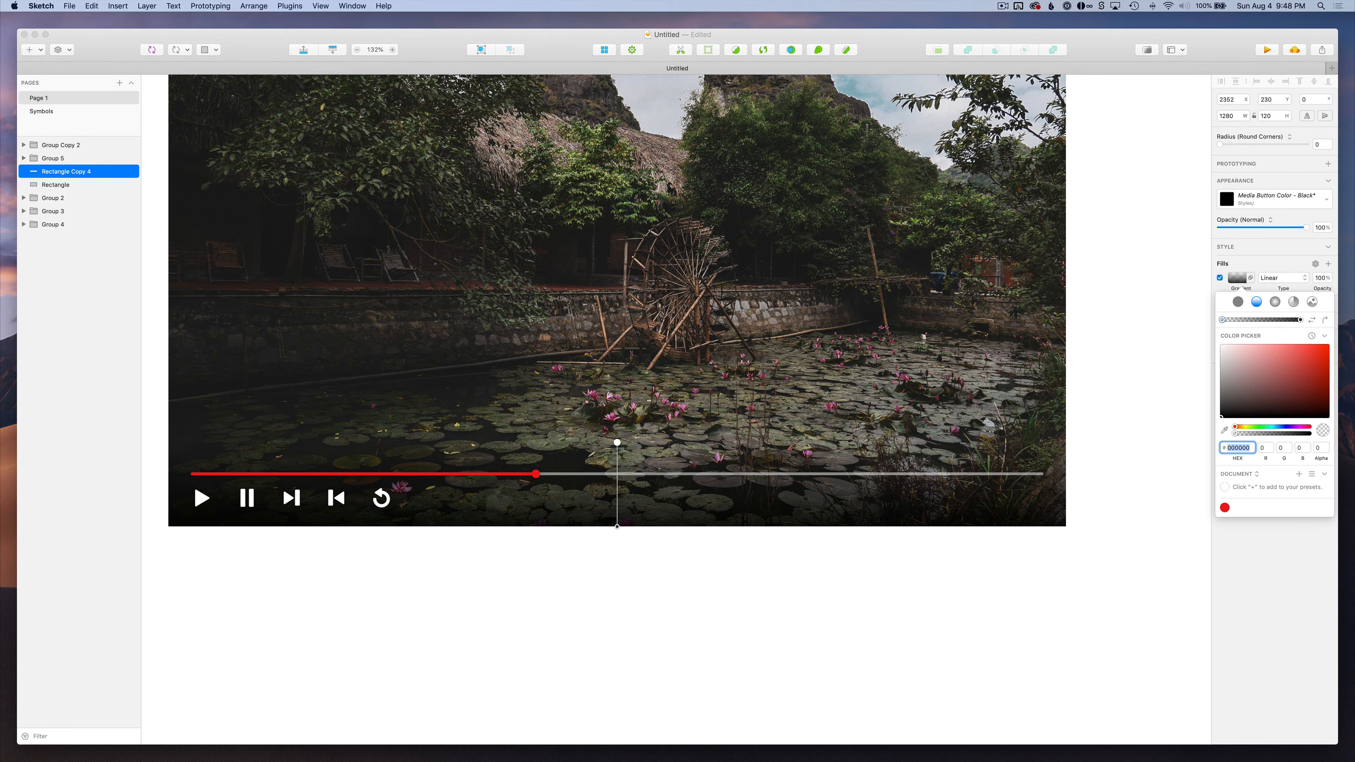
left_click_drag(617, 527, 618, 502)
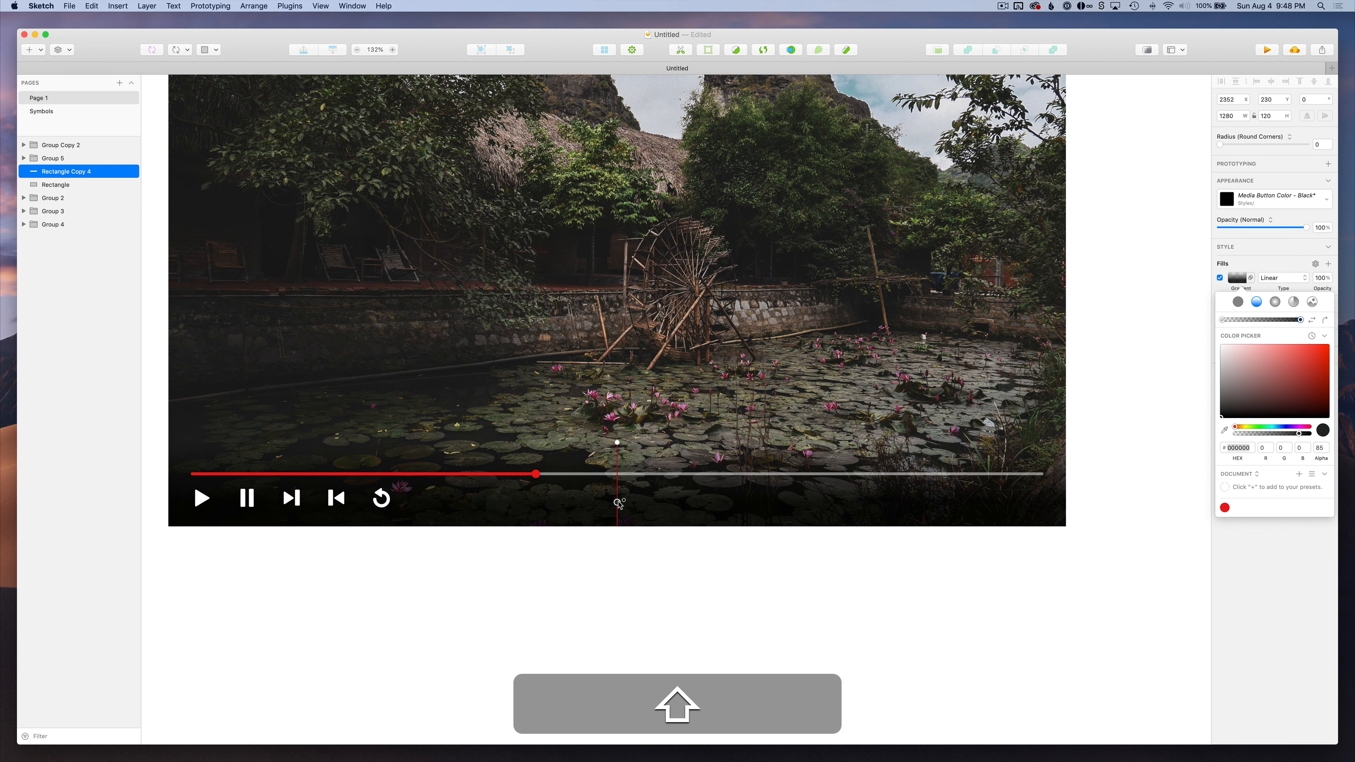
scroll(618, 502, "down", 5)
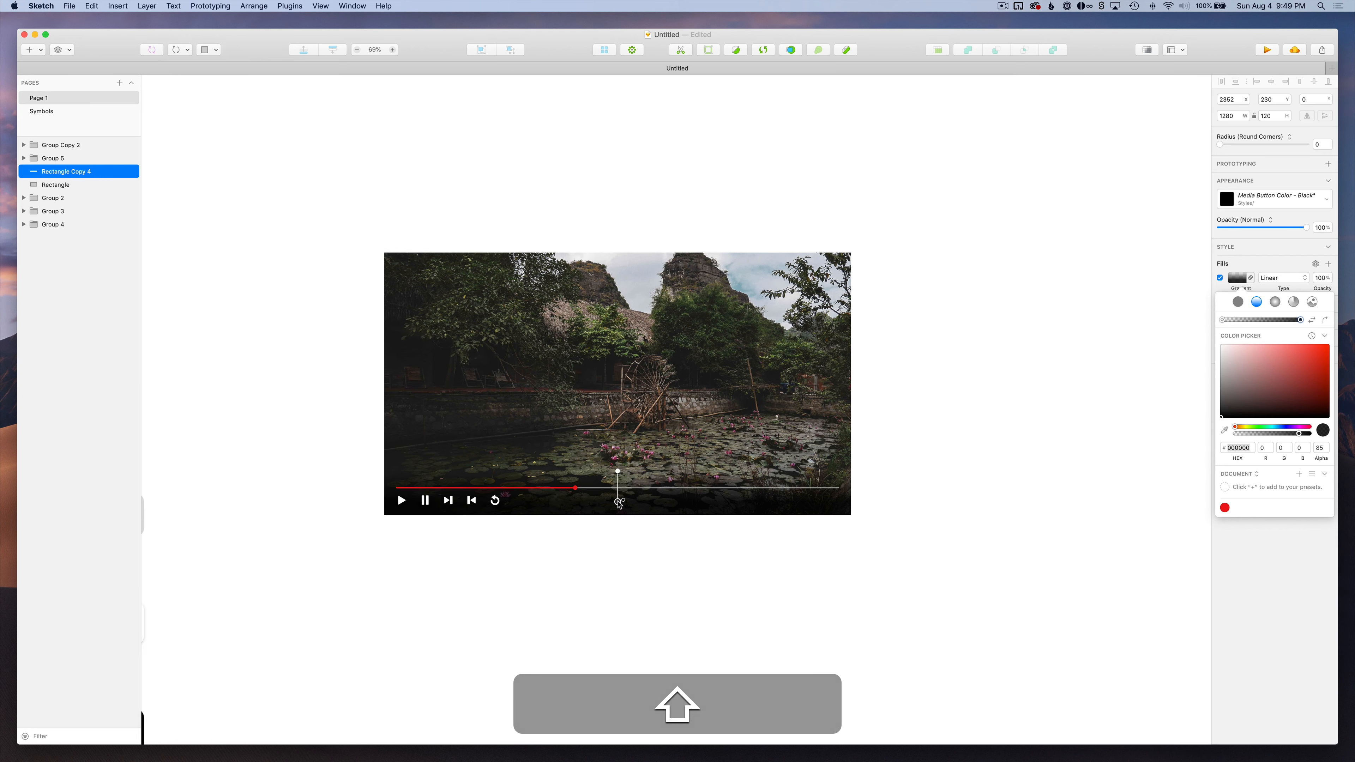
key("Escape")
left_click(613, 553)
Duplicate the complete video player directly below the original, leaving a gap of about 60 px, and deselect the copy
scroll(613, 553, "down", 4)
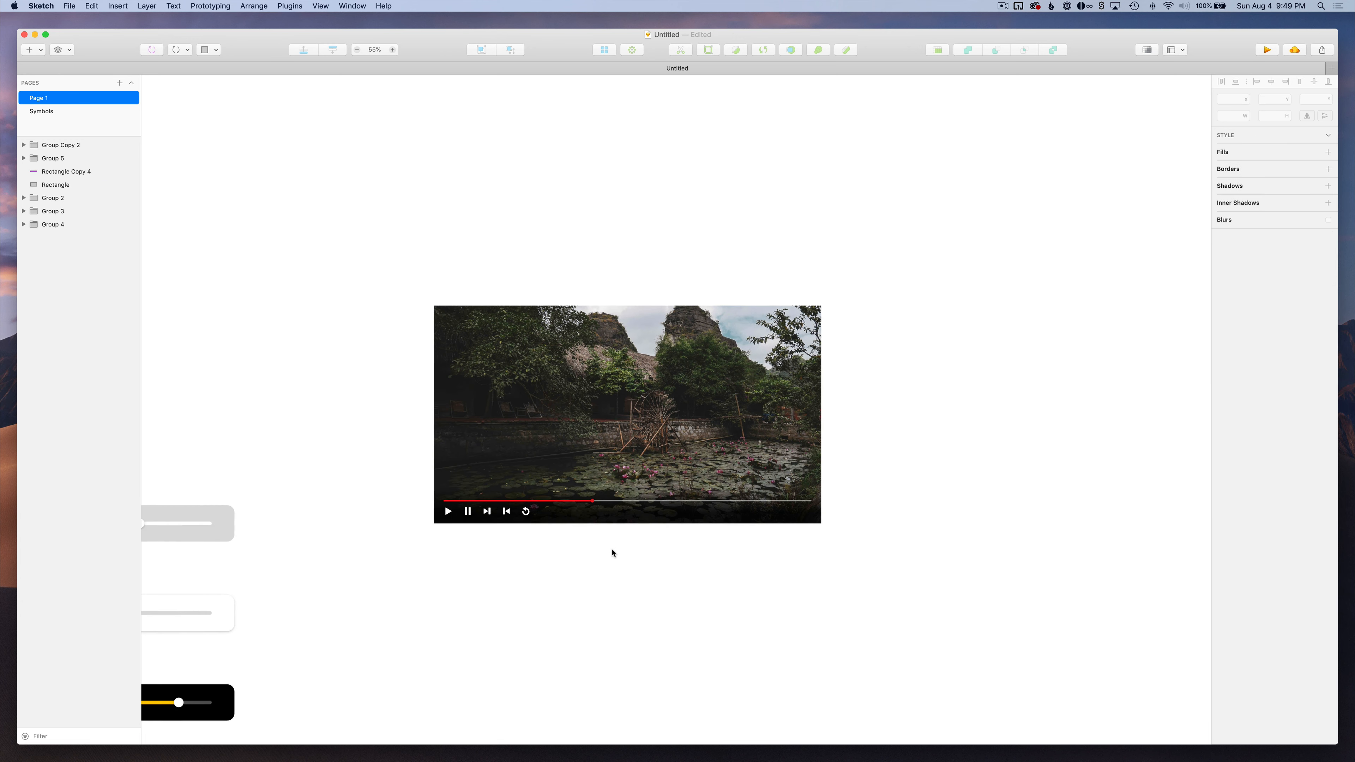
left_click_drag(458, 596, 811, 336)
scroll(811, 336, "right", 5)
left_click_drag(556, 416, 541, 595)
scroll(693, 582, "down", 5)
scroll(694, 582, "left", 4)
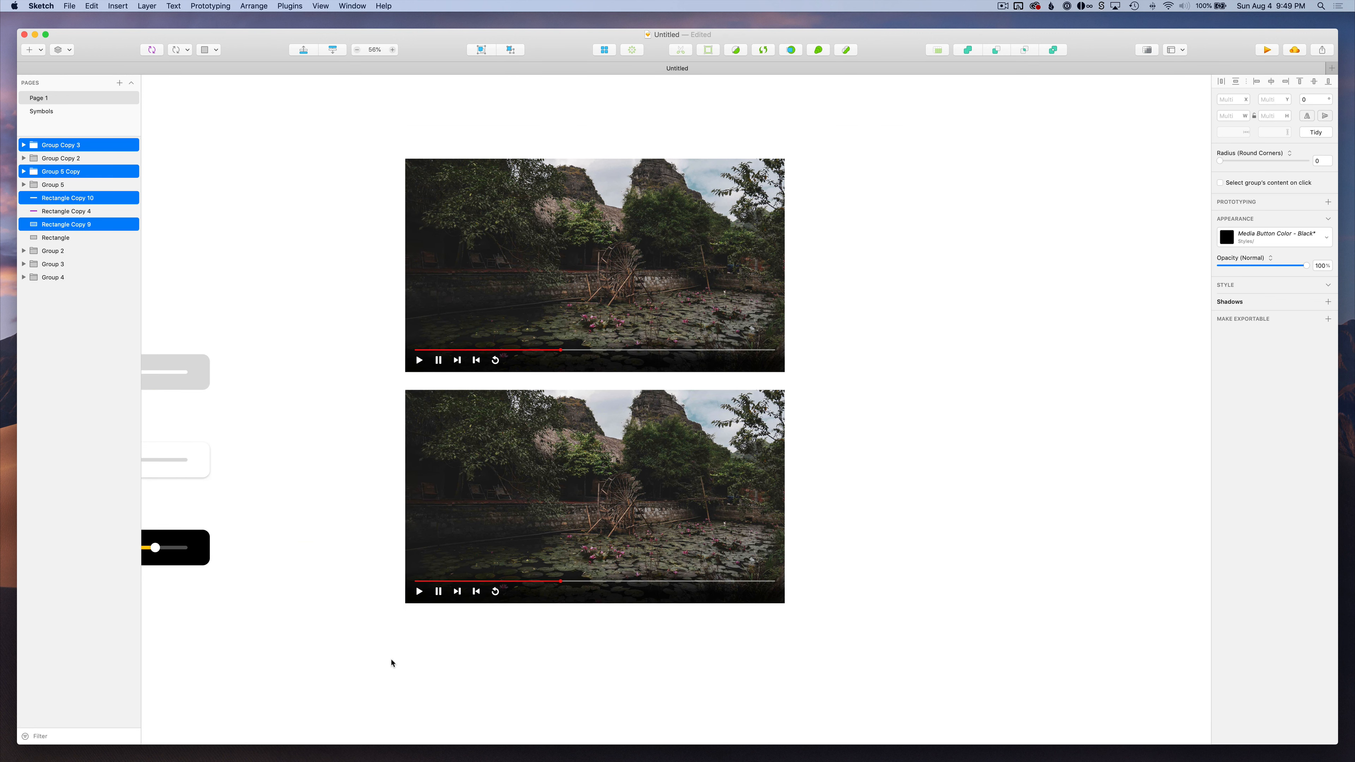
left_click(390, 660)
Replace the photo in the lower player's video frame with an Unsplash photo found by searching for "Happy Tree"
scroll(390, 660, "up", 5)
left_click(66, 224)
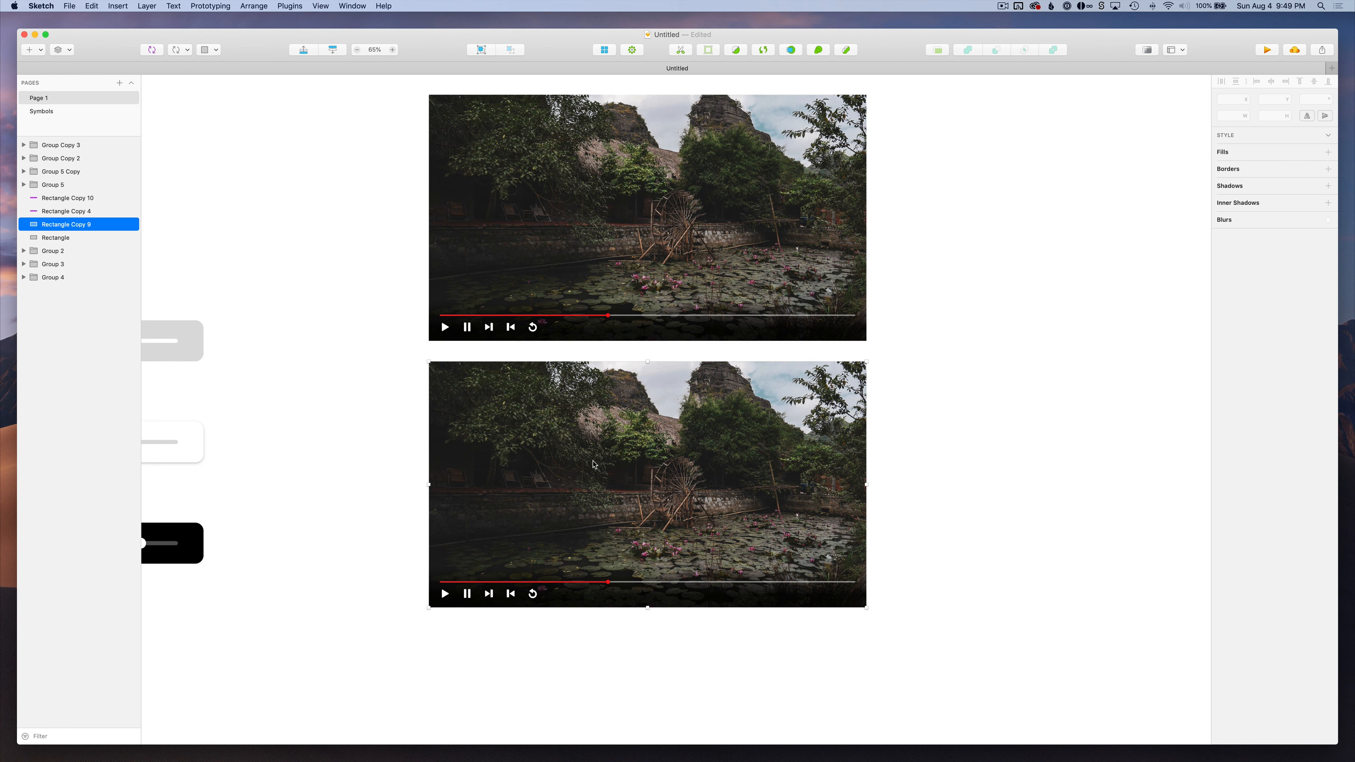
left_click(63, 53)
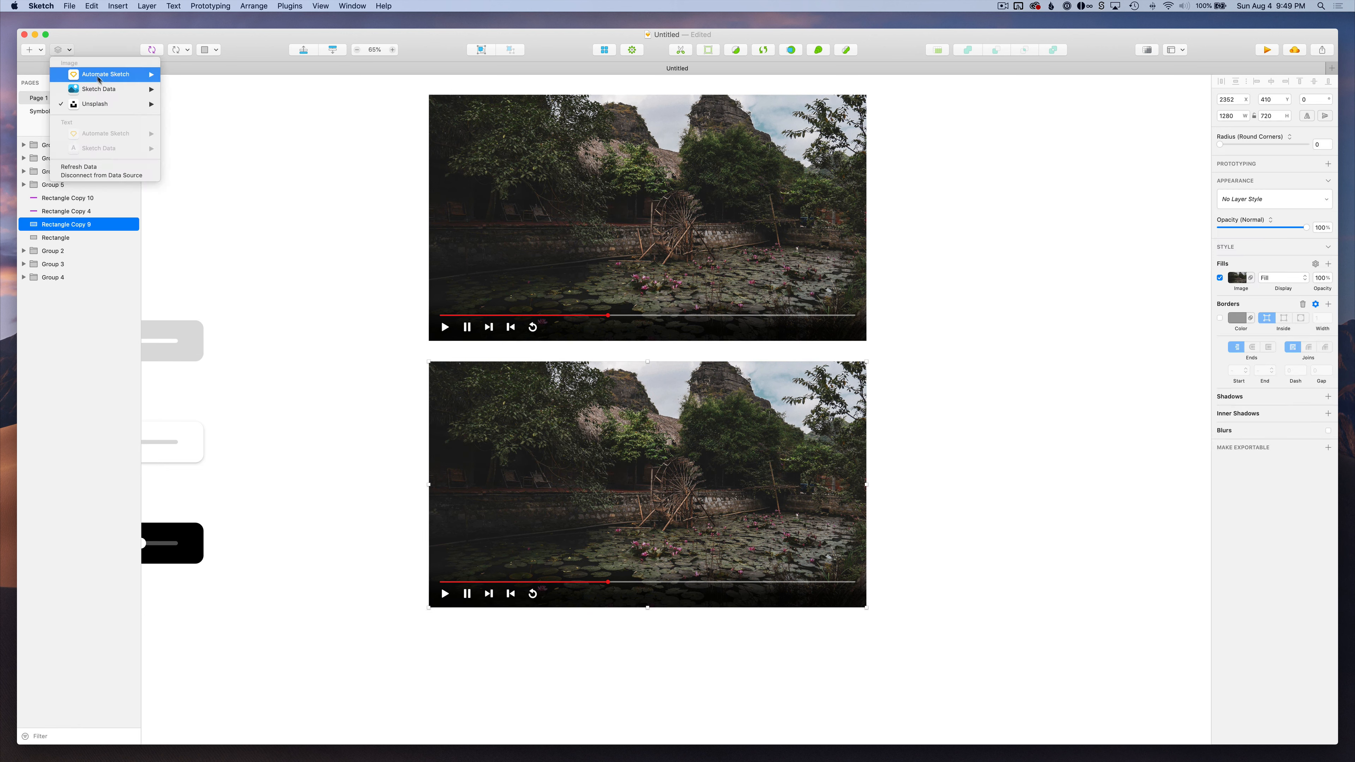
mouse_move(133, 103)
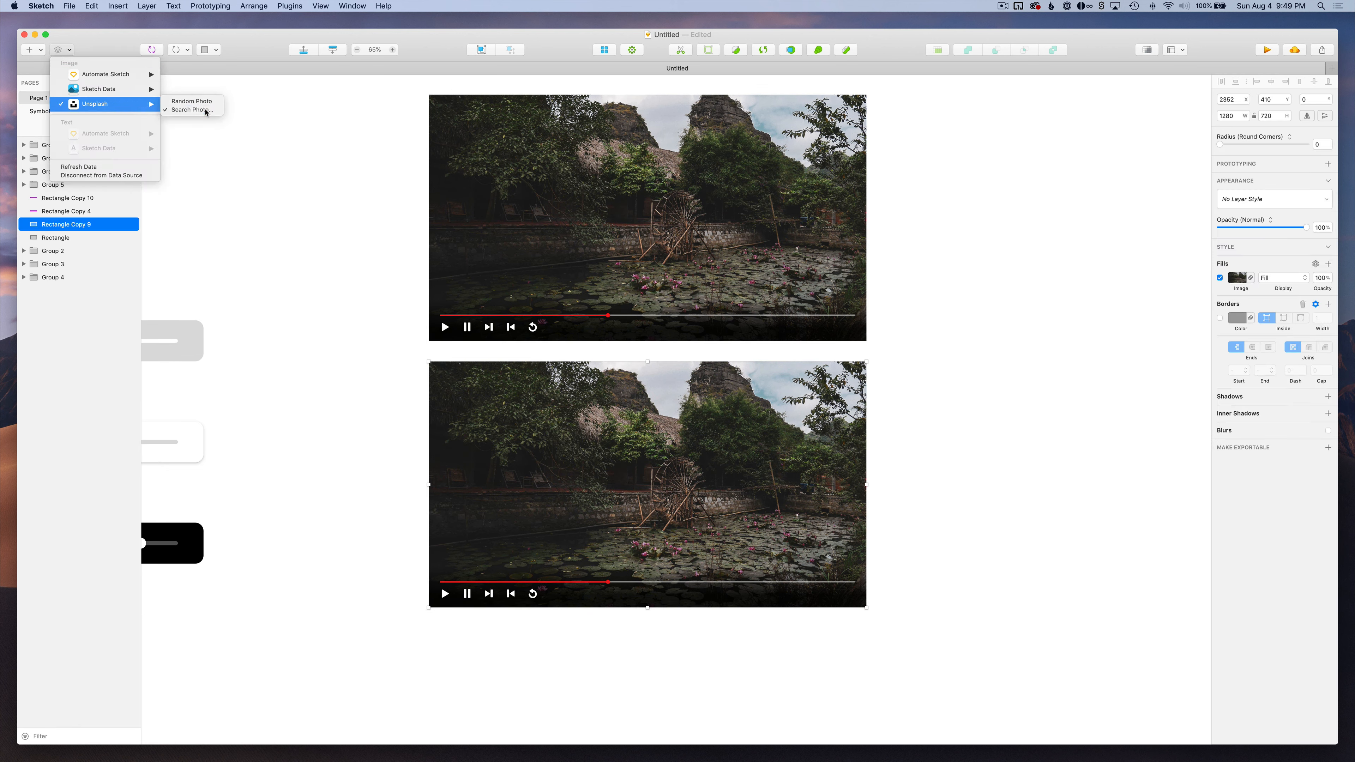
left_click(207, 110)
type("H")
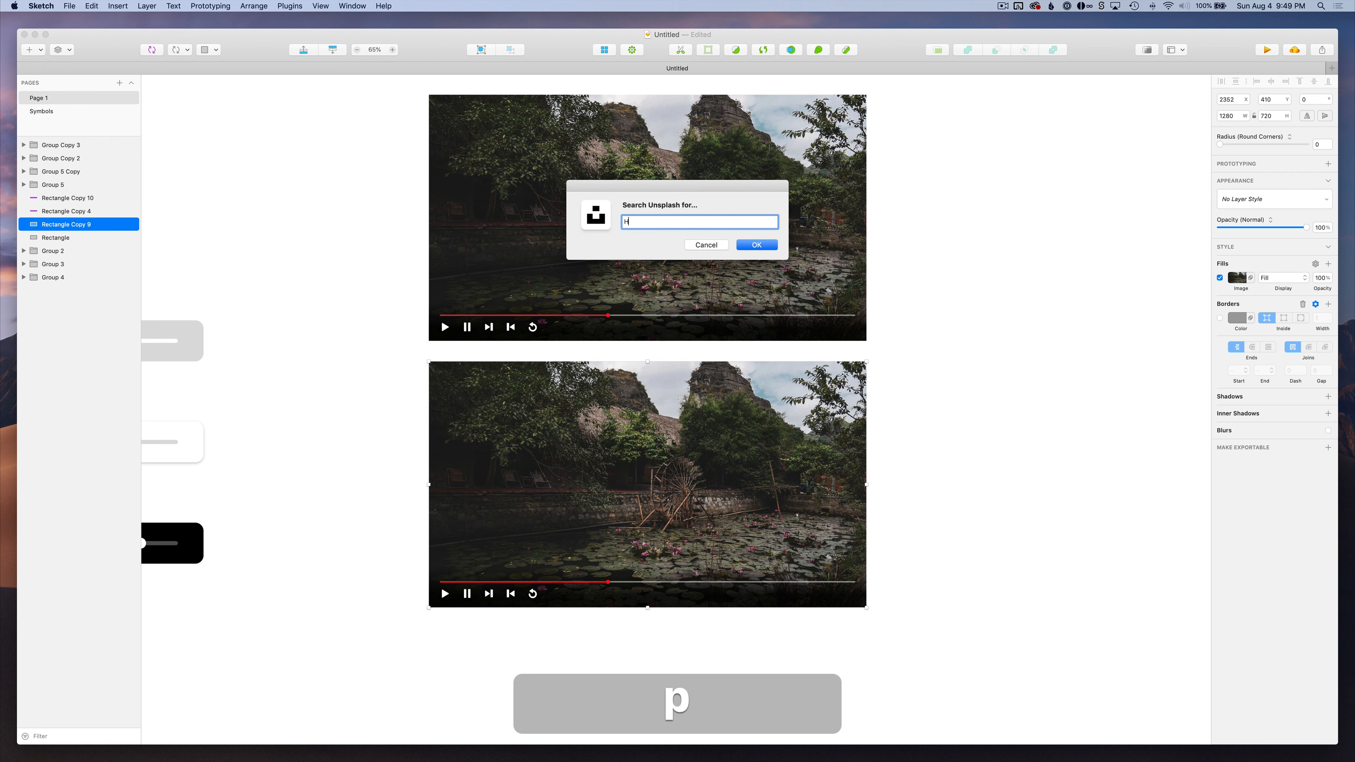
type("appy T")
key("BackSpace")
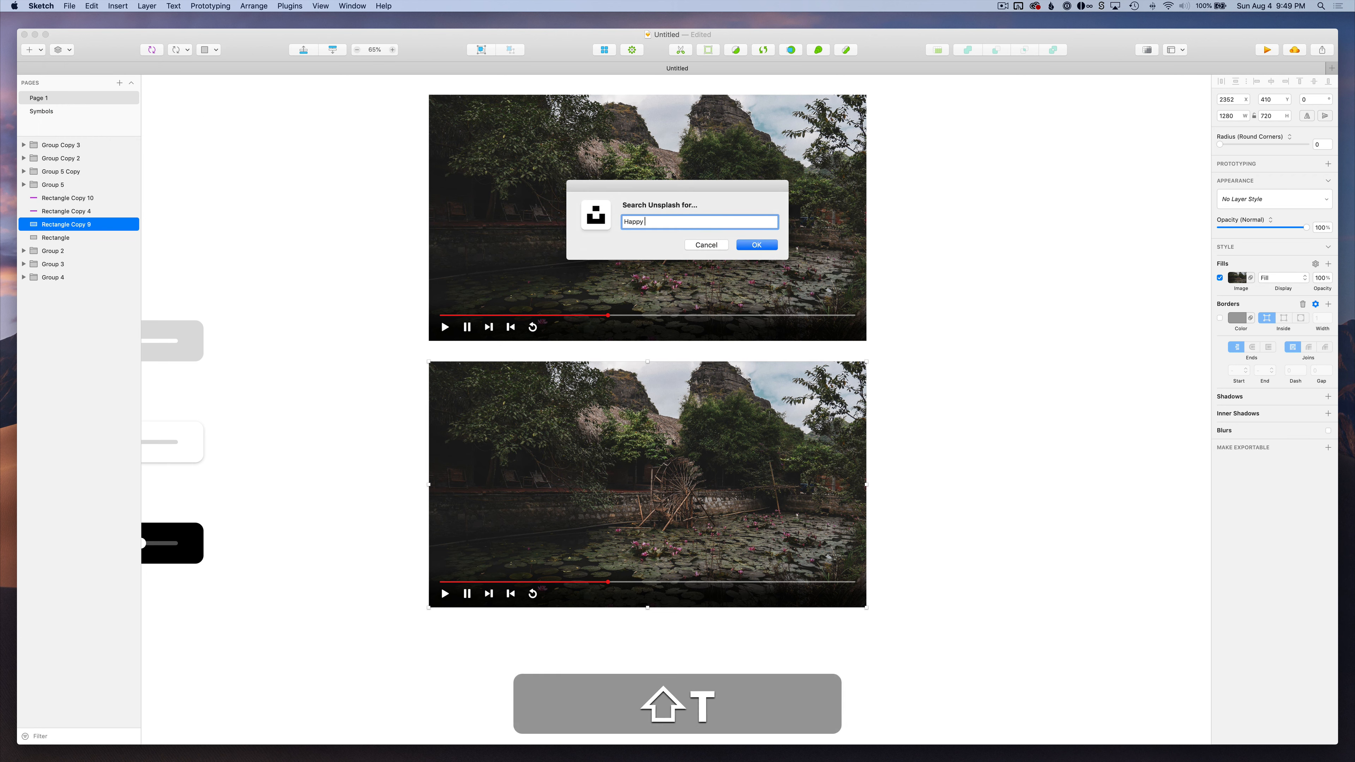
type("Tree")
key("Return")
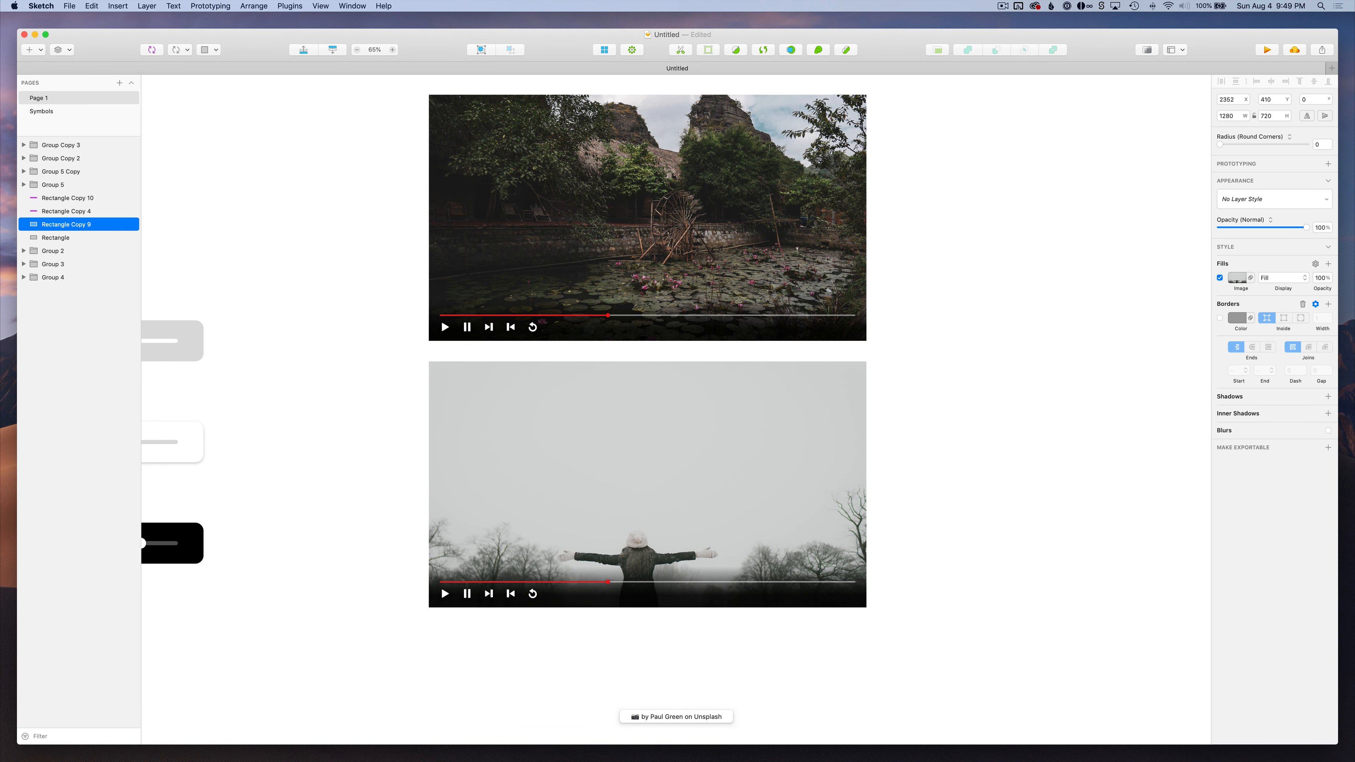
Replace the lower player's photo with another Unsplash photo found by searching for "Trees"
left_click(59, 50)
mouse_move(118, 104)
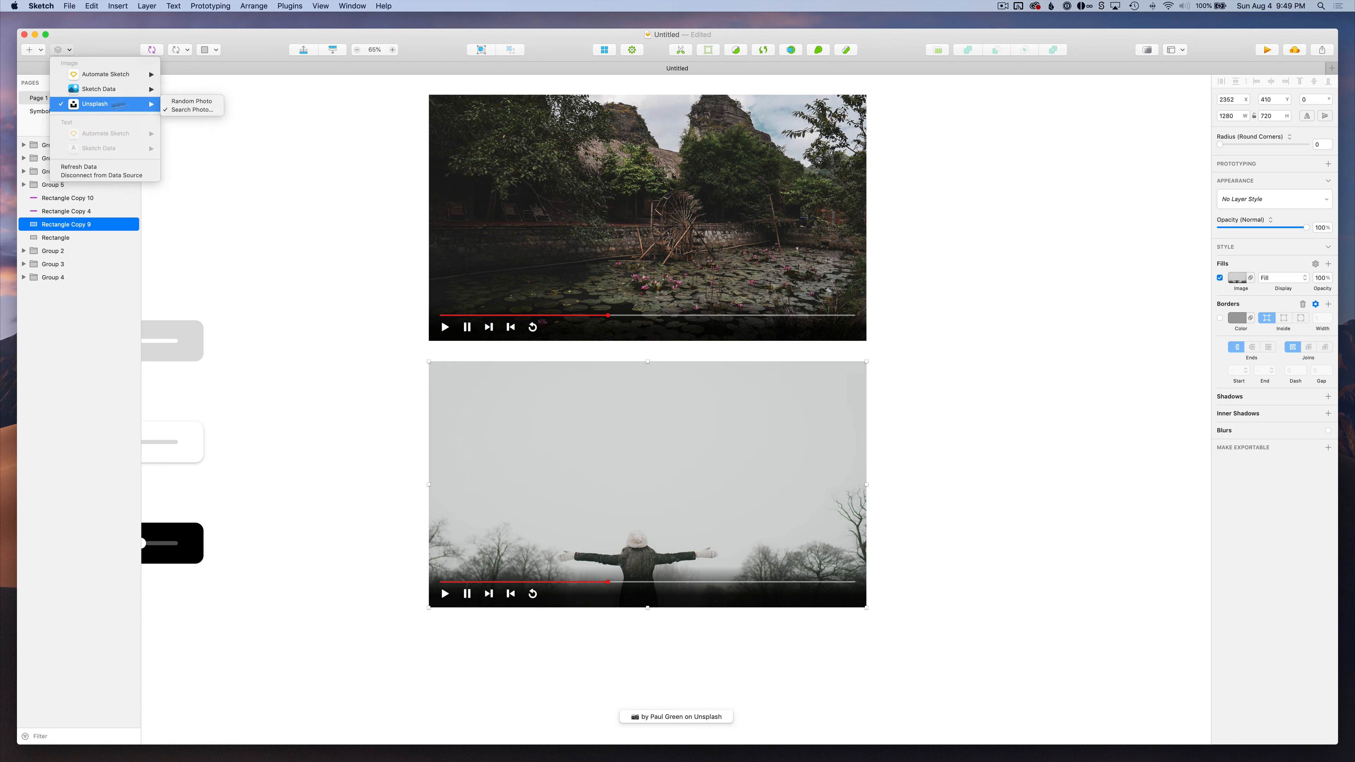
key("ctrl+shift+u")
type("Trees")
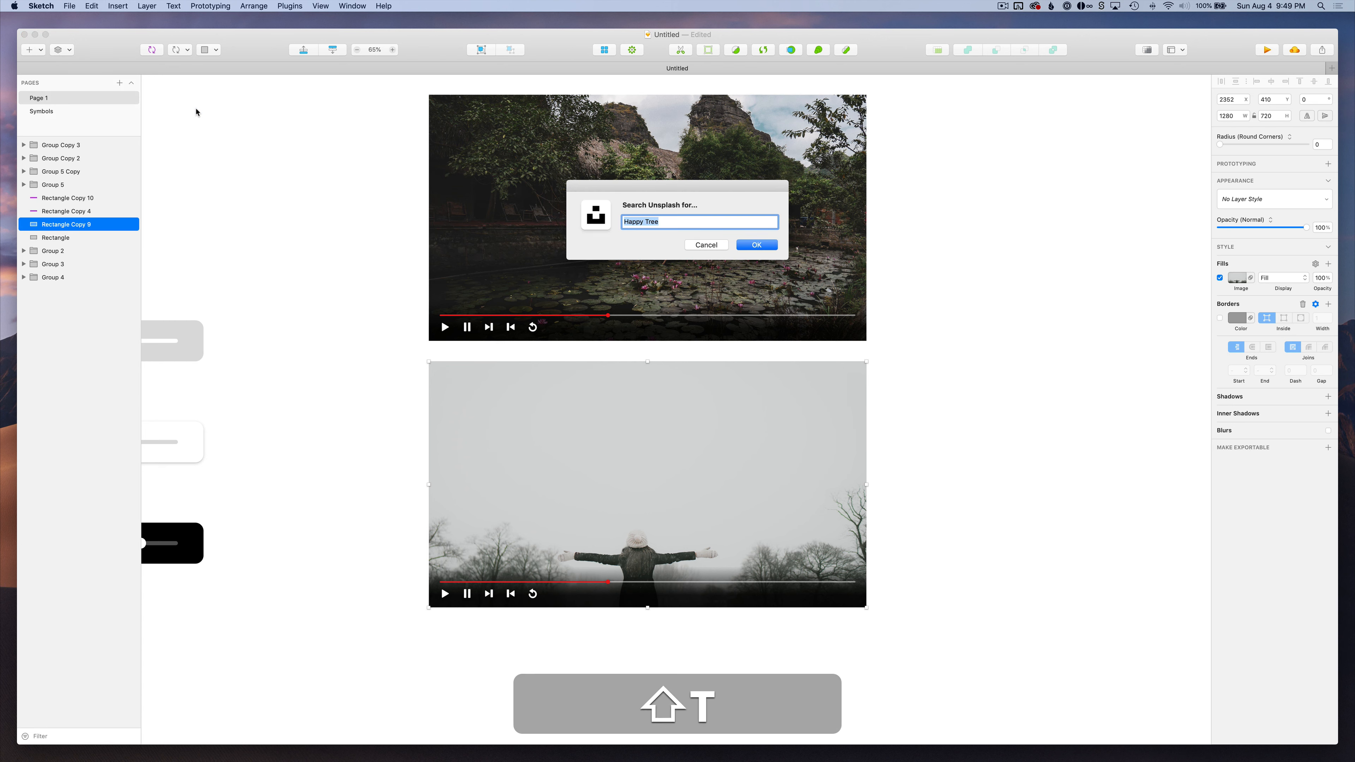
key("Return")
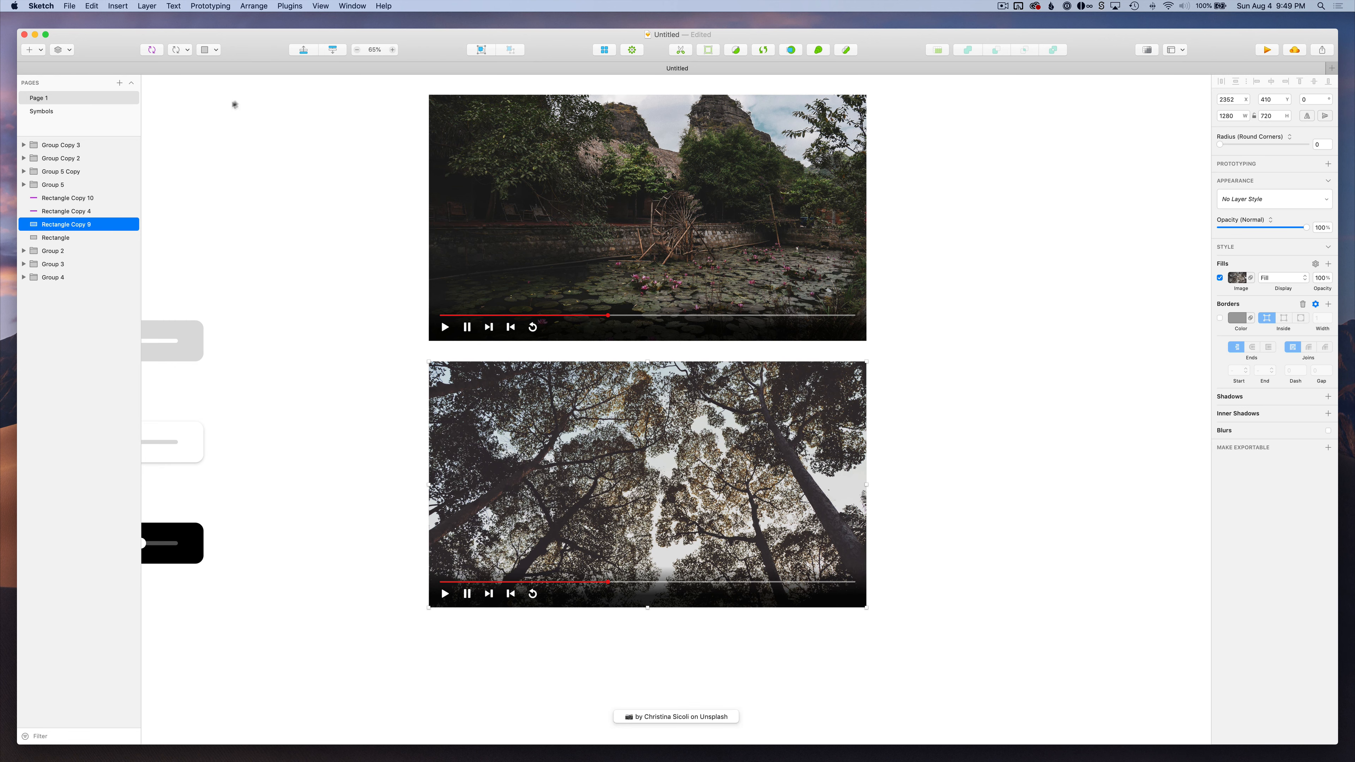
Group all layers of the lower video player together, group those of the upper player separately, and deselect everything
scroll(526, 325, "left", 2)
scroll(525, 325, "down", 4)
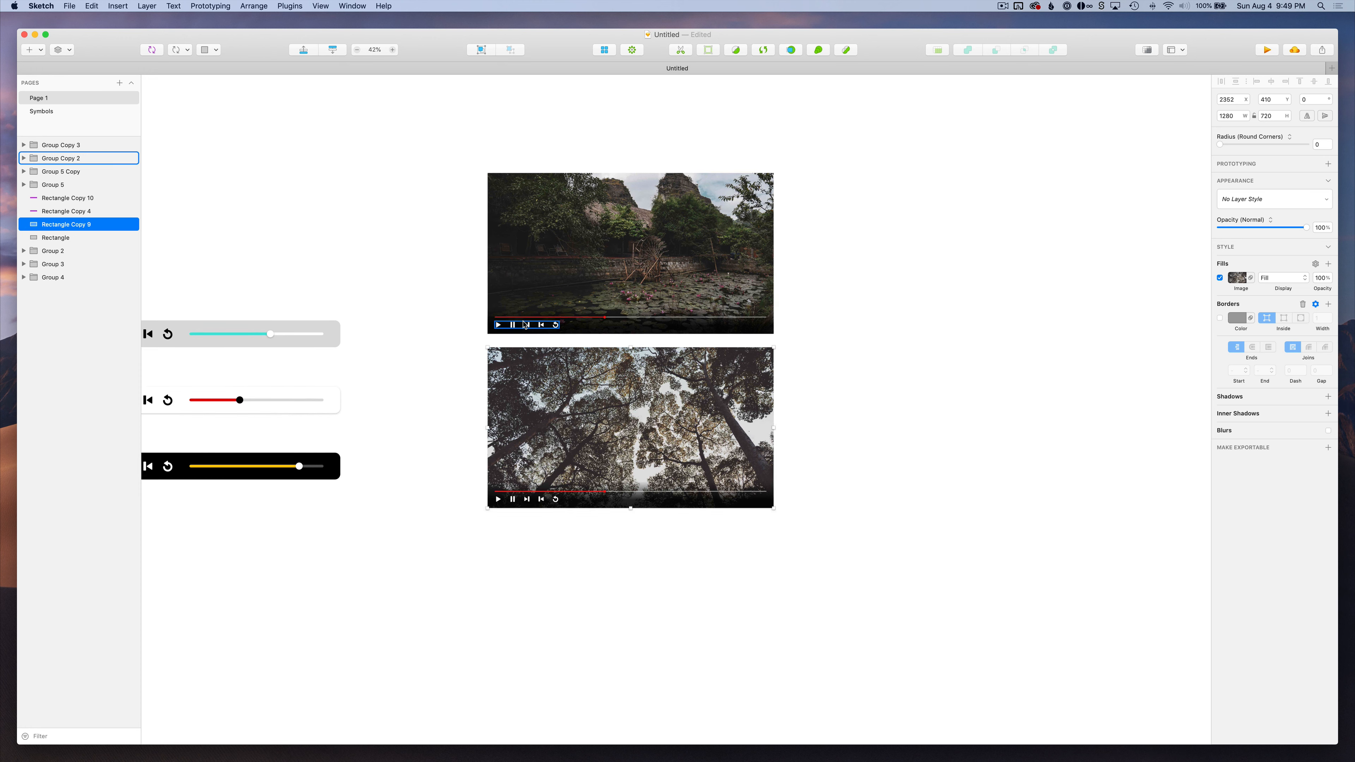
scroll(525, 325, "left", 2)
left_click(875, 271)
scroll(875, 270, "left", 5)
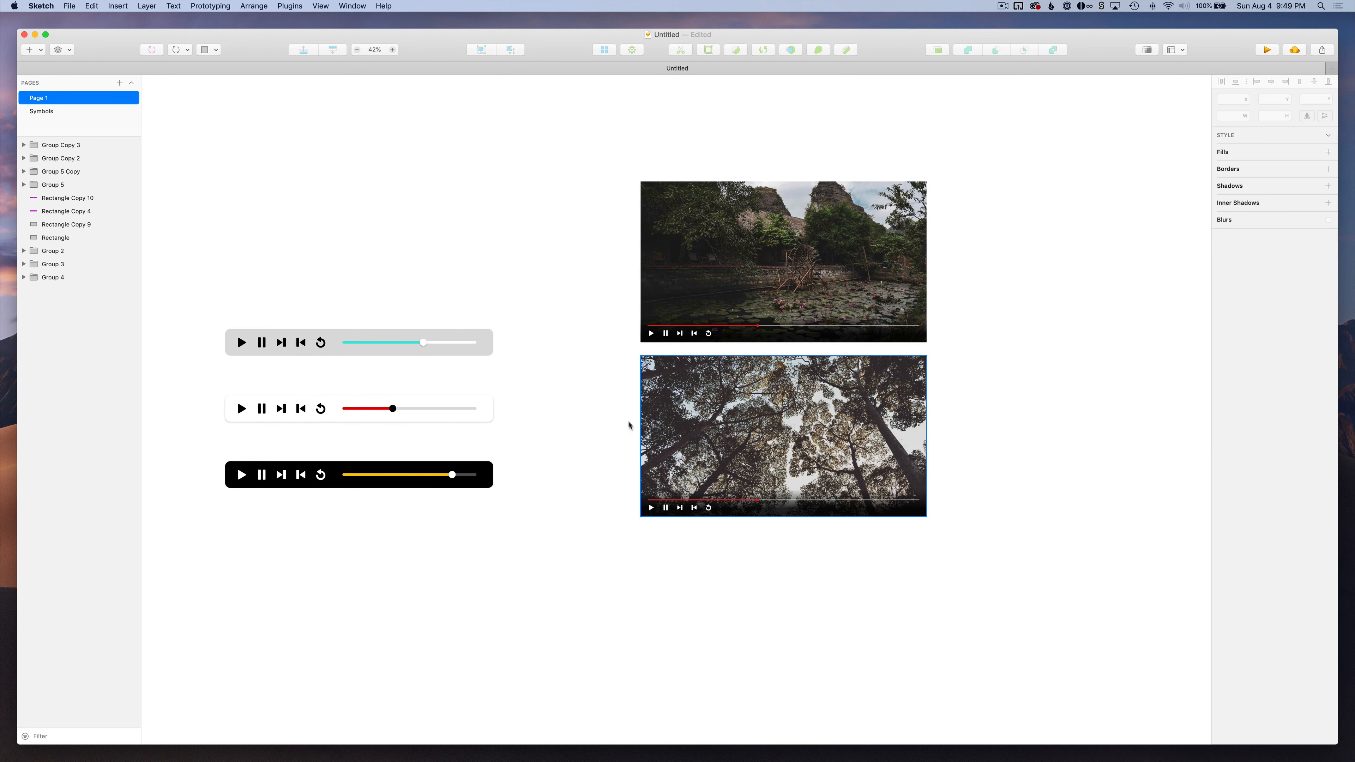
left_click_drag(599, 390, 1002, 584)
scroll(1001, 583, "left", 3)
key("super+g")
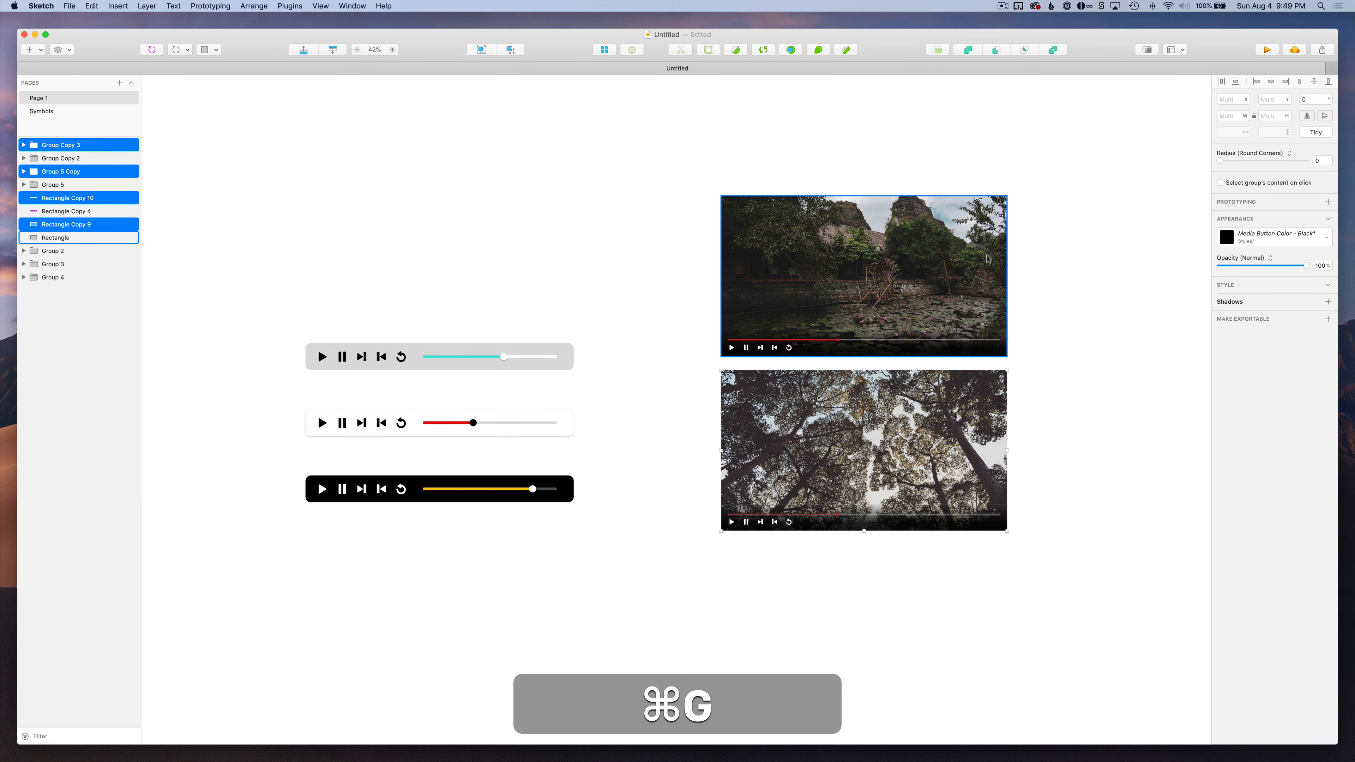
left_click_drag(1051, 236, 707, 361)
key("super+g")
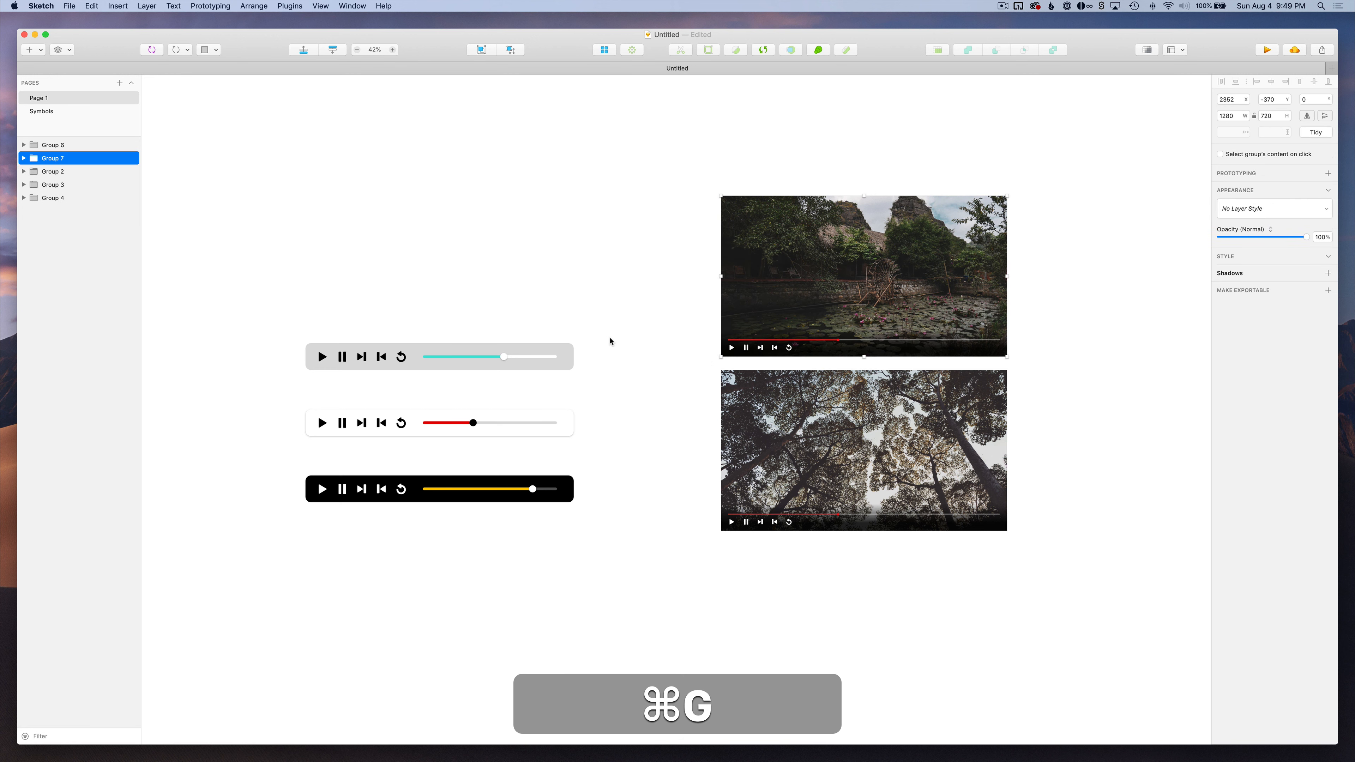
left_click(611, 343)
scroll(611, 342, "left", 4)
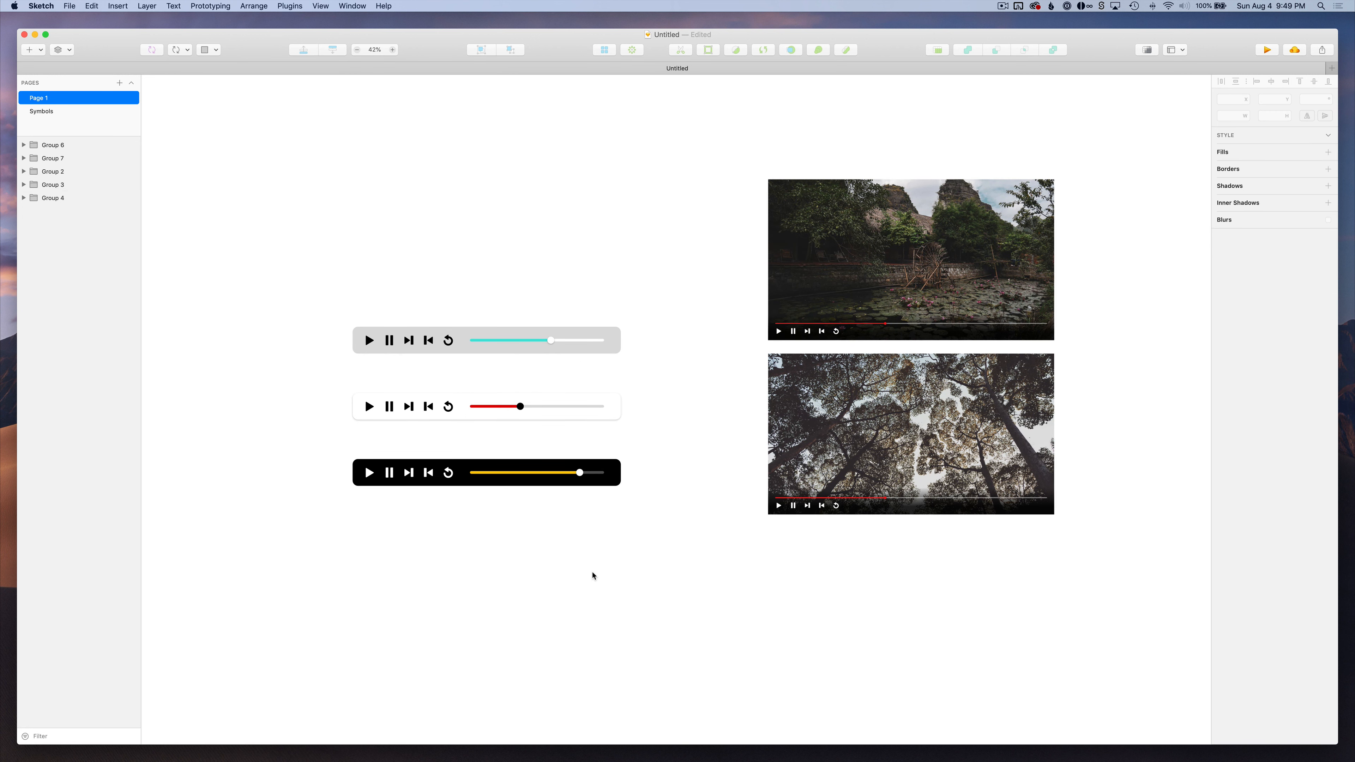